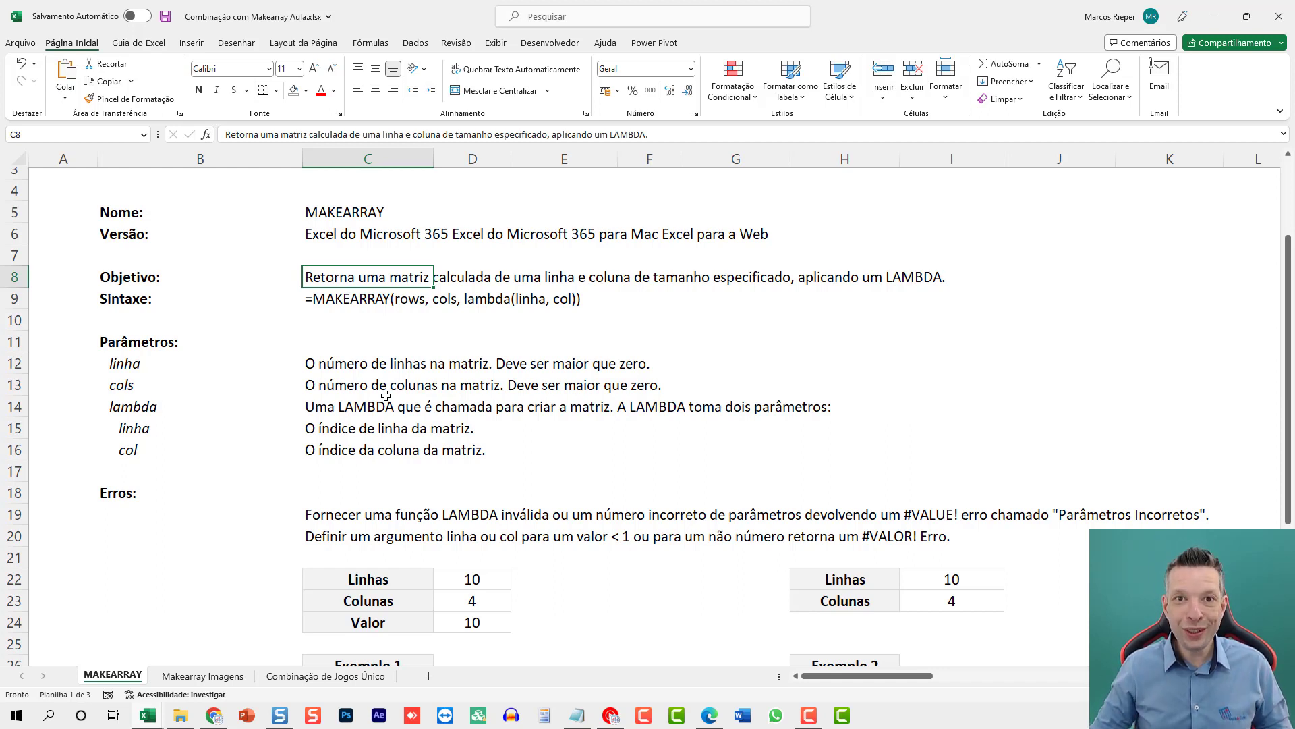
Step: Examine the MAKEARRAY syntax in C9, including its lambda(linha, col) argument
key(Down)
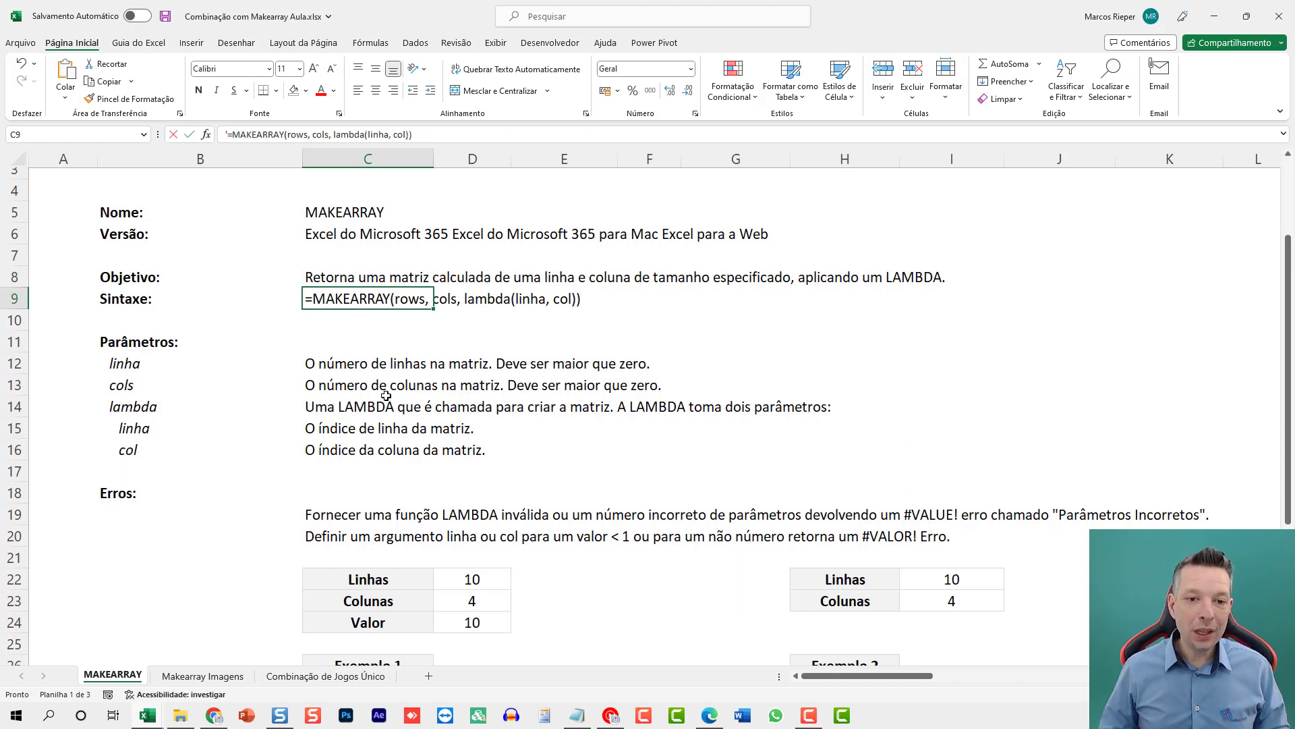
double_click(338, 293)
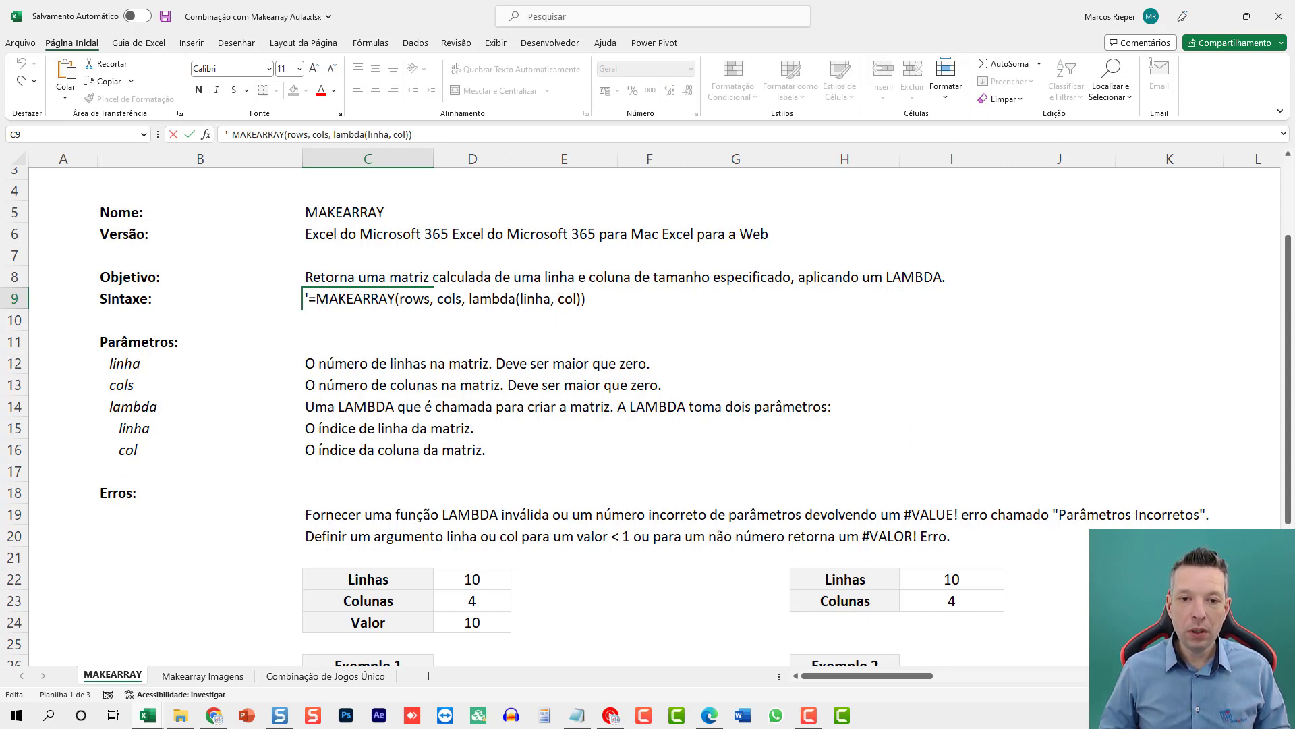
drag(470, 303, 580, 300)
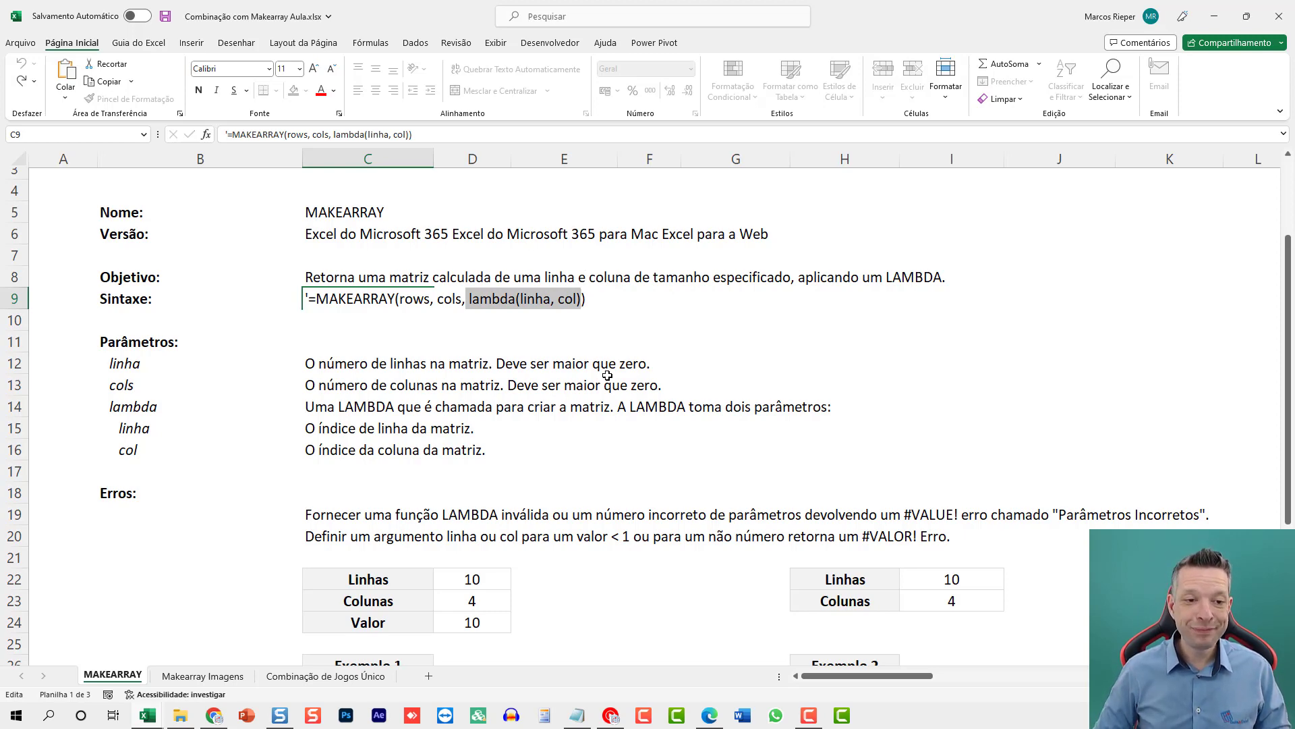
key(Return)
Step: Read the descriptions of the linha, cols and lambda parameters in rows 12 to 16, including the LAMBDA's own linha and col
key(Down)
key(Down)
scroll(607, 375, down, 2)
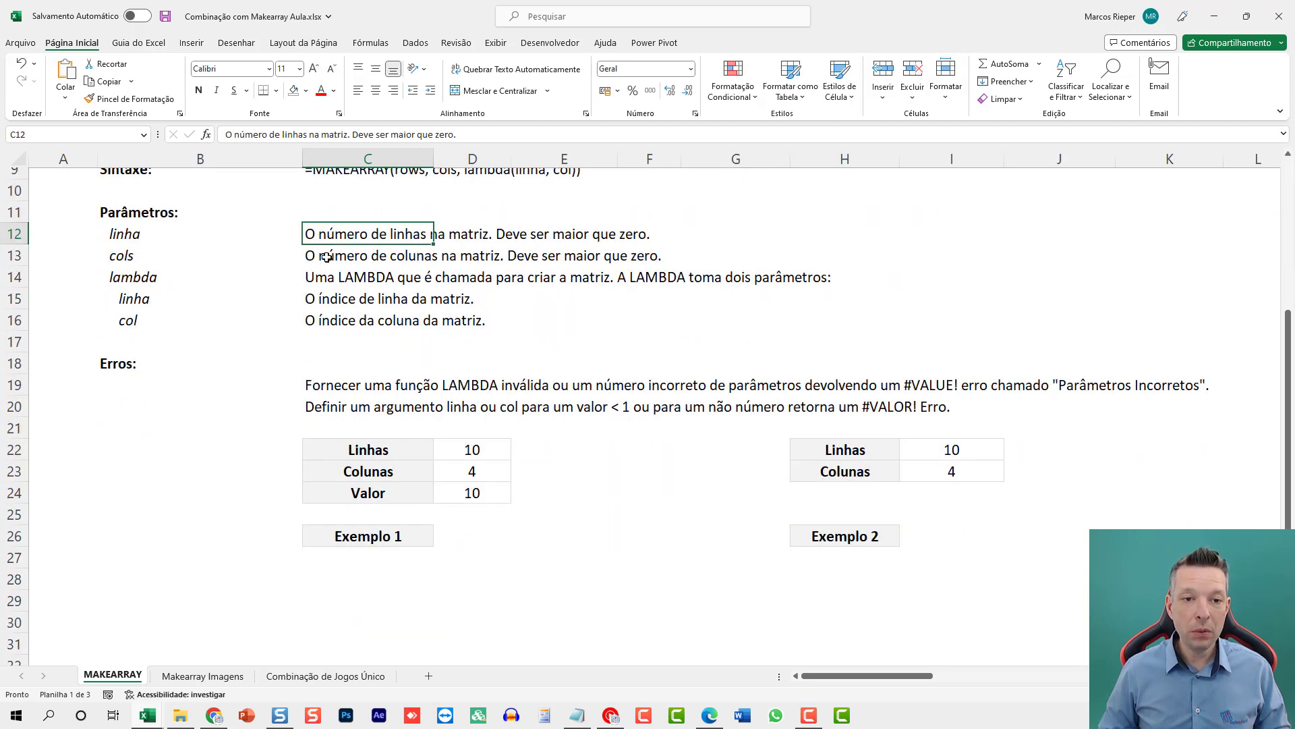
scroll(357, 202, up, 1)
scroll(371, 255, down, 1)
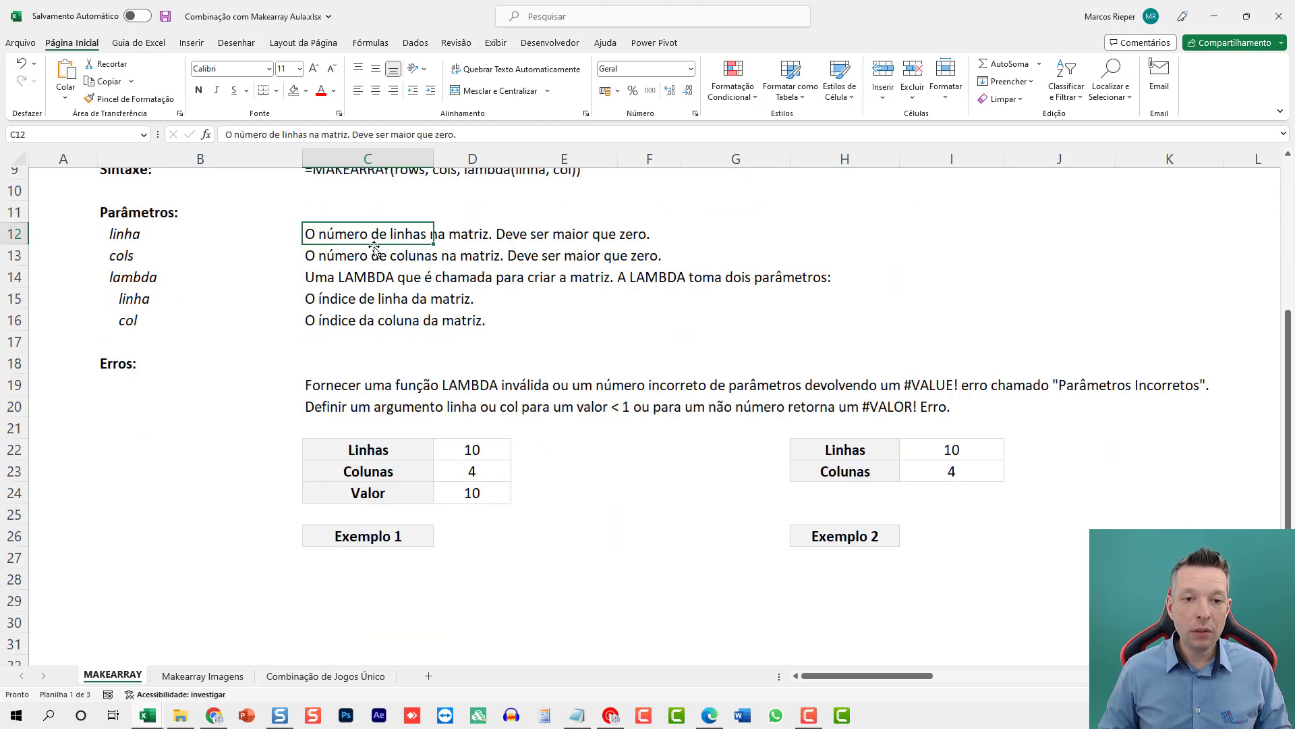
key(F2)
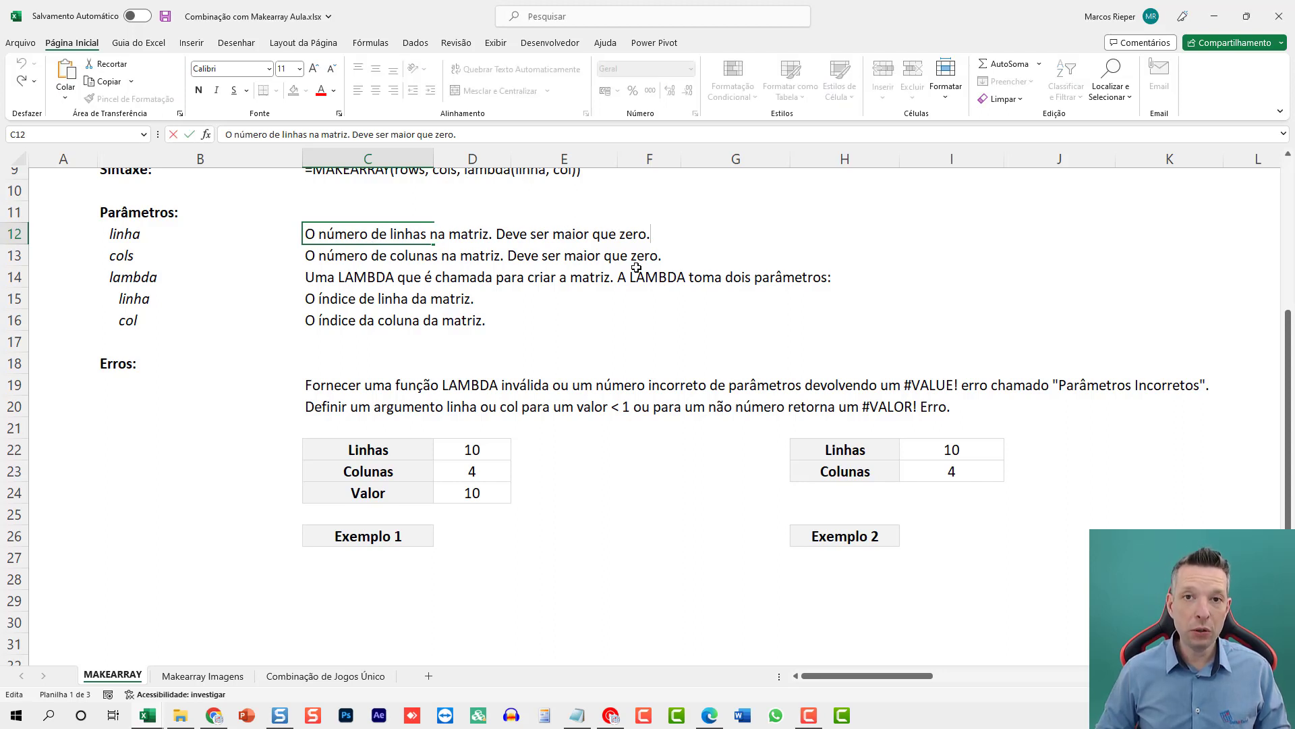
key(Escape)
click(357, 256)
key(F2)
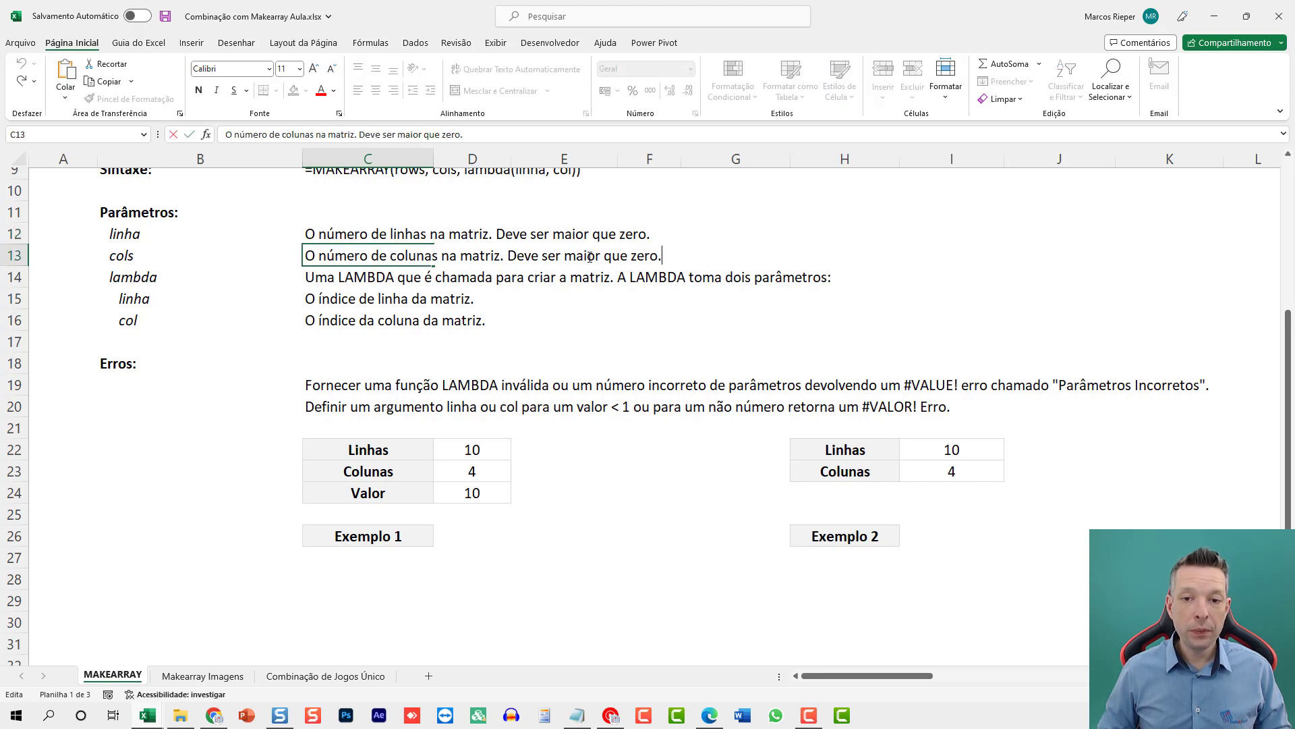
click(345, 280)
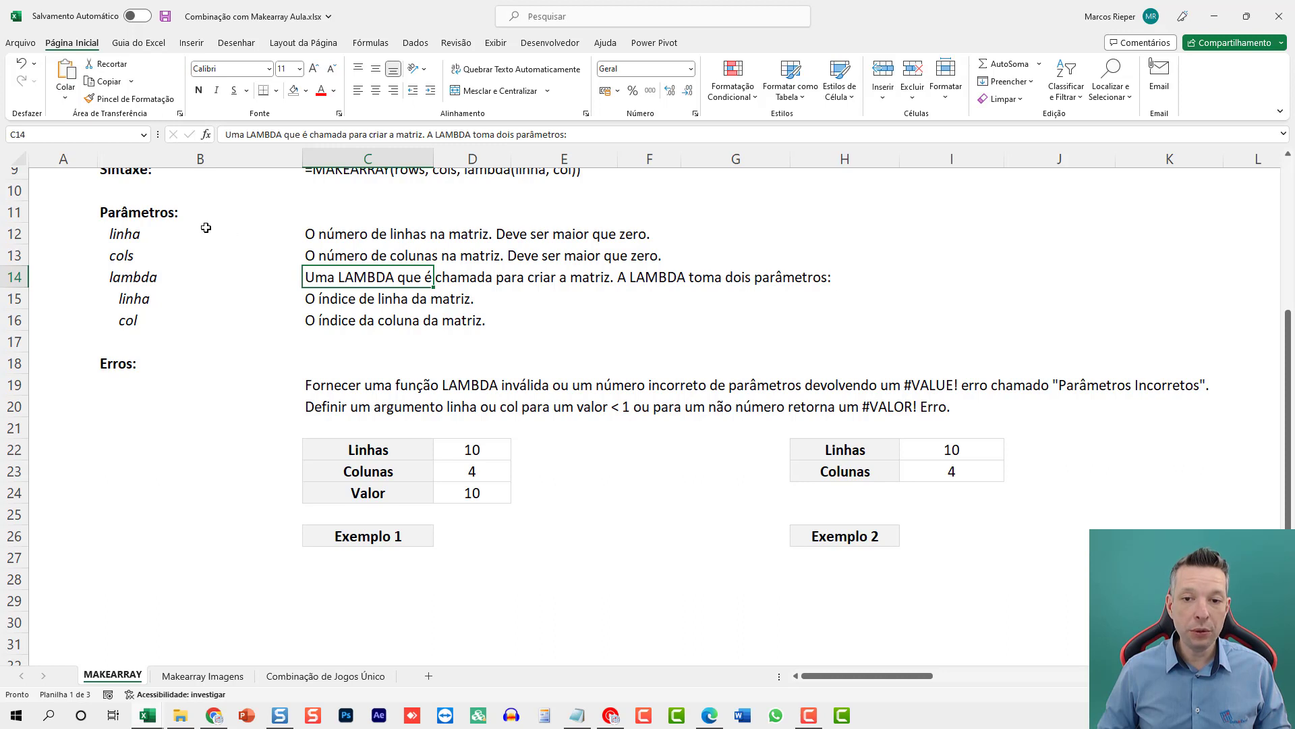
key(F2)
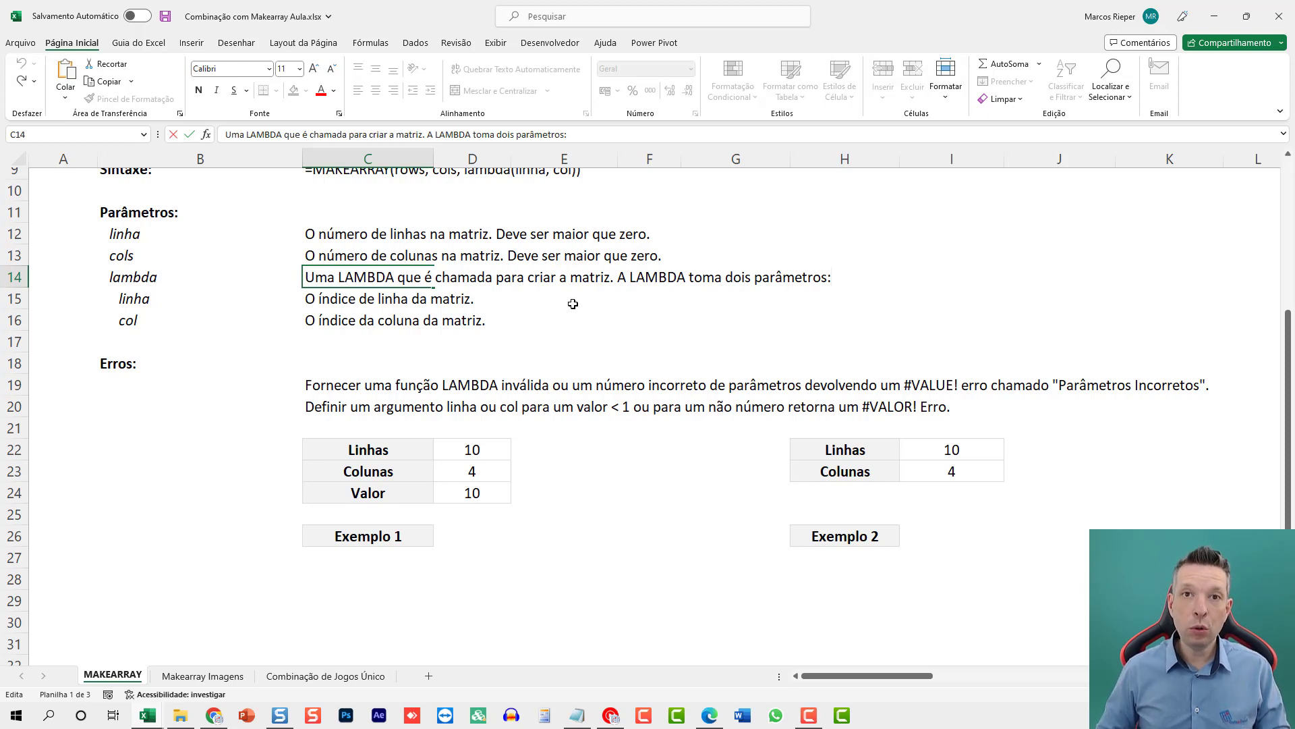
key(Return)
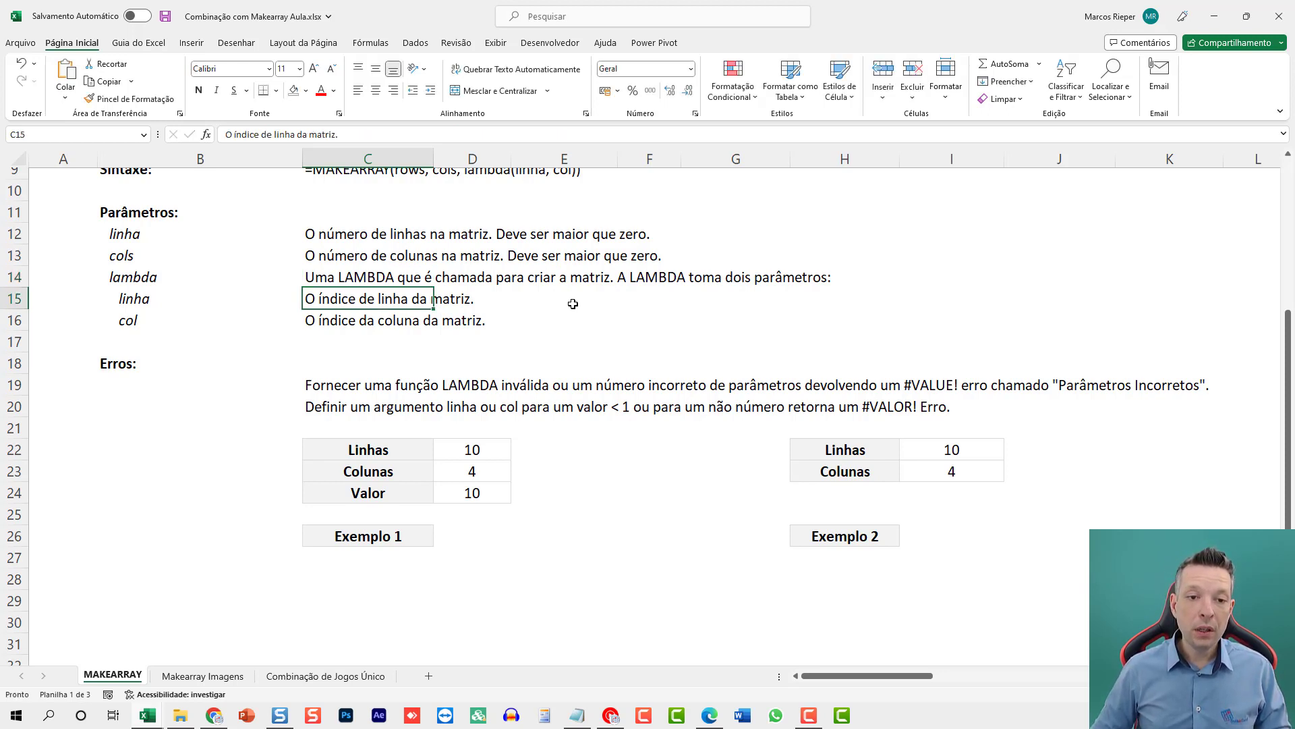
key(Down)
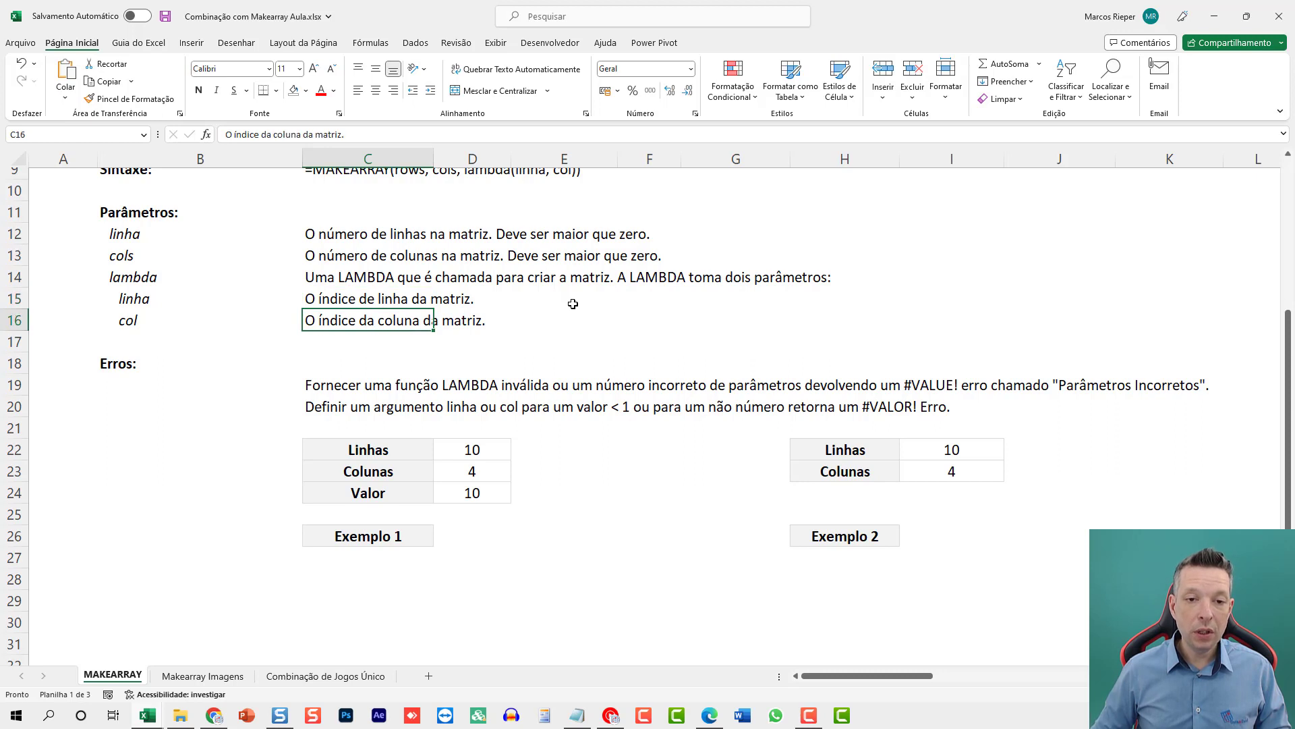
drag(137, 236, 479, 260)
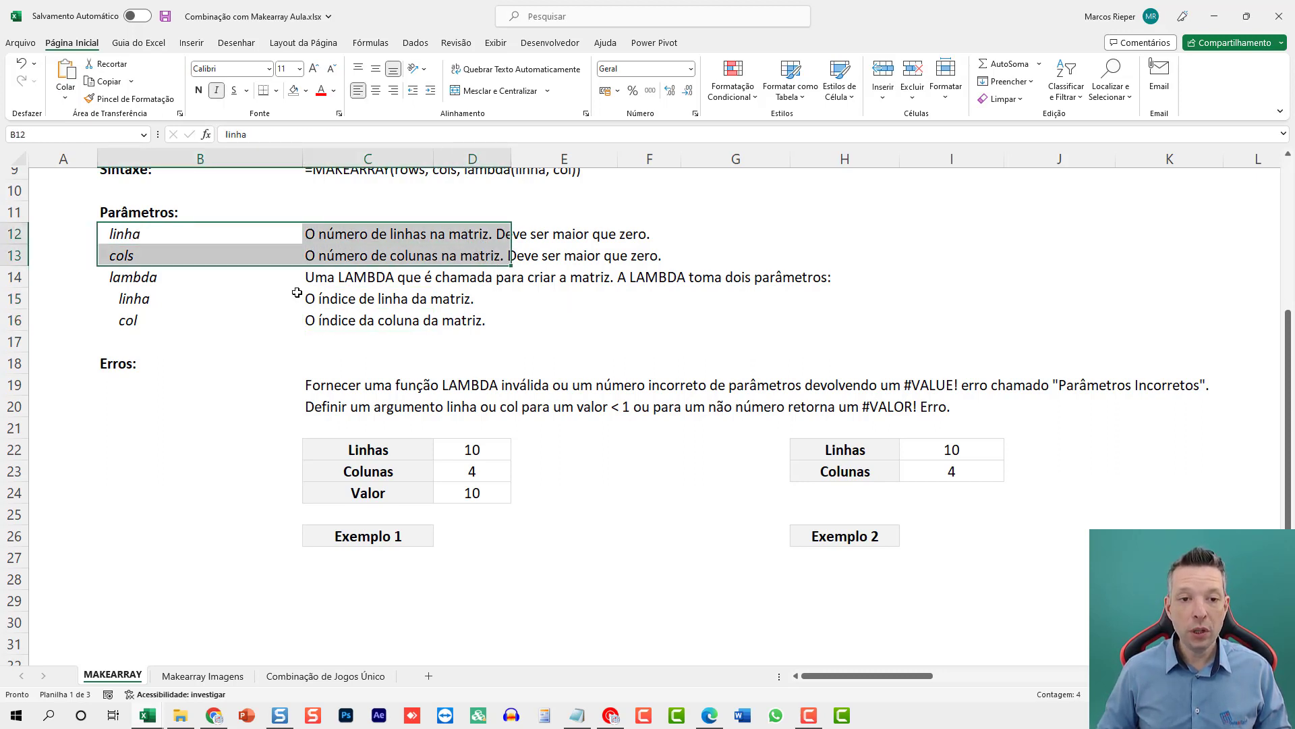
drag(126, 300, 443, 318)
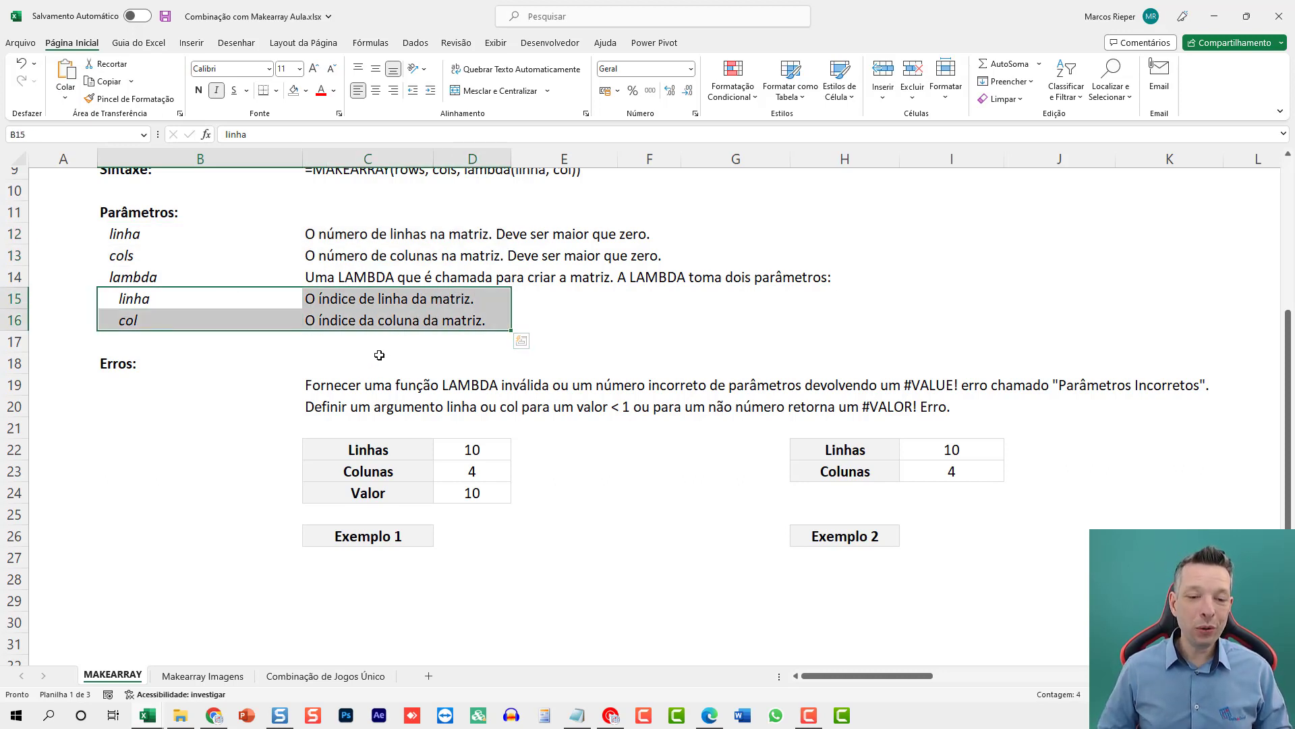
Step: Read the two error descriptions for MAKEARRAY in C19 and C20
scroll(357, 368, down, 1)
click(358, 322)
key(F2)
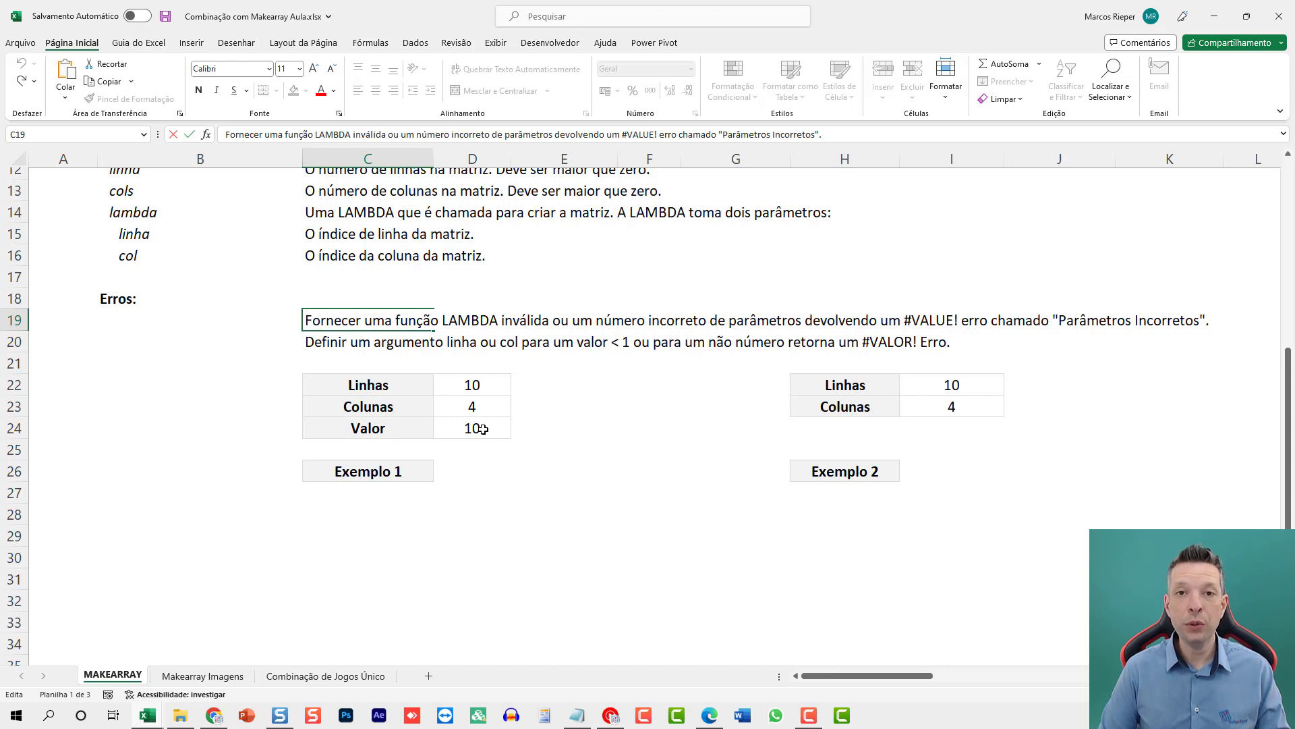
key(Return)
key(F2)
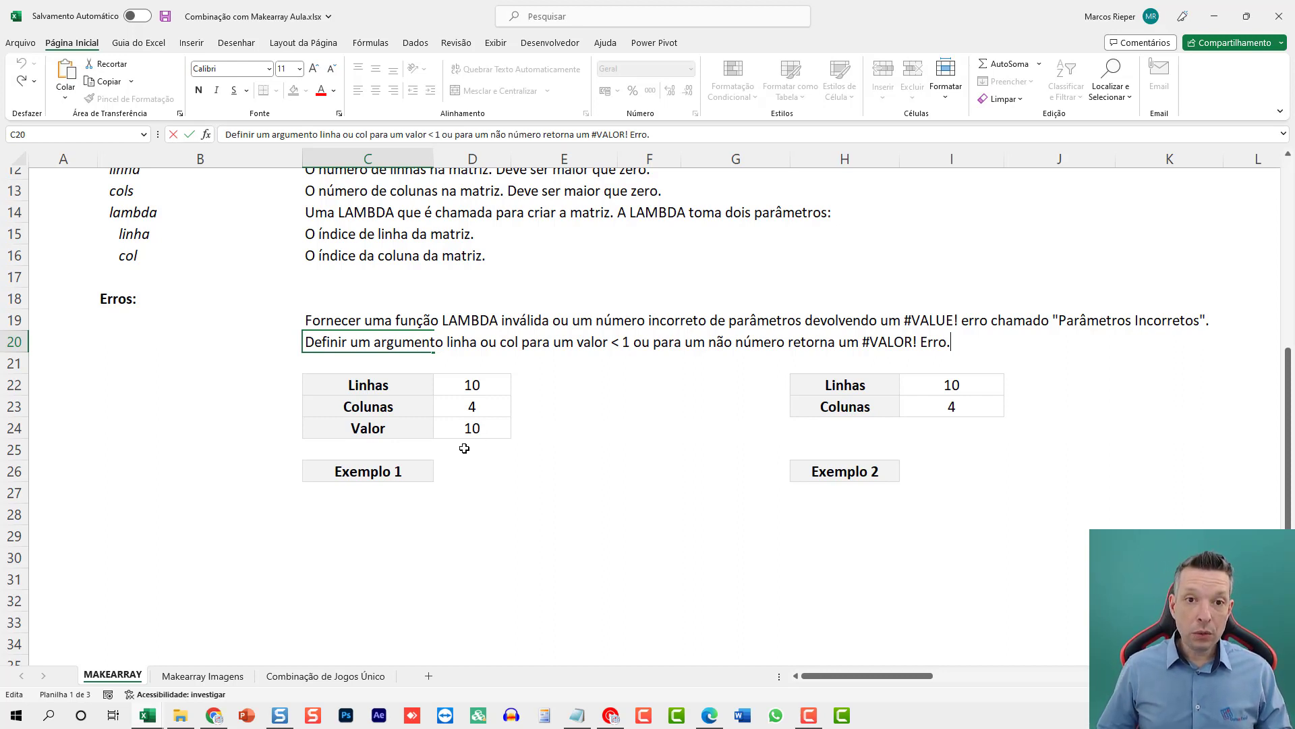
Step: Examine the Linhas, Colunas and Valor inputs in D22:D24 and the empty result cell C27 under Exemplo 1
click(368, 489)
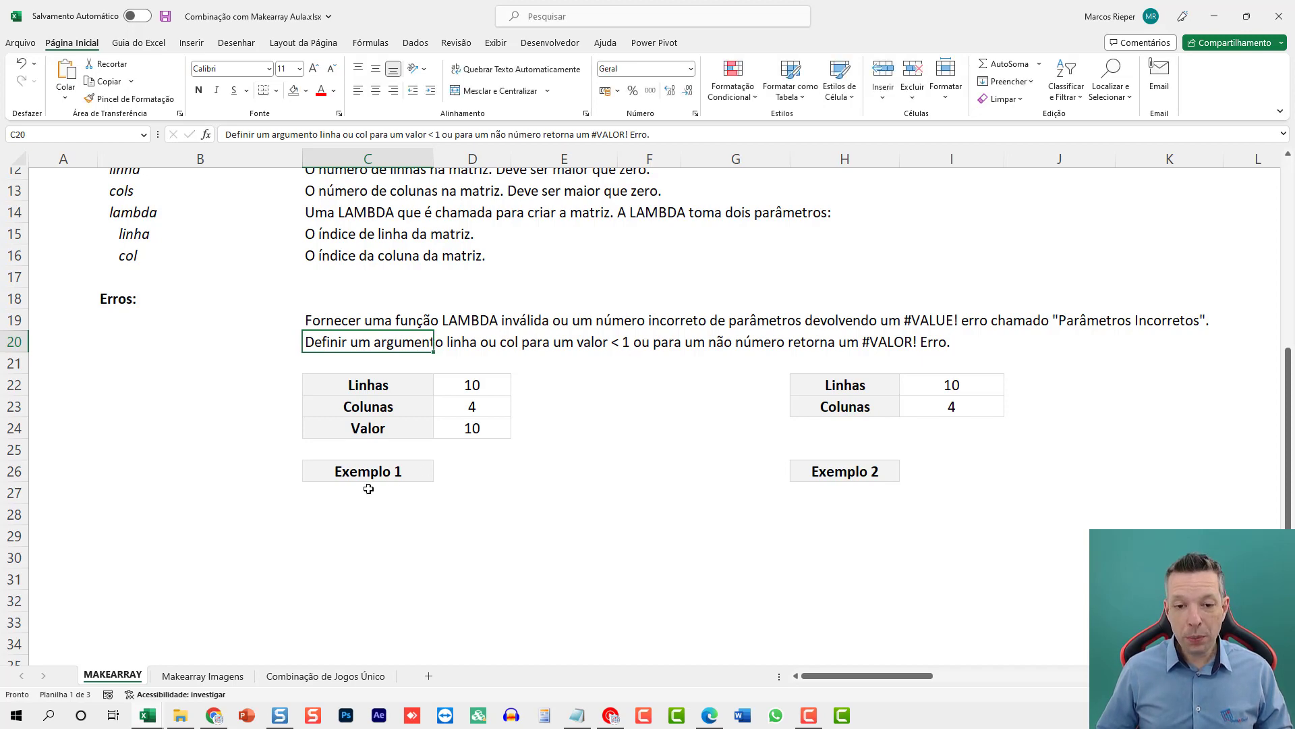
scroll(367, 451, down, 2)
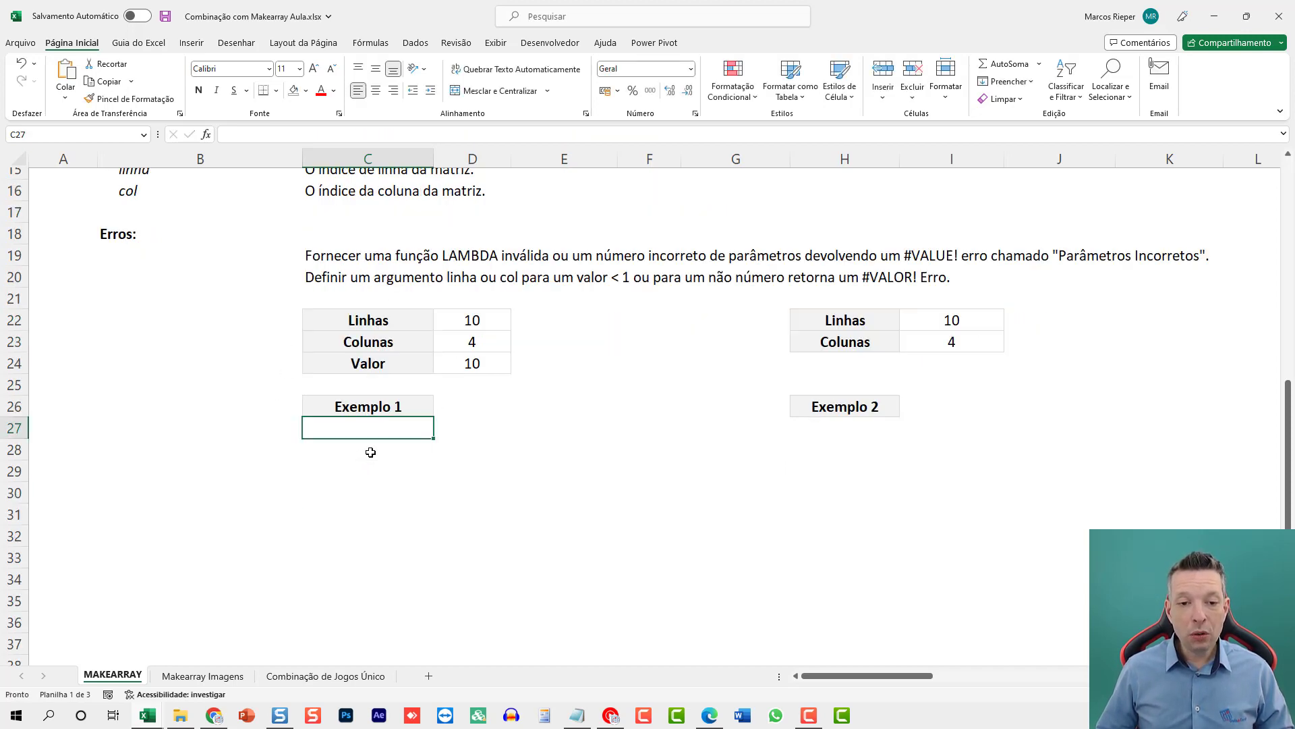
scroll(524, 386, up, 1)
scroll(451, 442, down, 2)
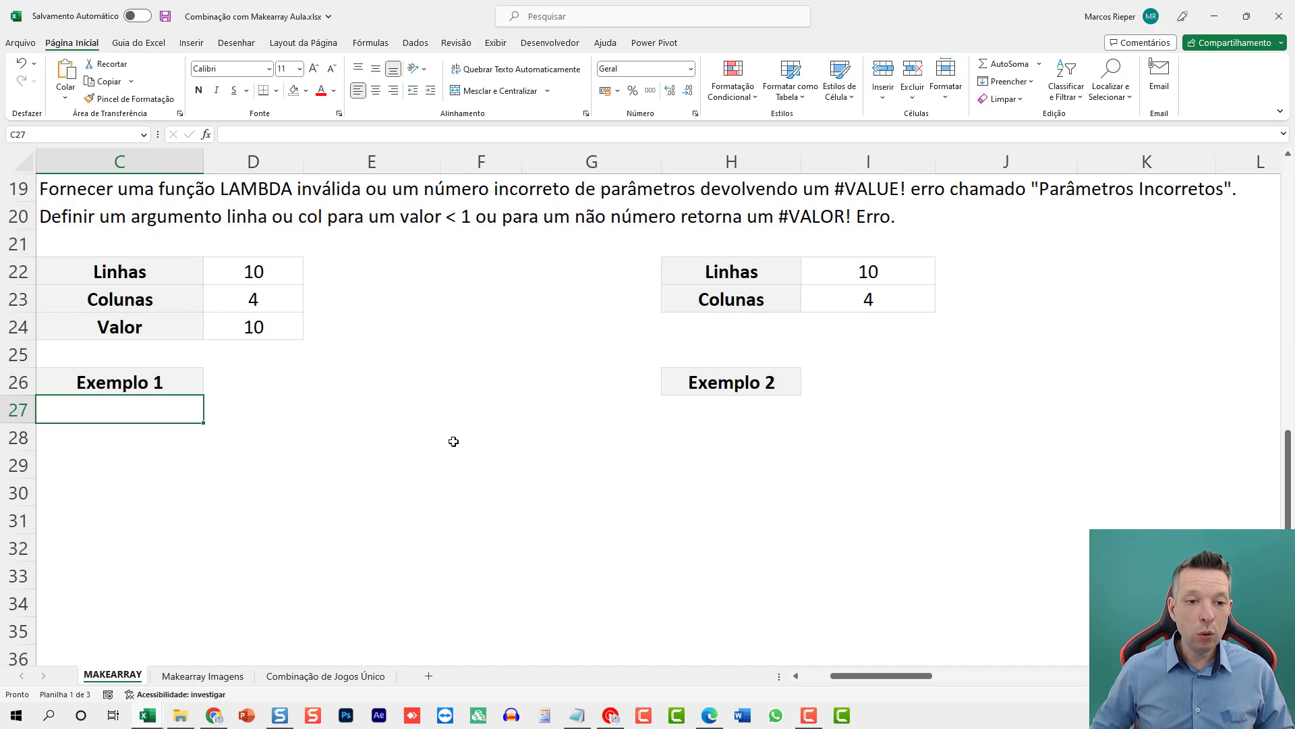
scroll(453, 441, up, 2)
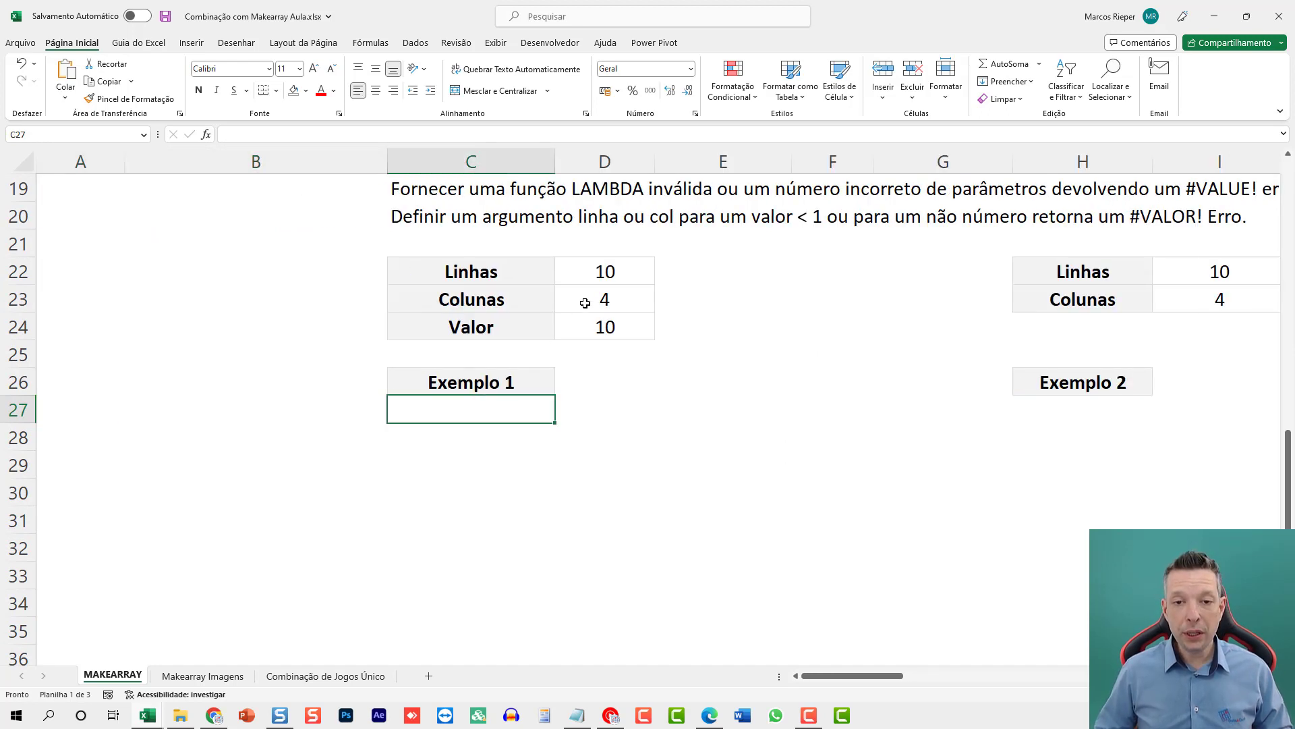
click(609, 277)
click(593, 308)
click(597, 326)
click(472, 403)
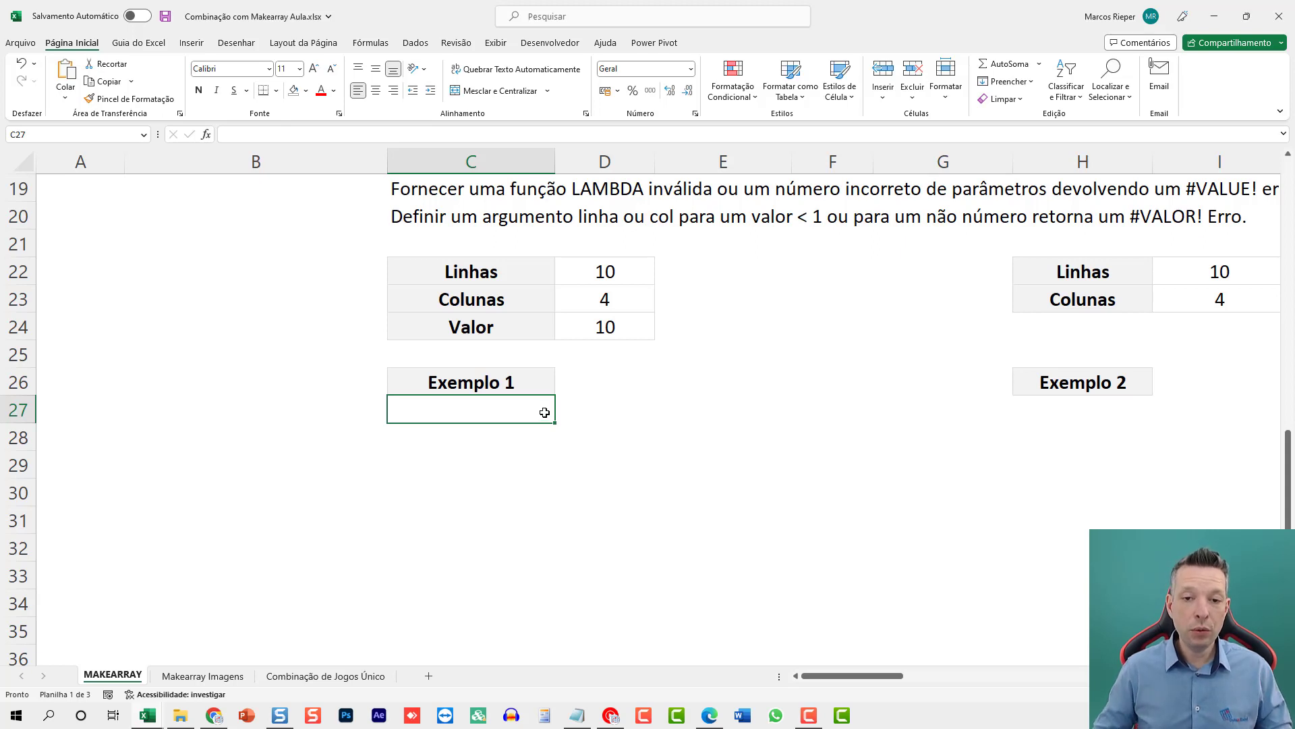
click(616, 325)
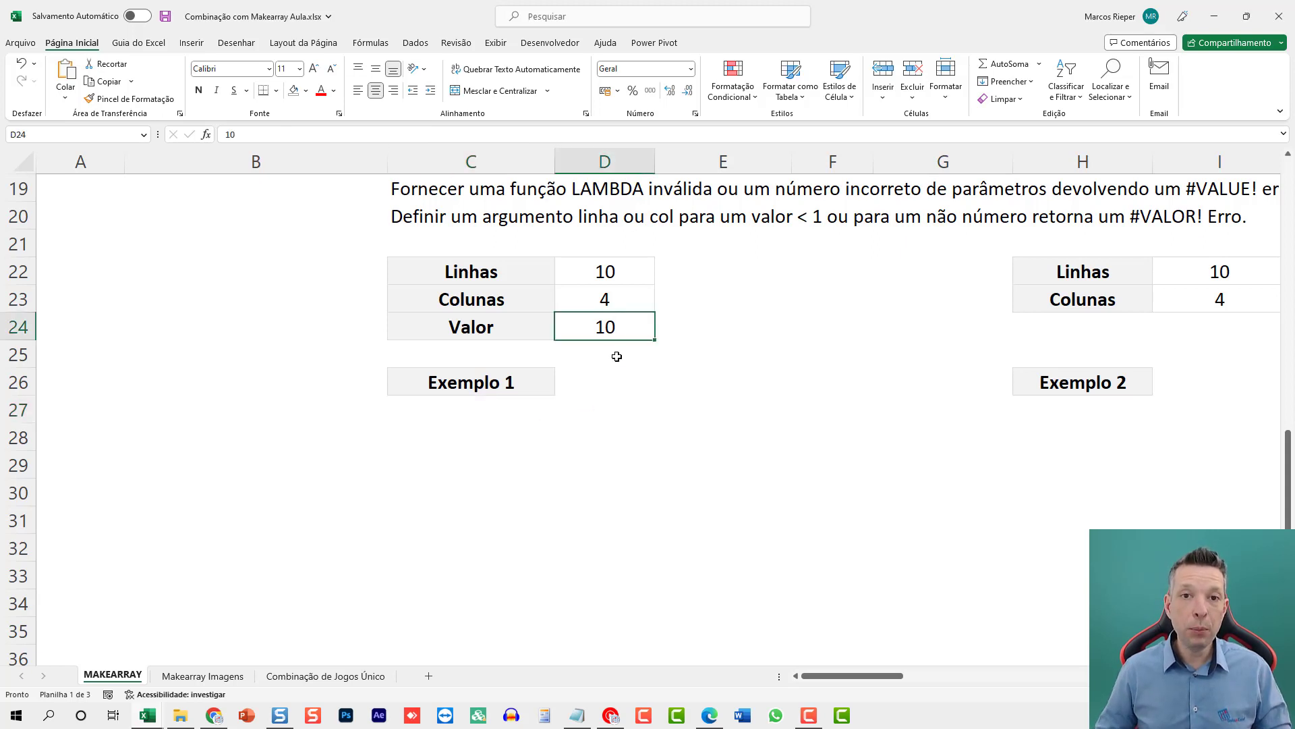
Step: Begin a MAKEARRAY formula in C27 under Exemplo 1, using D22 for the rows and D23 for the columns
click(493, 413)
text(=m)
key(BackSpace)
text(MAKE)
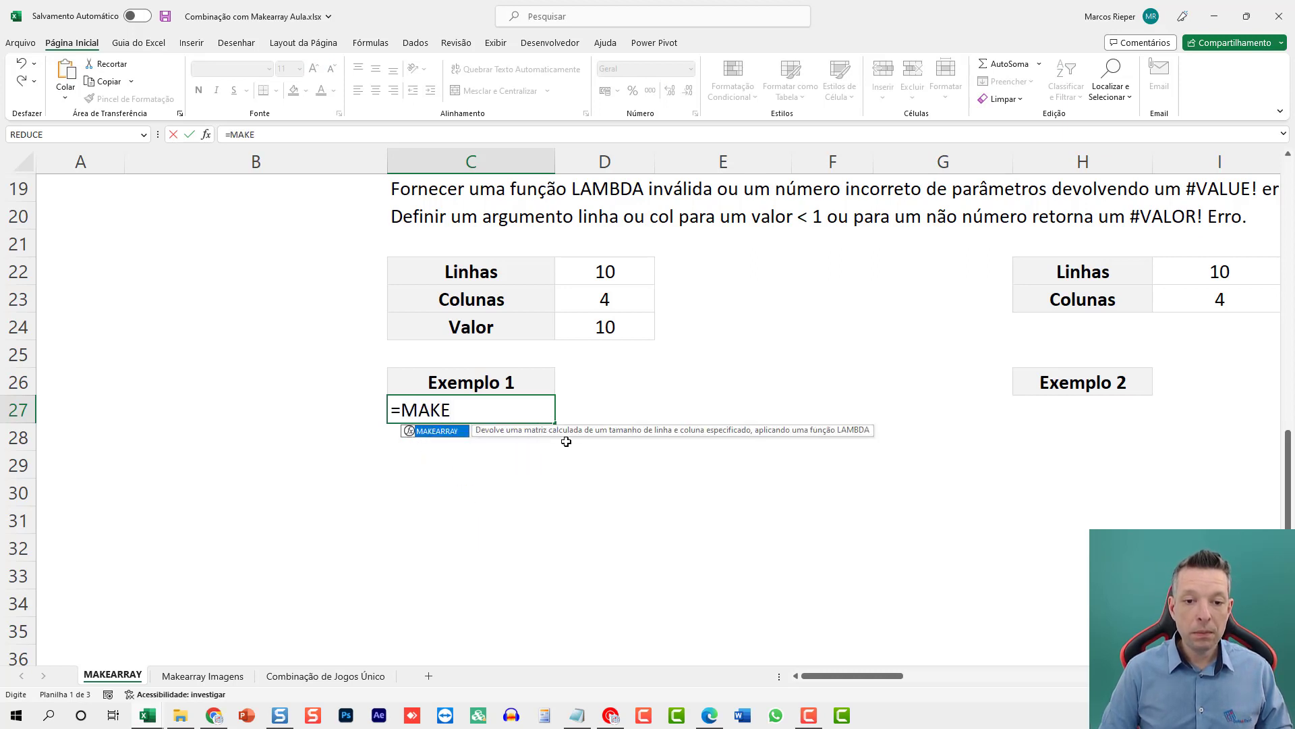
text(ARRAY)
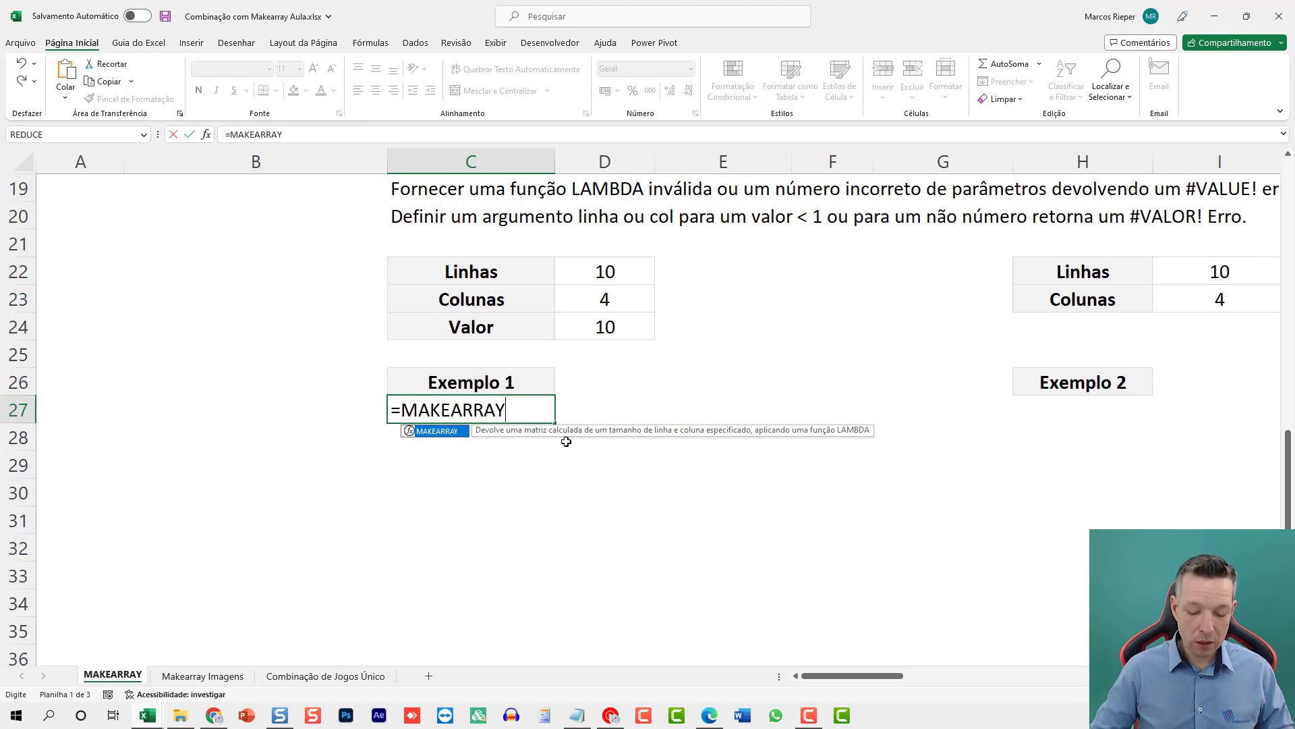
text(()
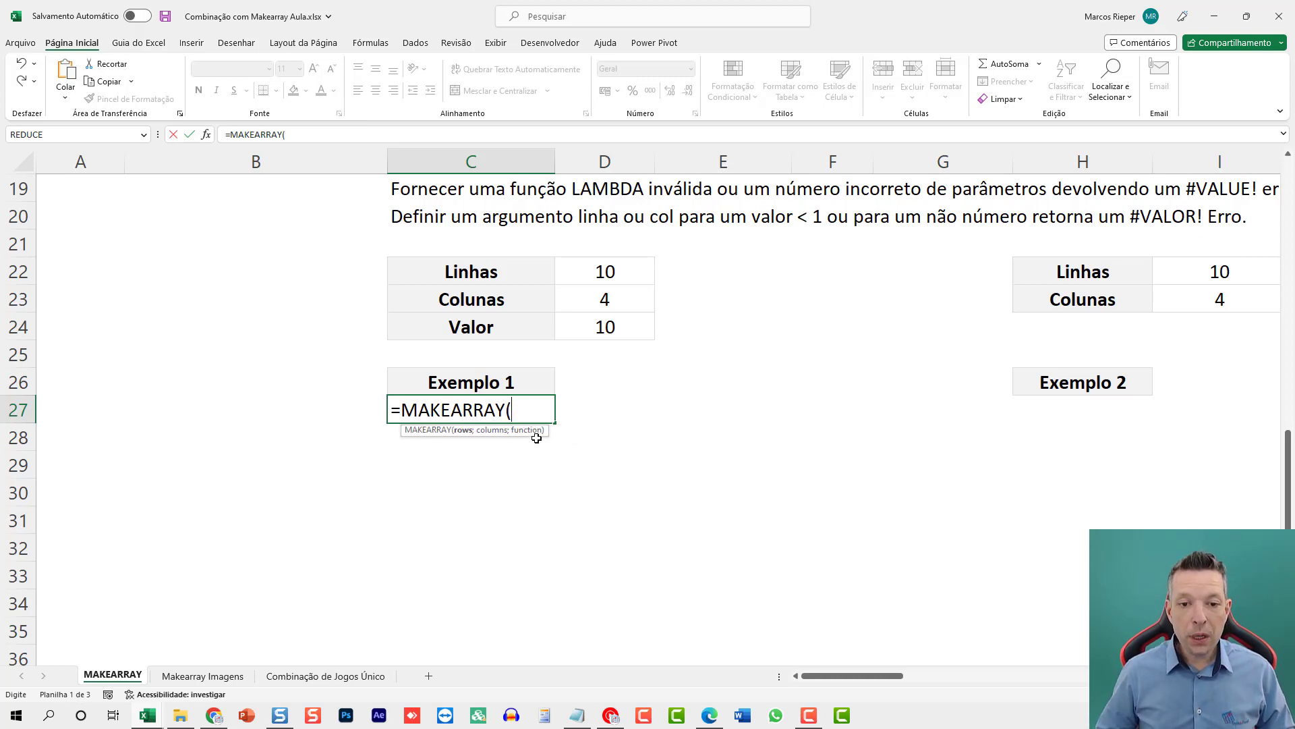
click(592, 274)
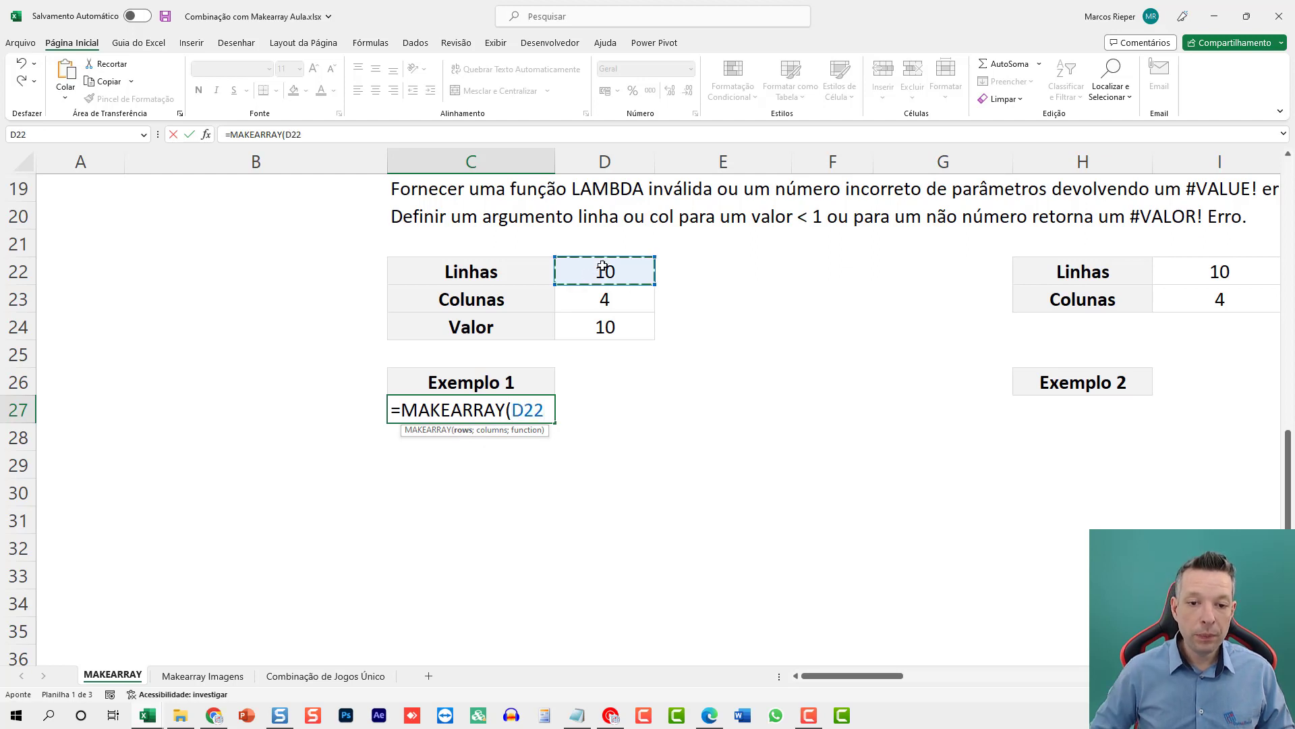
text(;)
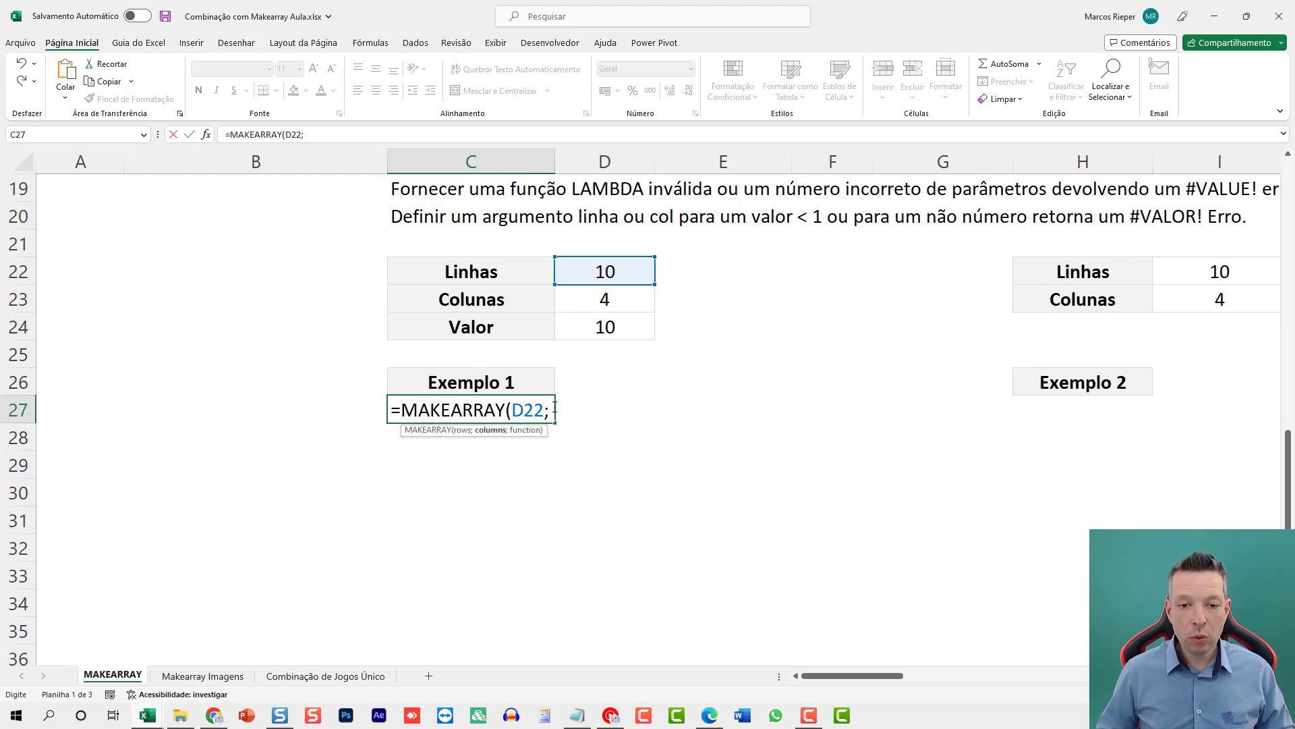
click(605, 300)
text(;)
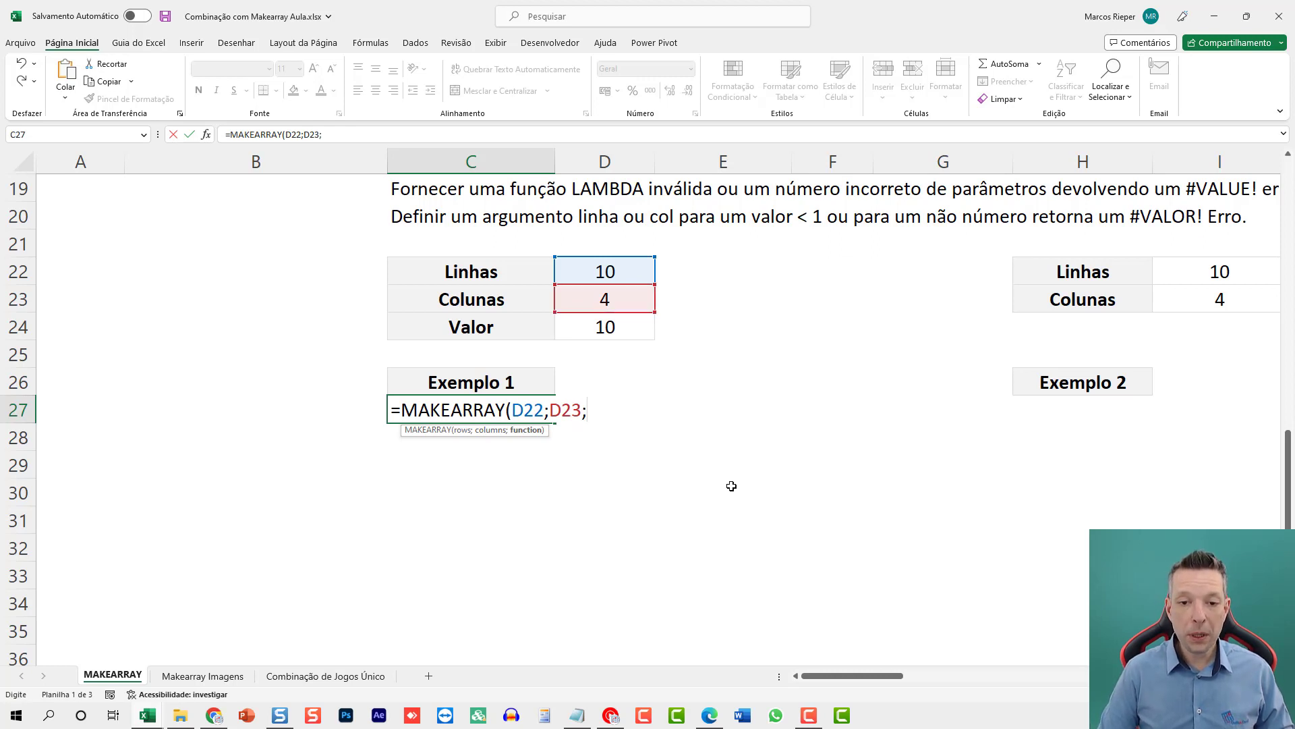
Step: Add a LAMBDA on a new line of the C27 formula with the parameters linha and coluna
key(alt+Return)
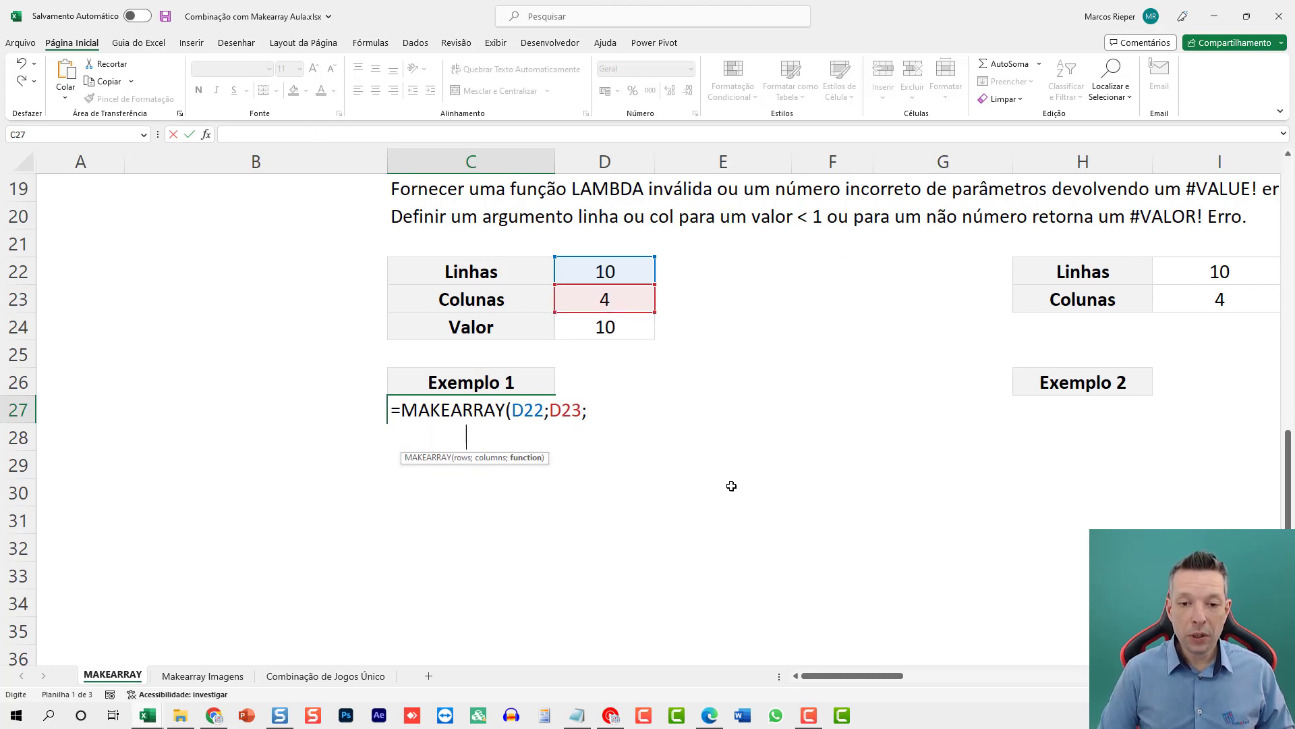
text(lamb)
key(BackSpace)
key(BackSpace)
key(BackSpace)
key(BackSpace)
text(LAMBDA()
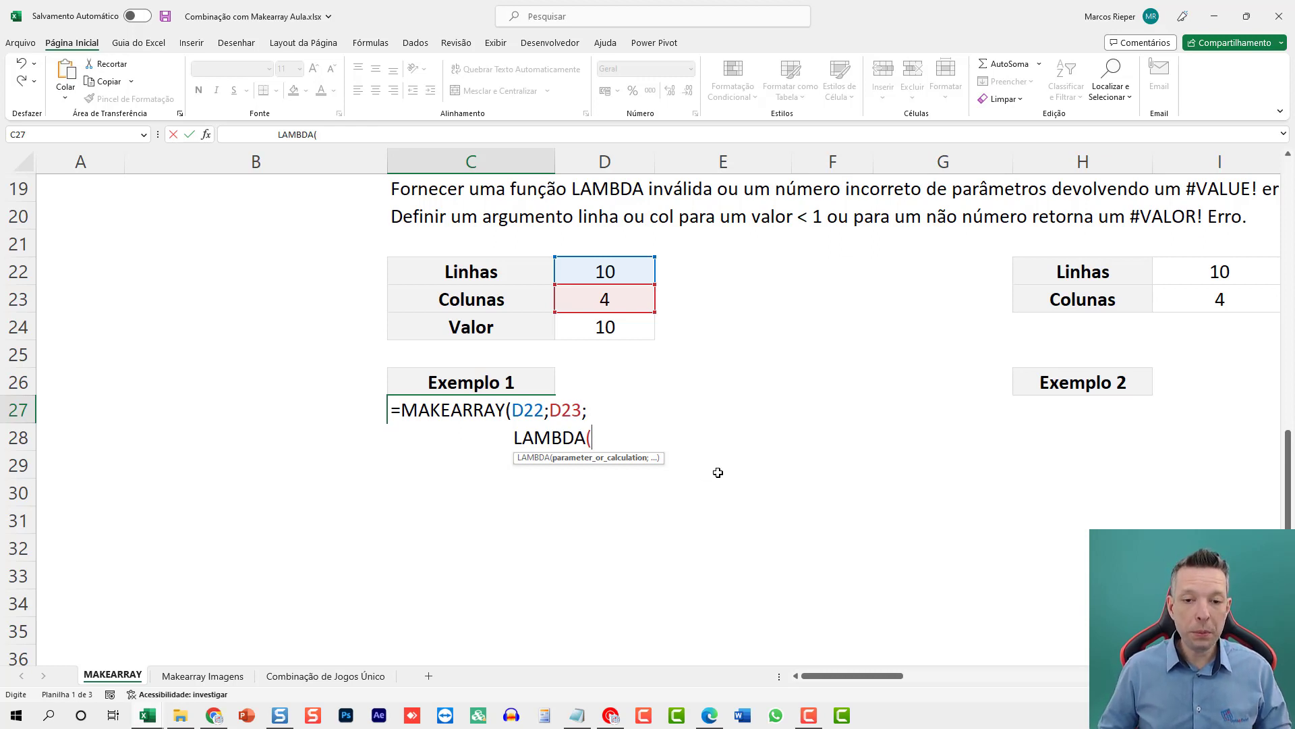
text(LINHA)
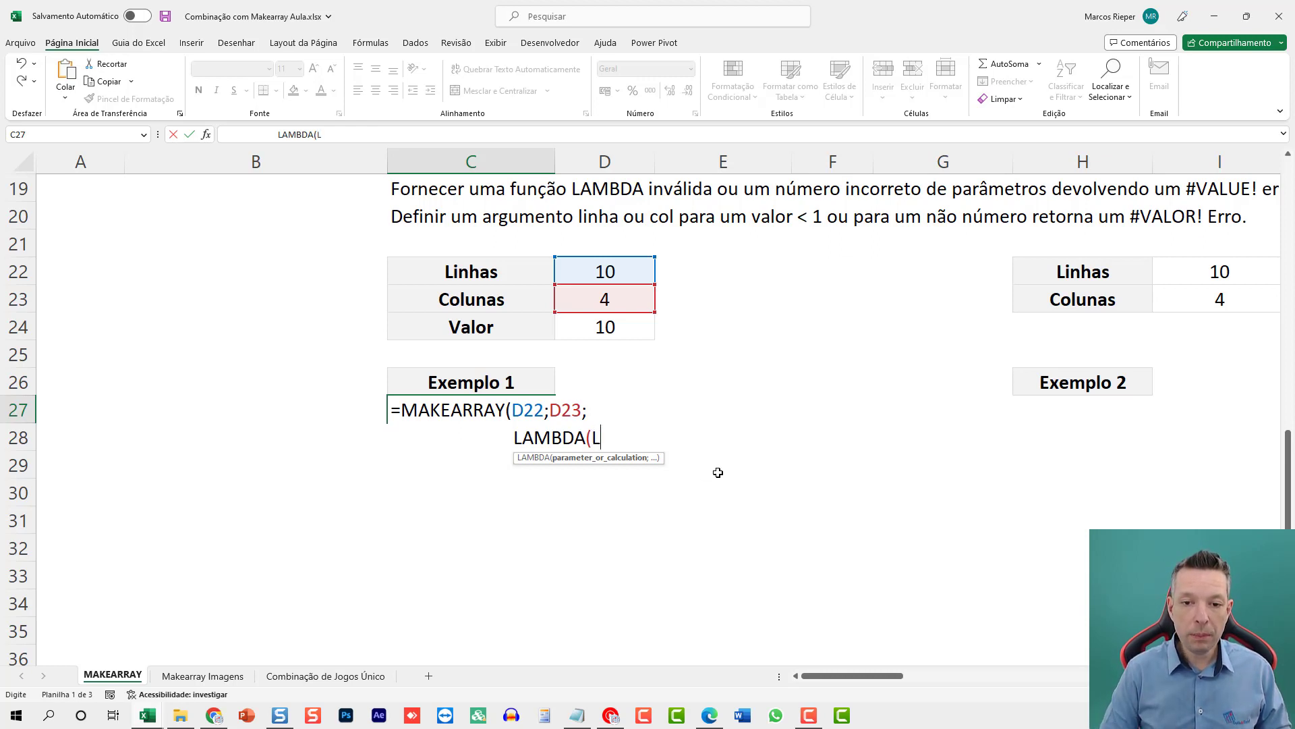
key(BackSpace)
key(BackSpace)
key(BackSpace)
key(BackSpace)
key(BackSpace)
text(li)
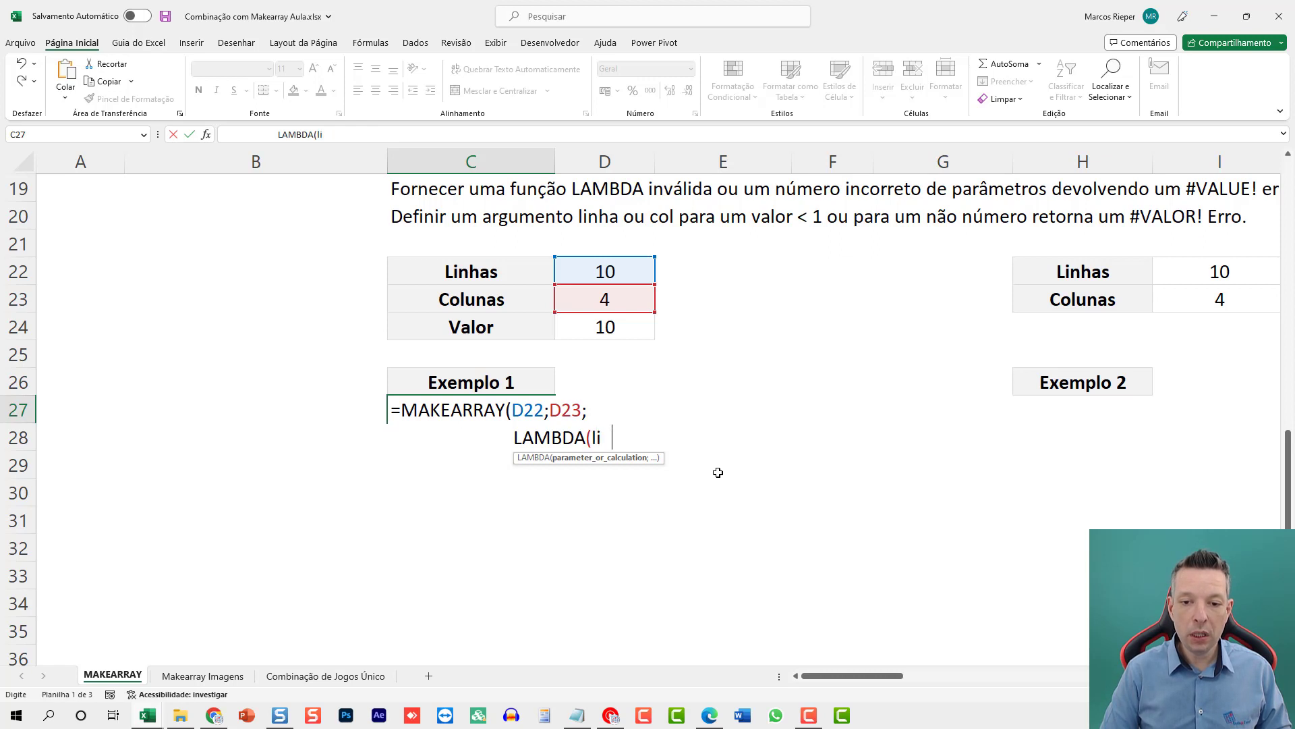
text(nha;coluna;)
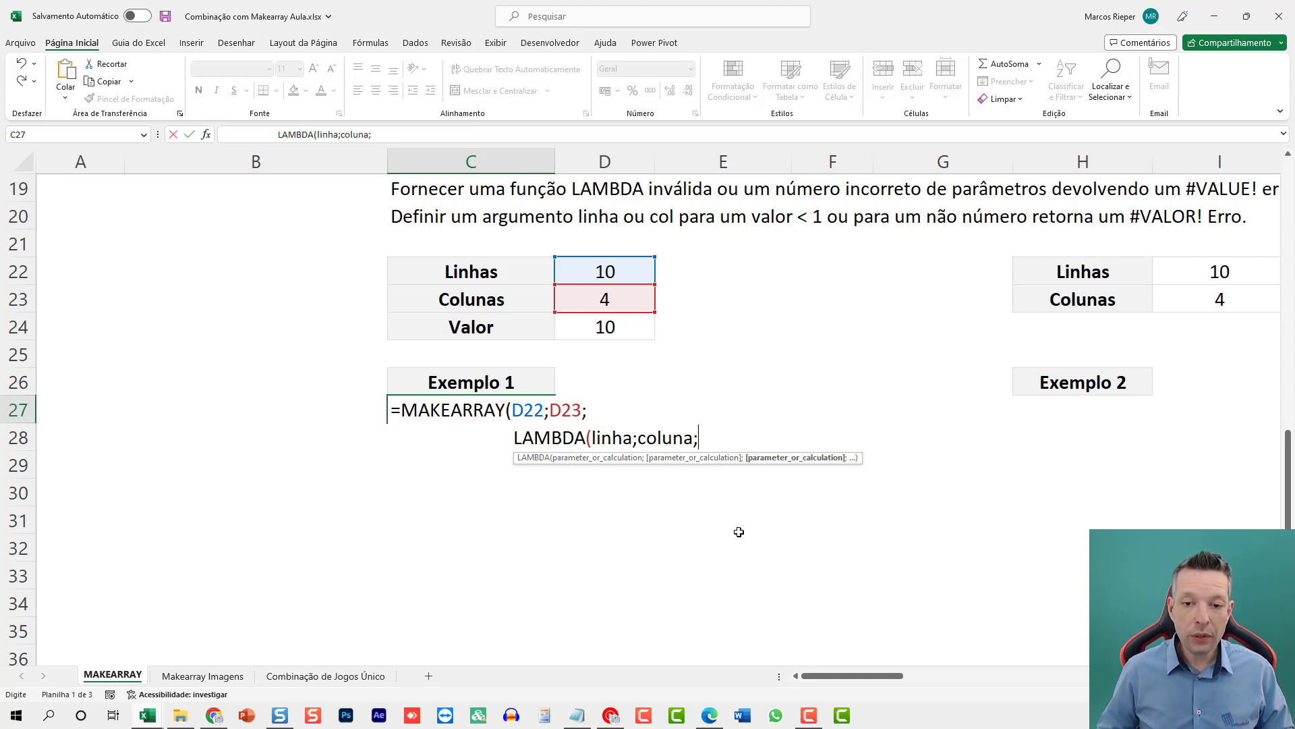
Step: Complete the C27 LAMBDA with the calculation linha*coluna*D24, enter the formula and centre C27 horizontally
text(linha*coluna*)
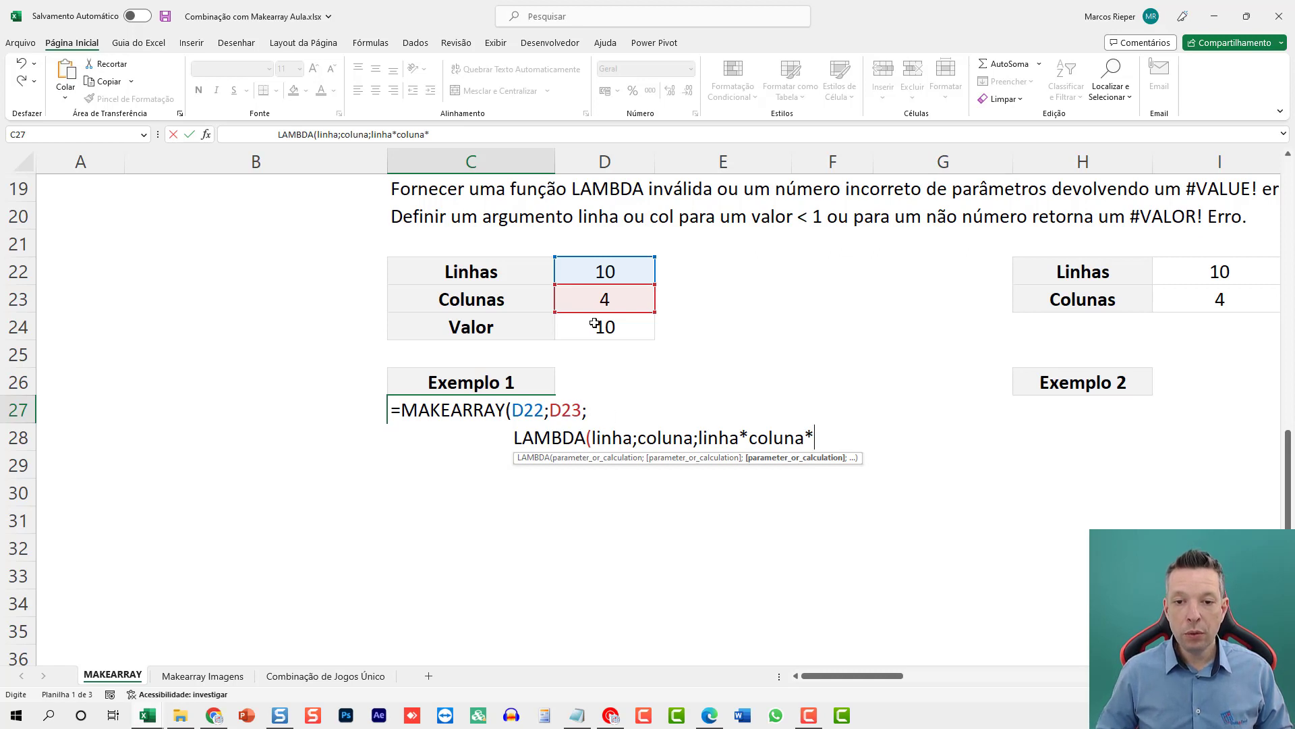
click(594, 324)
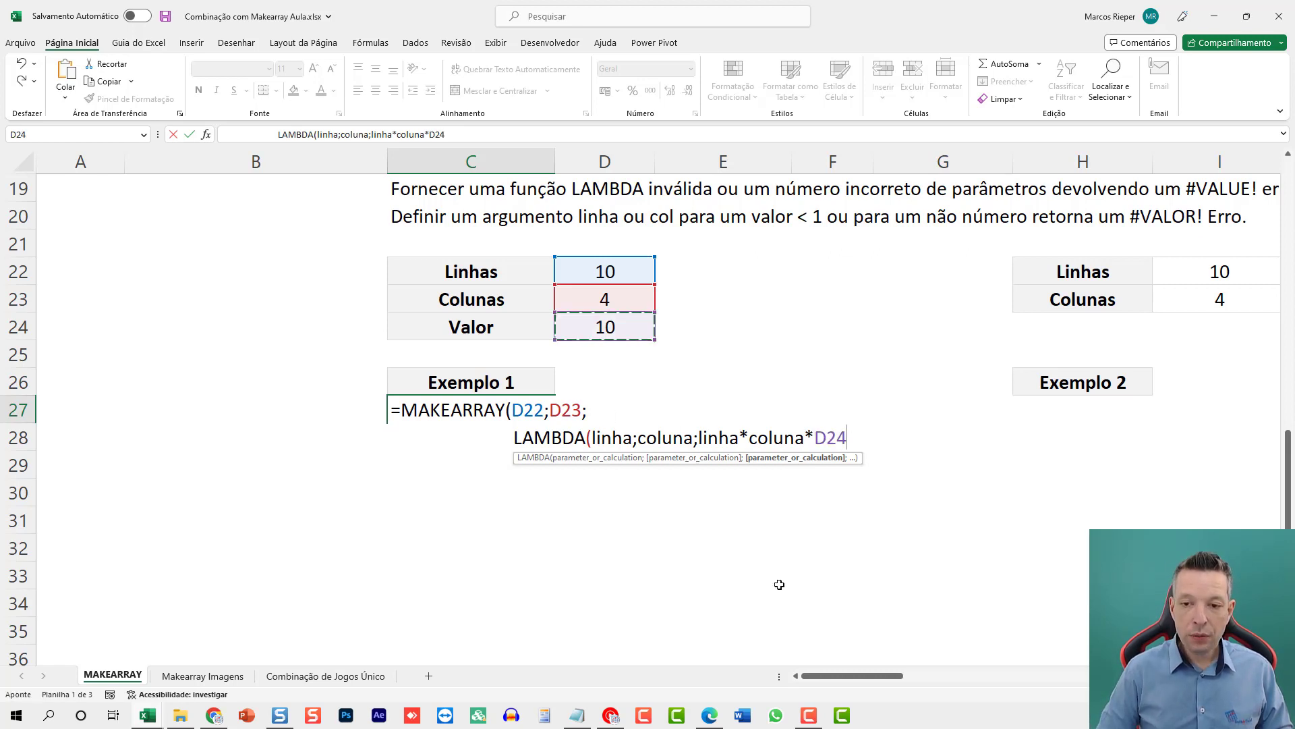
text()))
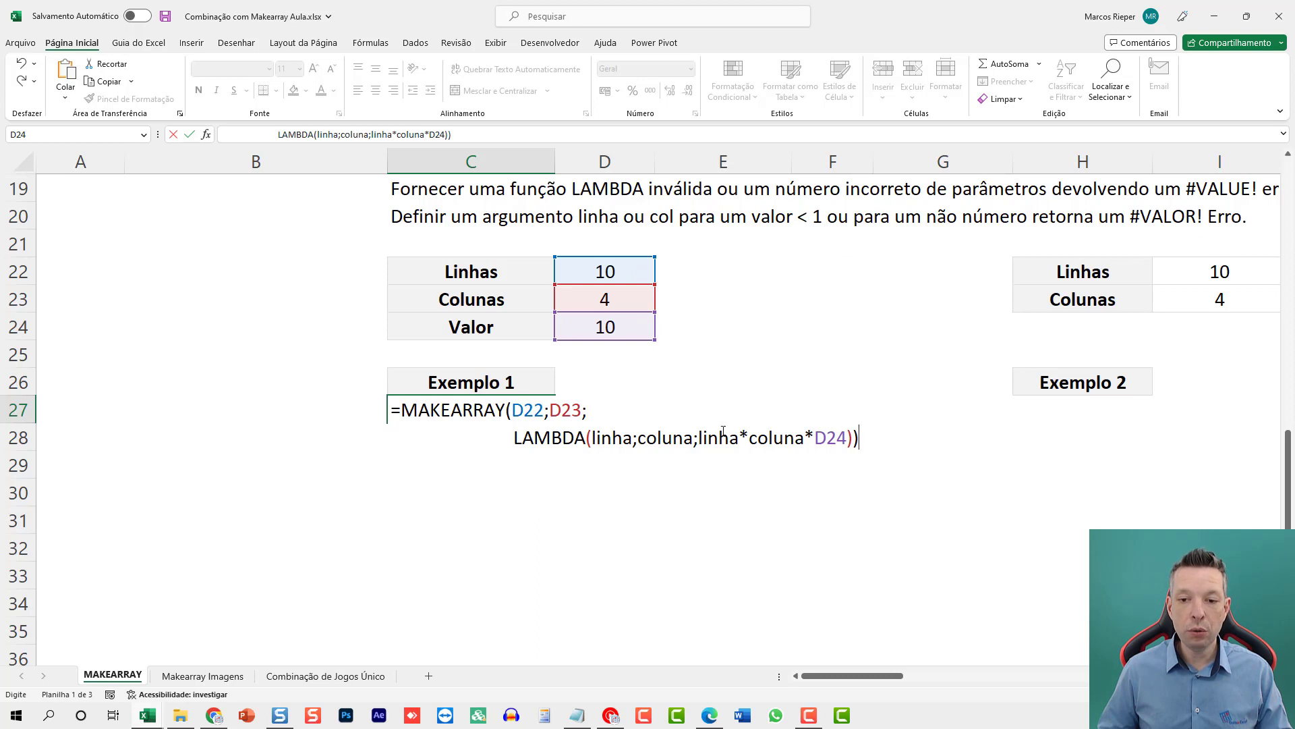
drag(698, 438, 848, 437)
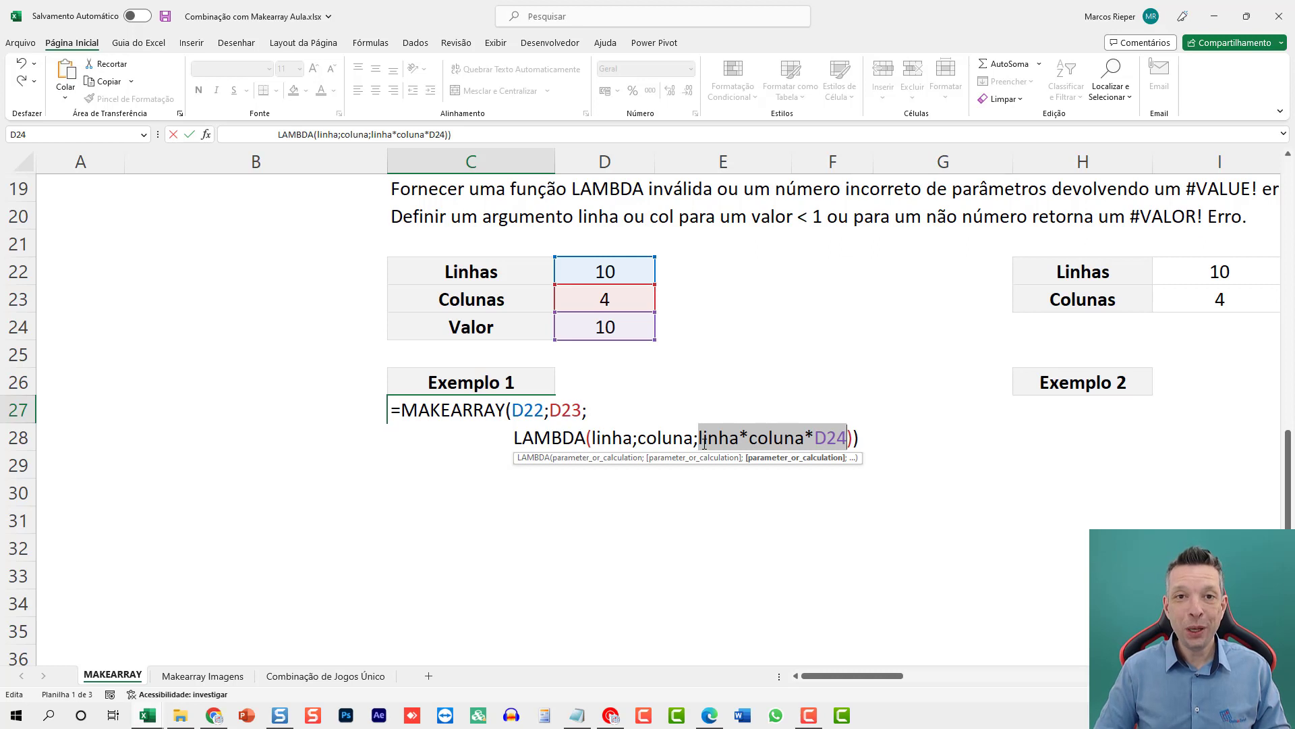
key(ctrl+Return)
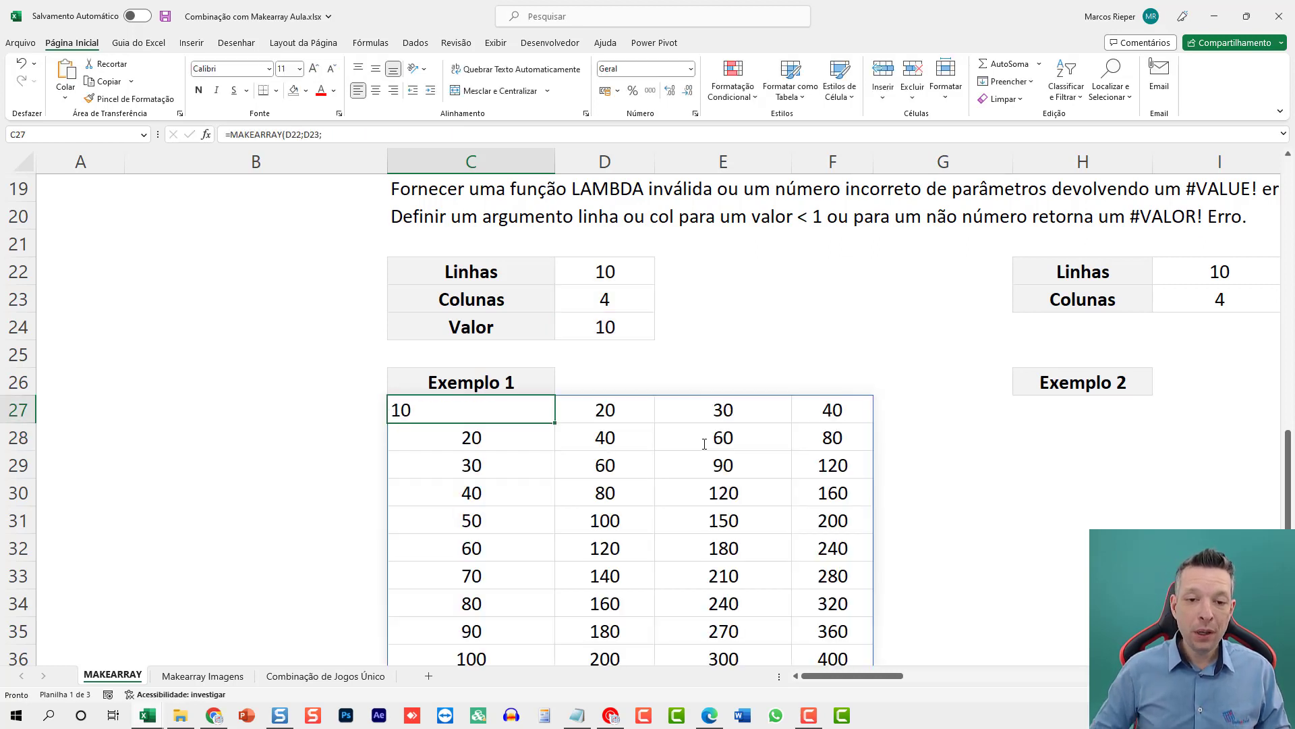
click(376, 90)
scroll(549, 379, down, 1)
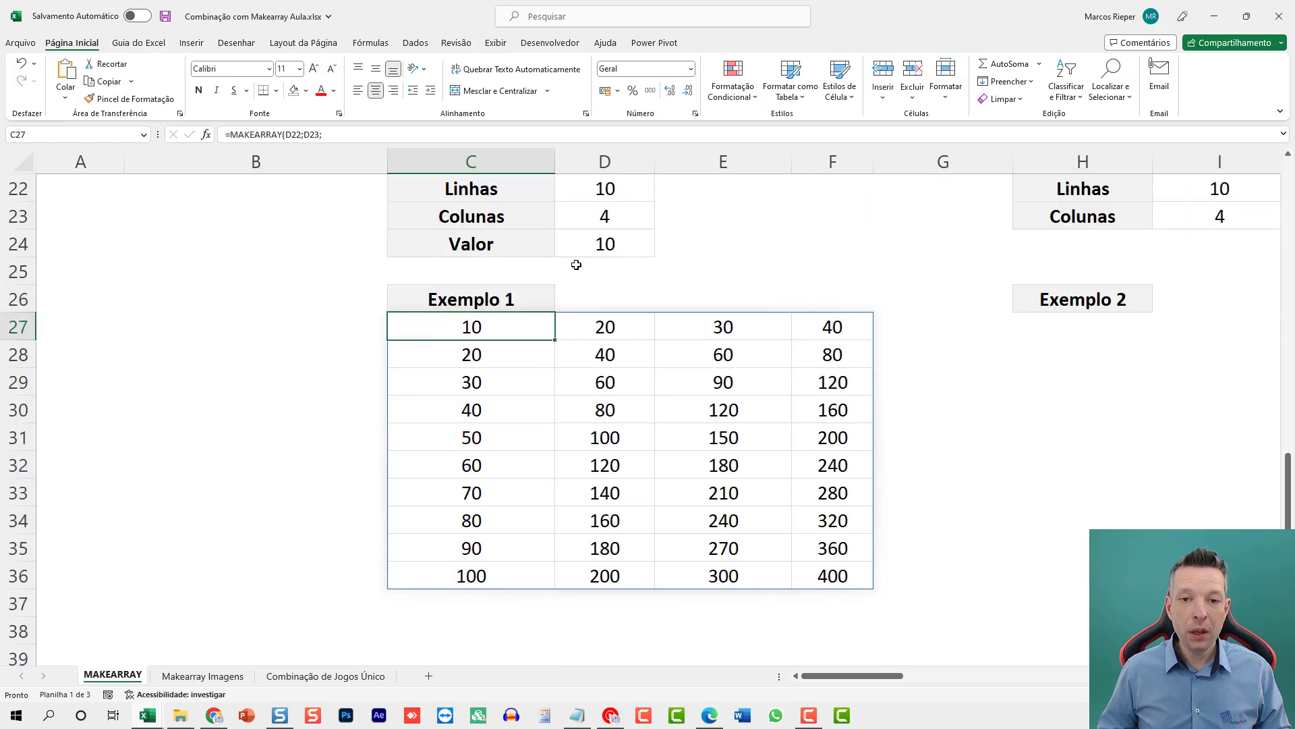
Step: Examine the first column and first row of the Exemplo 1 matrix against the Linhas, Colunas and Valor inputs
drag(475, 537, 471, 576)
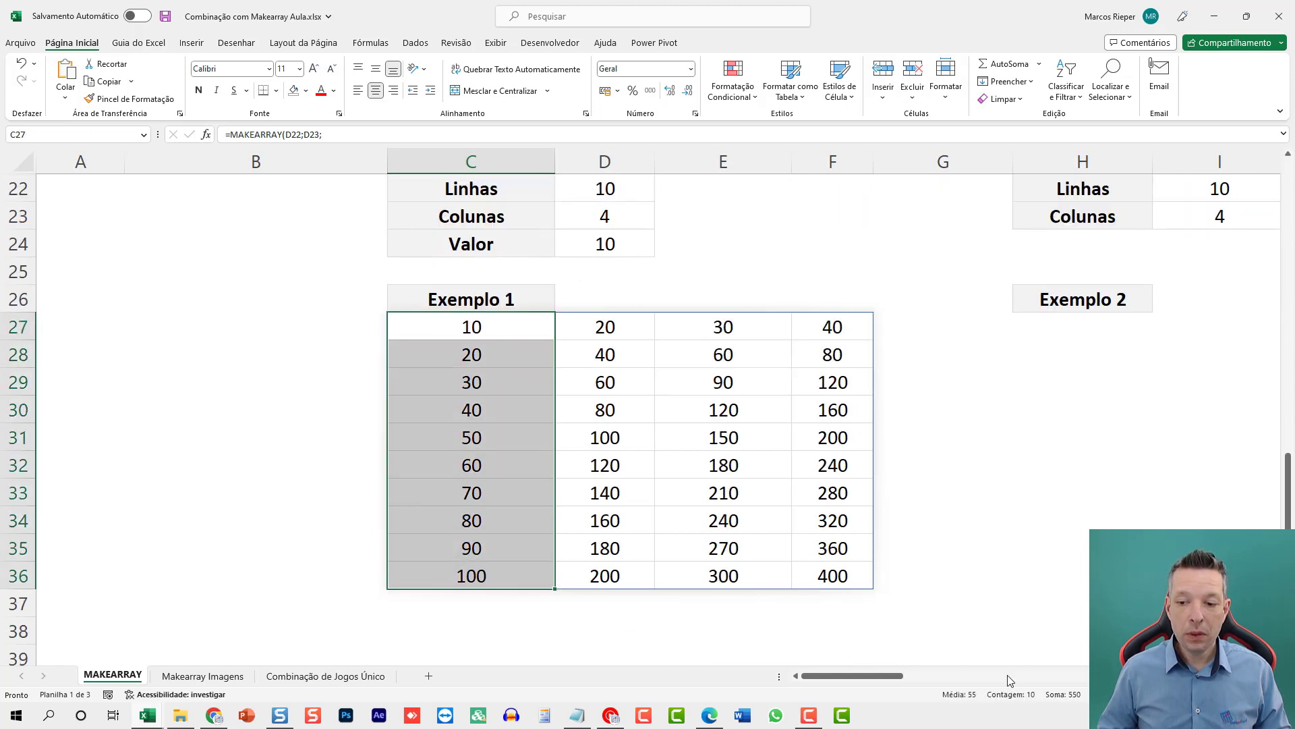
drag(477, 328, 833, 327)
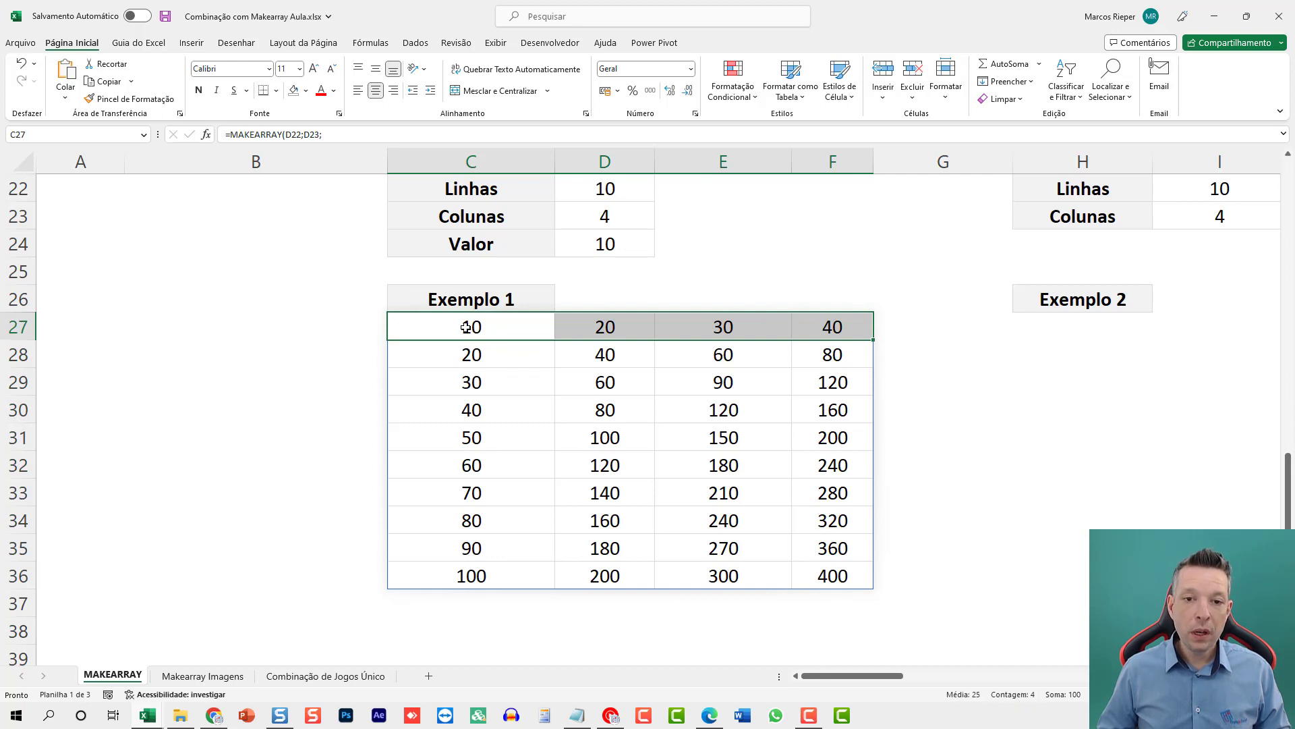
click(615, 187)
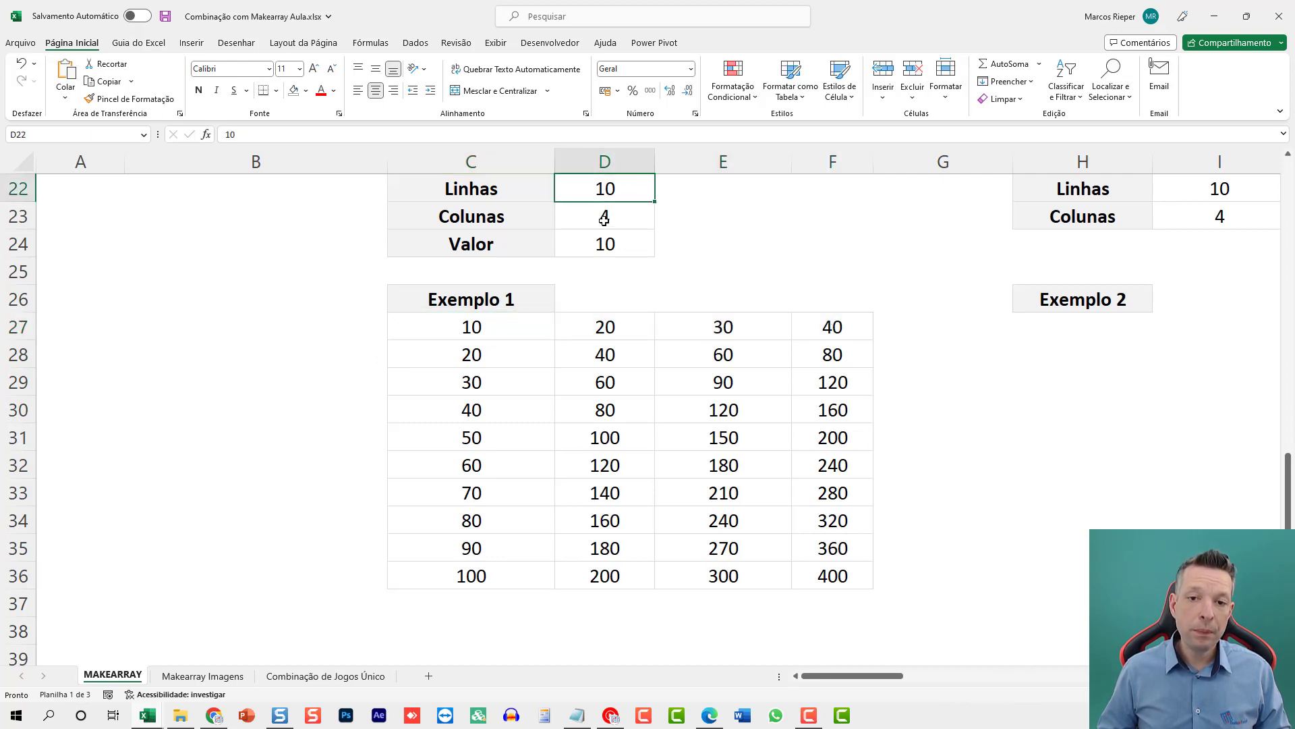
click(498, 326)
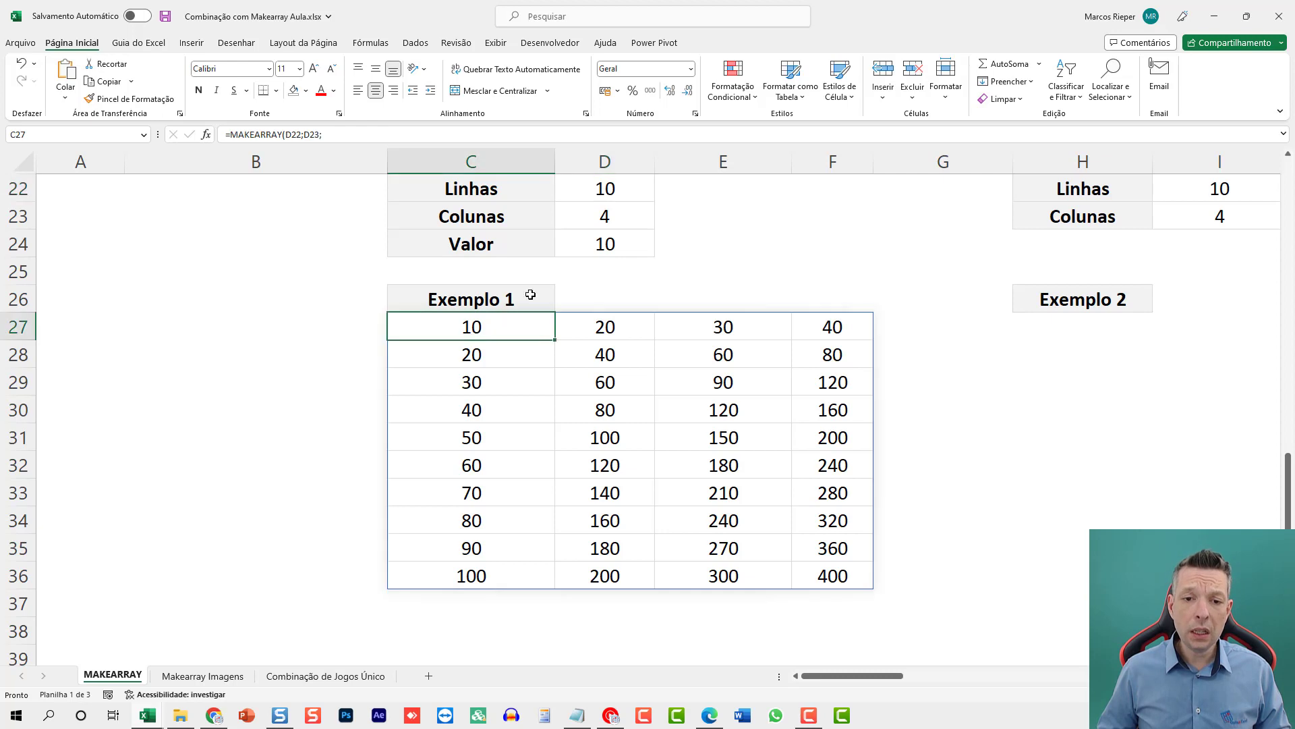
click(609, 215)
click(604, 240)
click(479, 334)
click(620, 332)
click(726, 333)
click(865, 340)
click(460, 331)
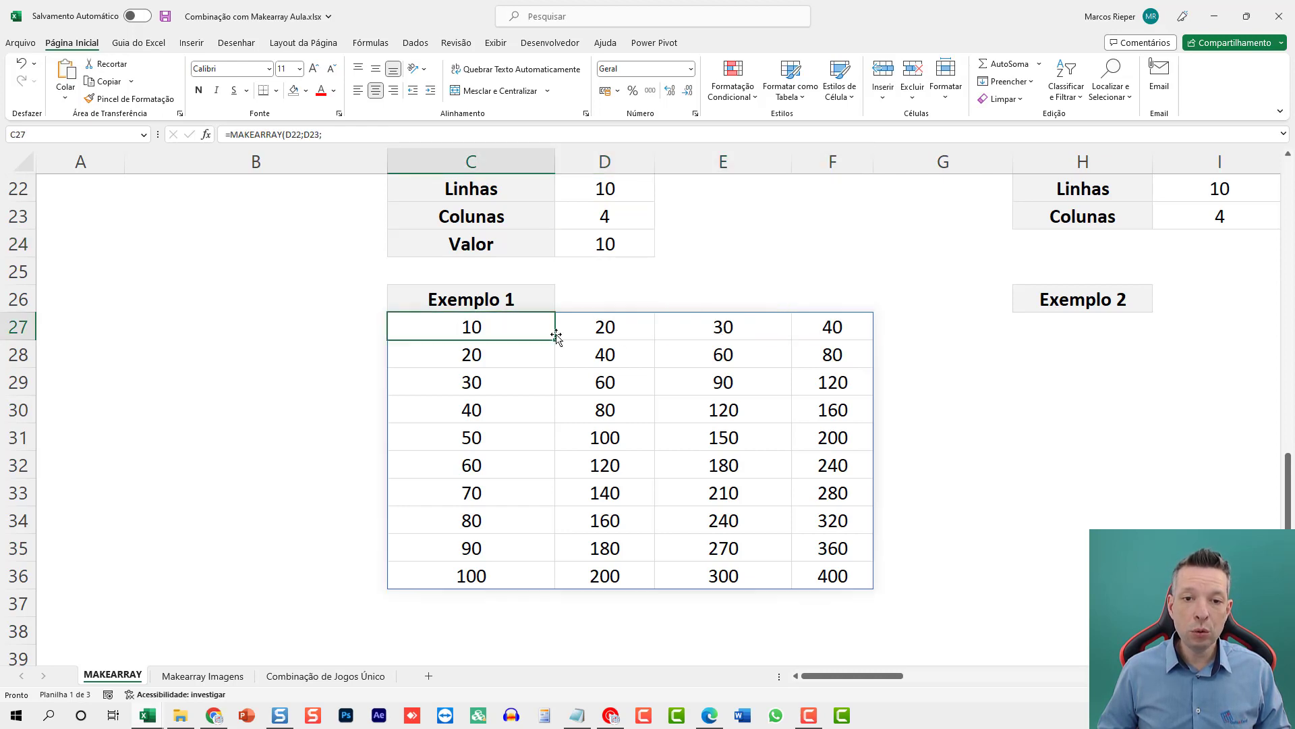
Step: Go through the cells of the first three matrix rows to follow how row, column and Valor are multiplied
click(618, 327)
click(715, 326)
click(813, 328)
click(478, 352)
click(626, 350)
click(717, 352)
click(803, 354)
click(521, 382)
click(617, 385)
click(740, 382)
click(823, 379)
Step: Set the Exemplo 1 Valor in D24 to 1
click(586, 247)
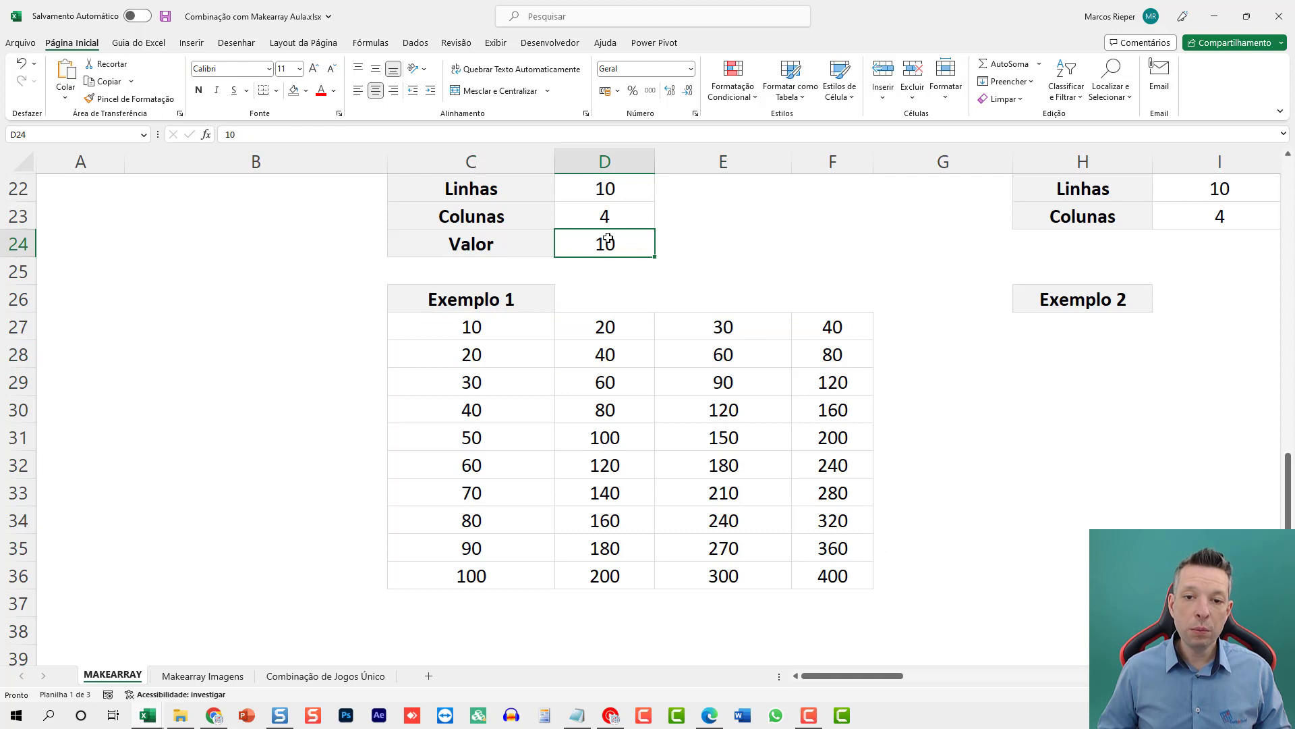
text(1)
key(ctrl+Return)
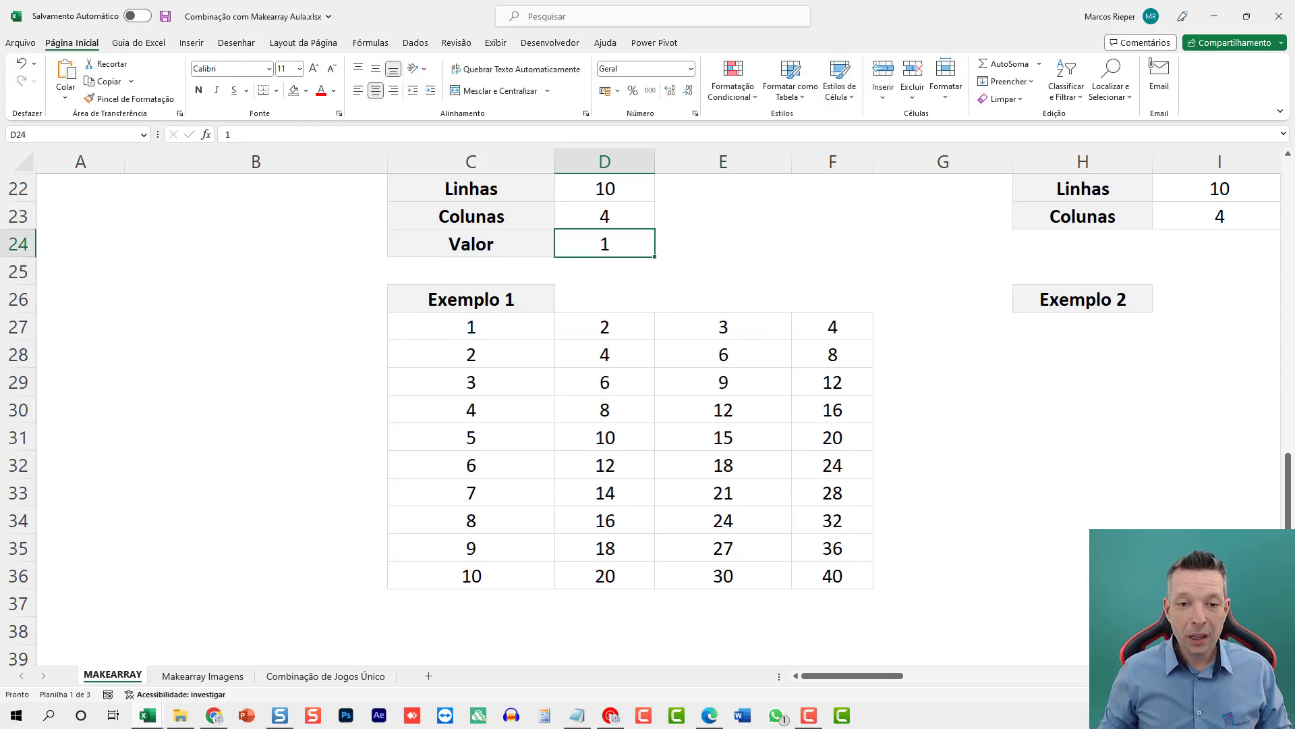
Step: Check the recalculated Exemplo 1 matrix cell by cell, from C27 down to F36, as row number times column number
click(512, 327)
click(522, 357)
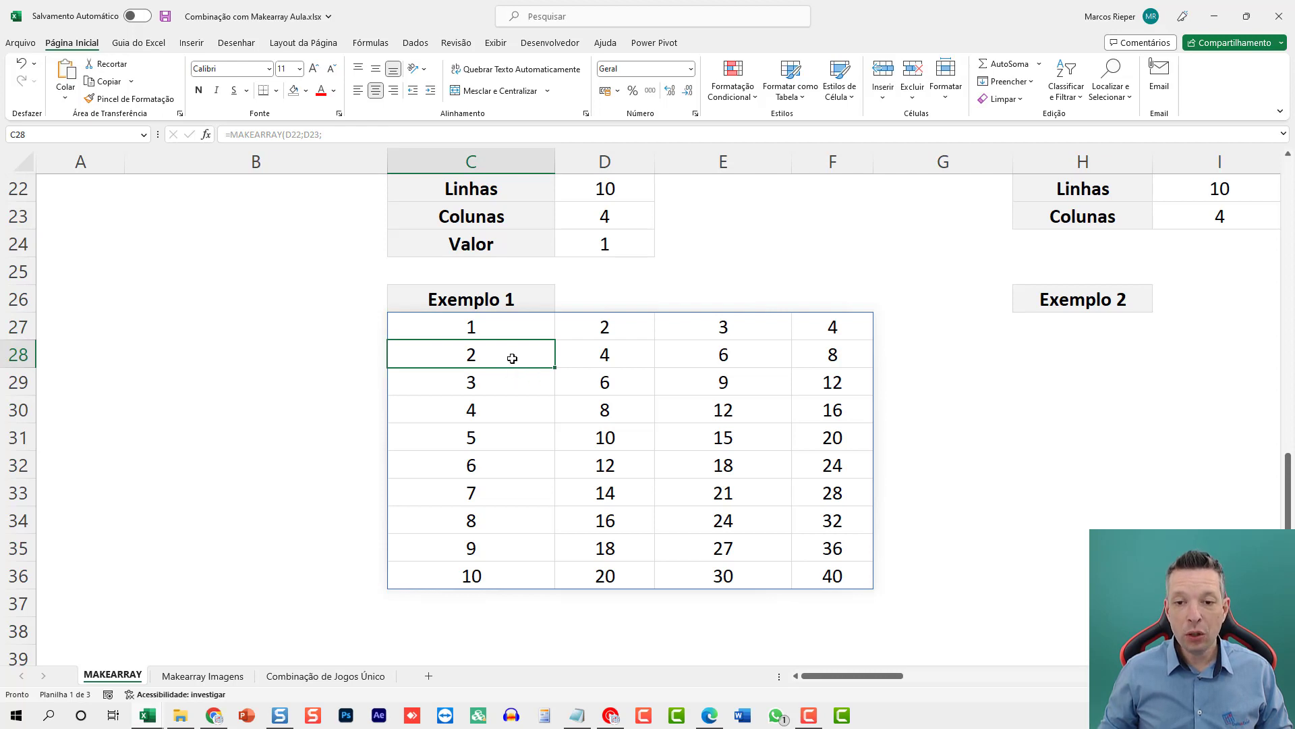
click(604, 358)
click(715, 359)
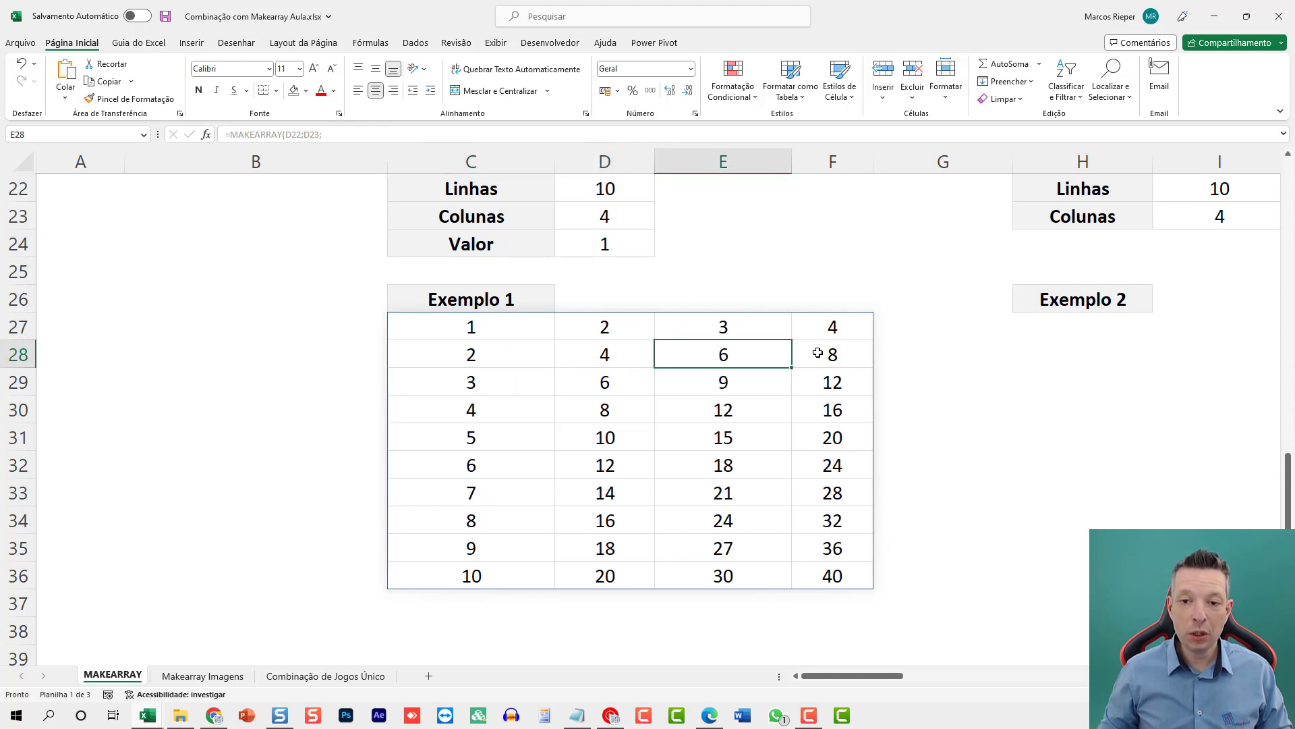
click(830, 353)
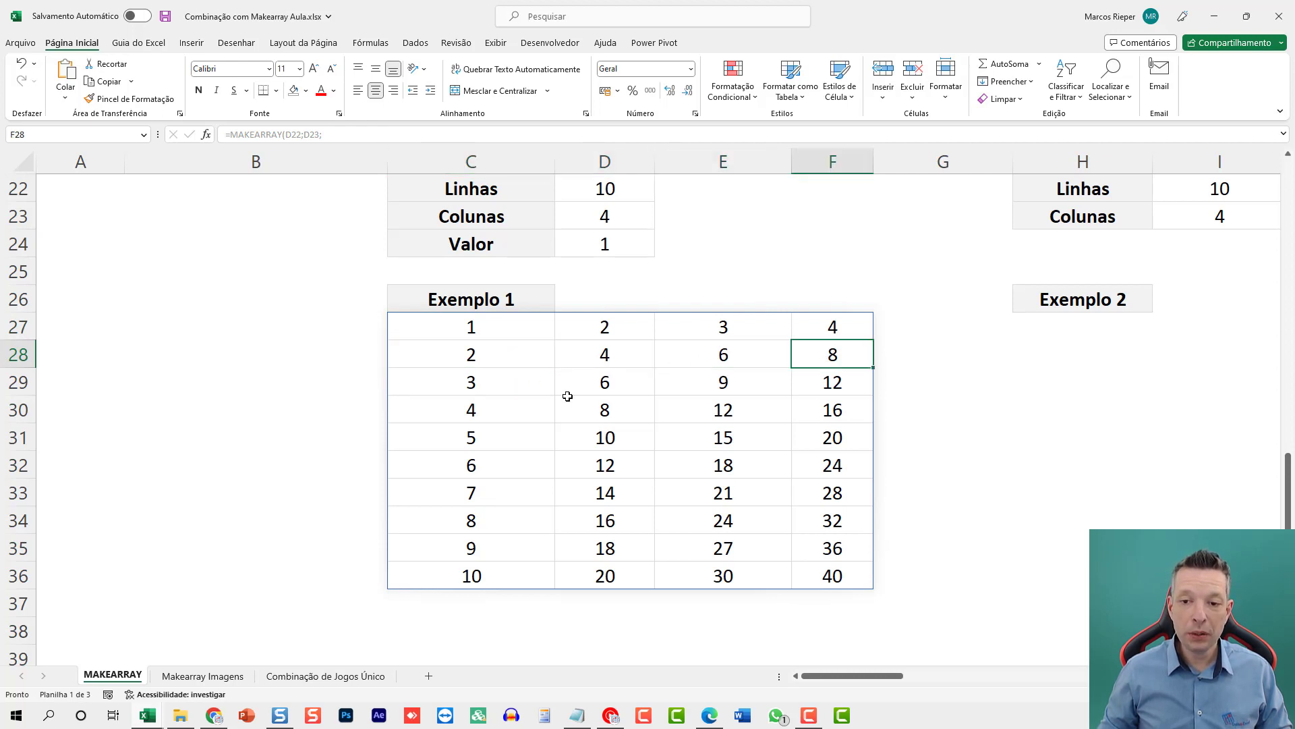
click(507, 358)
click(607, 354)
click(720, 351)
click(500, 383)
click(618, 386)
click(511, 412)
click(602, 410)
click(499, 431)
click(582, 432)
click(495, 460)
click(808, 563)
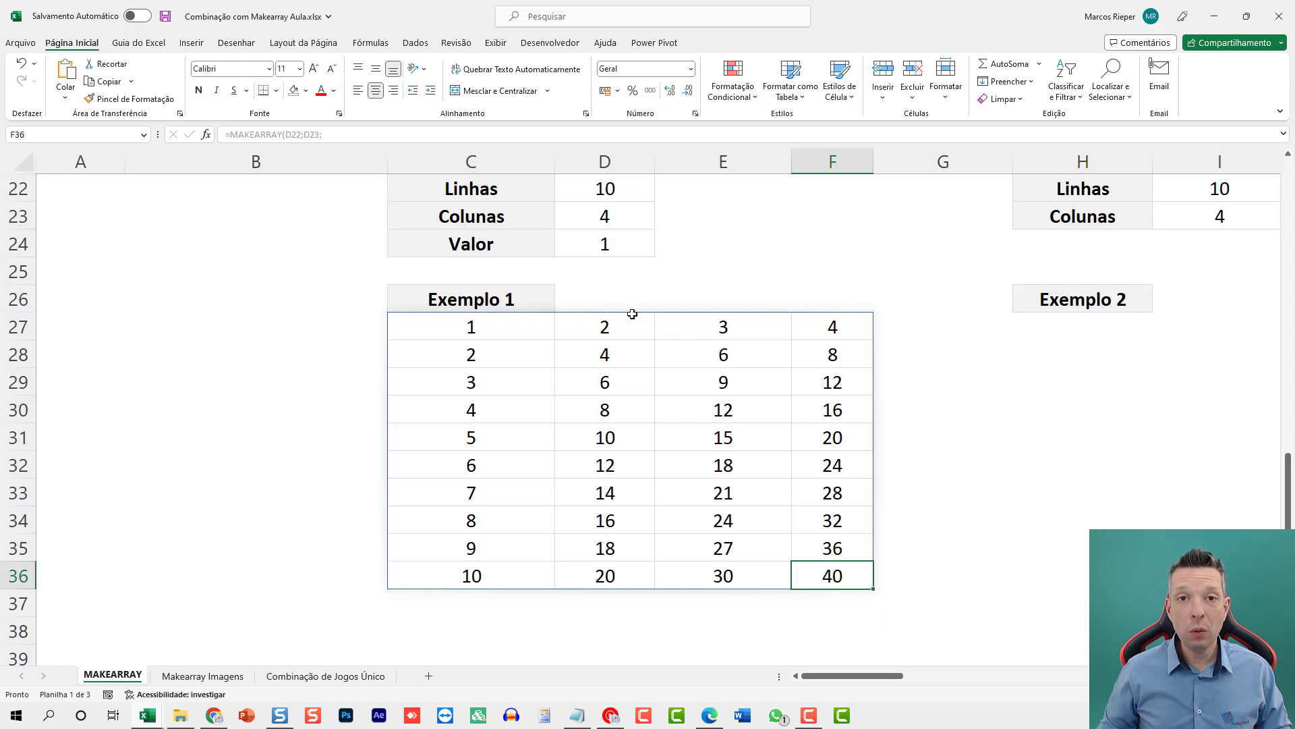
Step: Set the Exemplo 1 Colunas in D23 to 3 and Linhas in D22 to 5
click(599, 226)
text(3)
key(Return)
key(Up)
key(Up)
text(5)
key(Return)
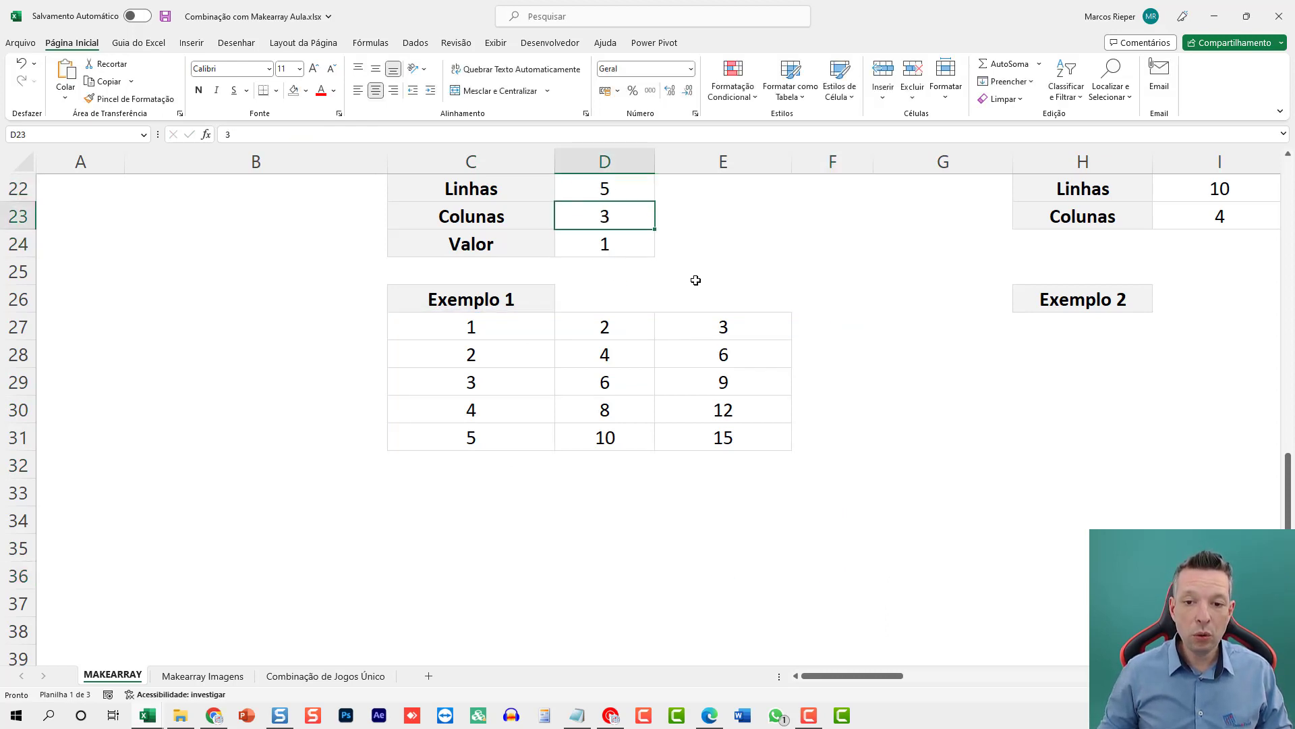
Step: Look over the resized Exemplo 1 matrix and set Valor in D24 to 2
drag(471, 325, 725, 410)
click(609, 244)
text(2)
key(Return)
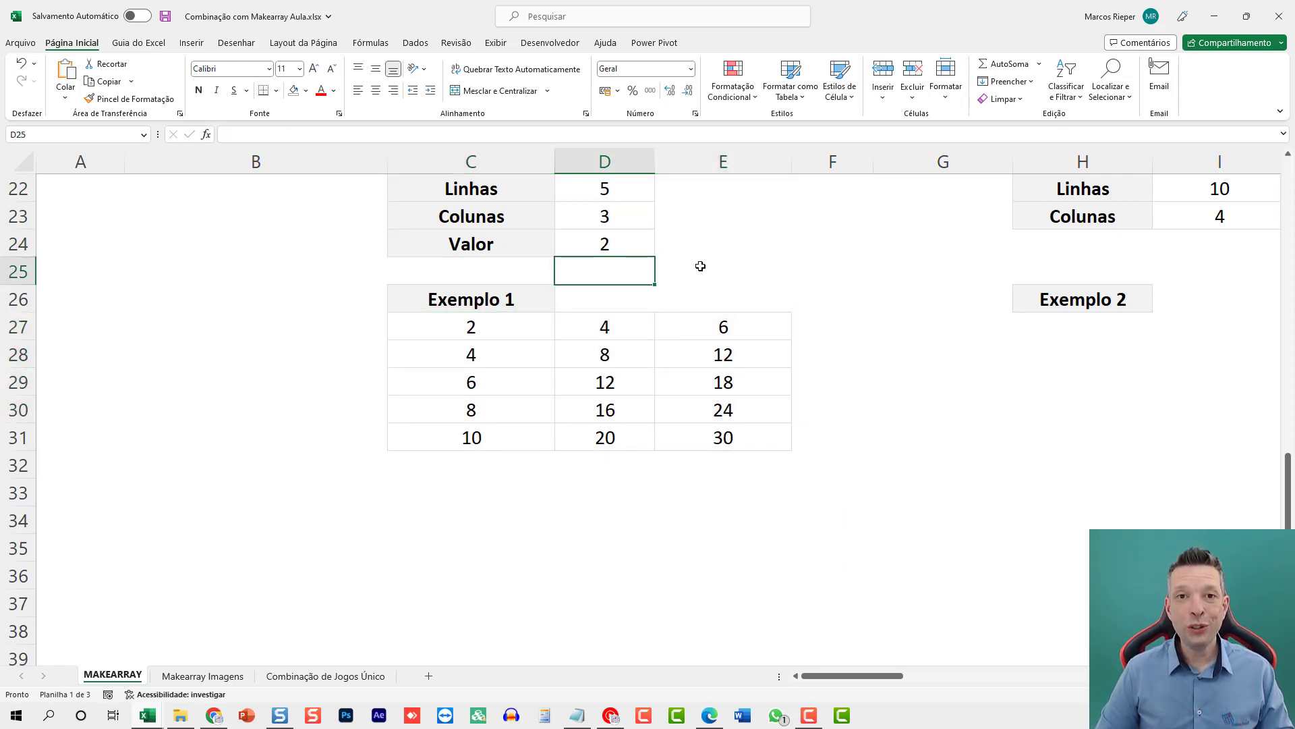
Step: Go to H27 under Exemplo 2 and examine the Linhas and Colunas inputs in I22:I23
key(Right)
key(Right)
key(Right)
key(Right)
key(Right)
key(Right)
key(Right)
key(Right)
key(Right)
key(Left)
key(Left)
key(Left)
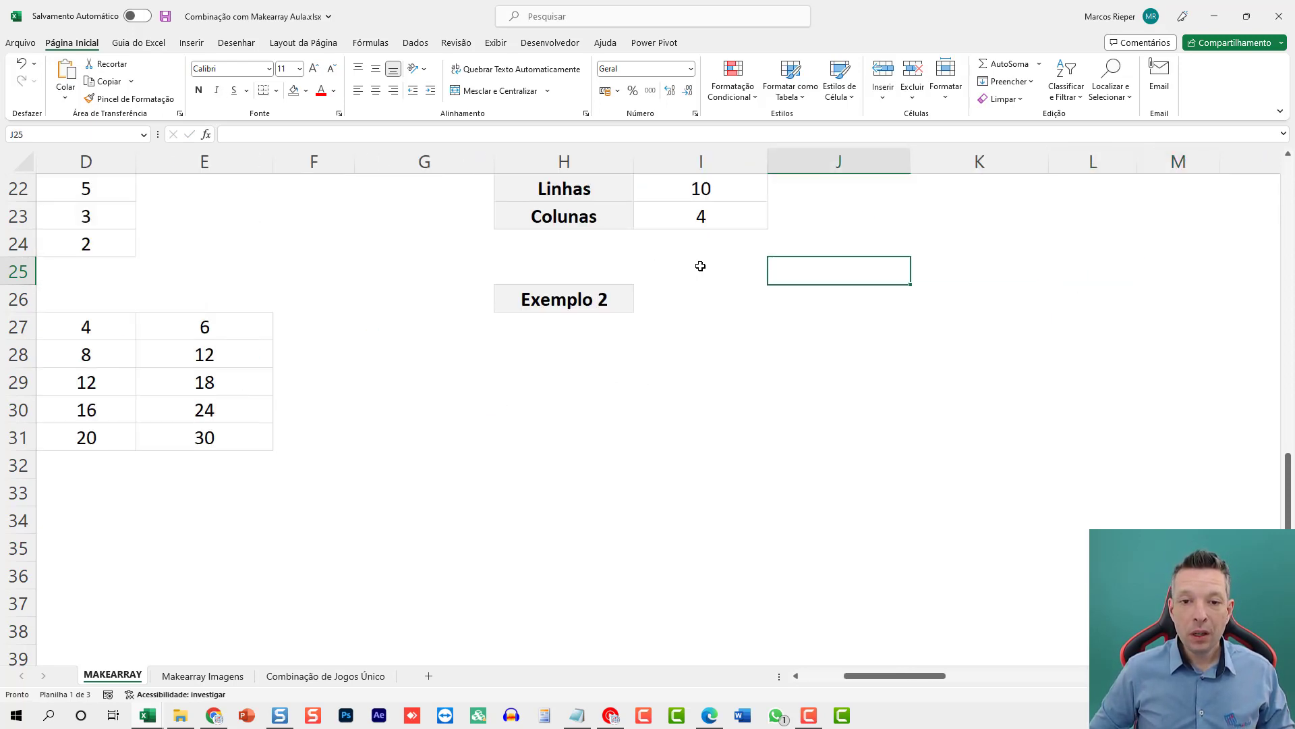
key(Left)
key(Left)
key(Down)
key(Down)
scroll(701, 265, up, 1)
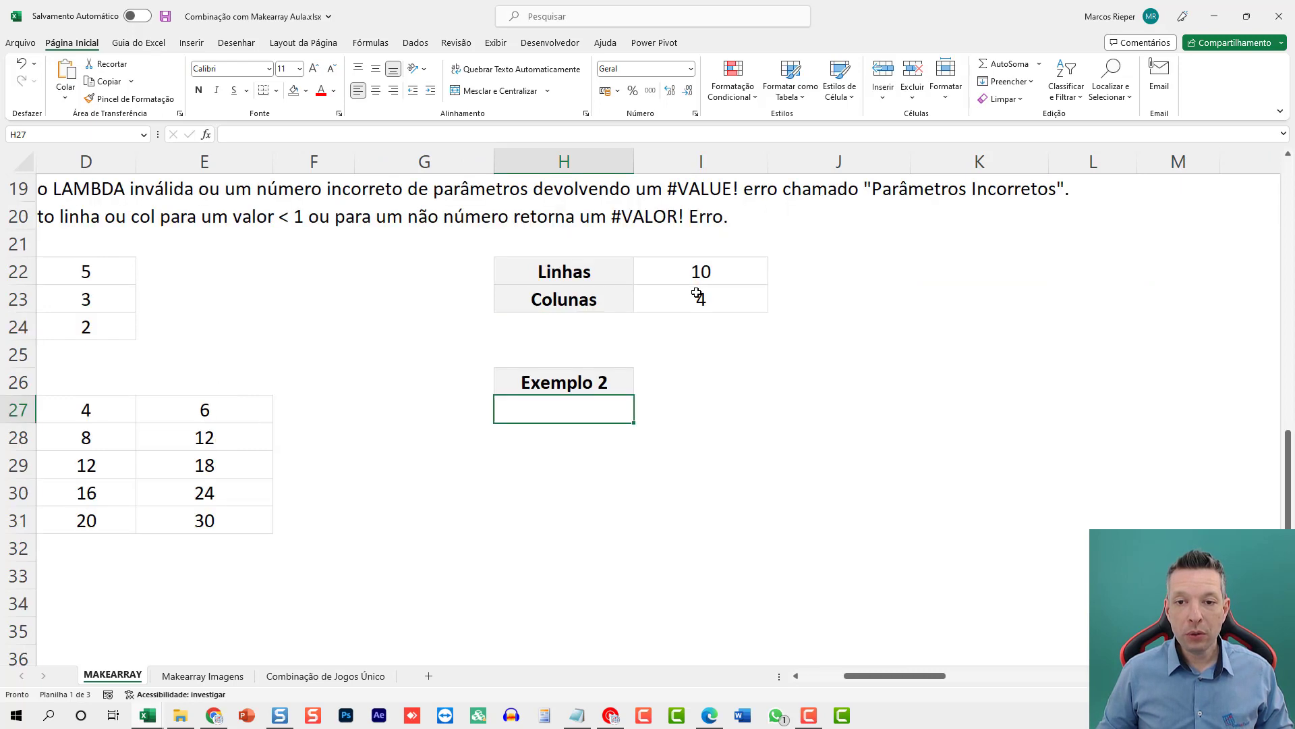
scroll(699, 314, down, 1)
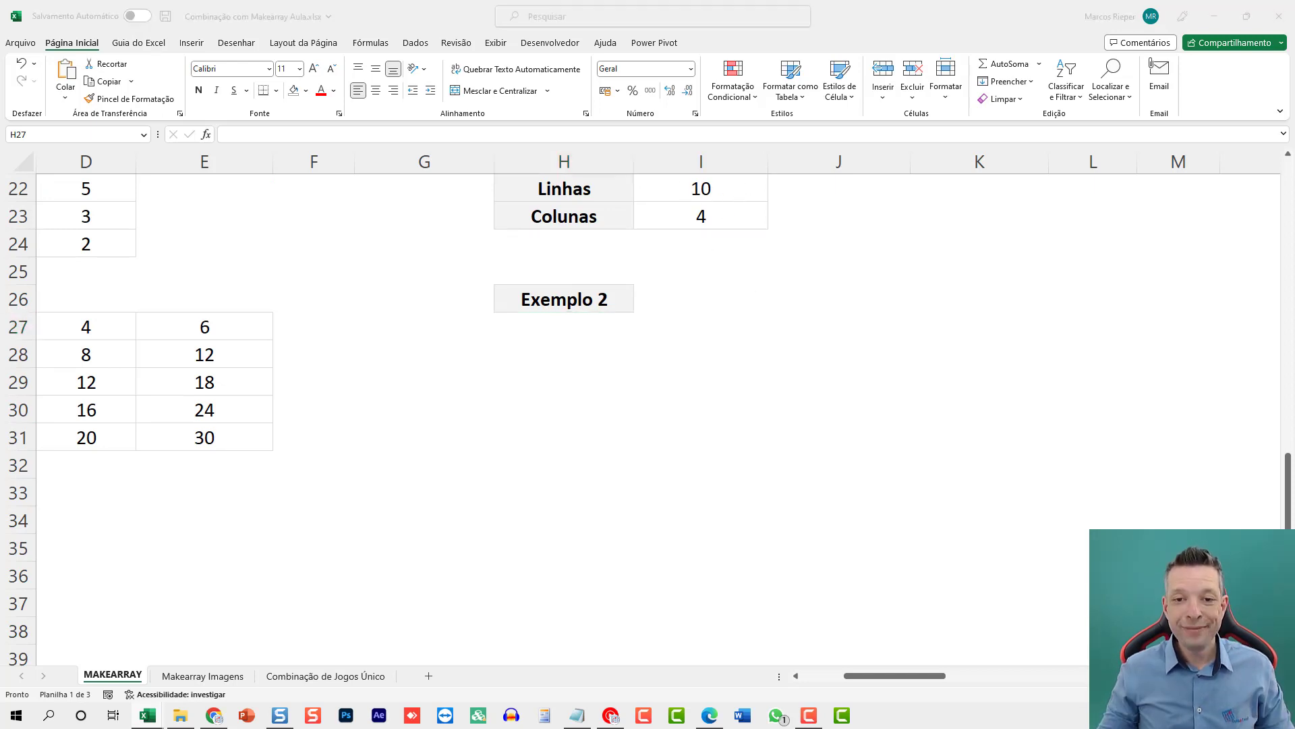
Step: Begin a MAKEARRAY formula in H27 under Exemplo 2, using I22 for the rows and I23 for the columns
click(593, 332)
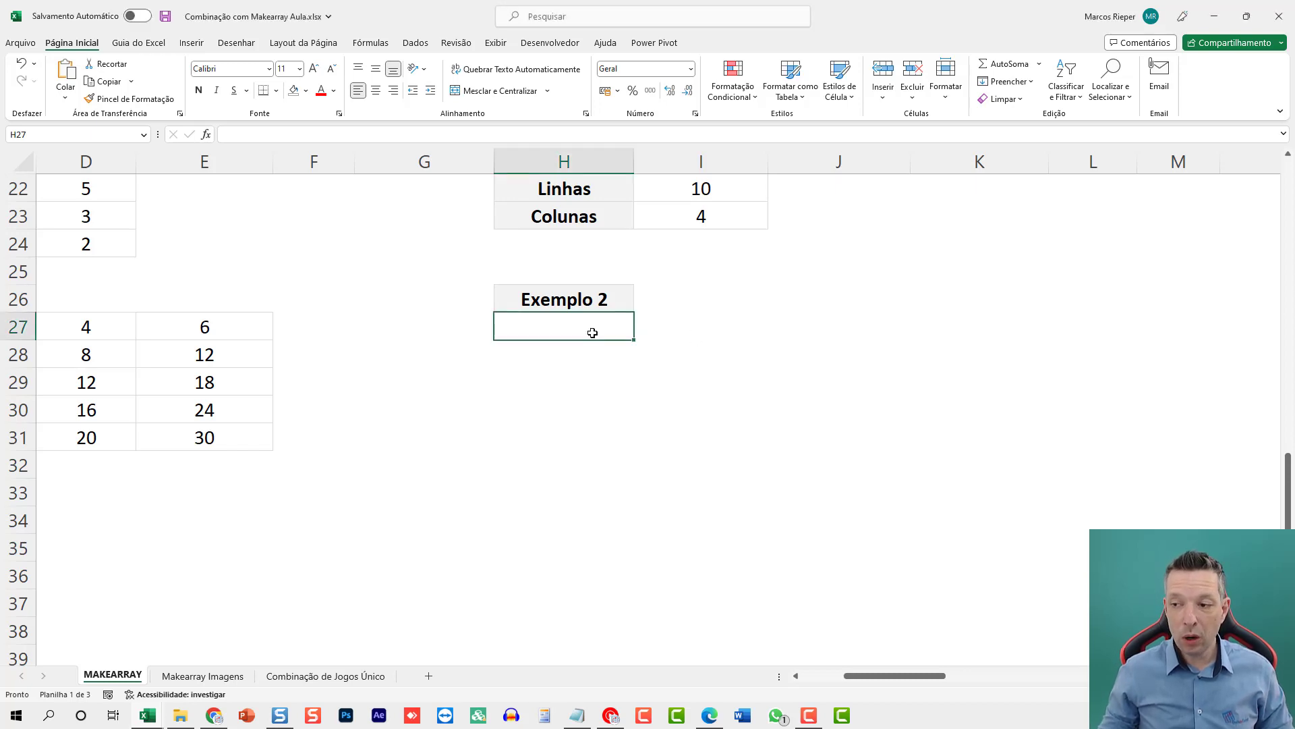
text(=MAKE)
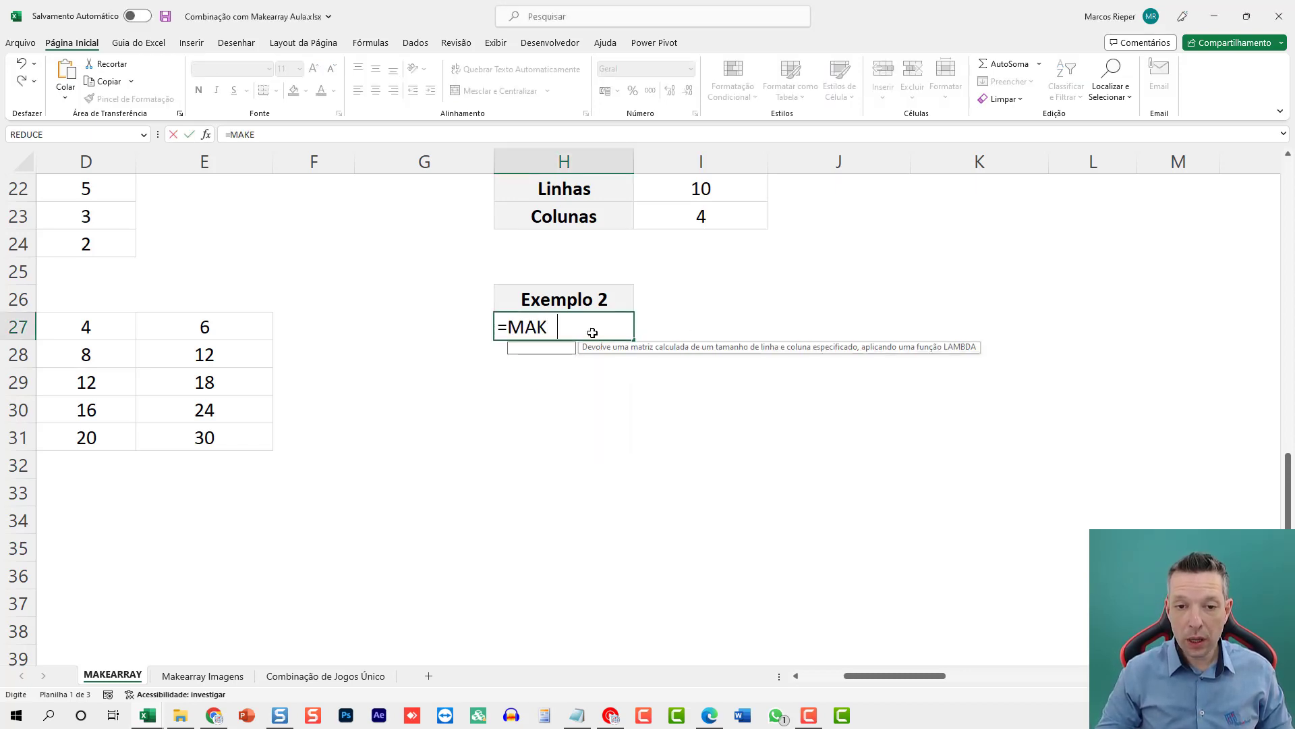
text(ARRAY)
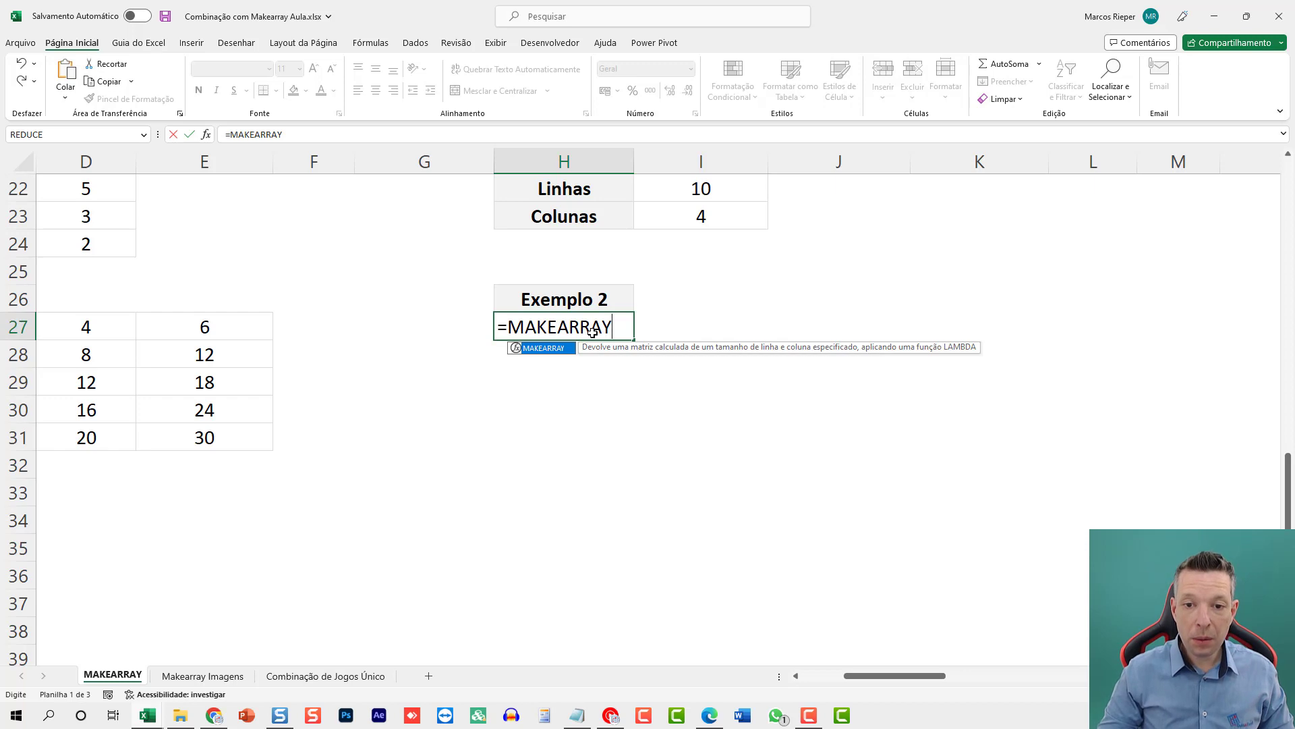
text(()
click(699, 189)
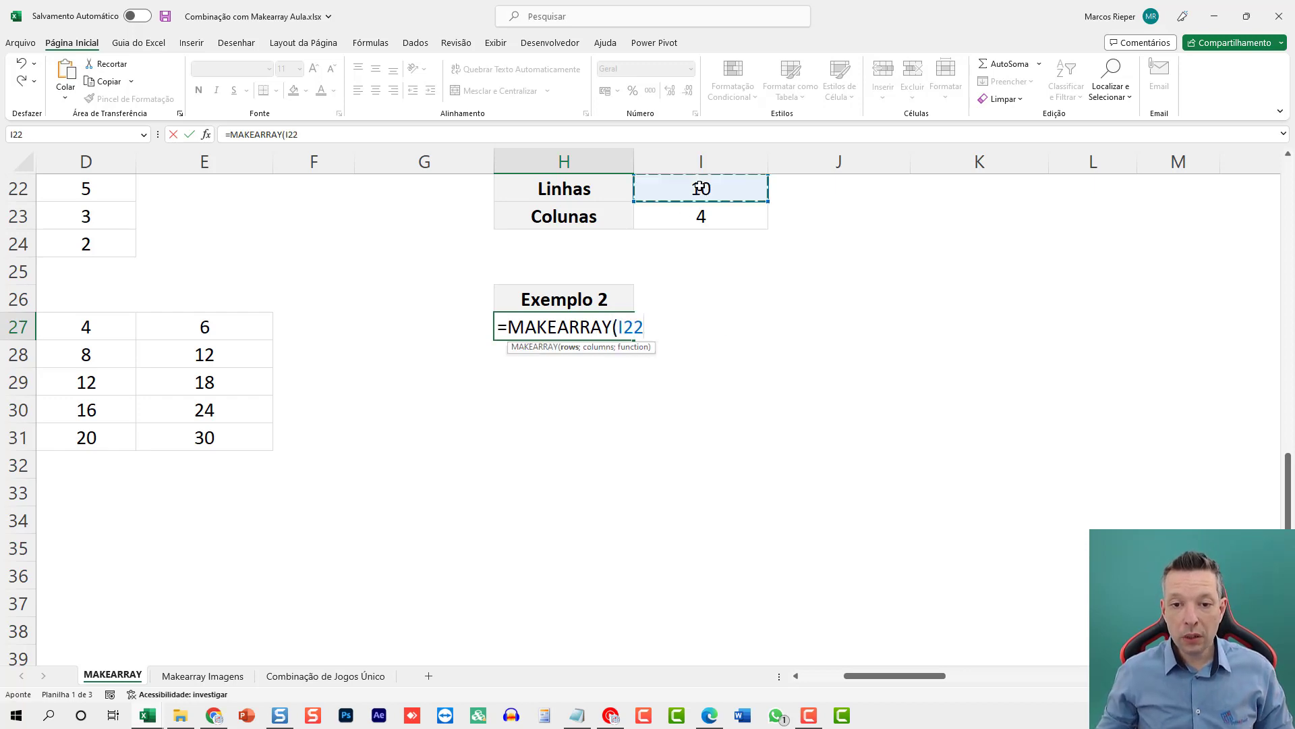
text(;)
click(683, 223)
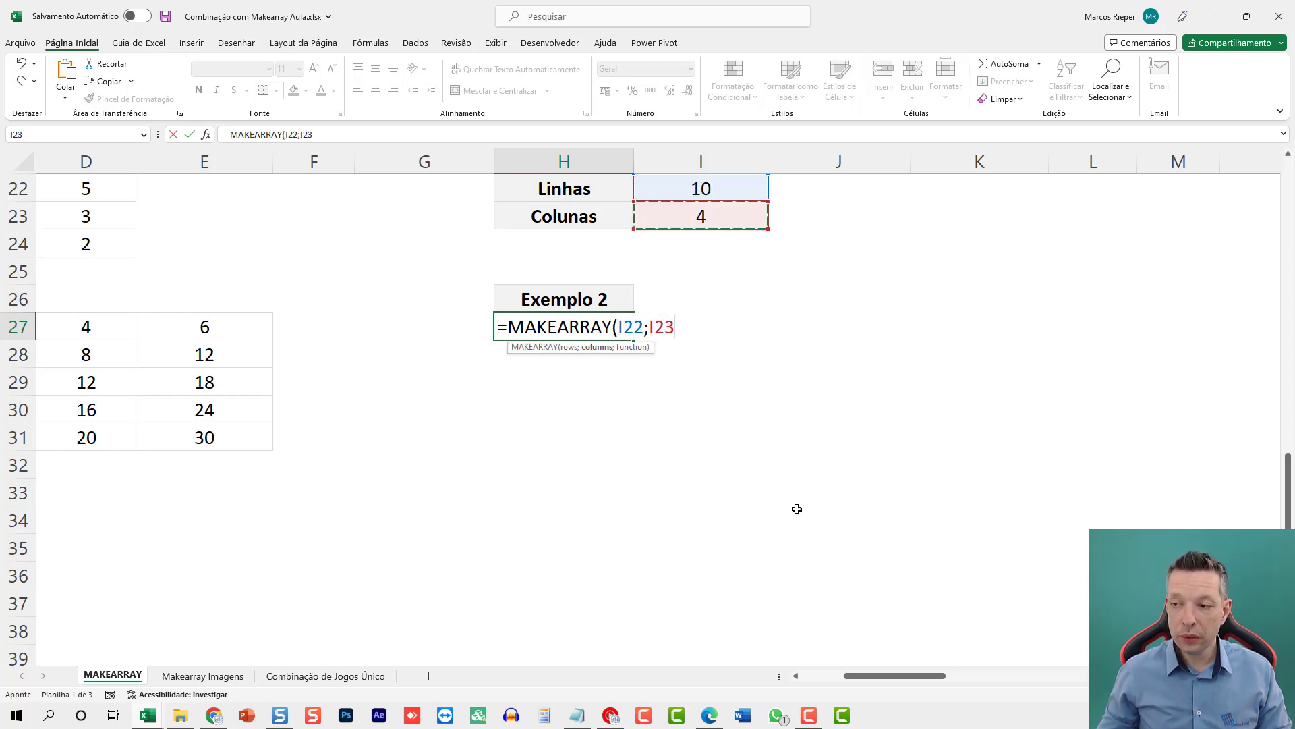
text(;)
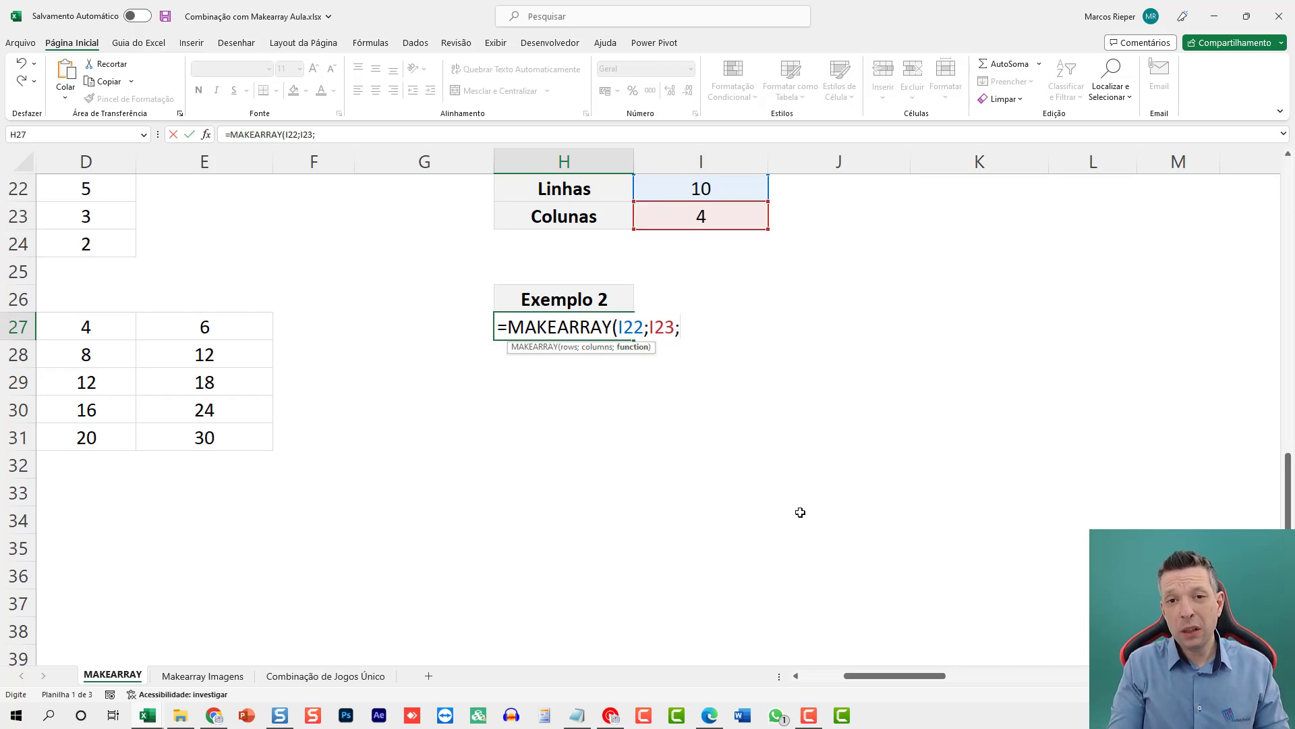
Step: Add a LAMBDA on a new line of the H27 formula with the parameters linha and coluna
key(alt+Return)
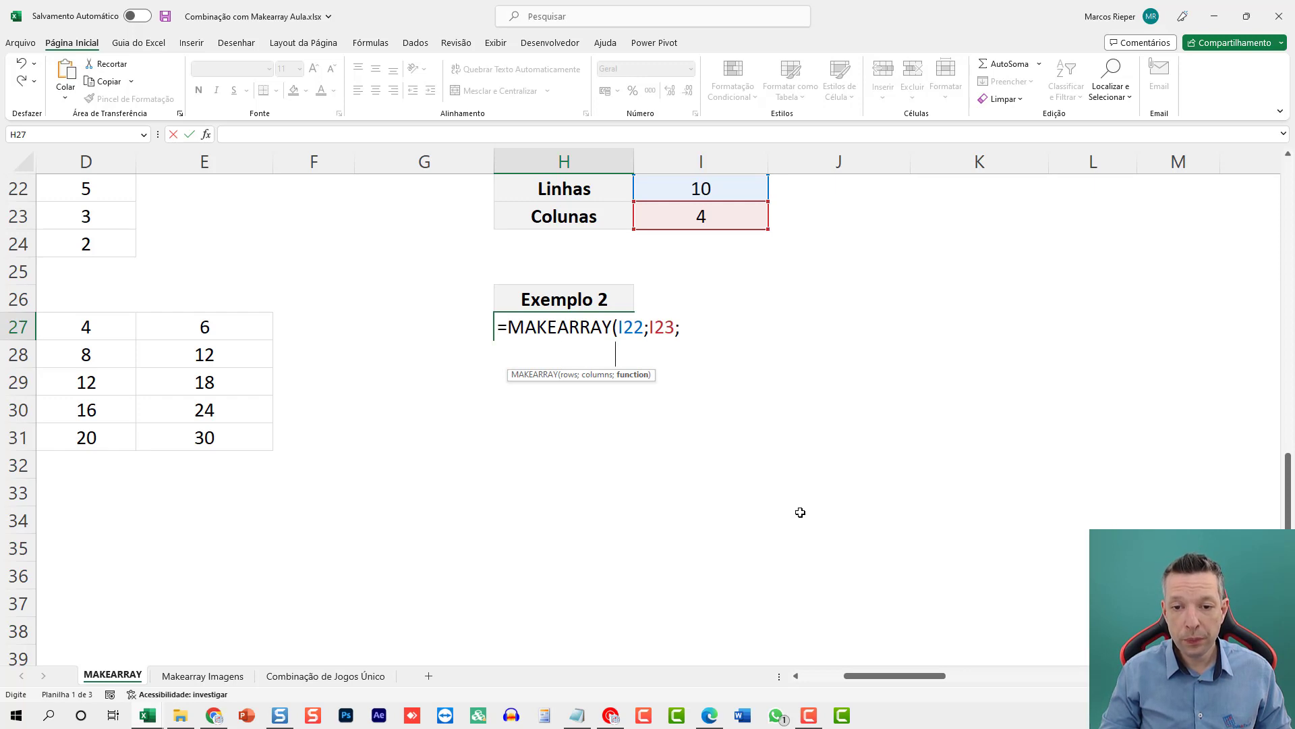
text(LAMBDA()
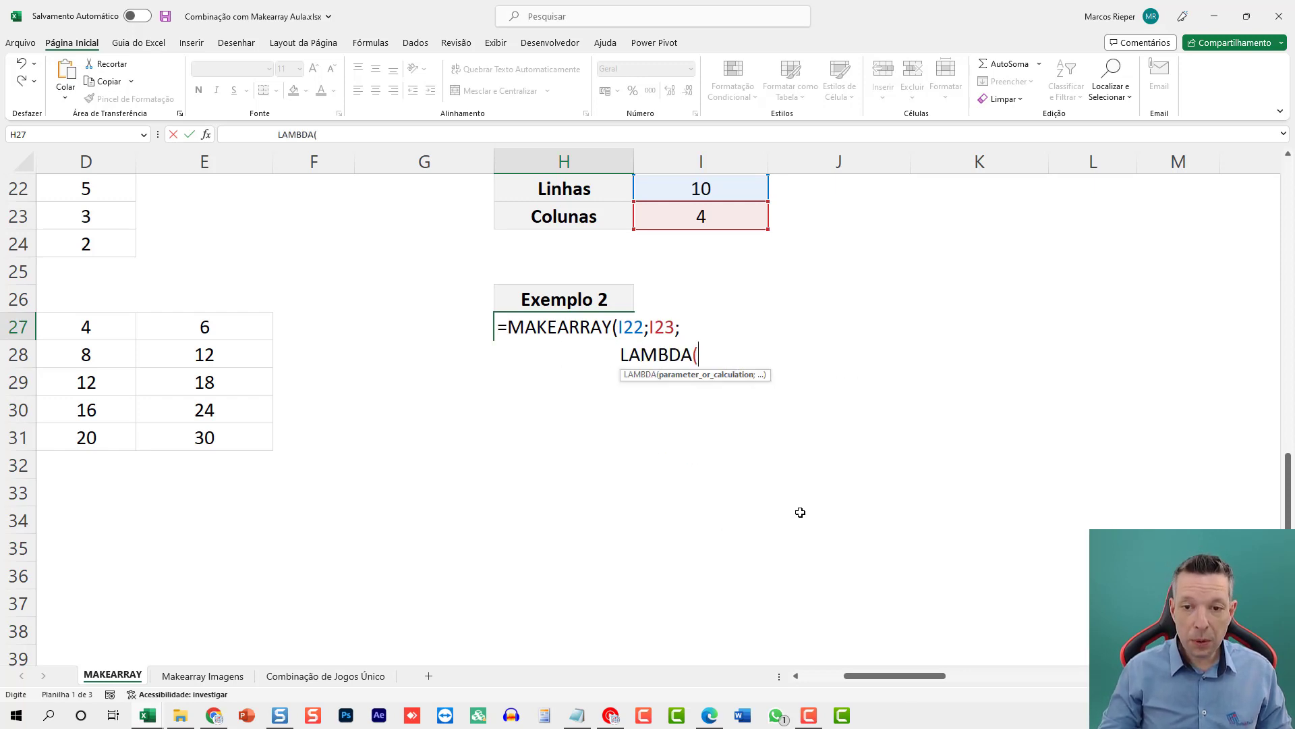
text(linha)
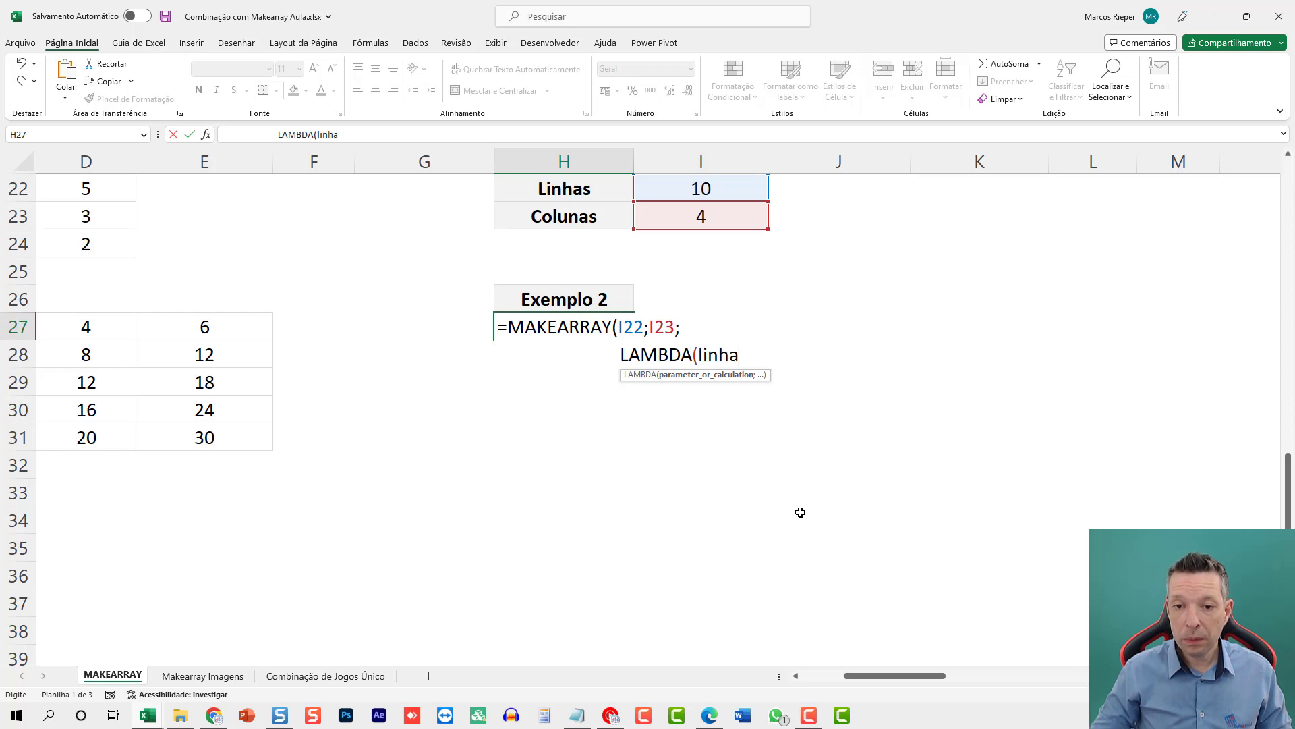
text(;coluna;)
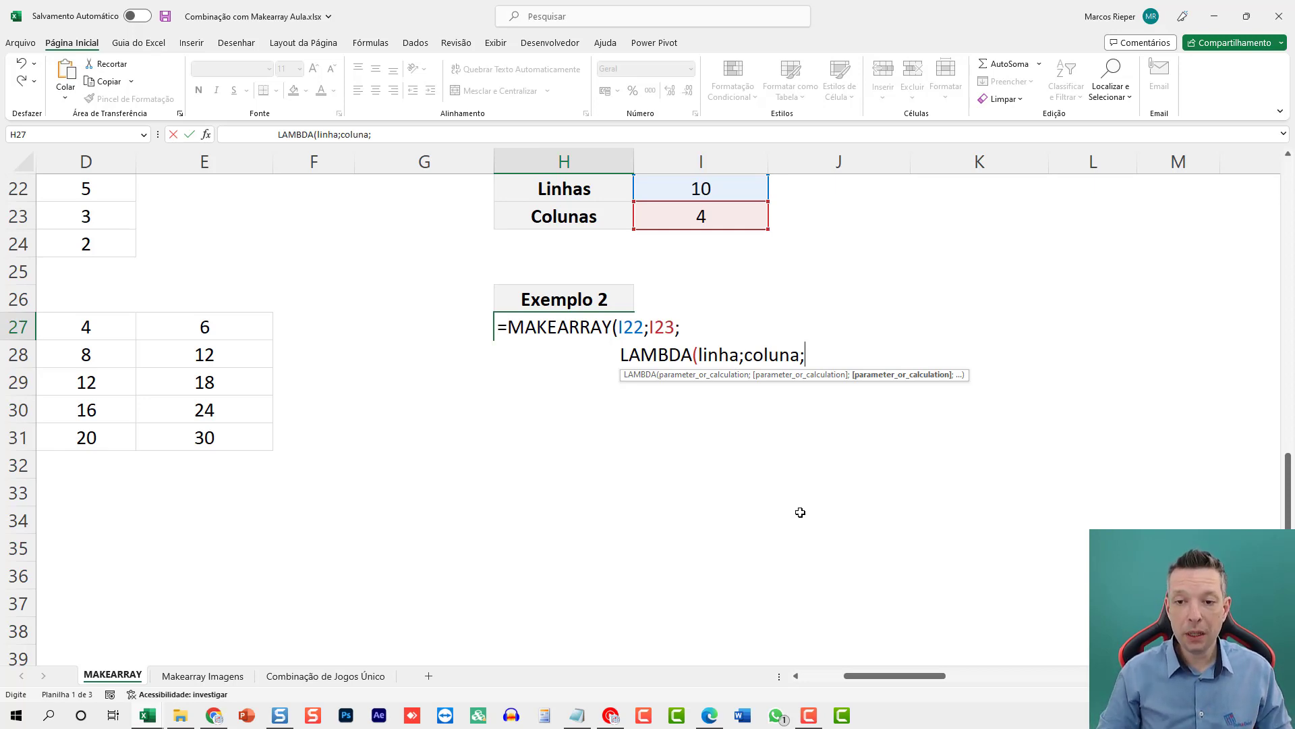
Step: Add ESCOLHER on its own line in the LAMBDA of H27, with ALEATÓRIOENTRE(1;4) as its index
text(ESCOLHER()
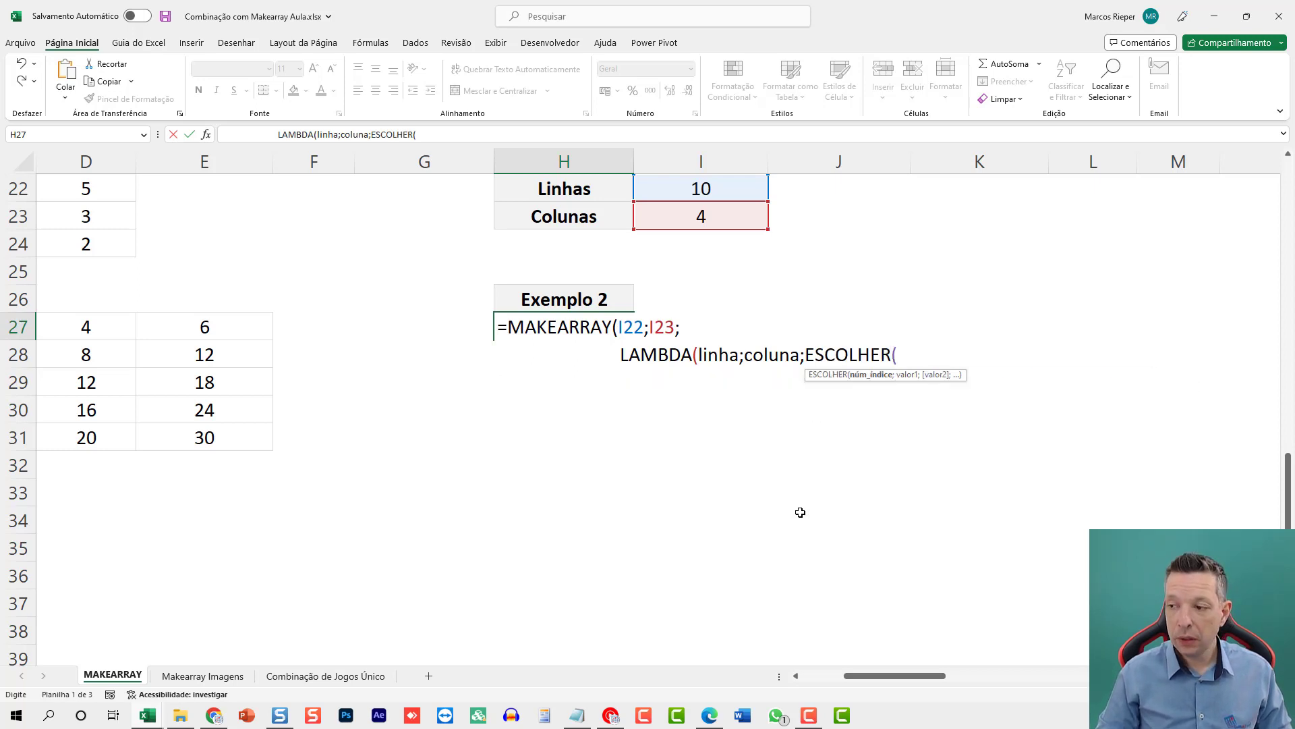
text(ALEA)
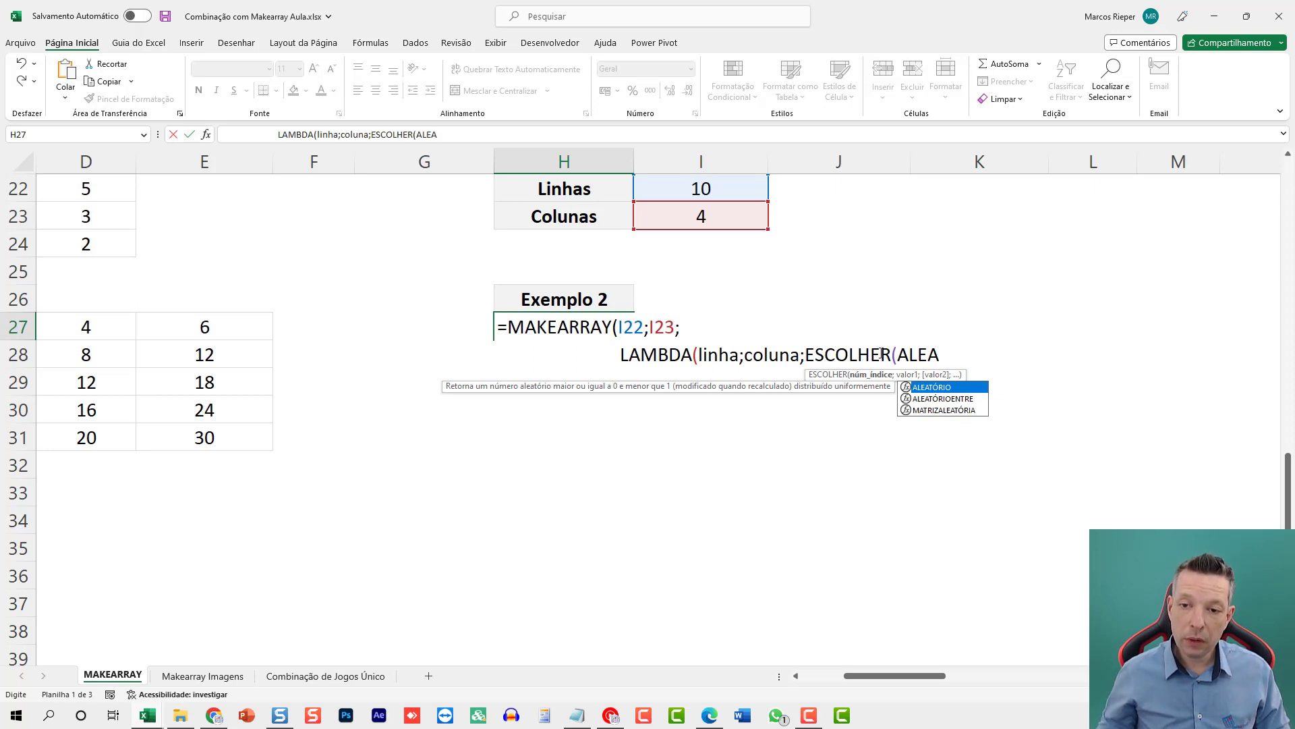
click(814, 354)
key(alt+Return)
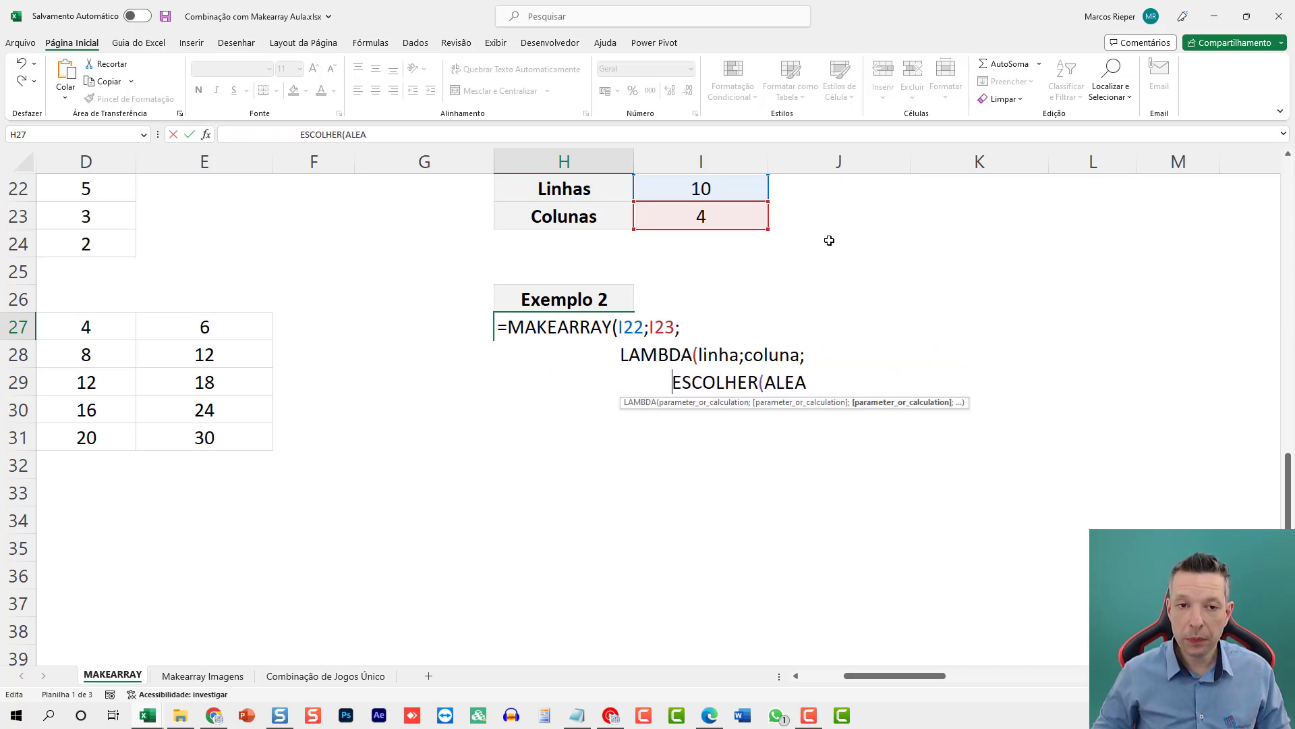
key(End)
text(TÓRIOENTR)
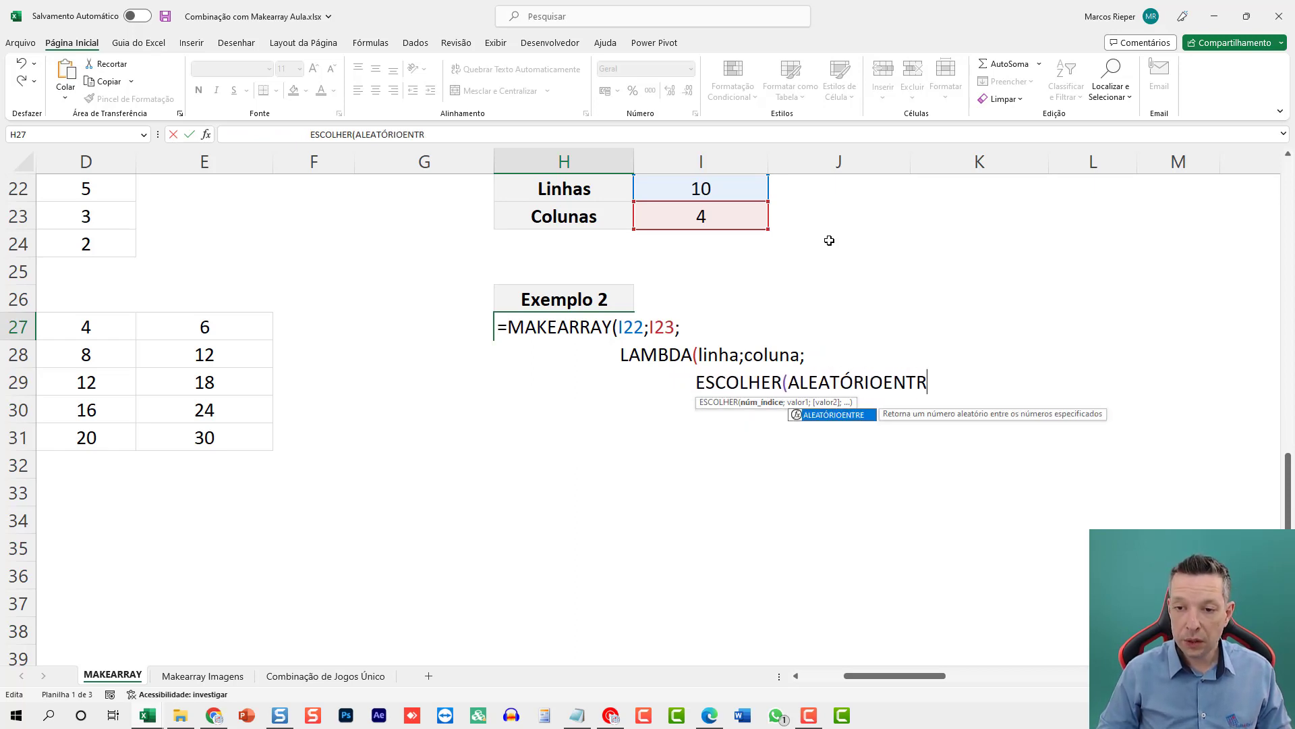
text(E(1;4)
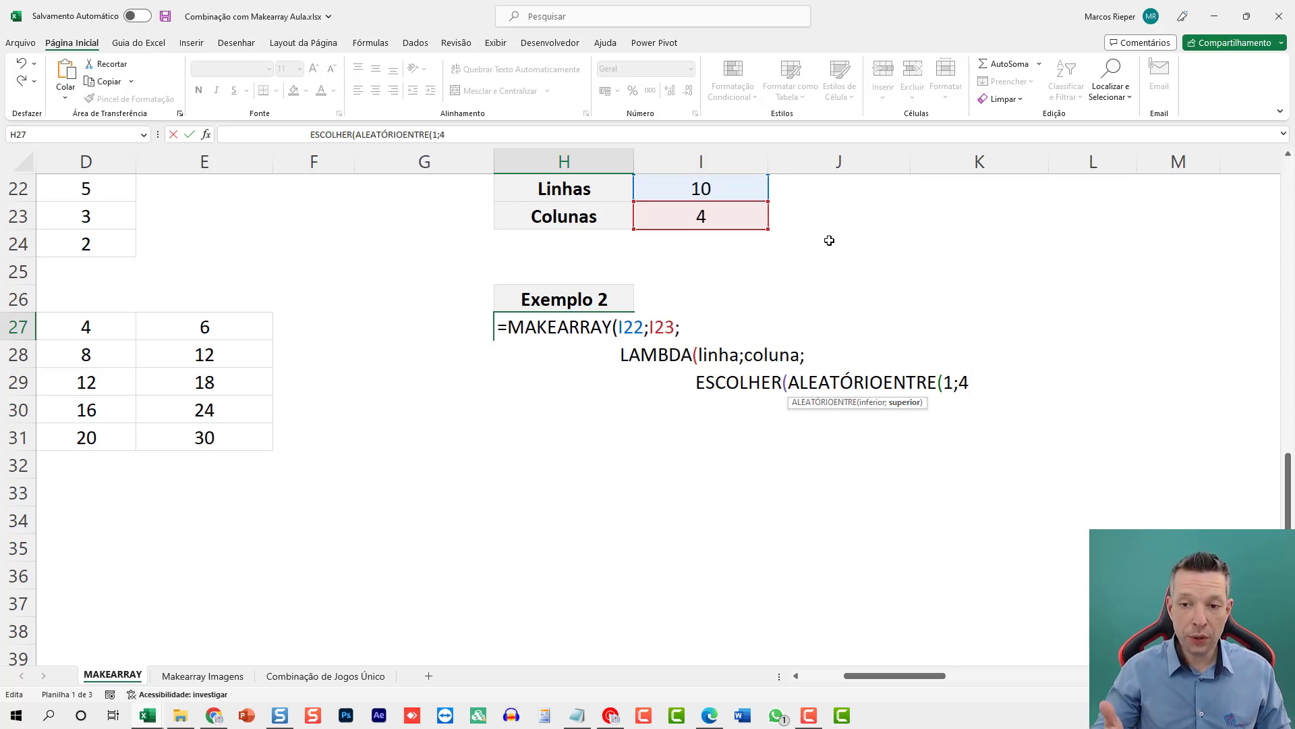
text())
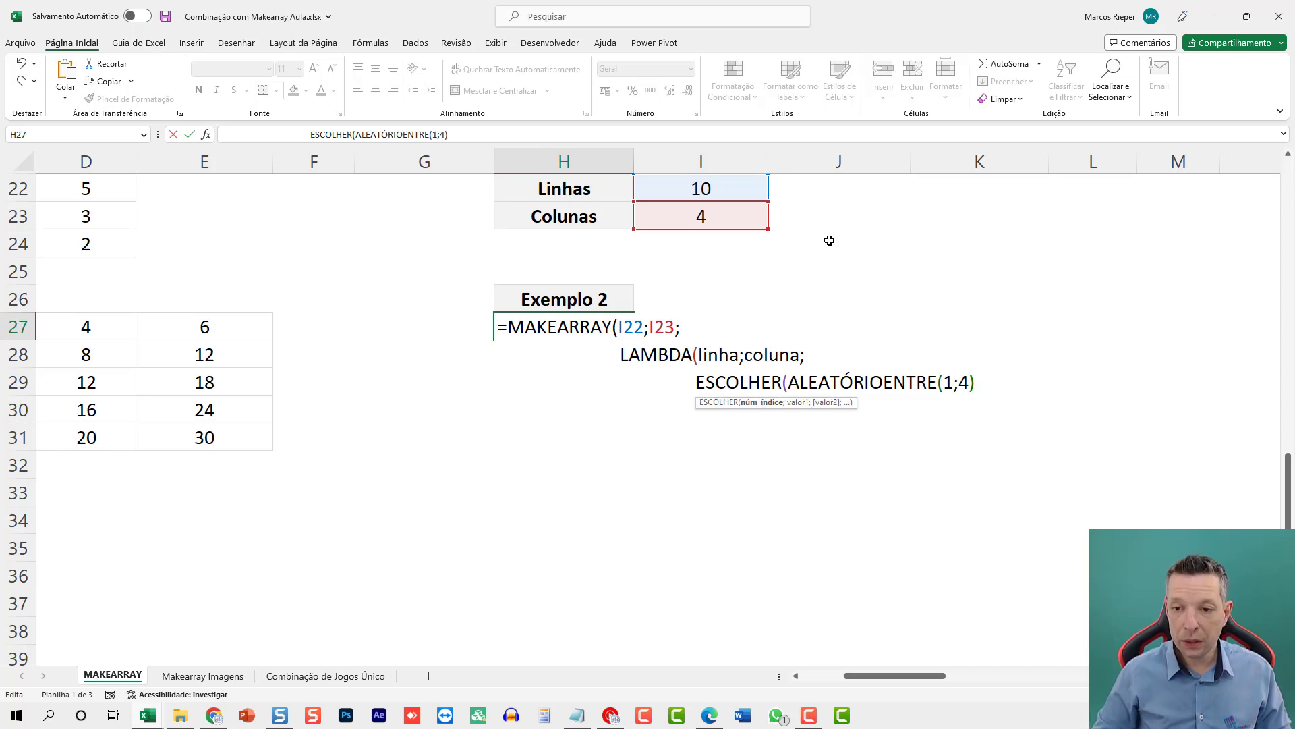
text(;)
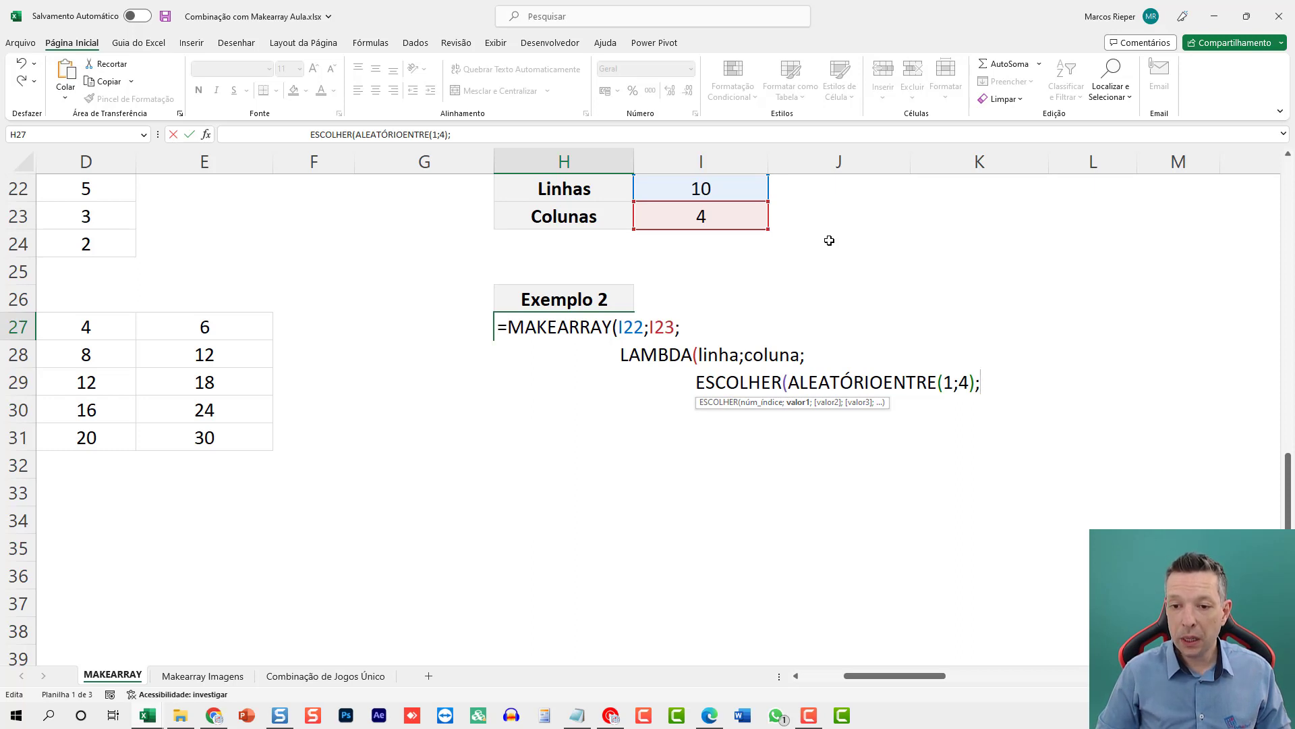
Step: List "azul", "verde", "branco" and "amarelo" as the ESCOLHER values on a new line, then close and enter the H27 formula
key(alt+Return)
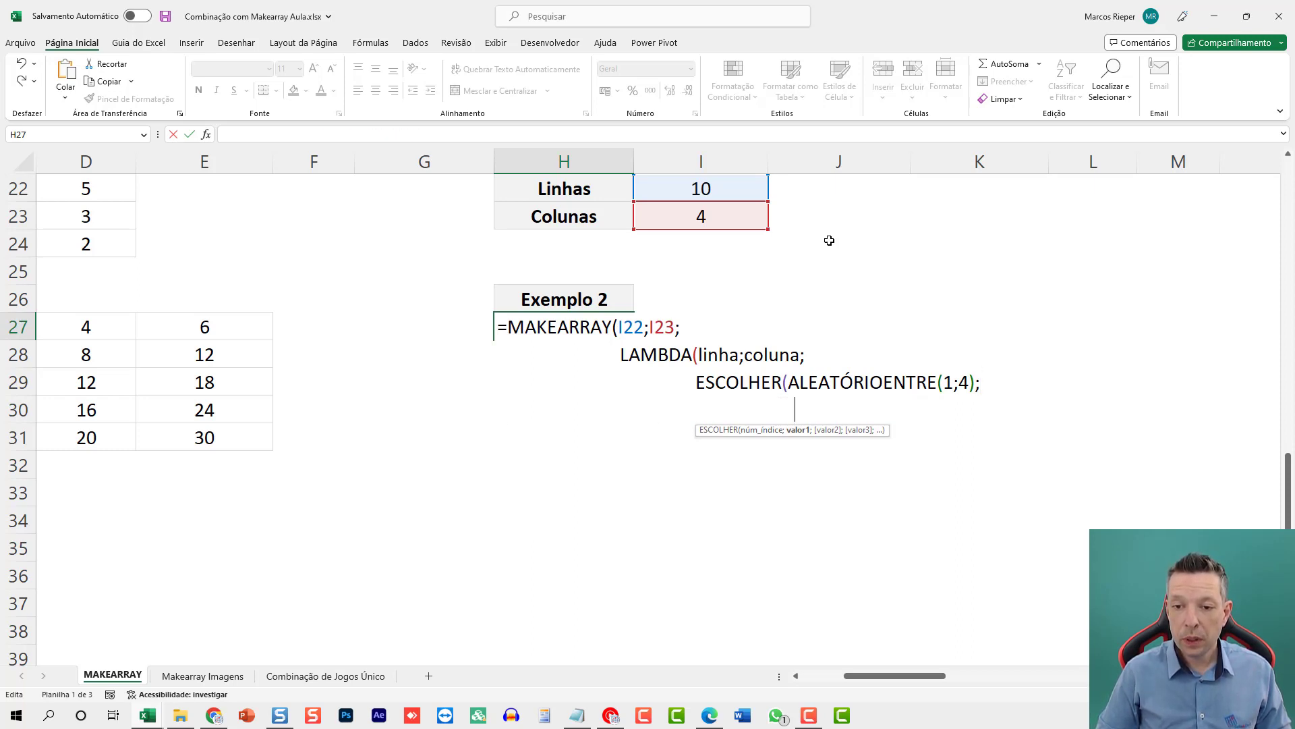
text("azul";)
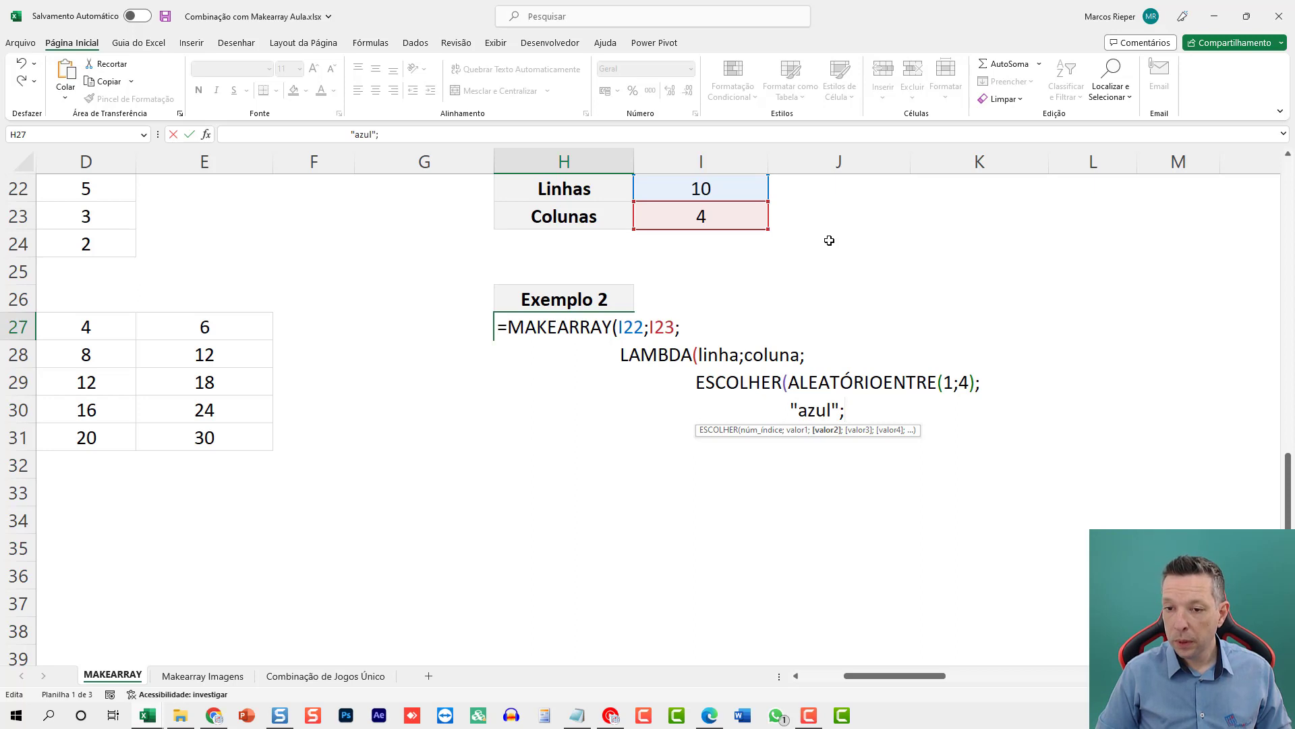
text("verde";"branco";"amarelo")
click(818, 383)
click(823, 409)
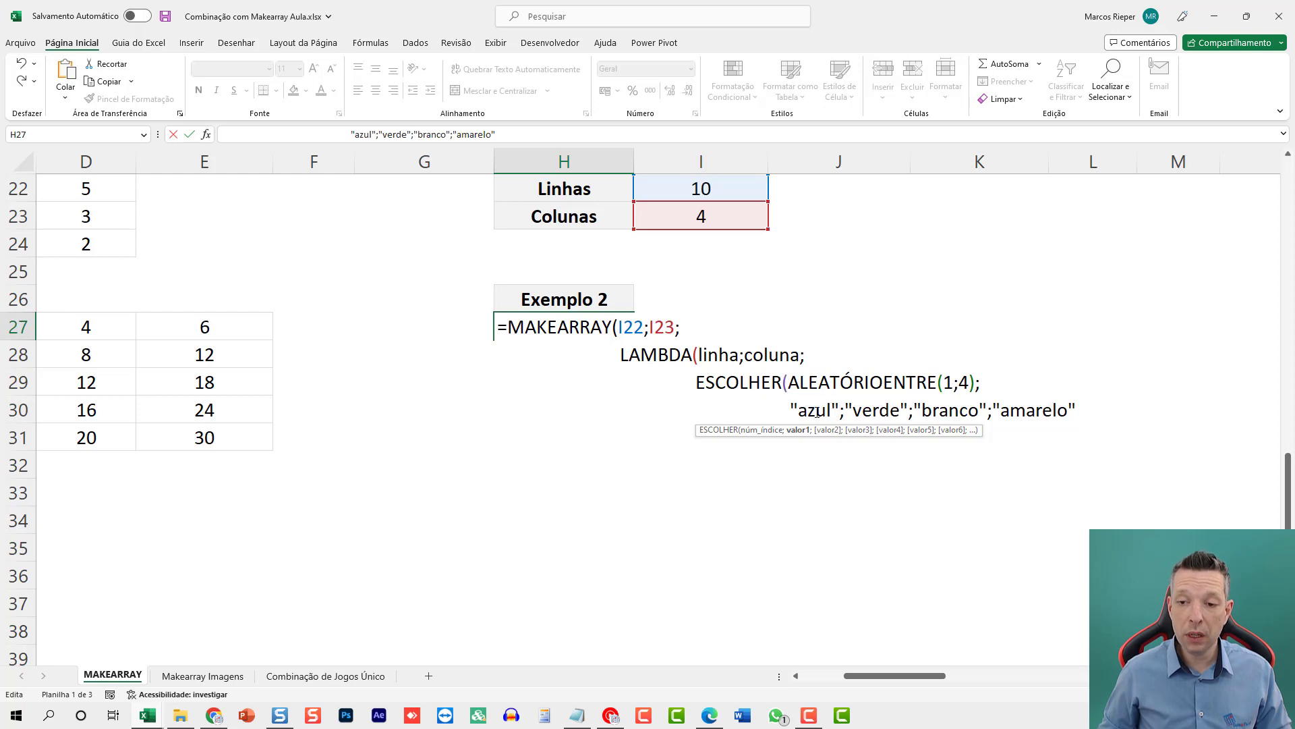
click(1096, 410)
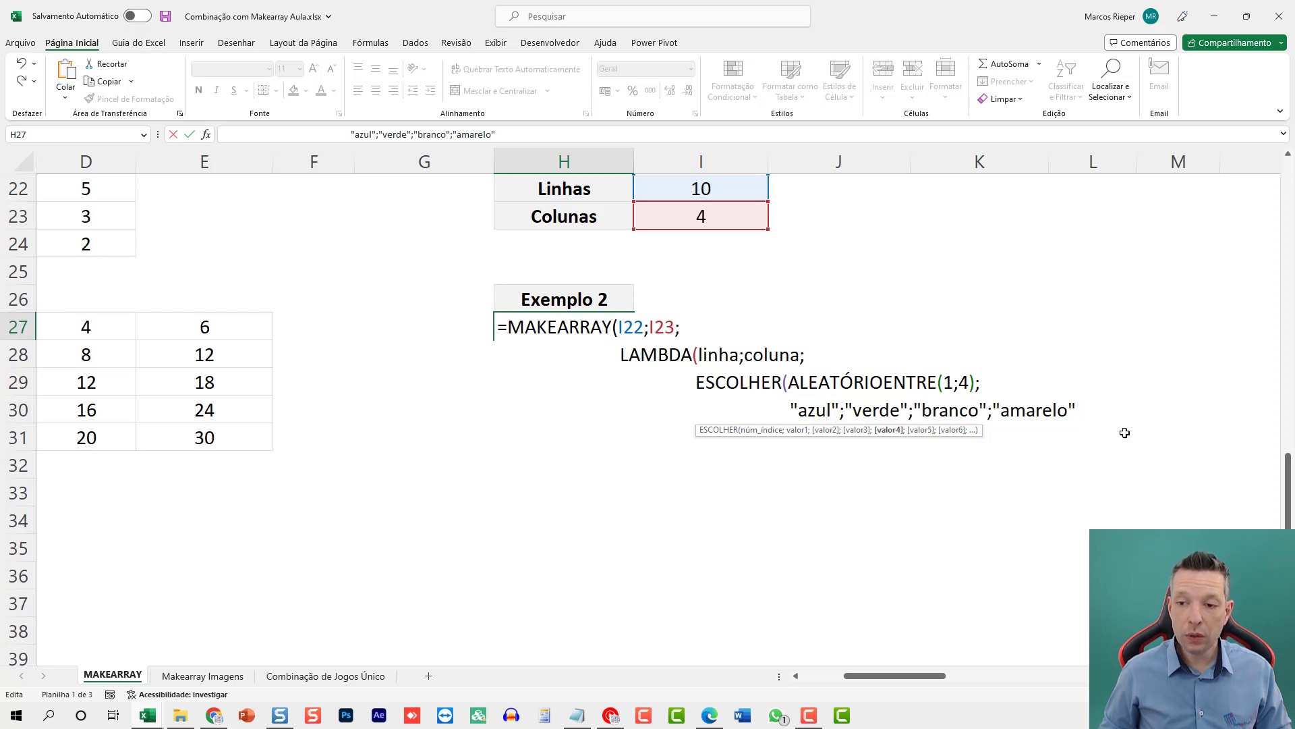
text())
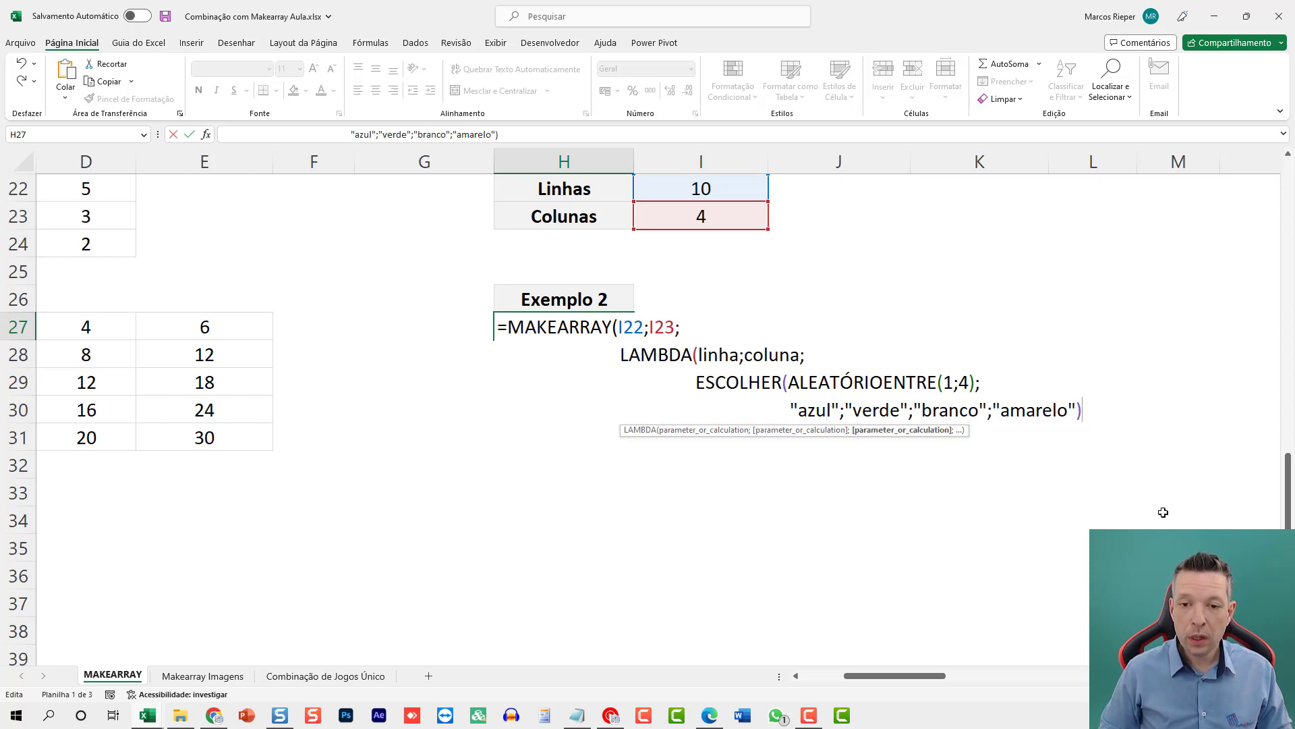
text())
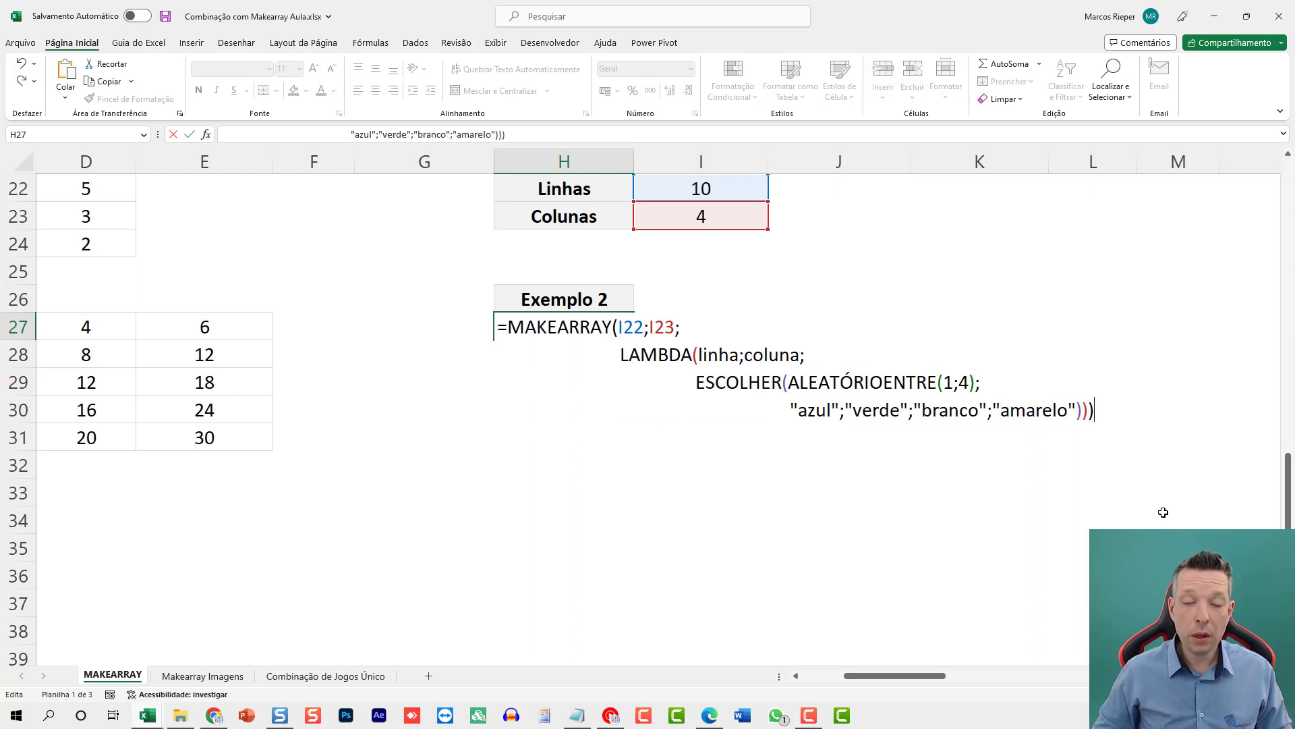
key(Return)
key(Up)
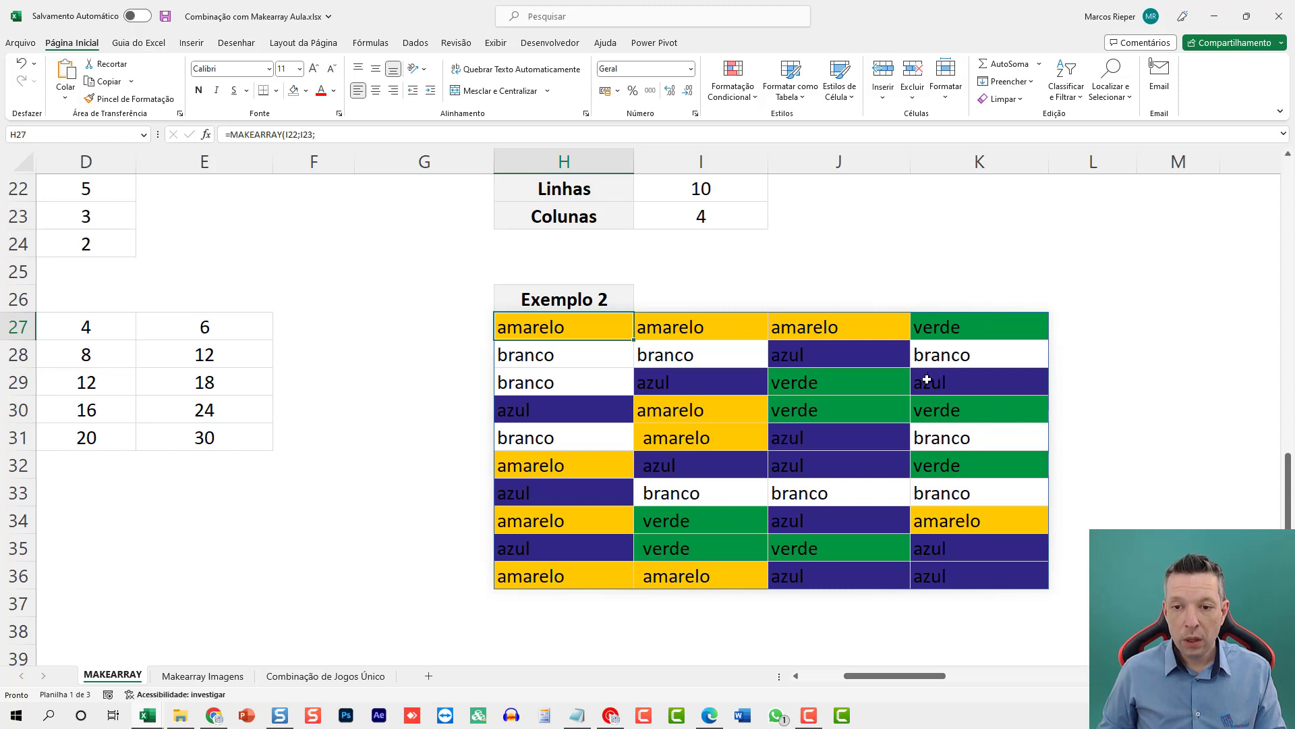
Step: Recalculate the sheet repeatedly to check how the random colour names in the Exemplo 2 matrix change
key(F9)
key(F9)
key(F9)
key(F9)
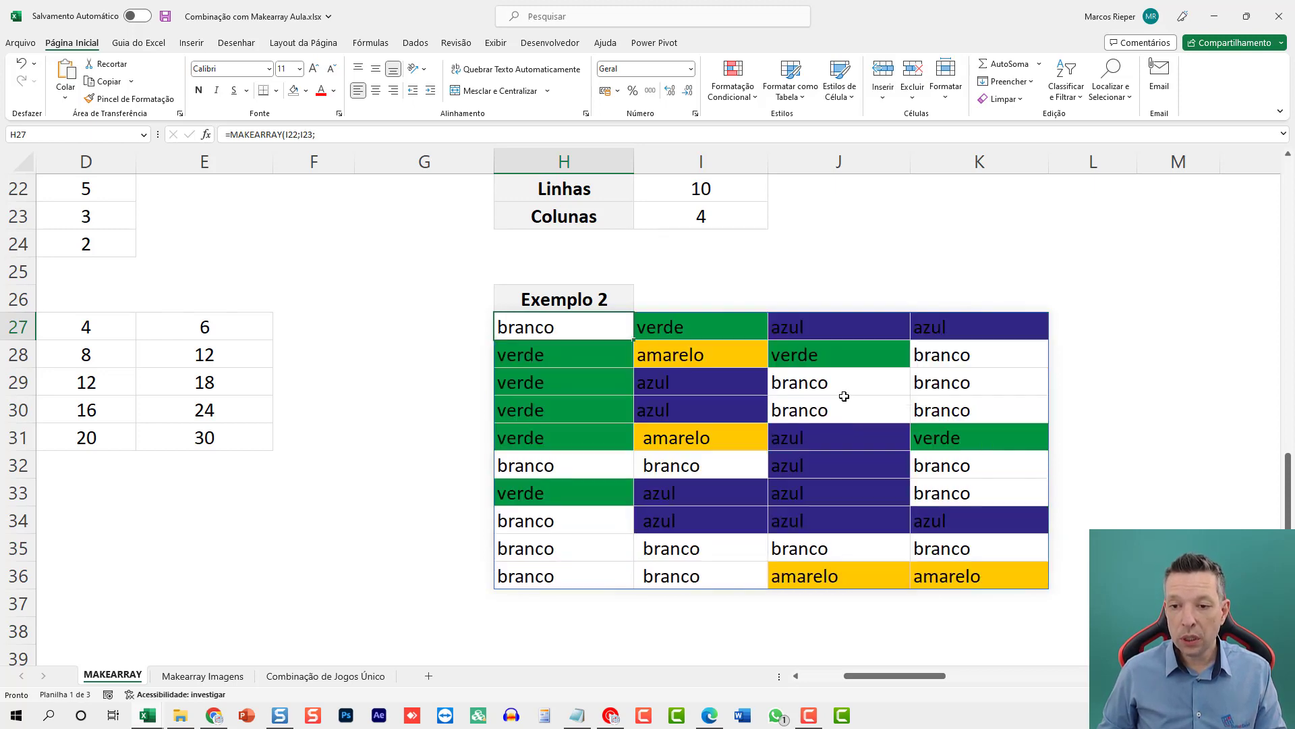
key(F9)
key(F9)
key(F9)
key(F9)
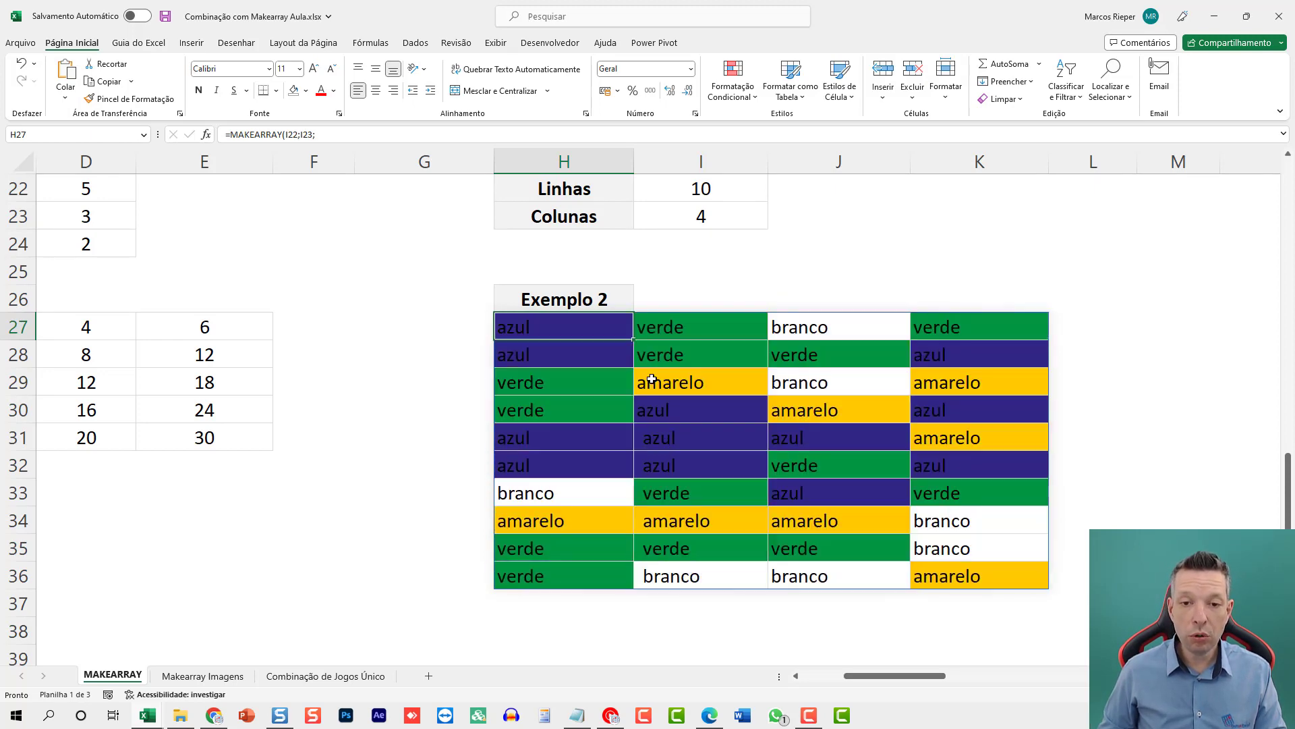
key(F9)
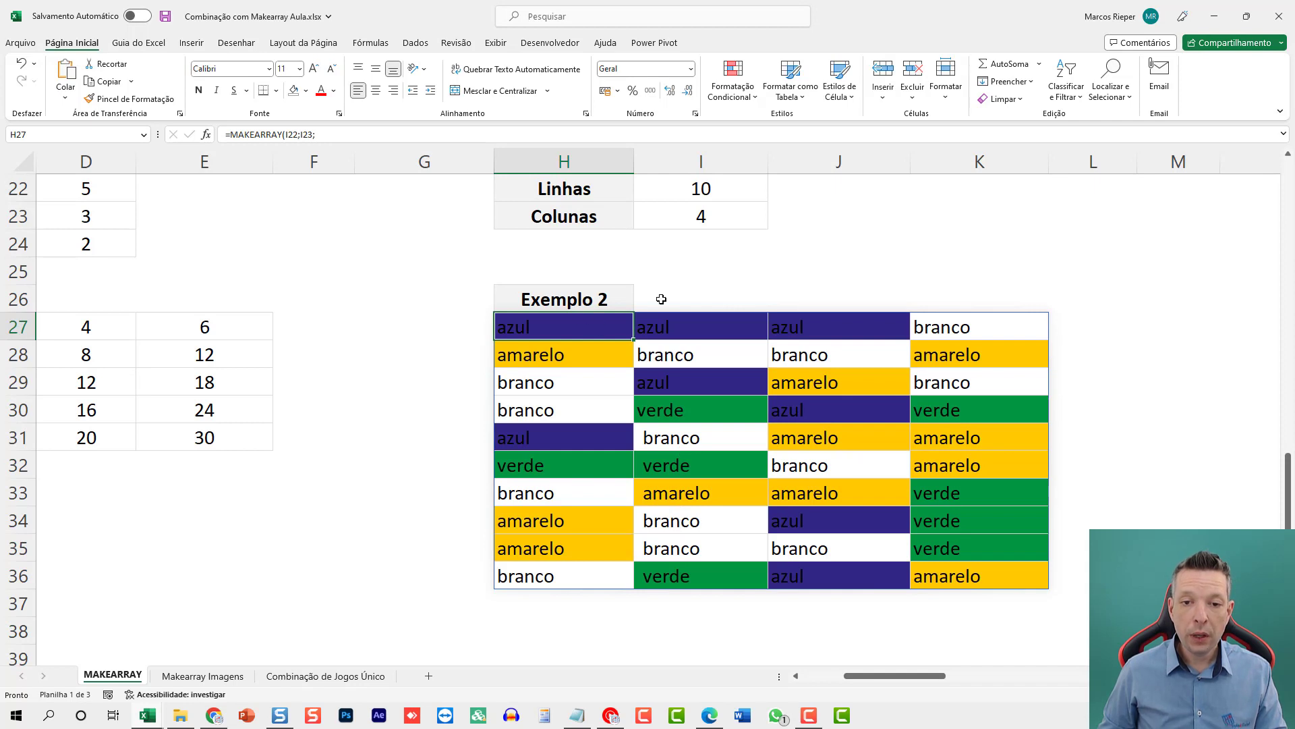
Step: Examine the conditional formatting rules for H27, including the "azul" rule and its format settings, without changing them
click(734, 101)
click(761, 323)
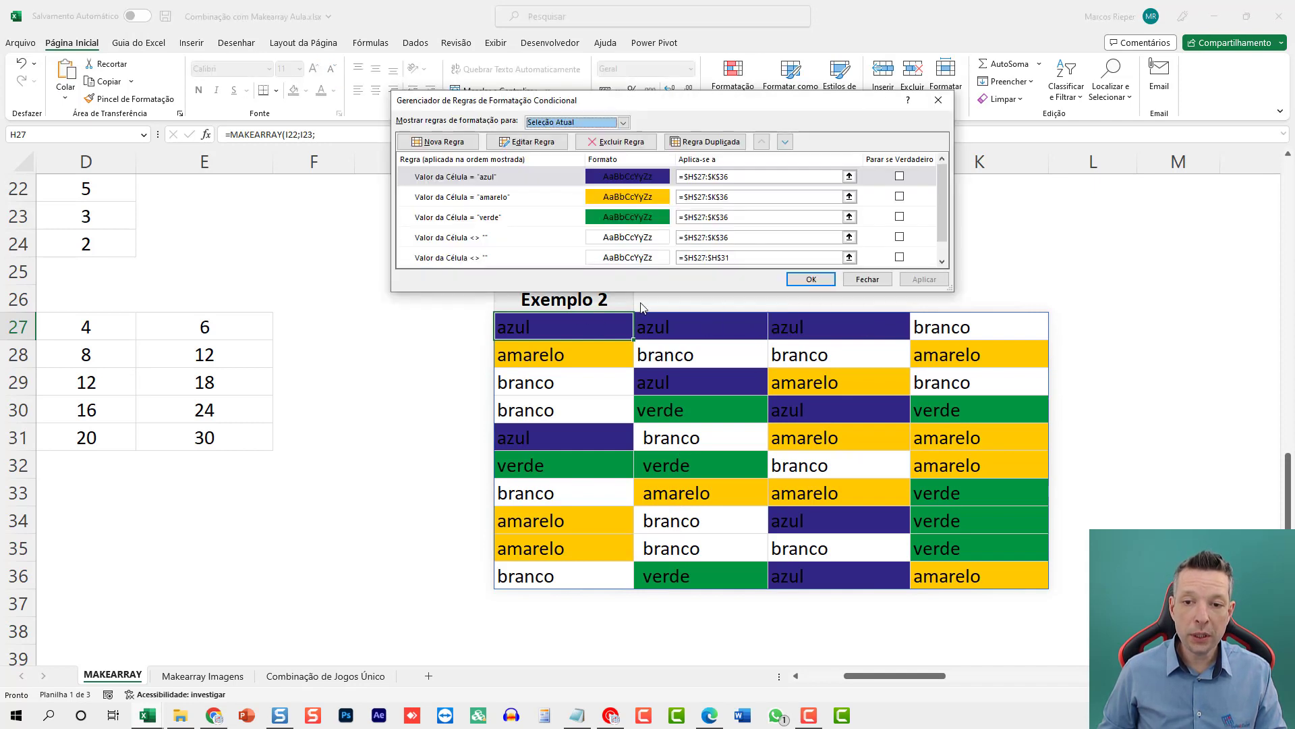
drag(593, 101, 585, 278)
click(517, 319)
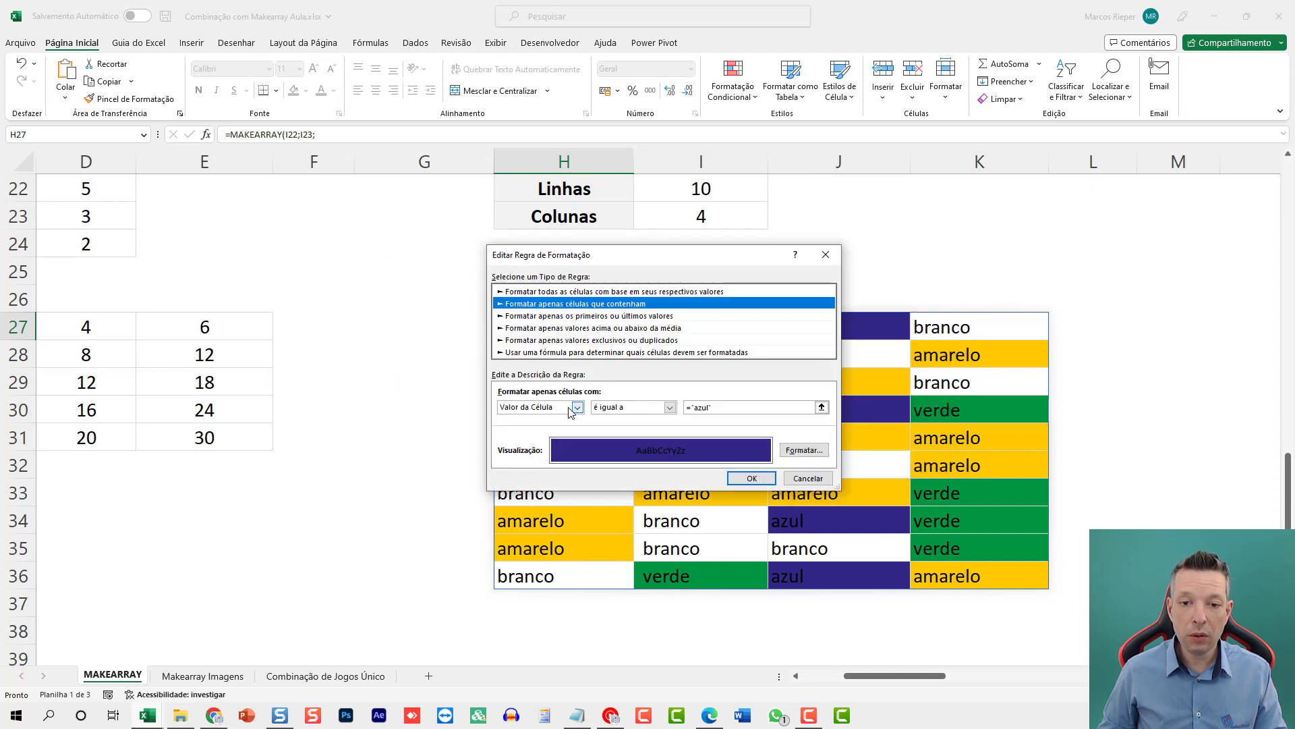
click(804, 450)
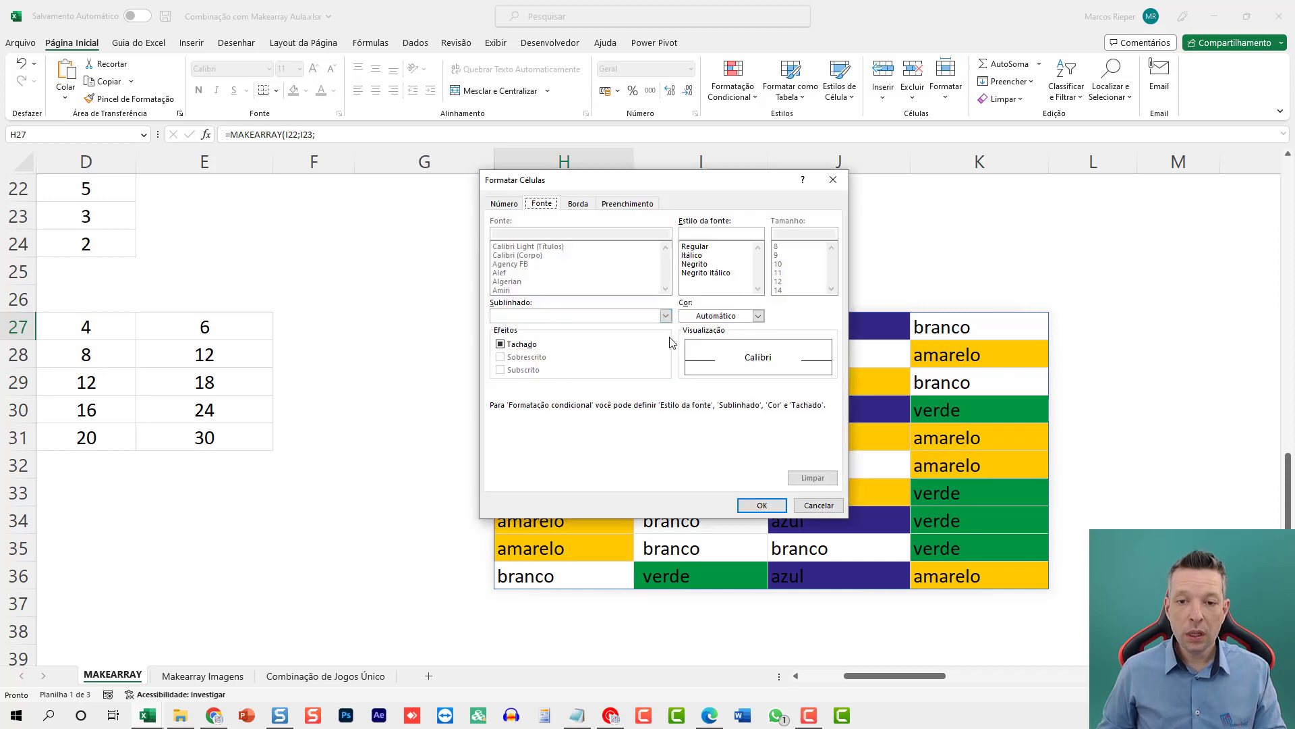
key(Escape)
key(Escape)
key(Escape)
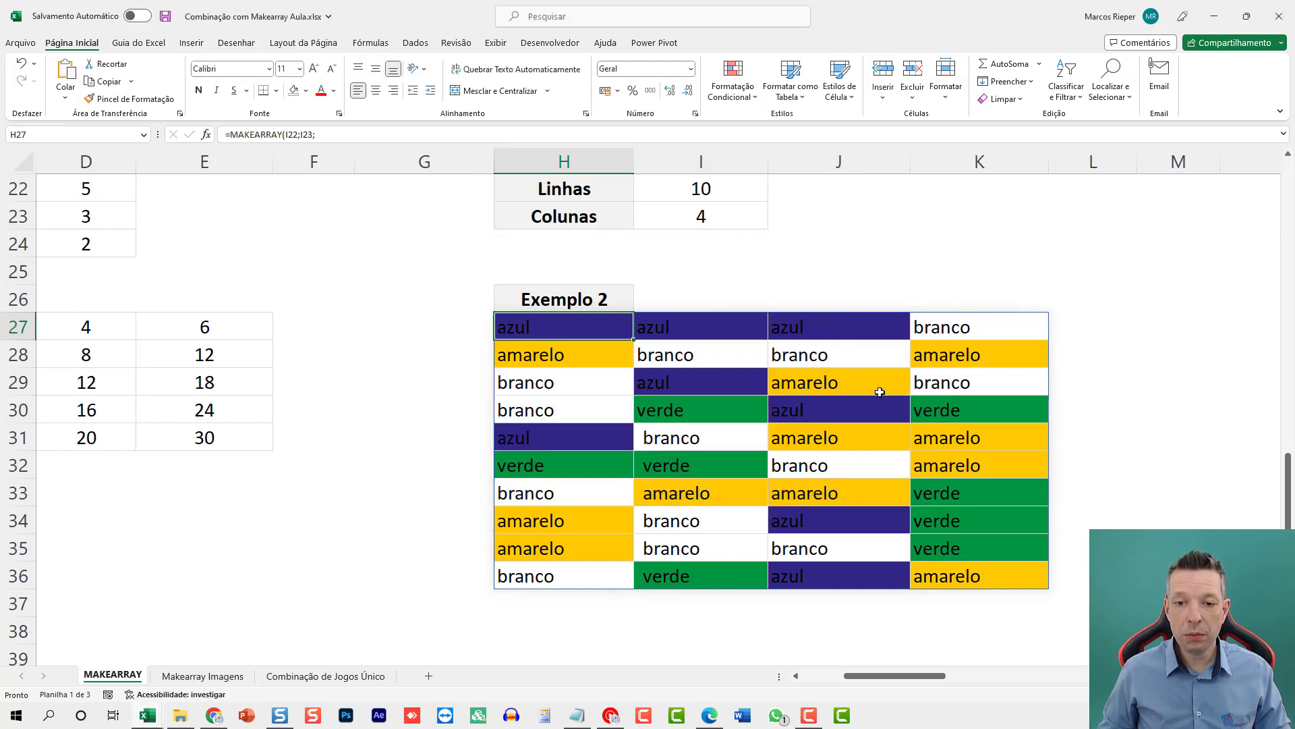
Step: Select I30 within the Exemplo 2 matrix and recalculate twice to watch the conditional colours follow the values
click(716, 421)
key(F9)
key(F9)
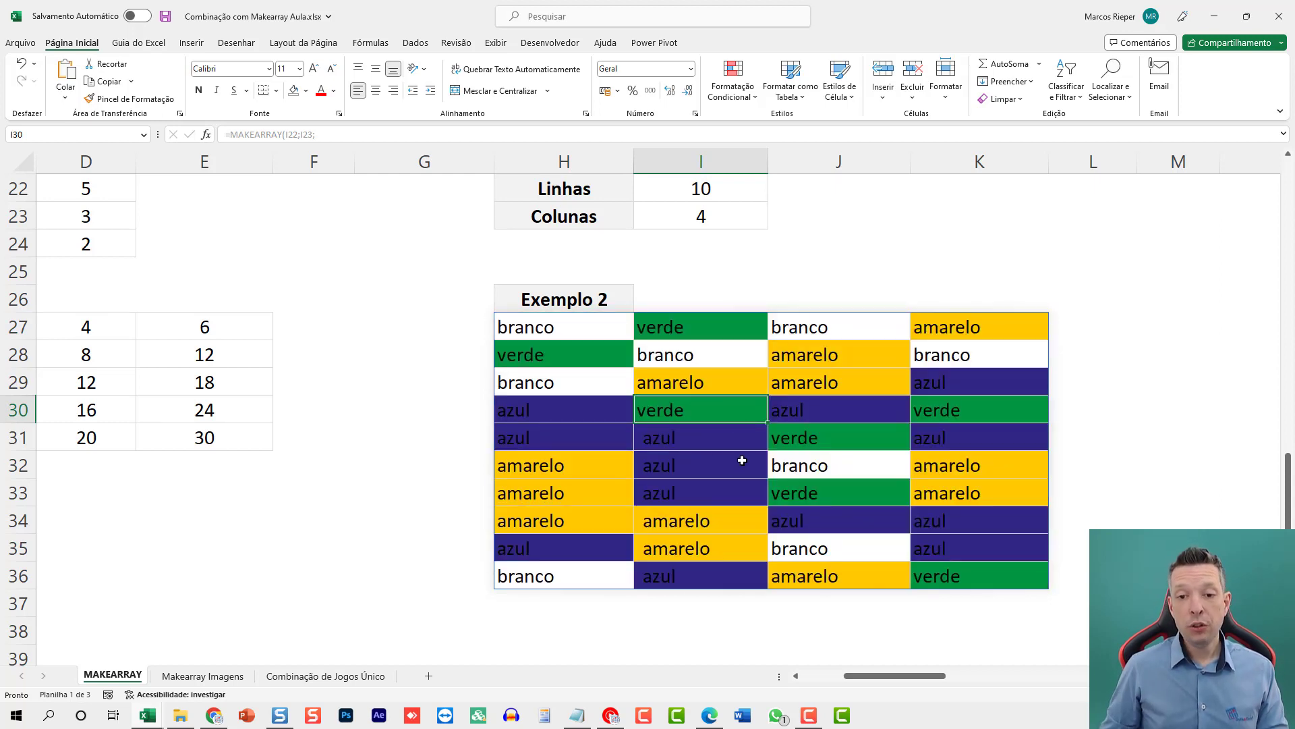
Step: Test the Exemplo 2 matrix size by setting Linhas in I22 to 3 and Colunas in I23 to 5
click(683, 182)
text(3)
key(Return)
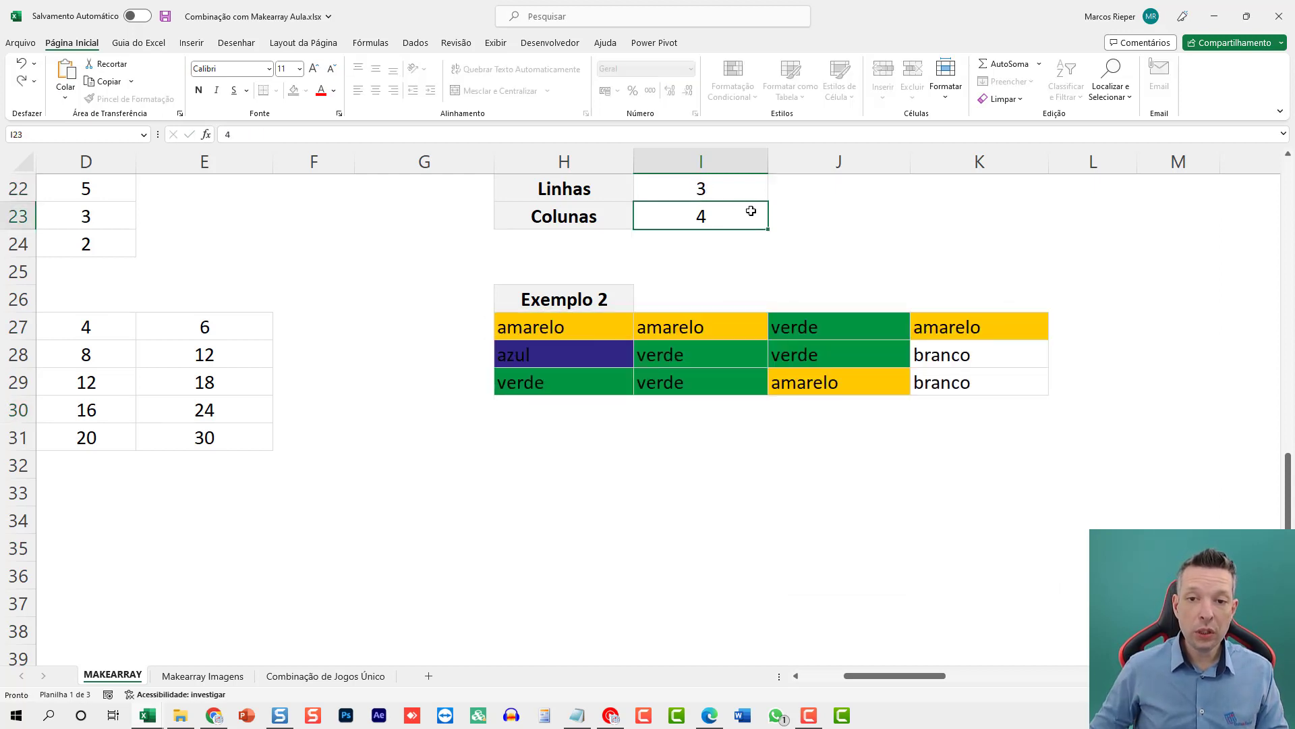
text(5)
key(Return)
Step: Try a smaller Exemplo 2 matrix by setting Colunas in I23 to 3 and Linhas in I22 to 1
click(751, 210)
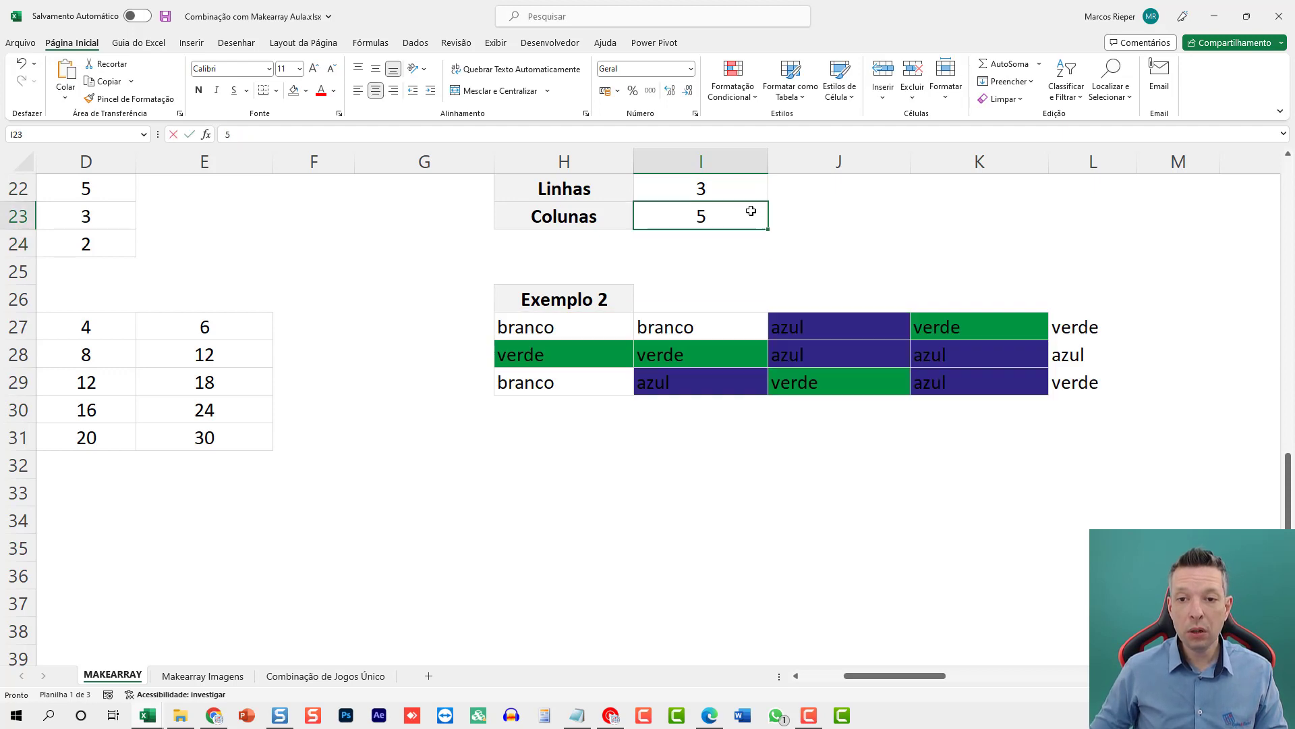
text(4)
key(Return)
click(751, 210)
text(3)
key(Up)
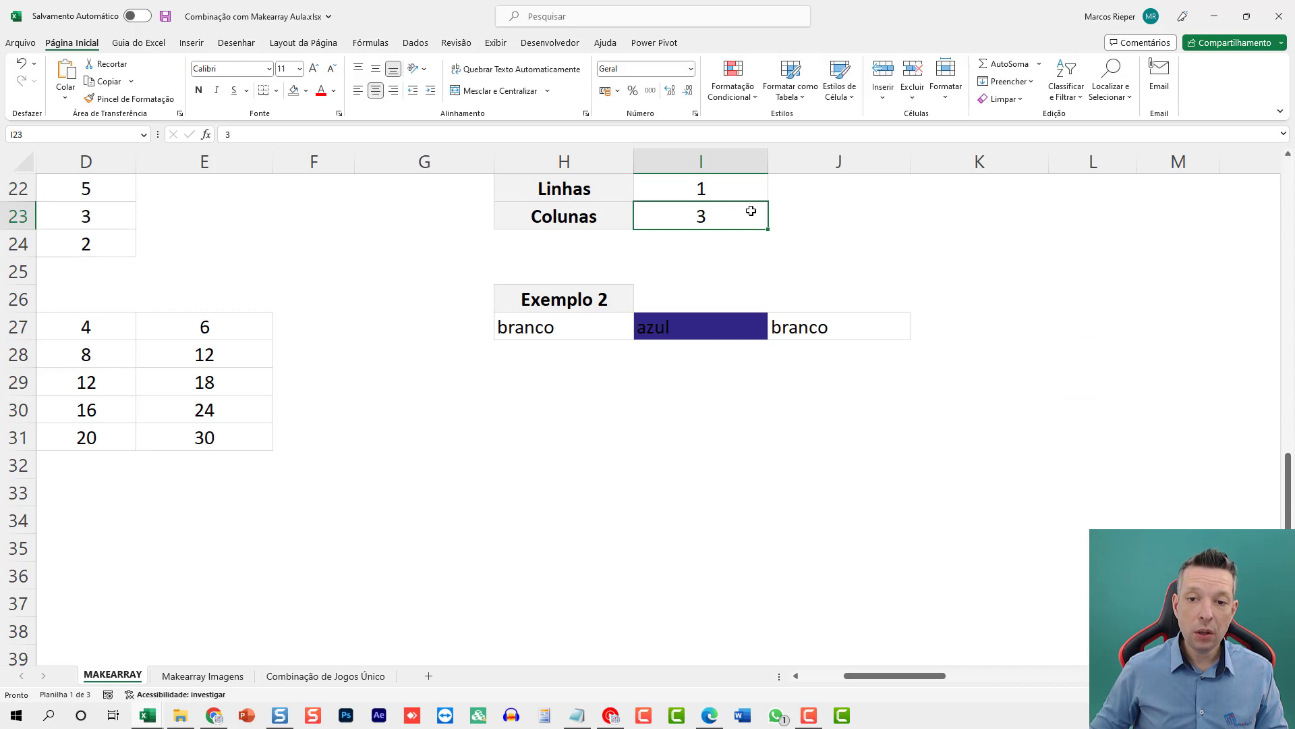
Step: Try a wider Exemplo 2 matrix by setting Linhas in I22 to 4 and Colunas in I23 to 10
key(Up)
text(4)
key(Return)
text(10)
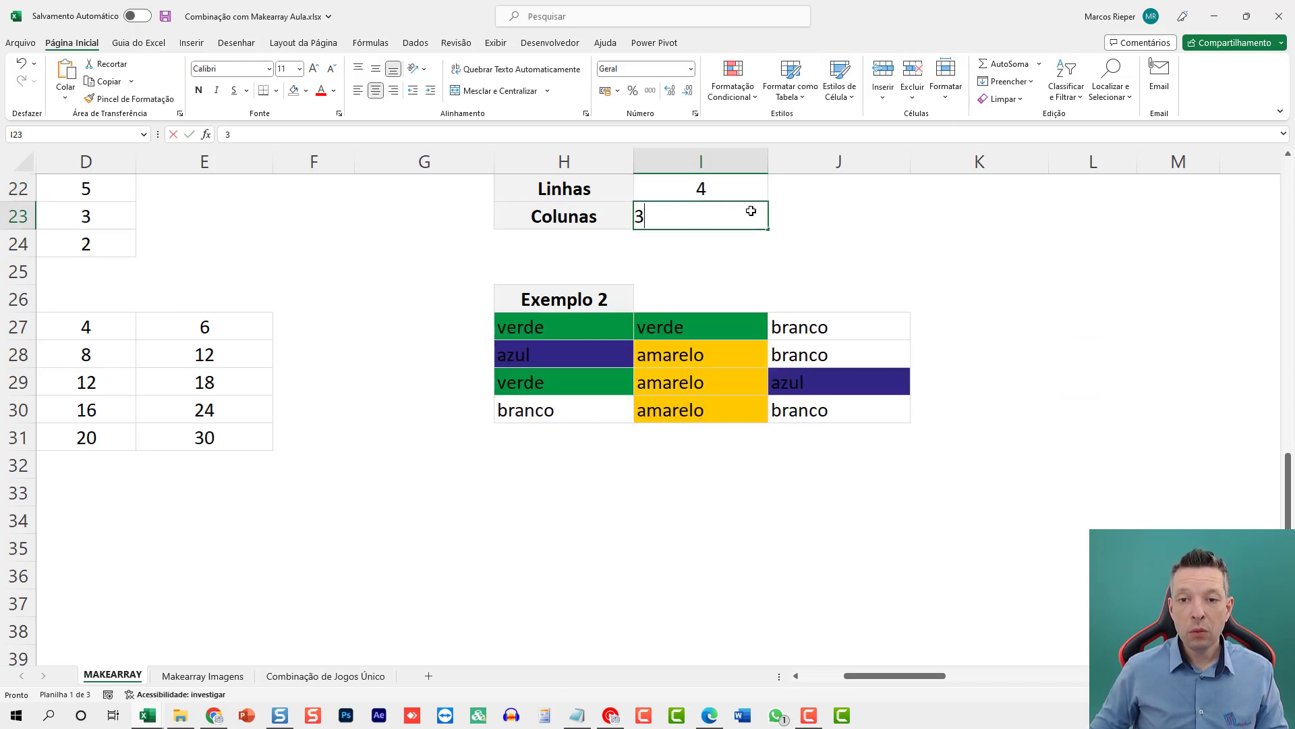
key(Return)
Step: Set Linhas in I22 to 10 and Colunas in I23 to 4, and recalculate the Exemplo 2 matrix twice
click(759, 193)
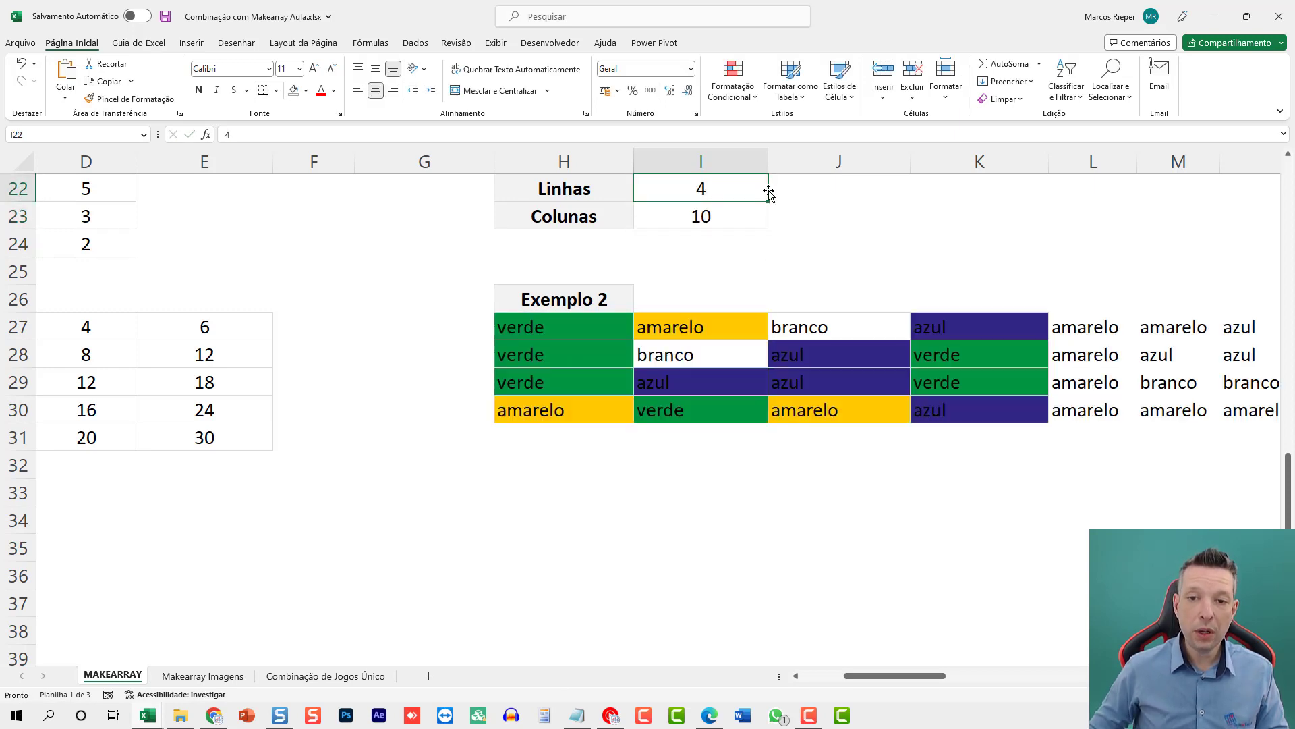
text(10)
key(Return)
text(4)
key(Return)
click(758, 436)
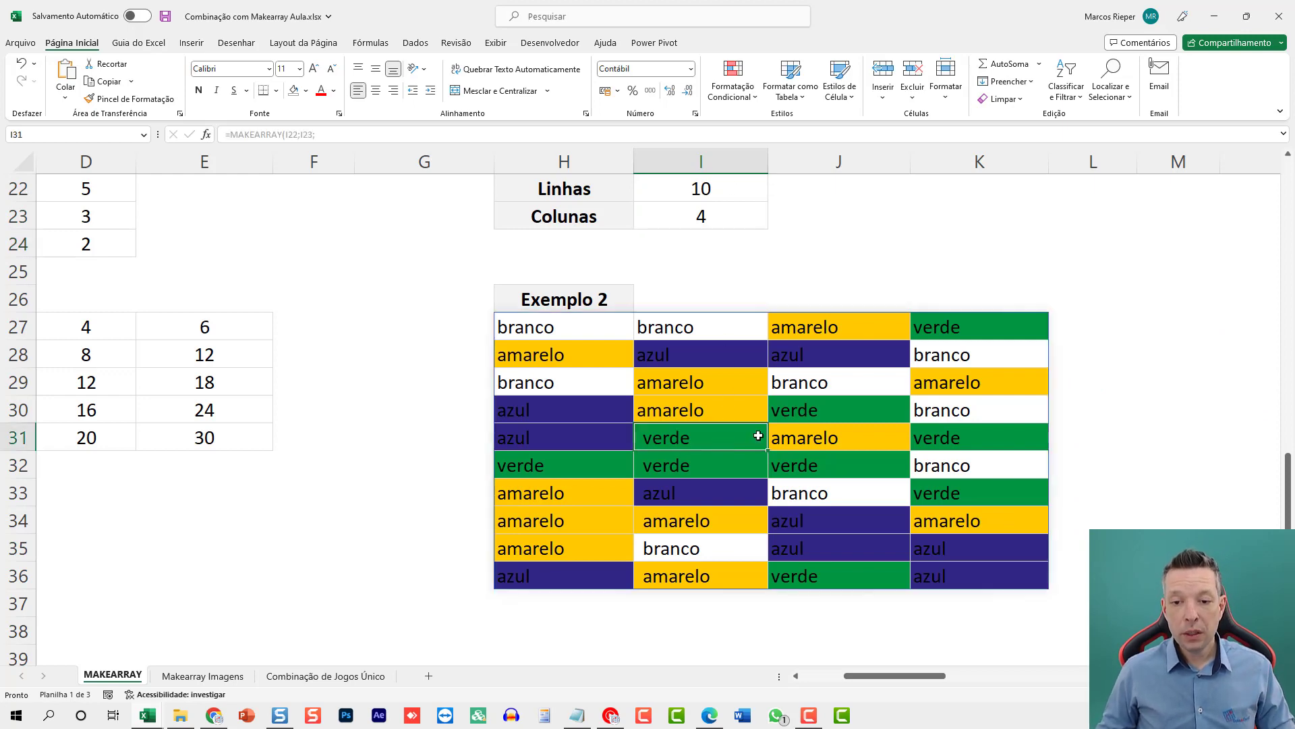
key(F9)
key(F9)
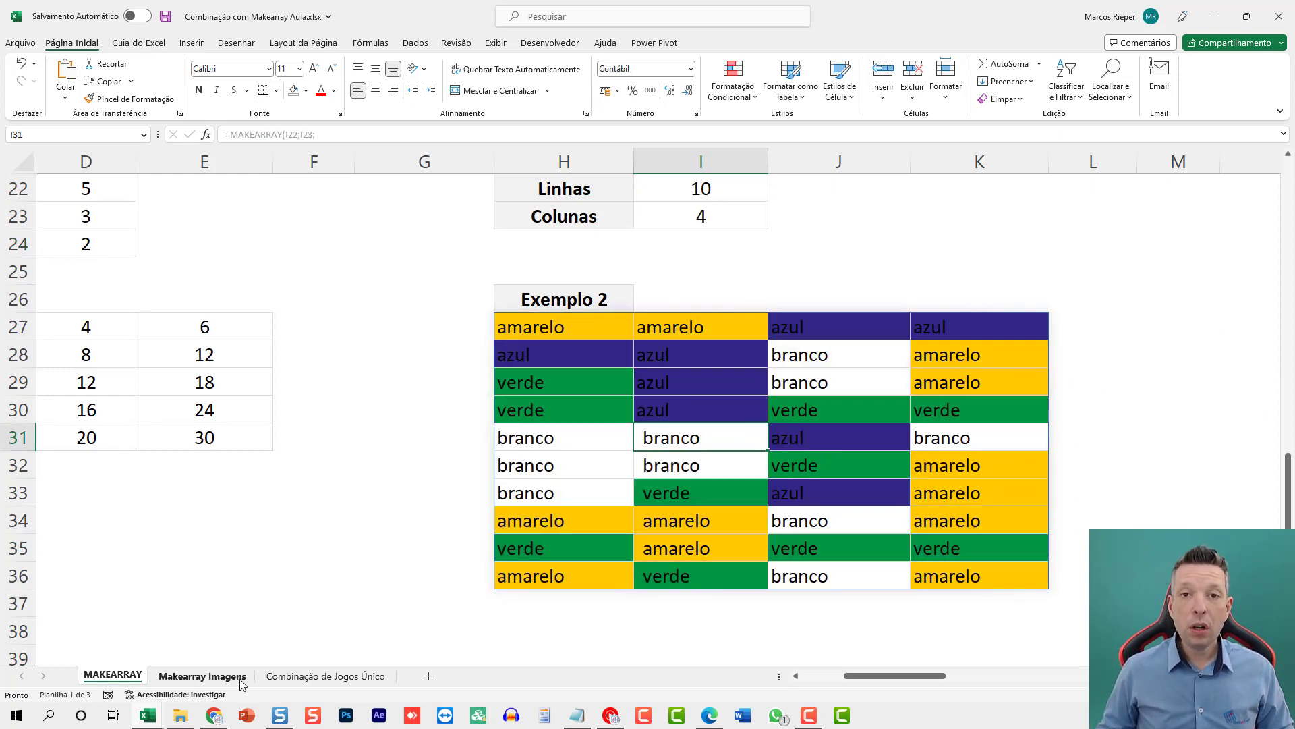
Step: Go to the Makearray Imagens sheet, view the catar-bandeira.jpg image linked in B11, and close the browser window
click(241, 680)
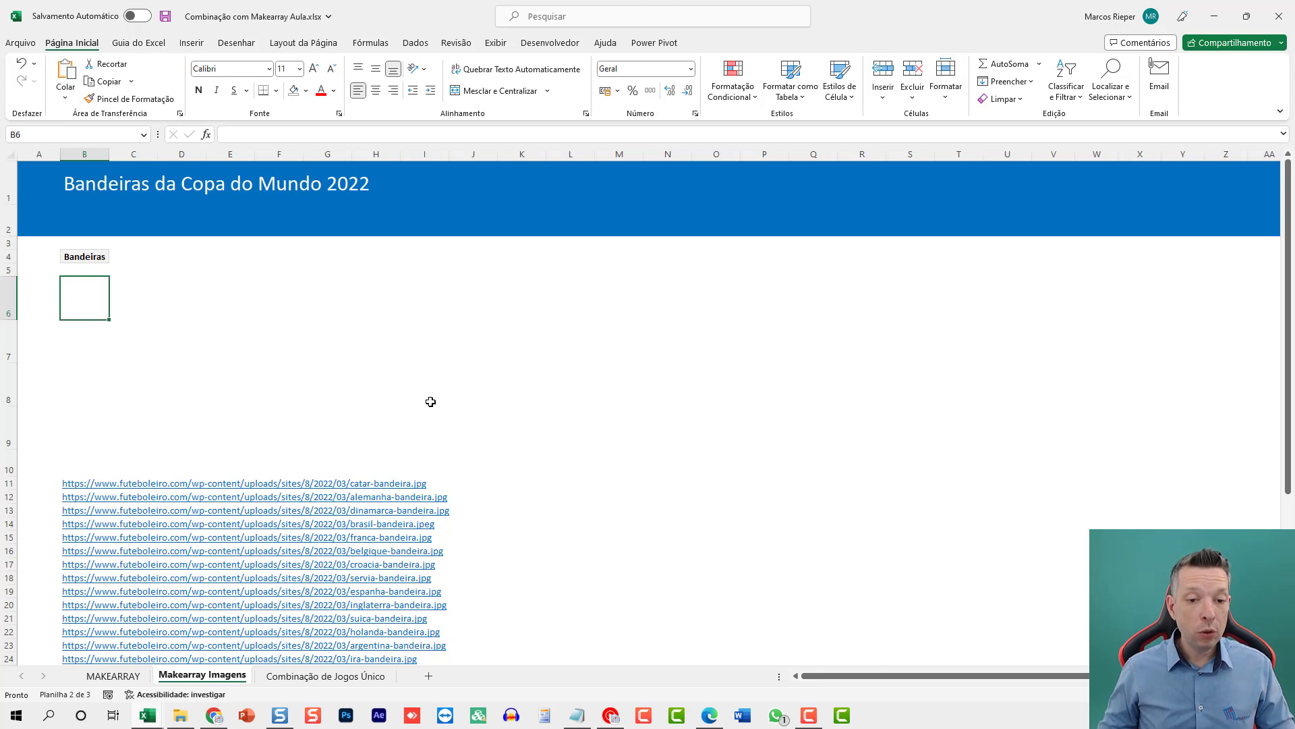
click(76, 488)
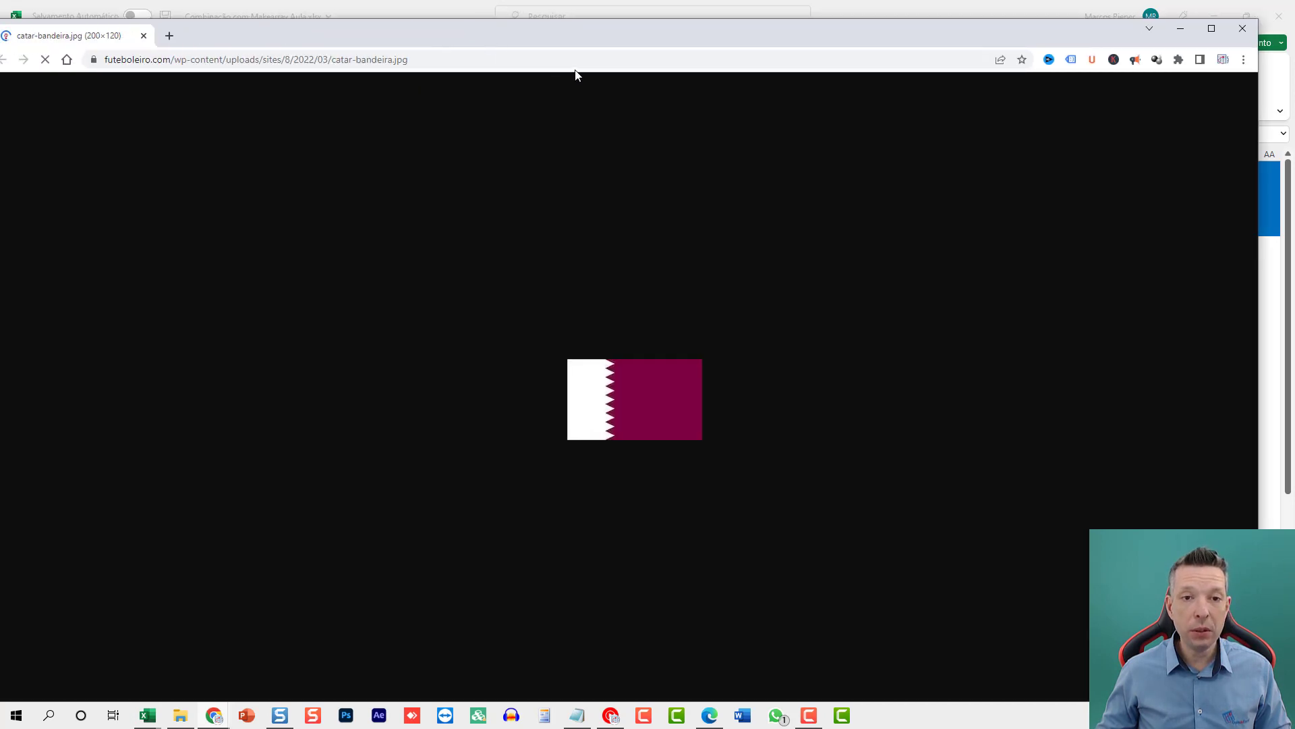
click(1247, 27)
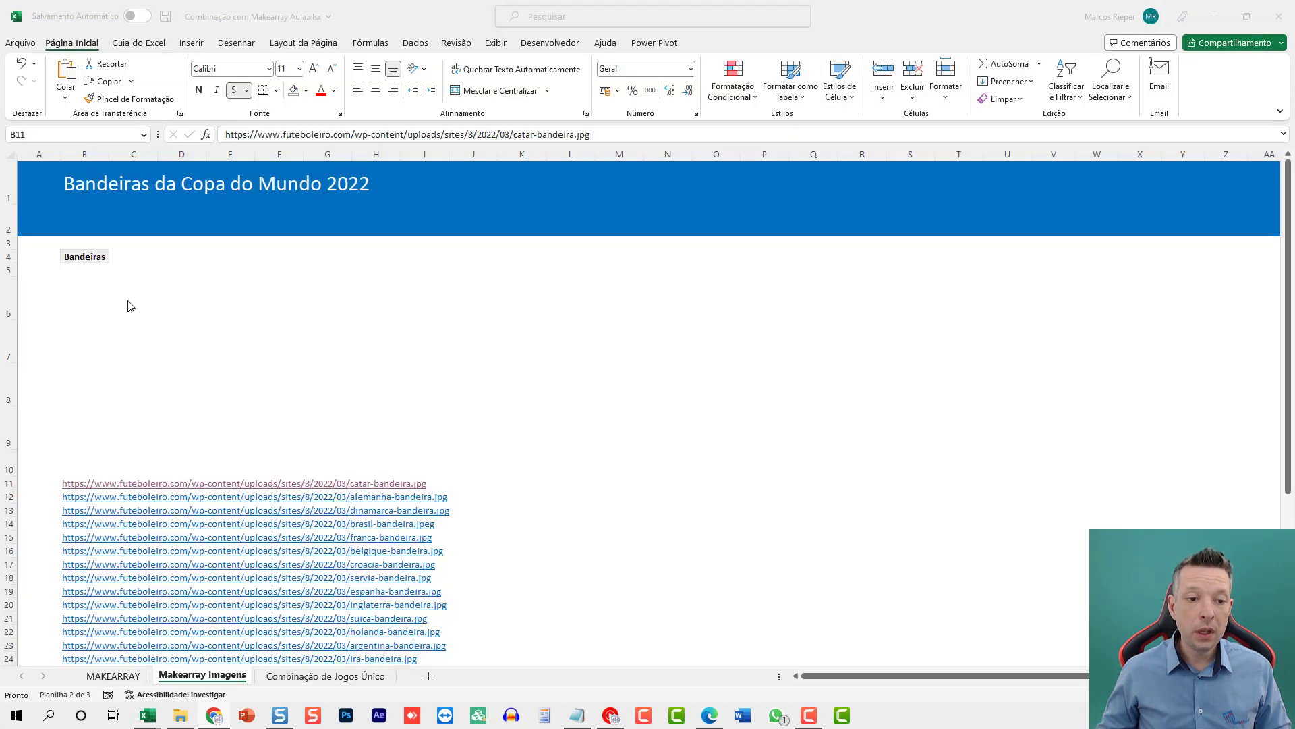
click(95, 286)
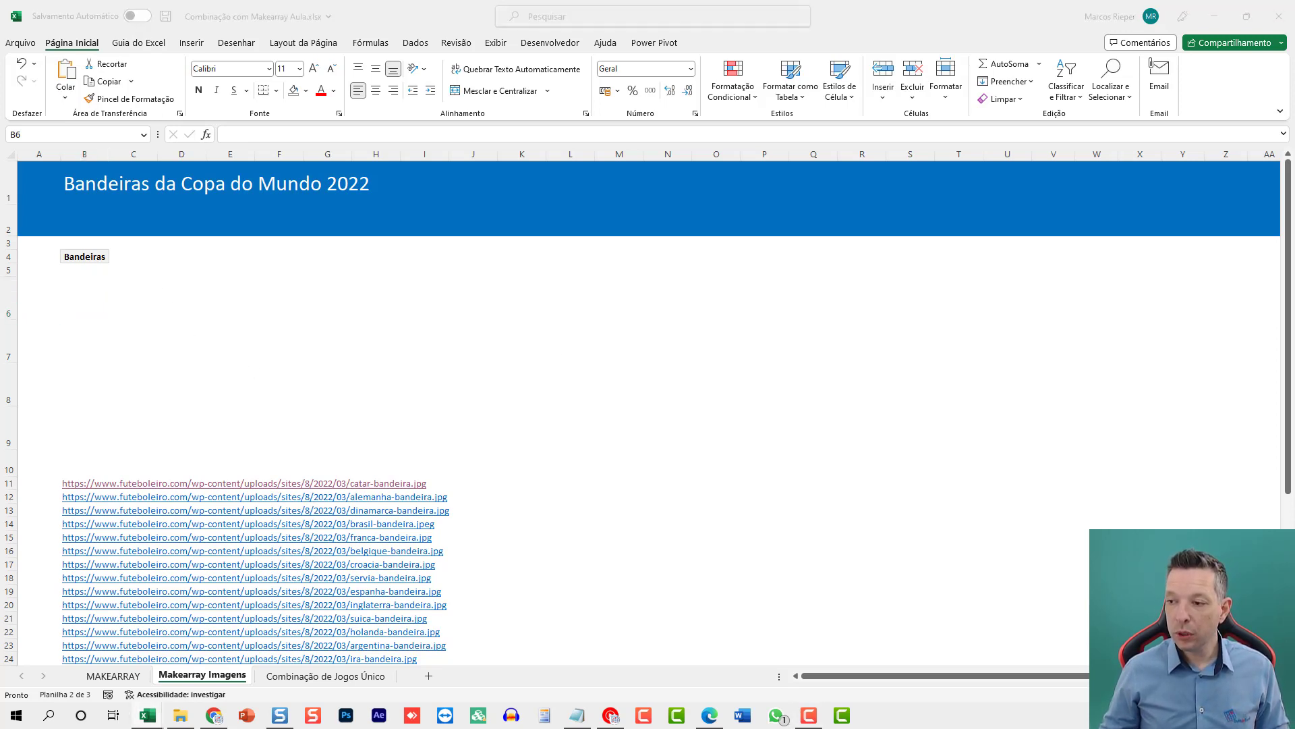
click(141, 277)
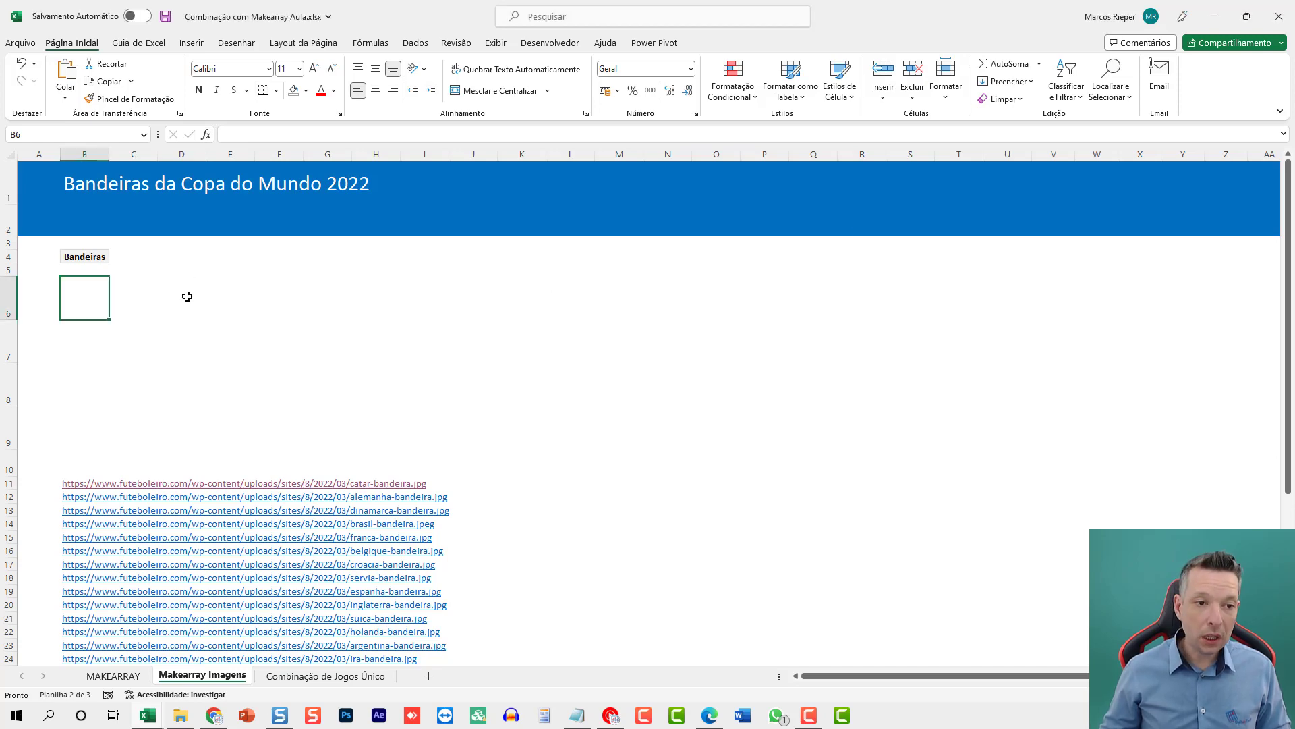
text(=ma)
key(BackSpace)
key(BackSpace)
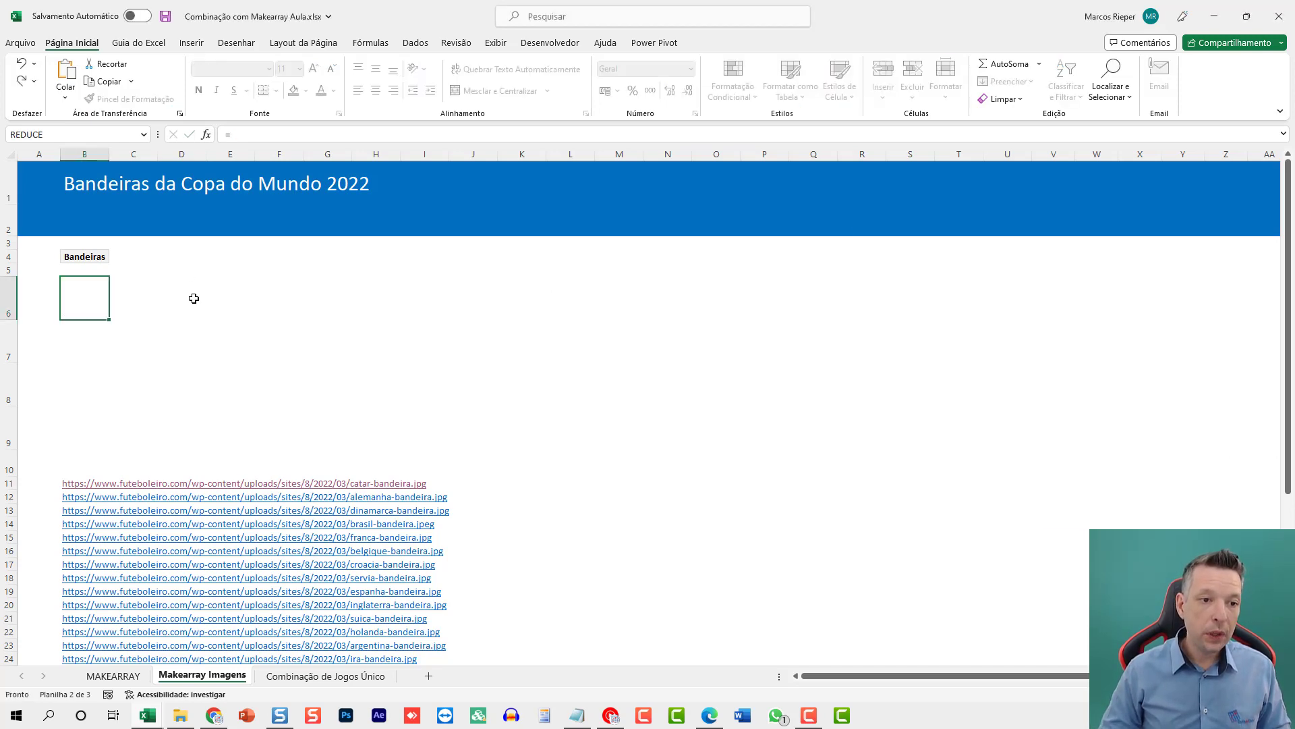
key(Escape)
Step: Start a MAKEARRAY formula in B6 under Bandeiras with 4 rows and 8 columns
scroll(214, 301, up, 4)
scroll(214, 301, up, 1)
key(Left)
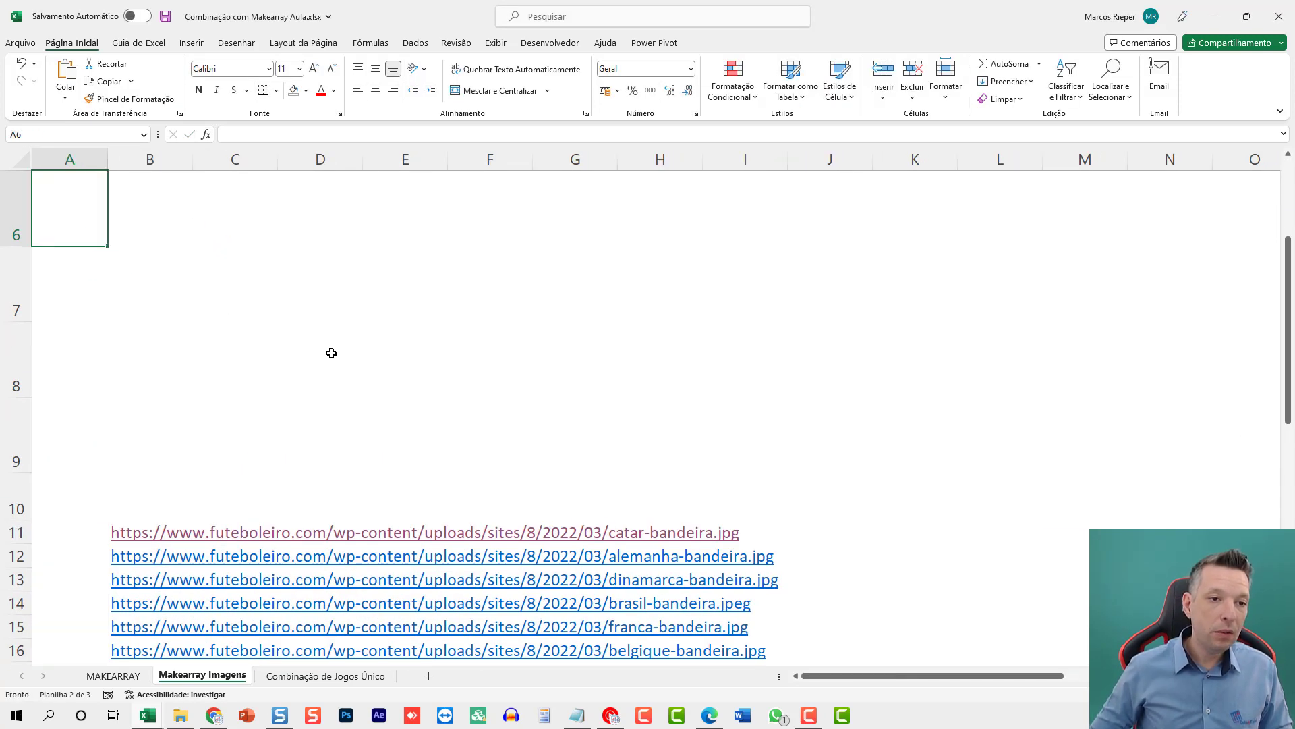
key(Right)
scroll(316, 344, up, 1)
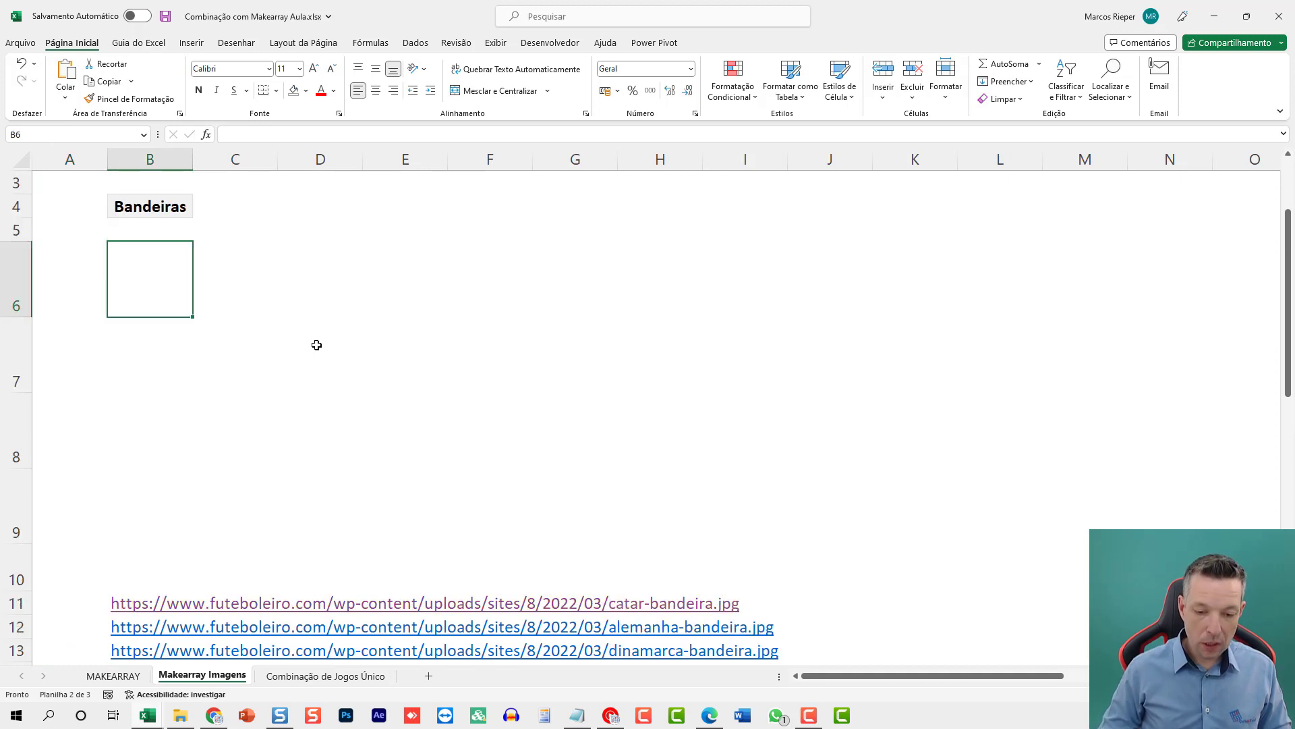
text(=mak)
key(BackSpace)
key(BackSpace)
key(BackSpace)
text(MAKEARRAY()
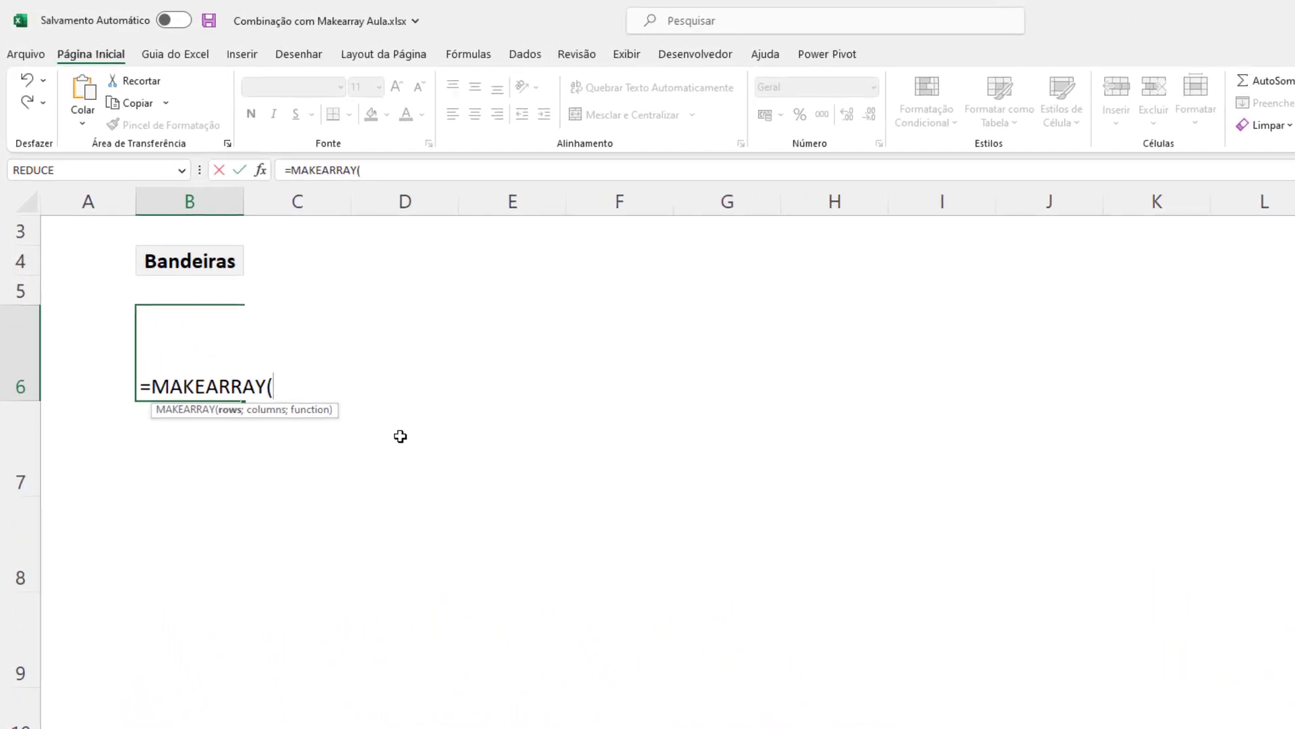
text(4;8)
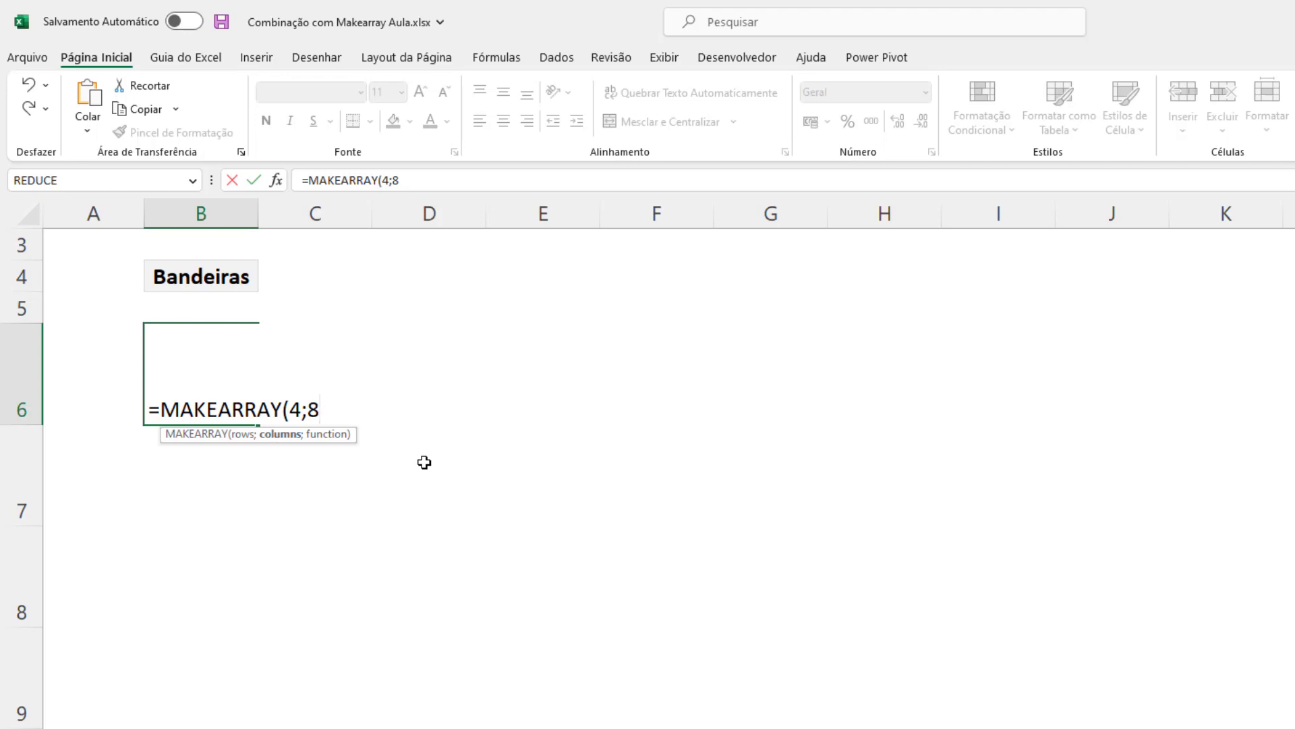
Step: Add a LAMBDA with parameters linha and coluna to the B6 formula, and place its IMAGEM( calculation on an indented second line
text(;)
text(LAMBDA()
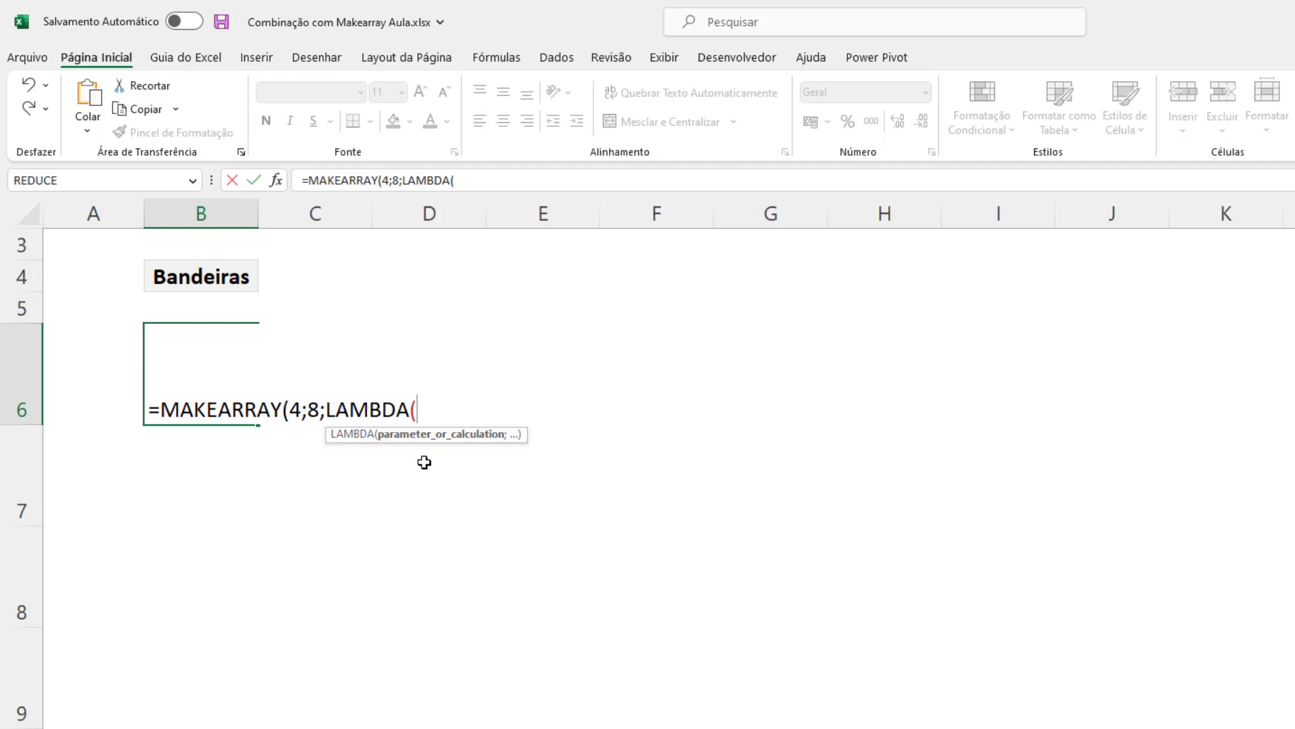
text(linha;coluna;)
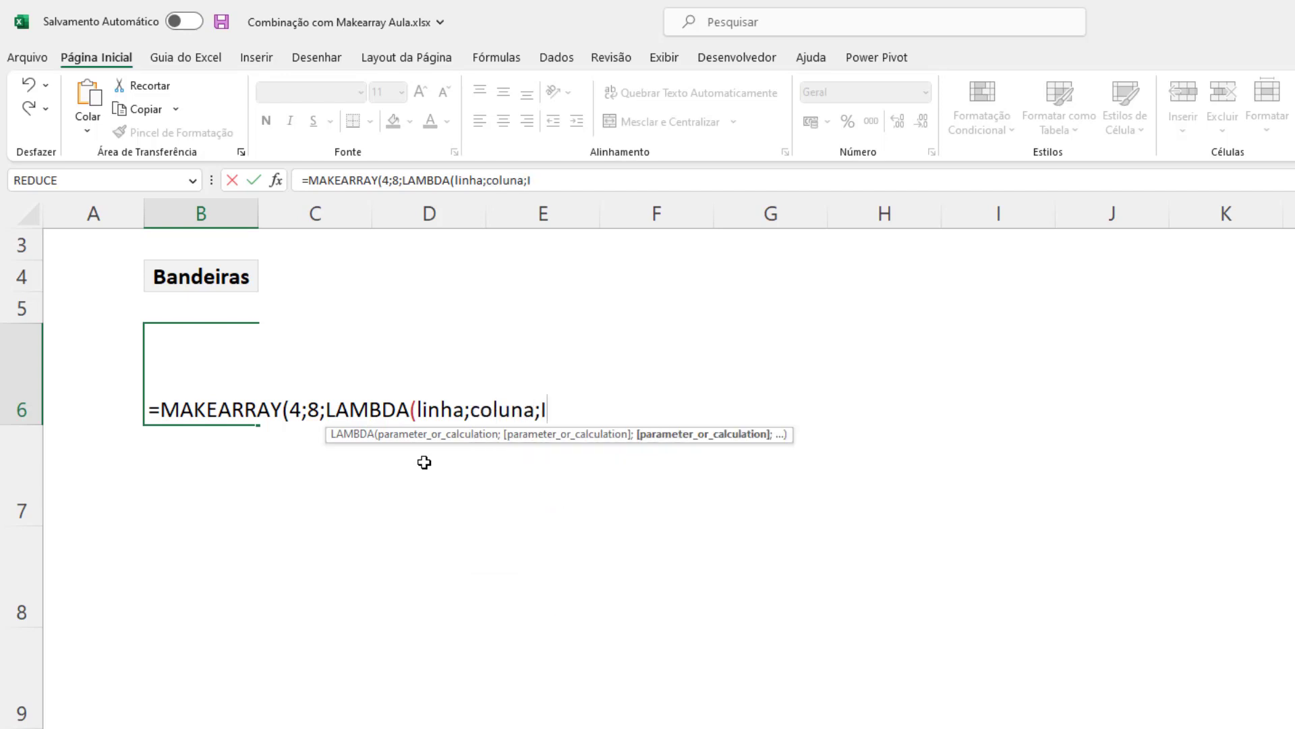
text(IMAGEM()
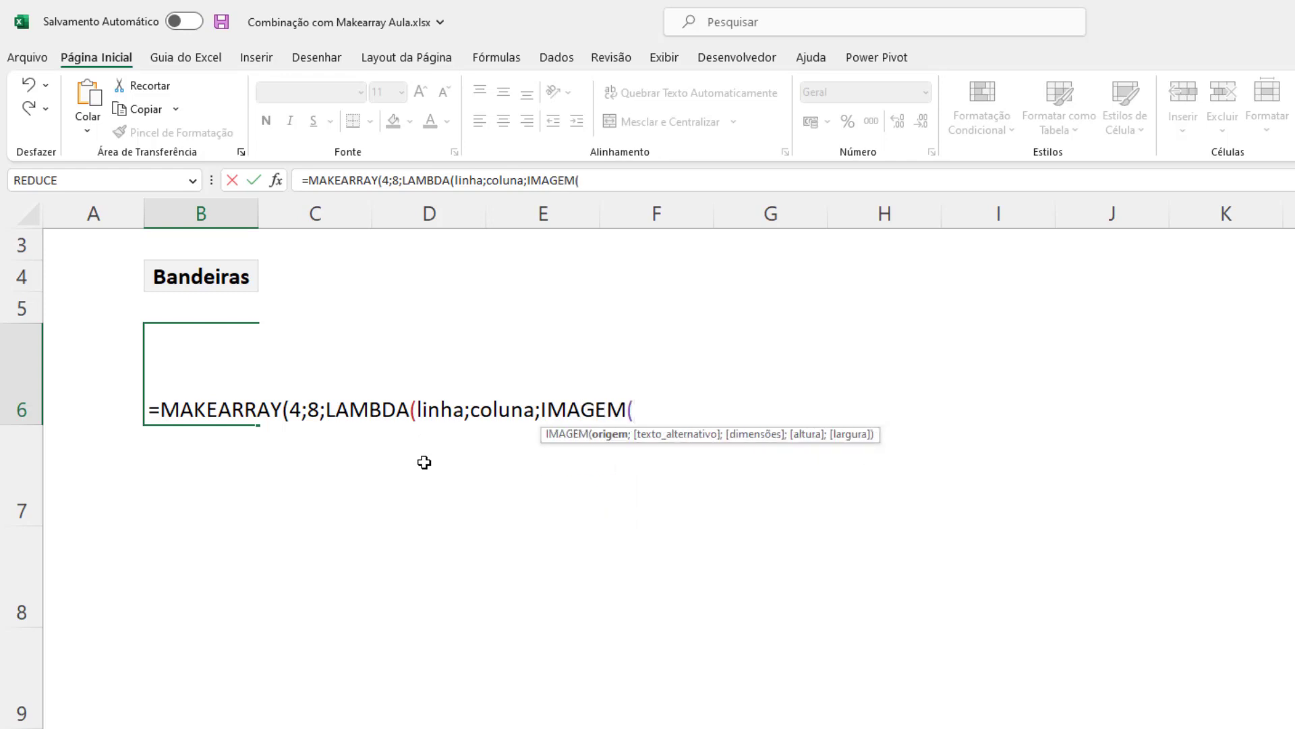
click(544, 407)
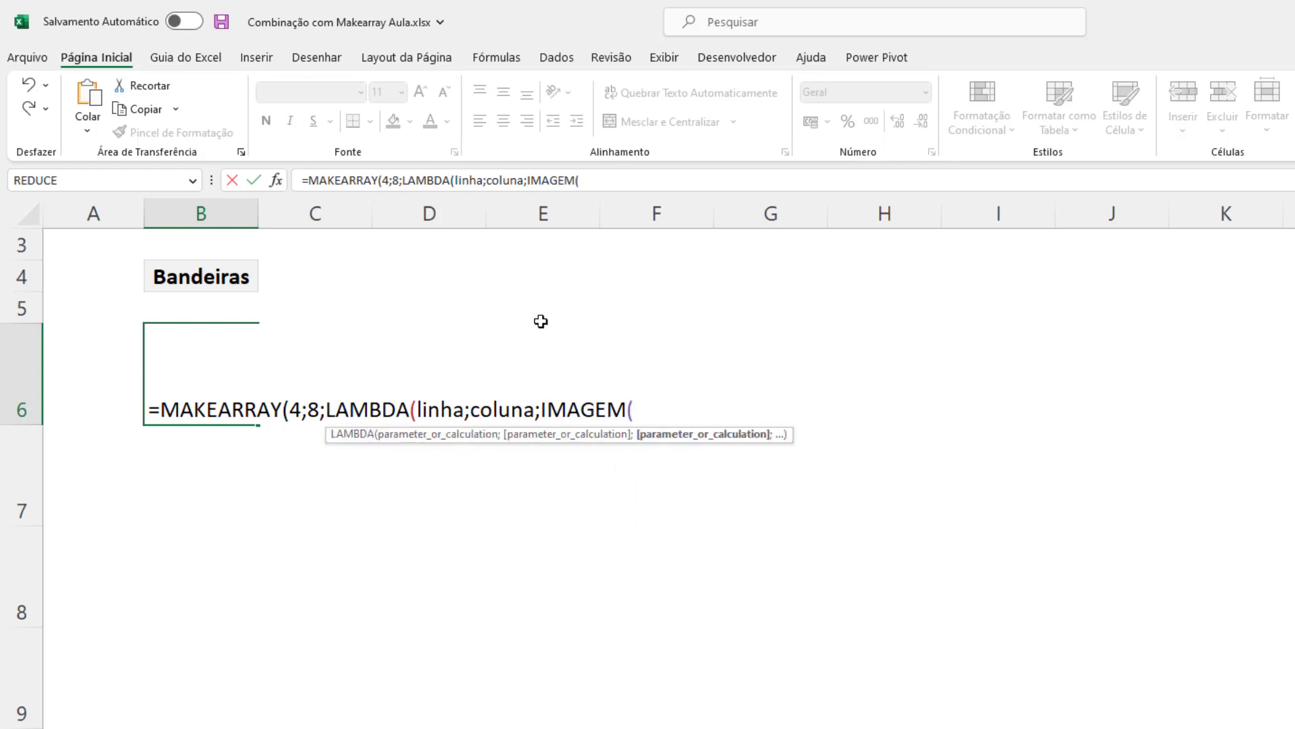
key(alt+Return)
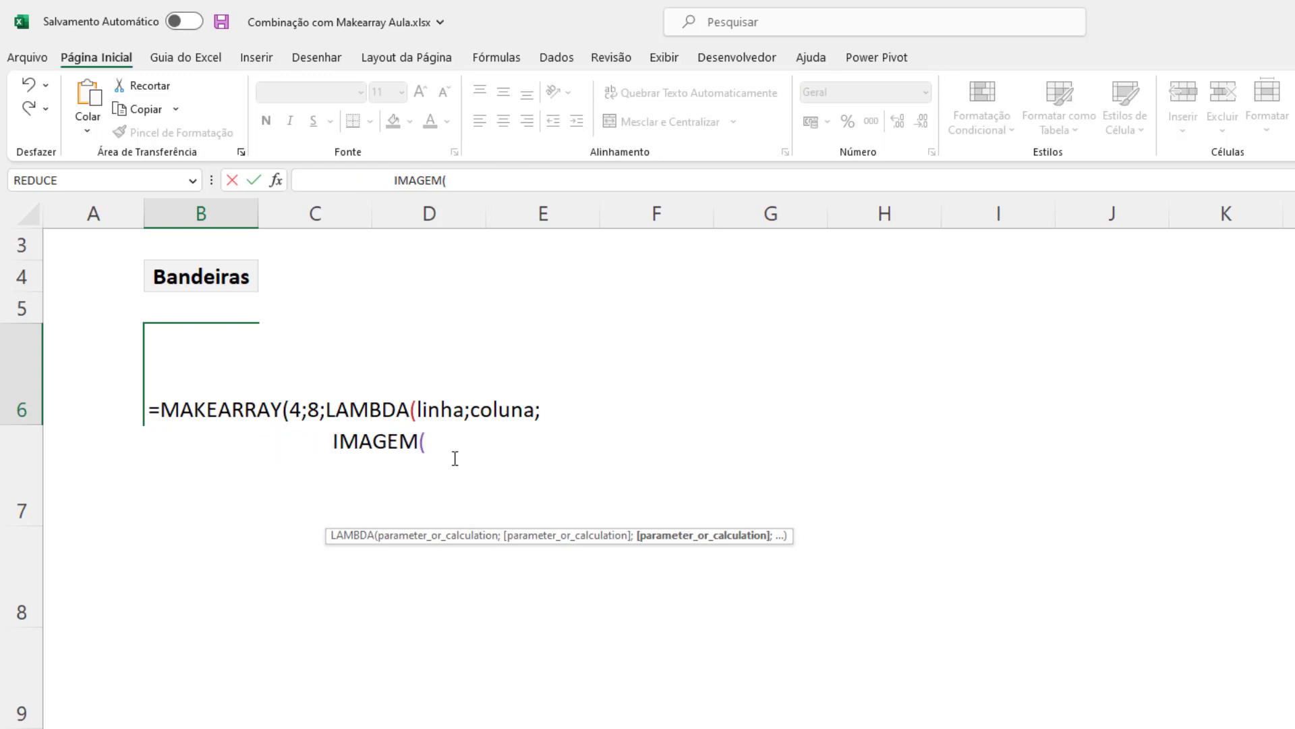
click(513, 443)
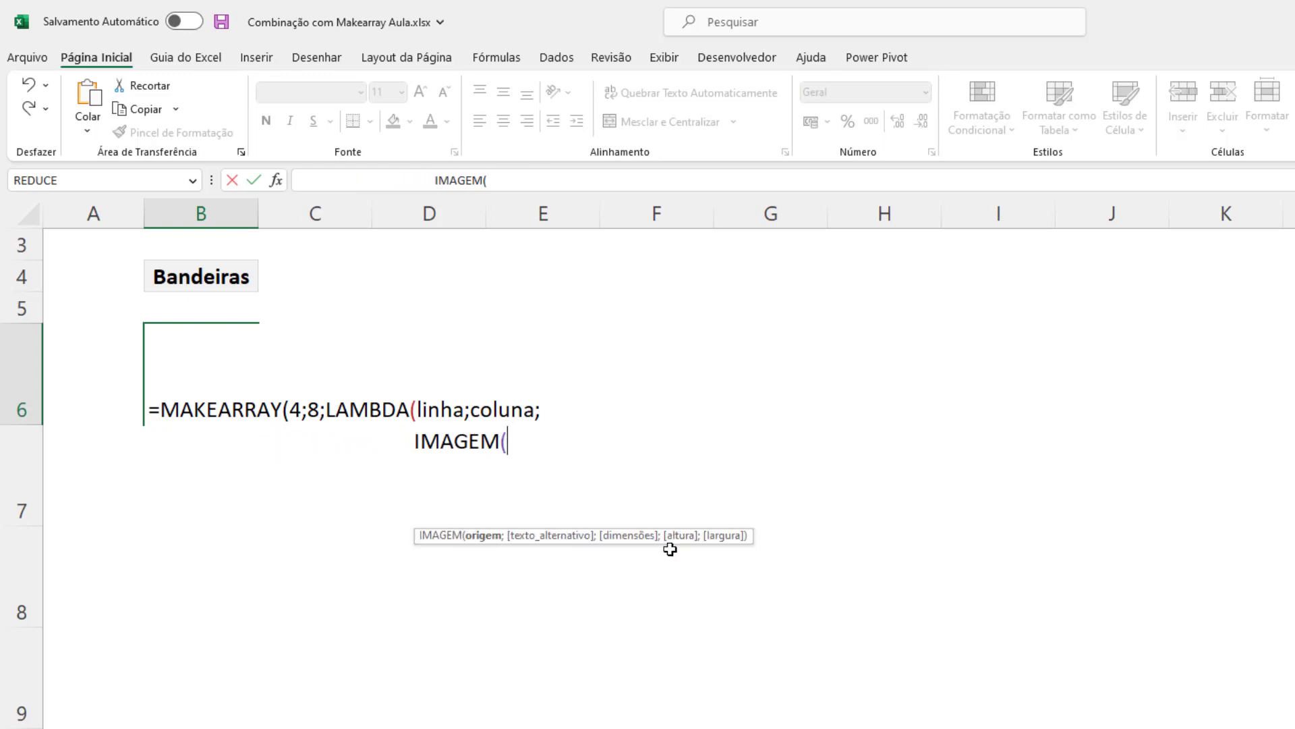
Step: Inside IMAGEM, add an ÍNDICE function that uses the flag links in B11:B42 as its matrix
text(ÍNDICE)
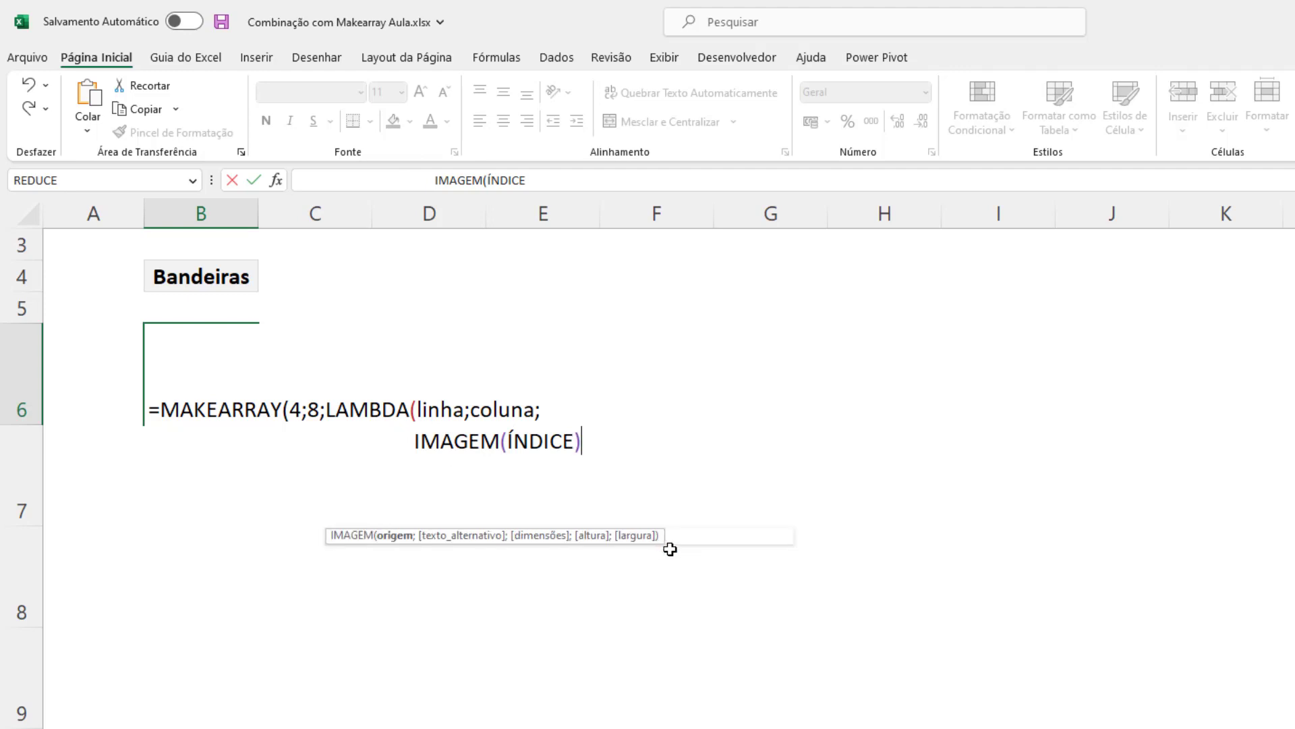
text(()
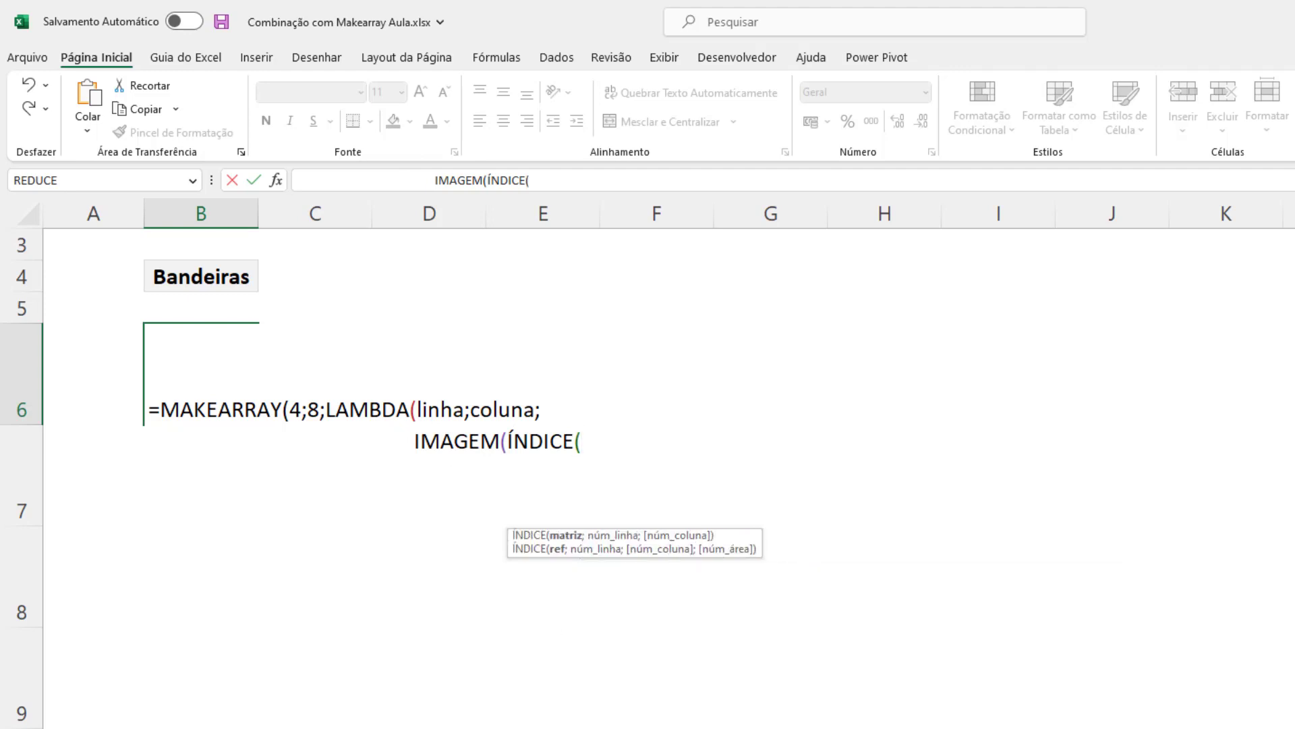
click(211, 707)
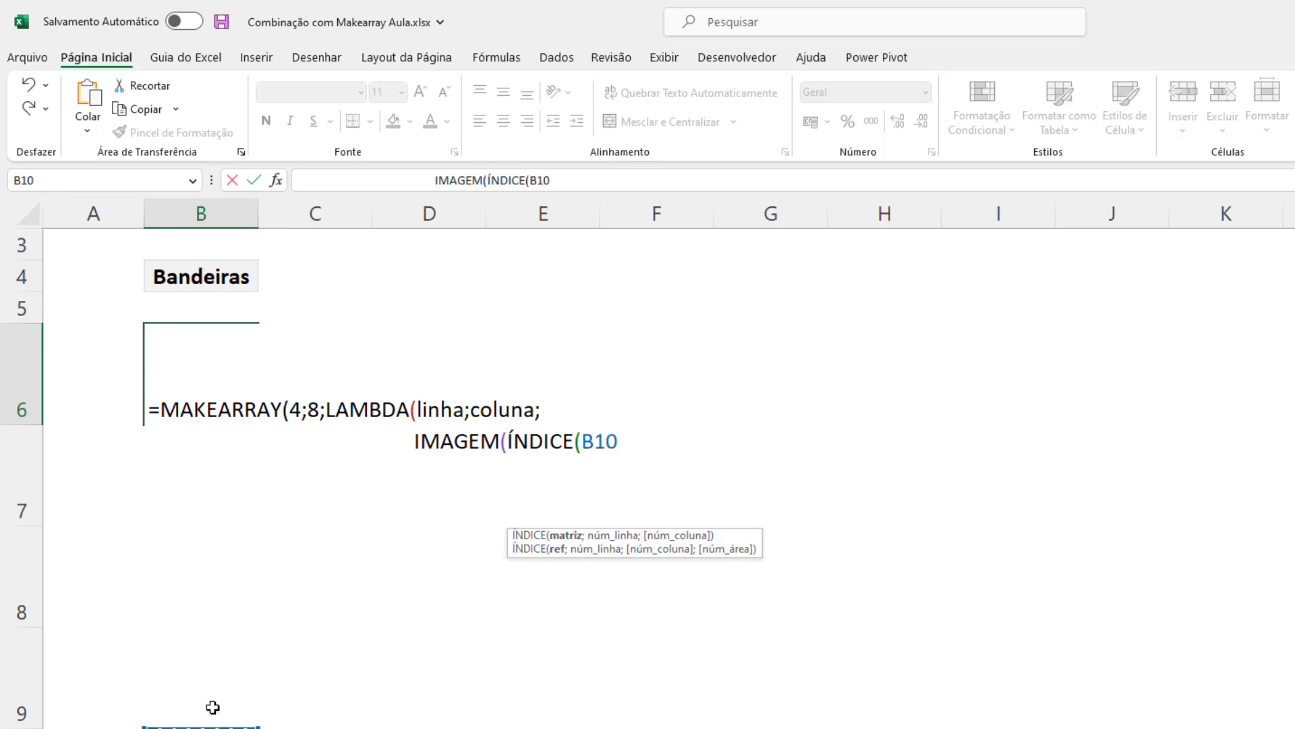
key(Down)
key(ctrl+shift+Down)
scroll(211, 703, up, 6)
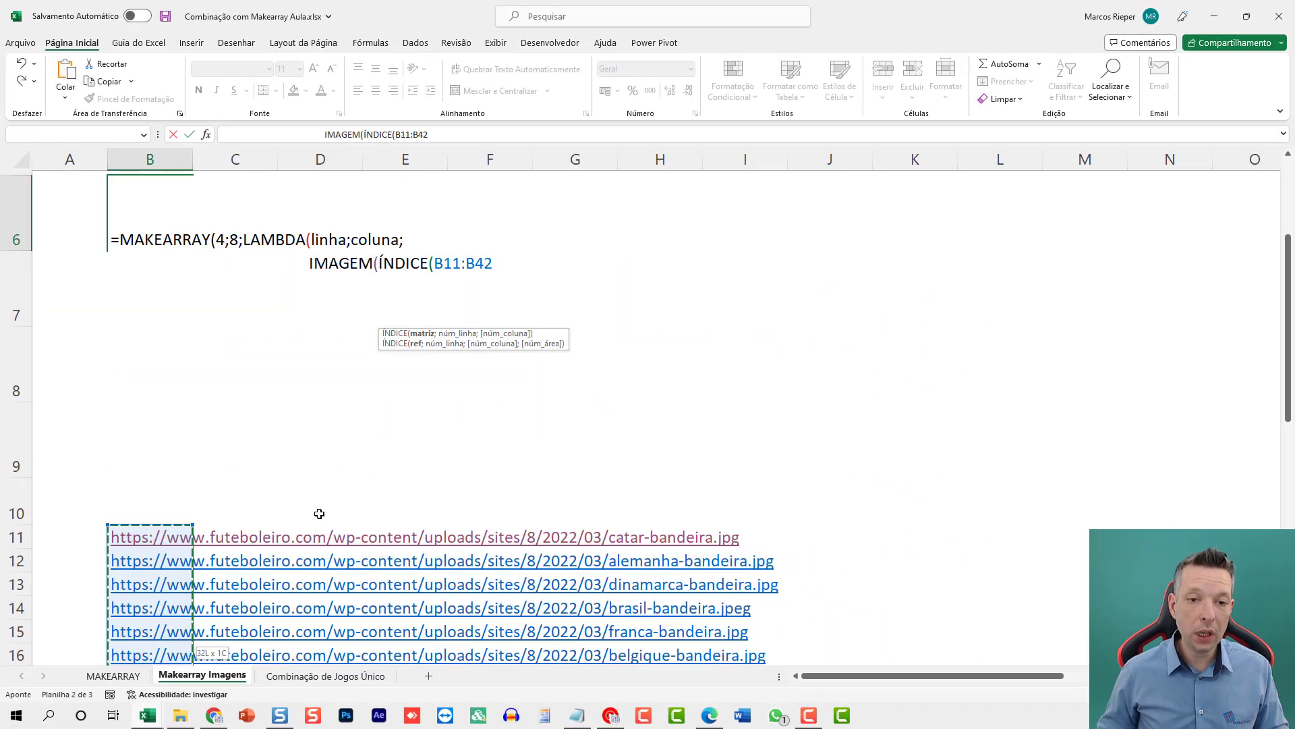
scroll(319, 513, up, 1)
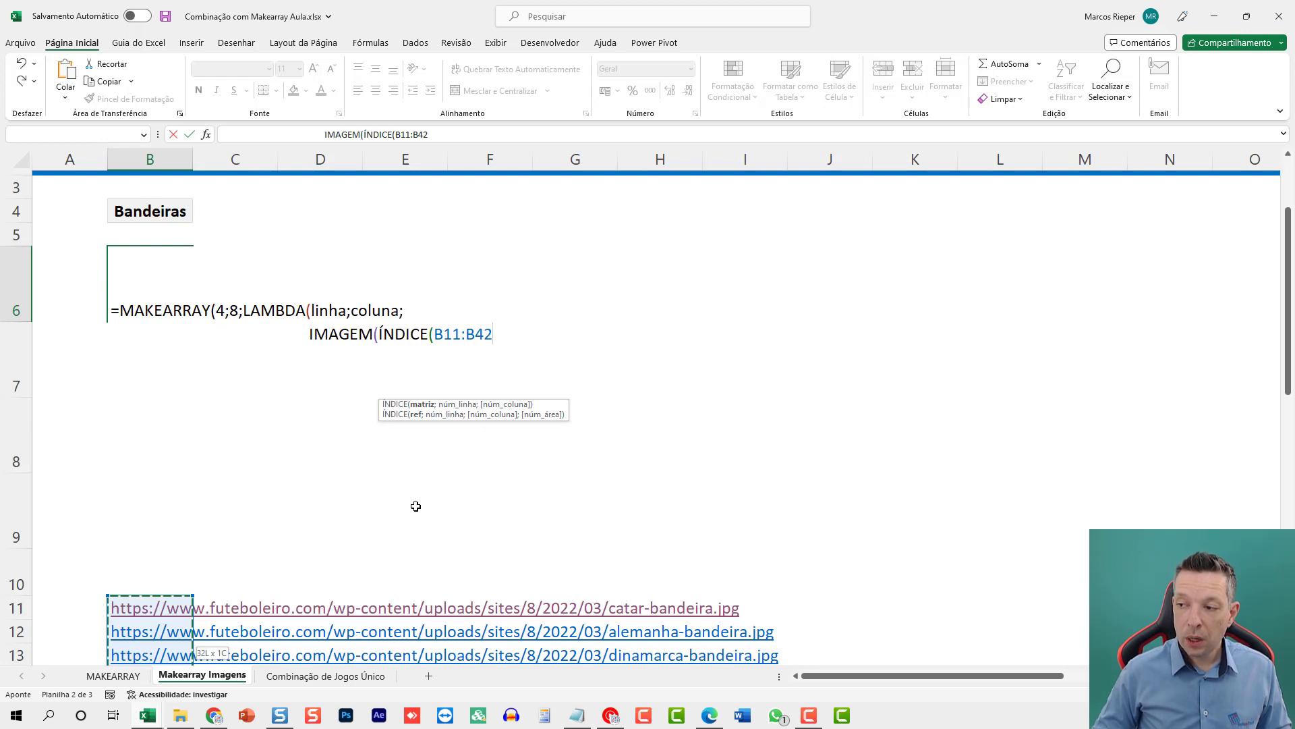
text(;)
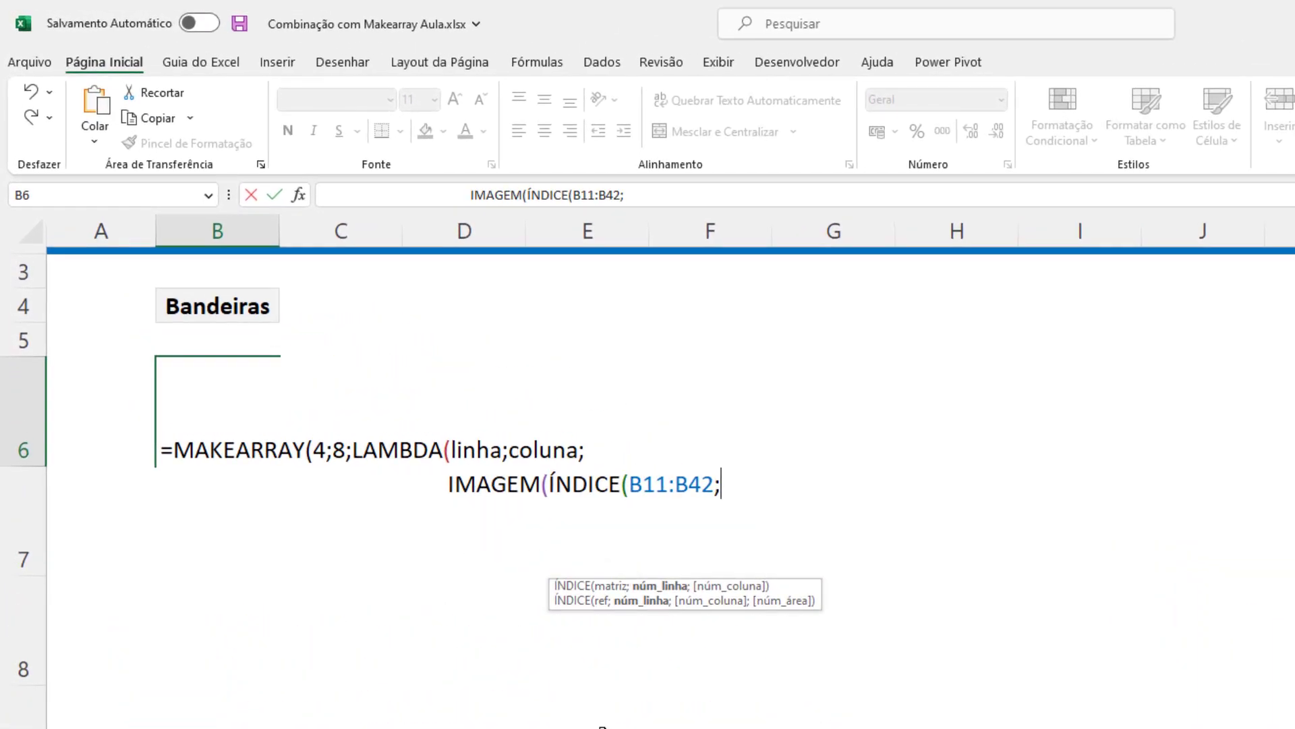
Step: Set ÍNDICE's row number to linha*8-8+coluna and its column number to 1, and review the terms of the row expression
text(linha*8)
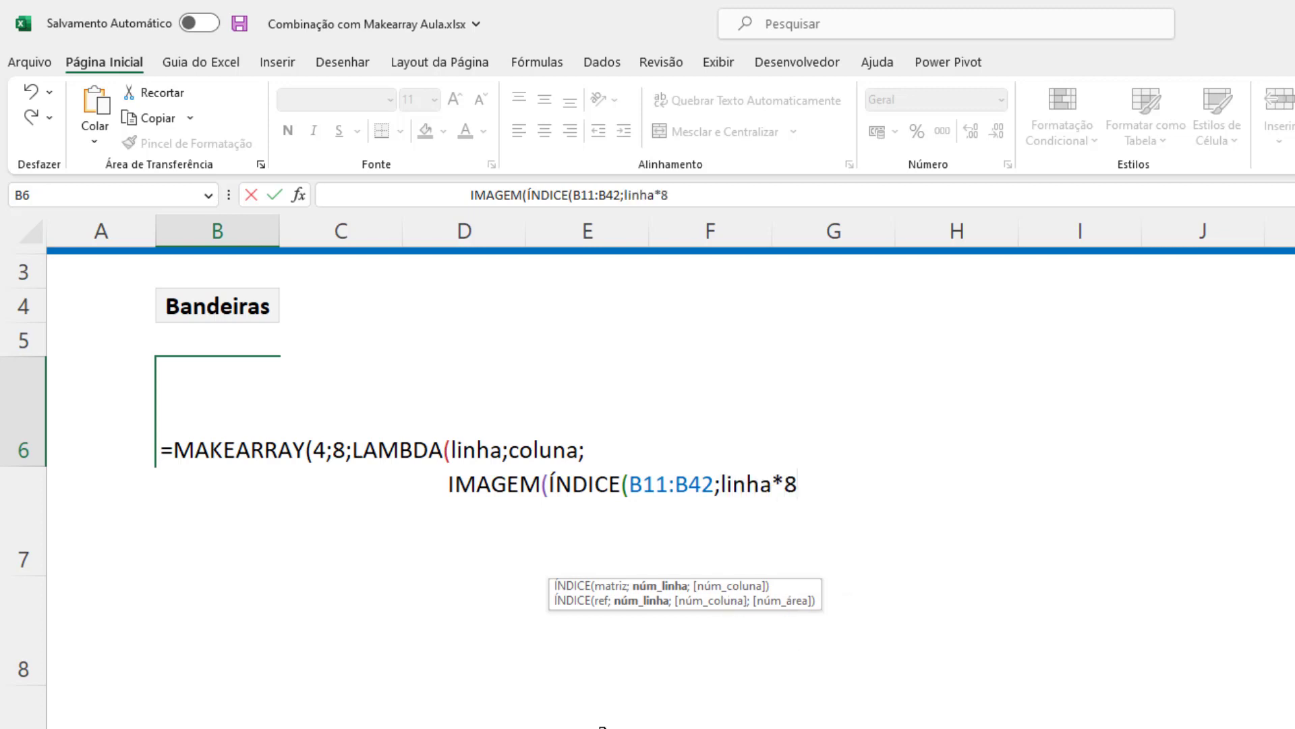
text(-8+coluna)
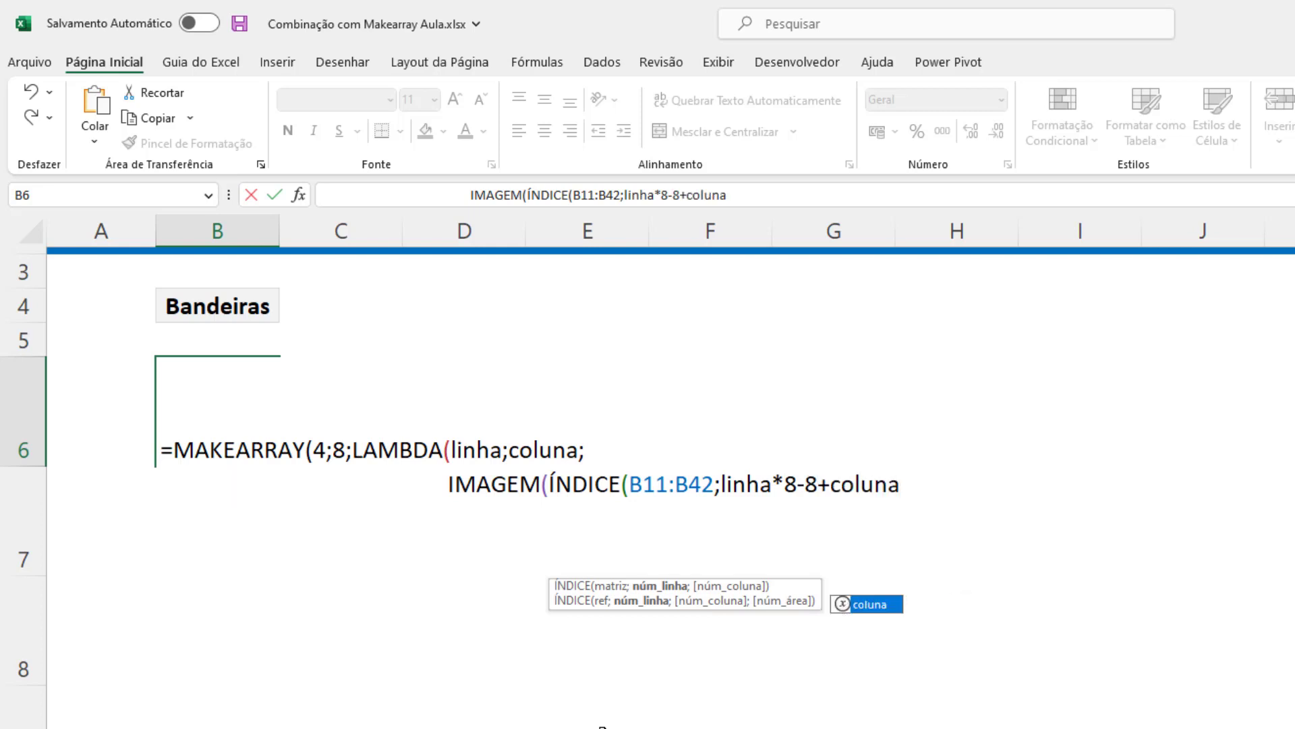
text(;1)
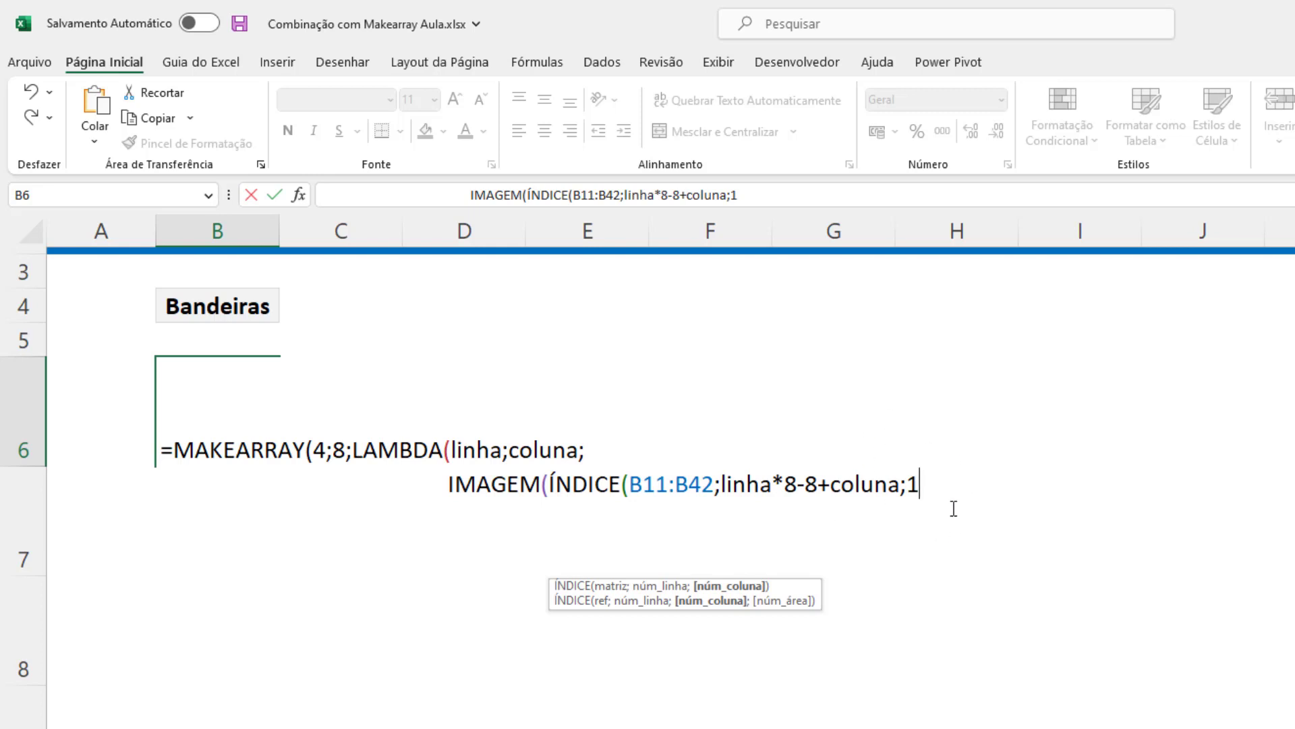
double_click(789, 484)
double_click(748, 486)
click(812, 483)
double_click(811, 483)
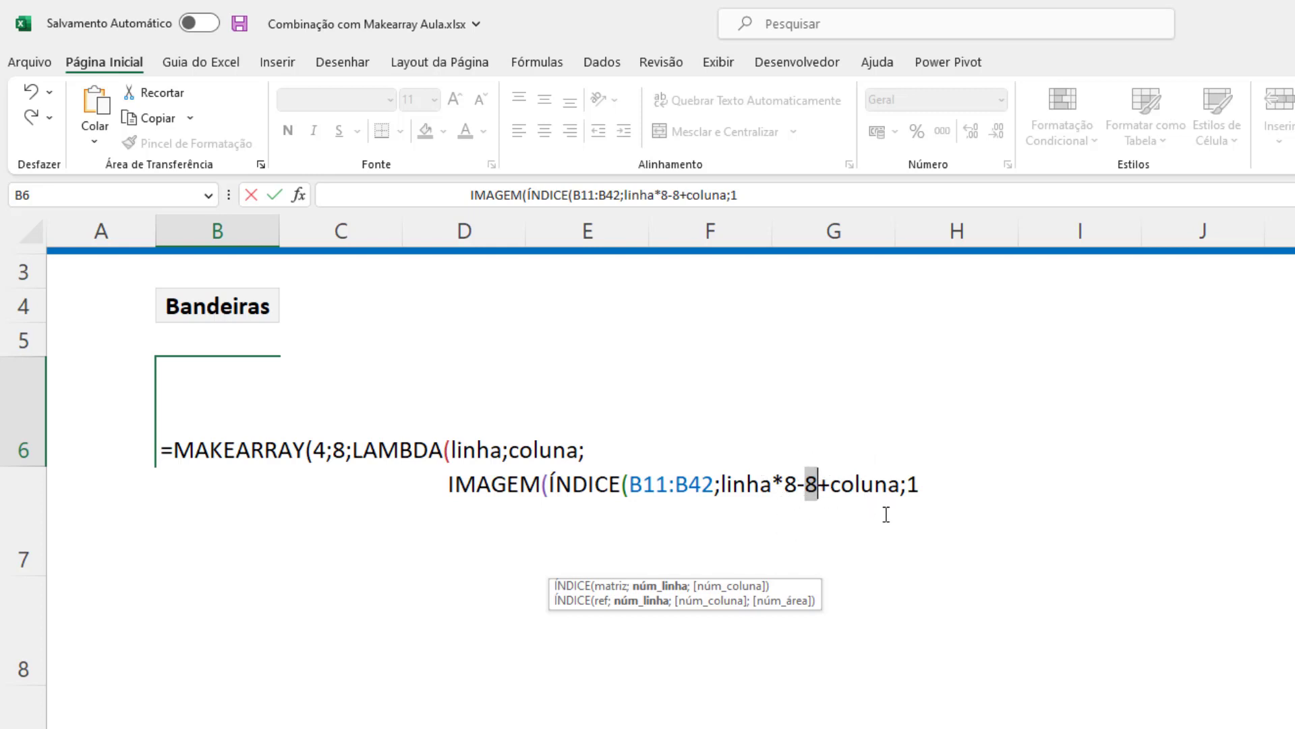
click(937, 478)
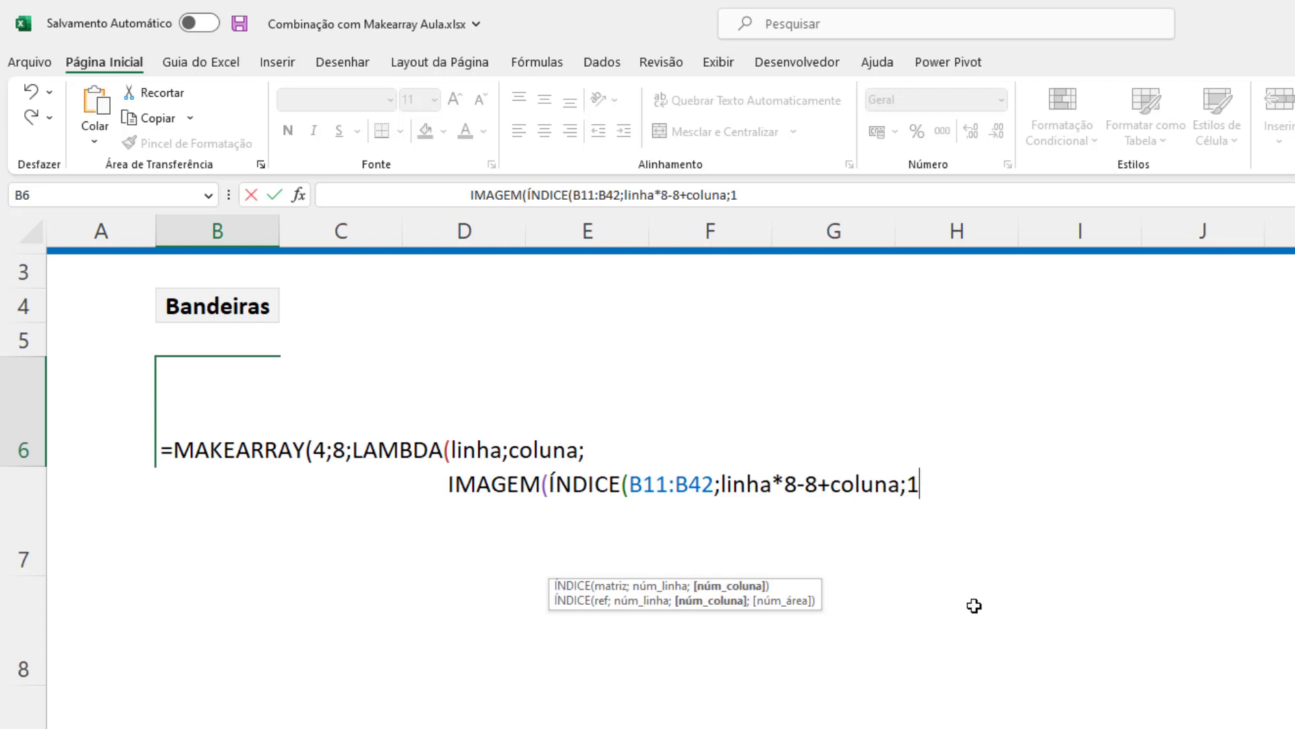
Step: Close the ÍNDICE, IMAGEM, LAMBDA and MAKEARRAY parentheses, check the bracket pairing, and enter the formula in B6
text())
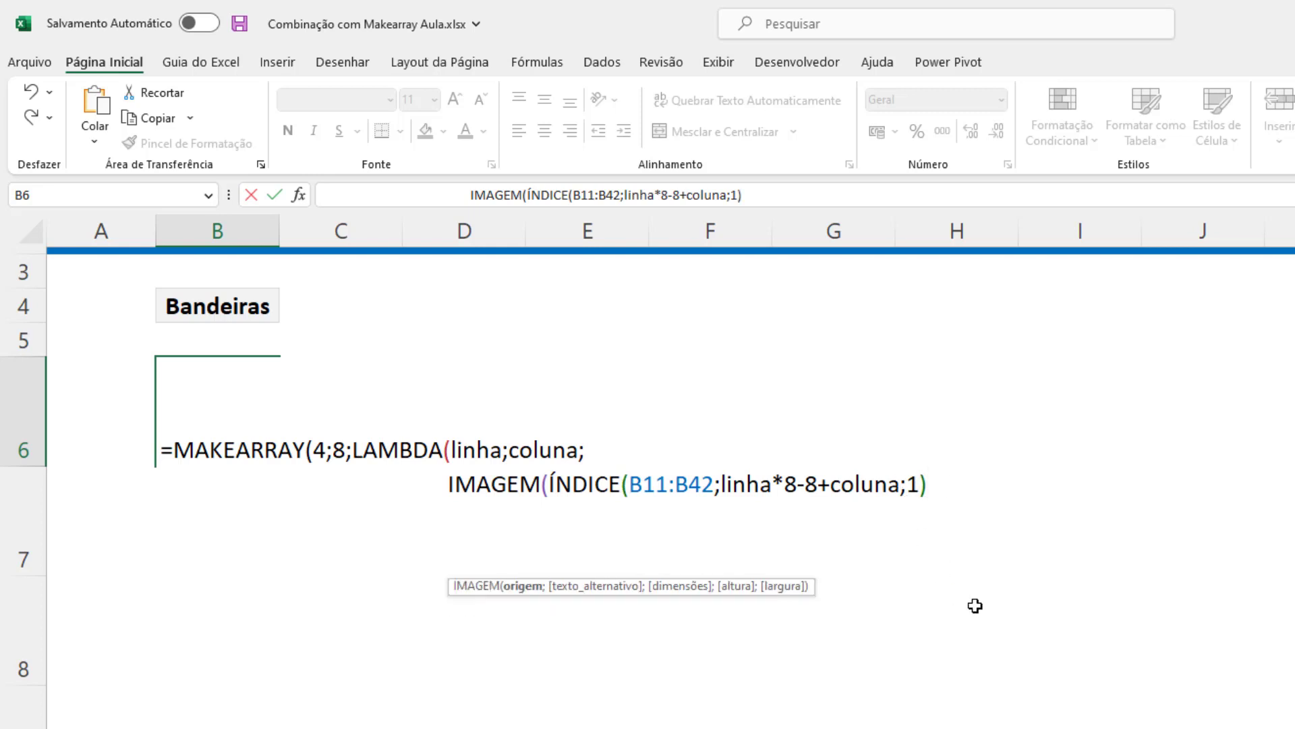
text())))
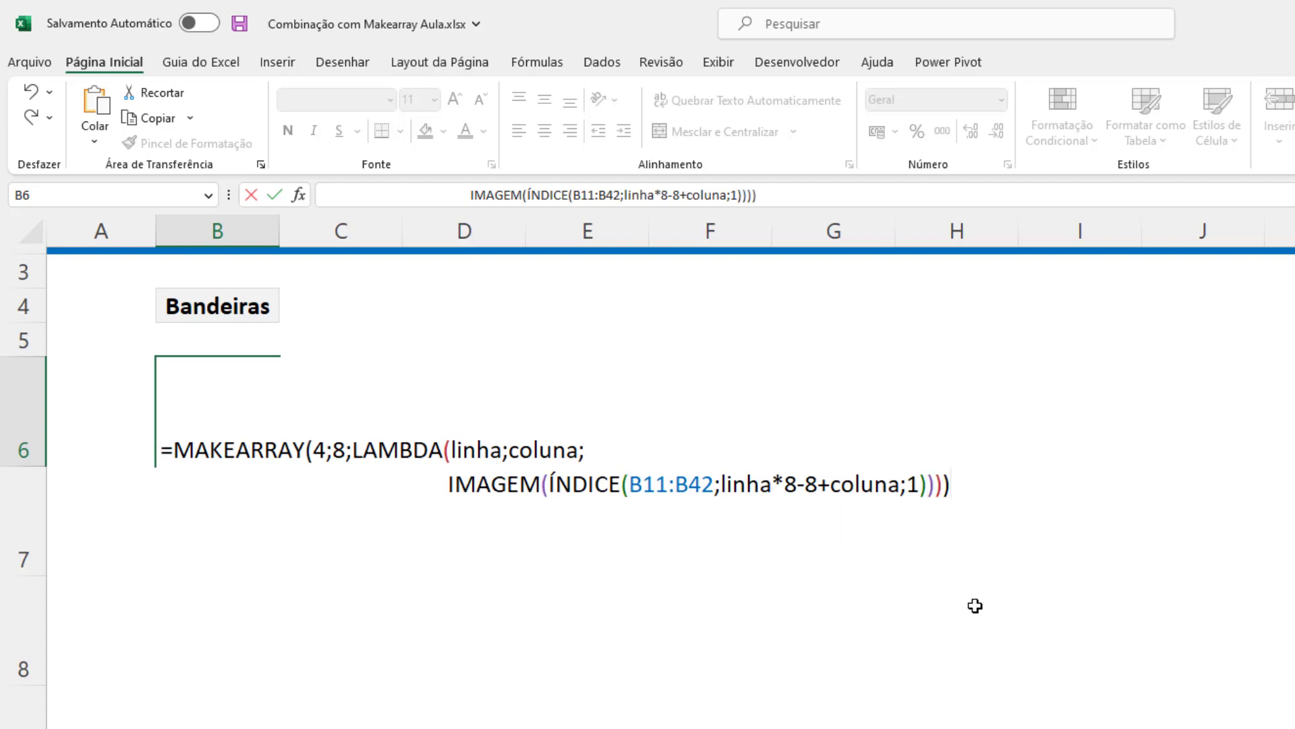
drag(952, 491, 935, 487)
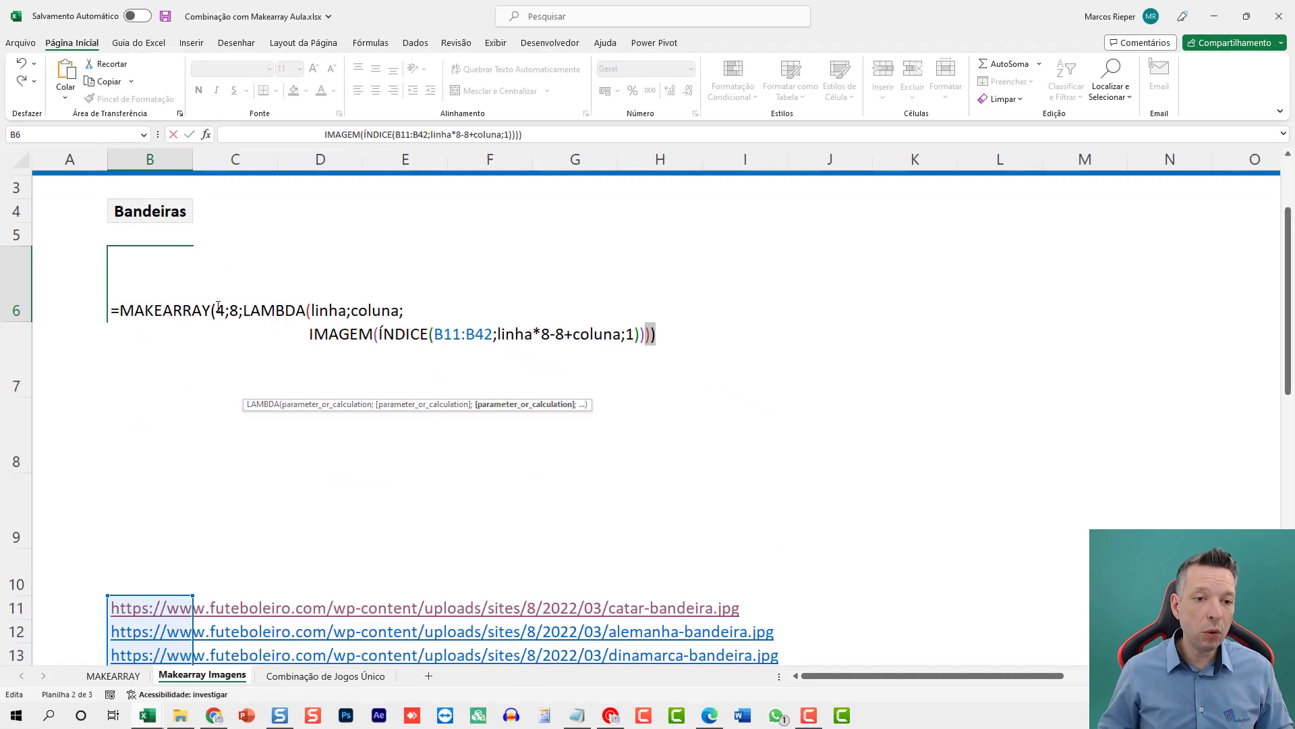
click(312, 450)
click(664, 334)
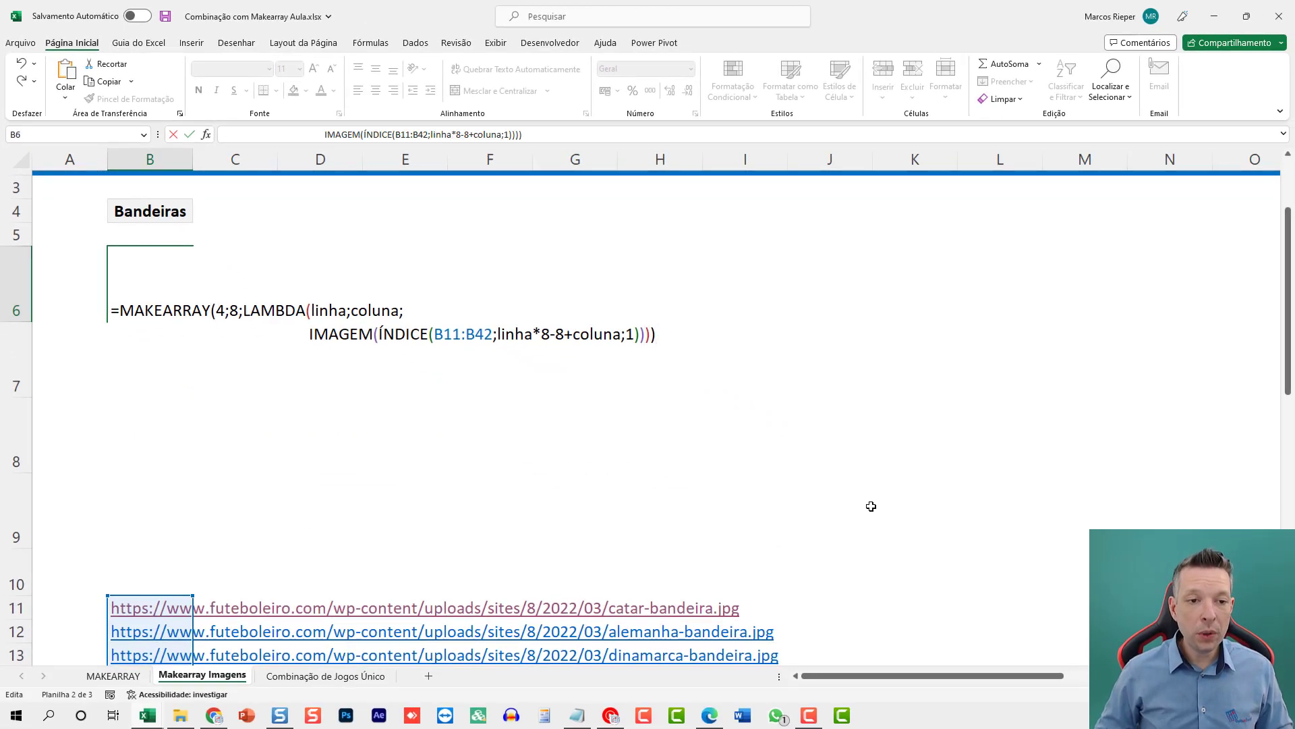
key(Return)
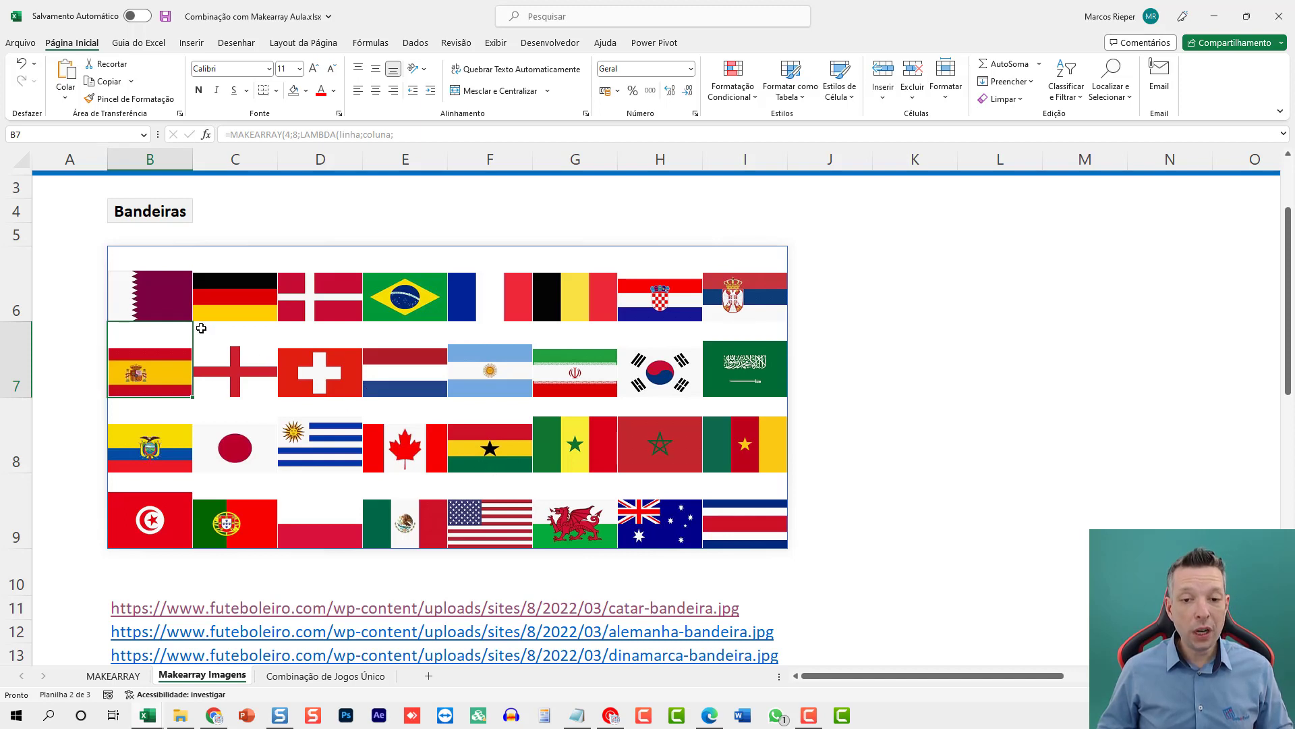
Step: Examine the B6 formula, focusing on its IMAGEM and ÍNDICE functions, and leave it without making changes
click(154, 301)
key(F2)
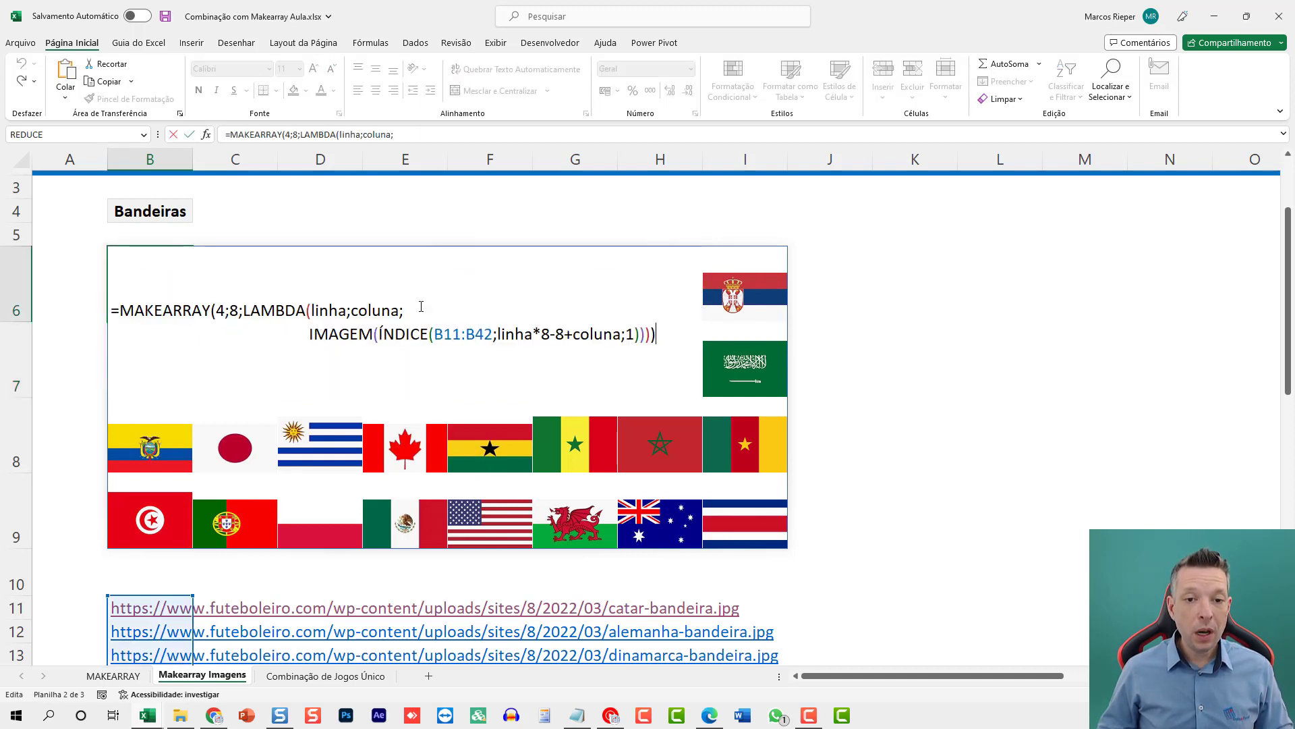
key(Escape)
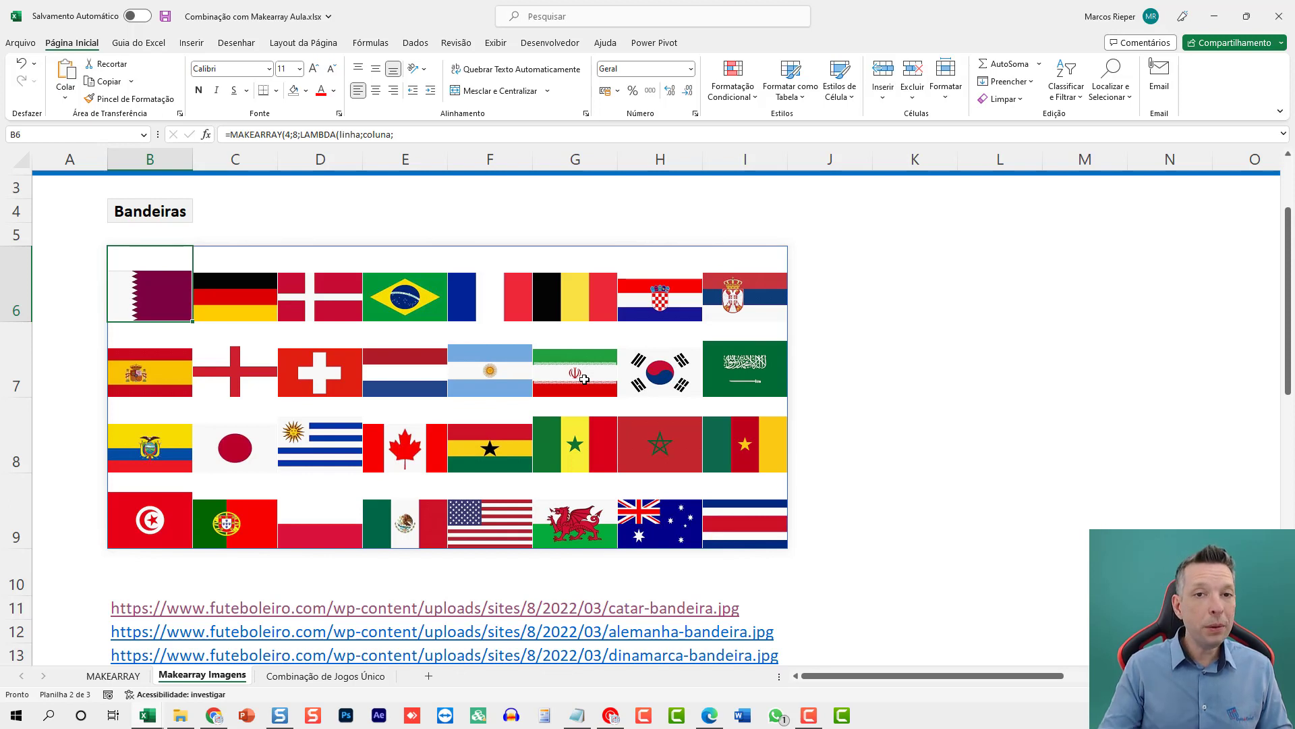
key(F2)
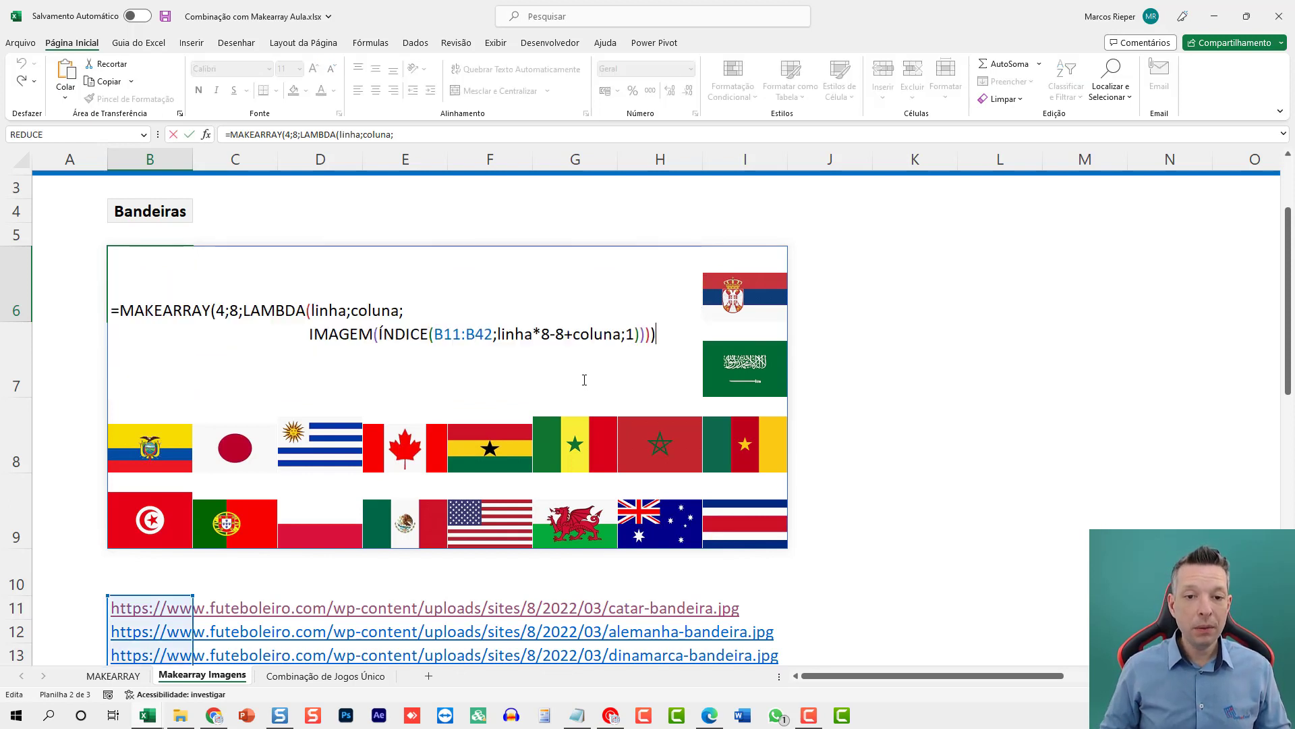
double_click(354, 335)
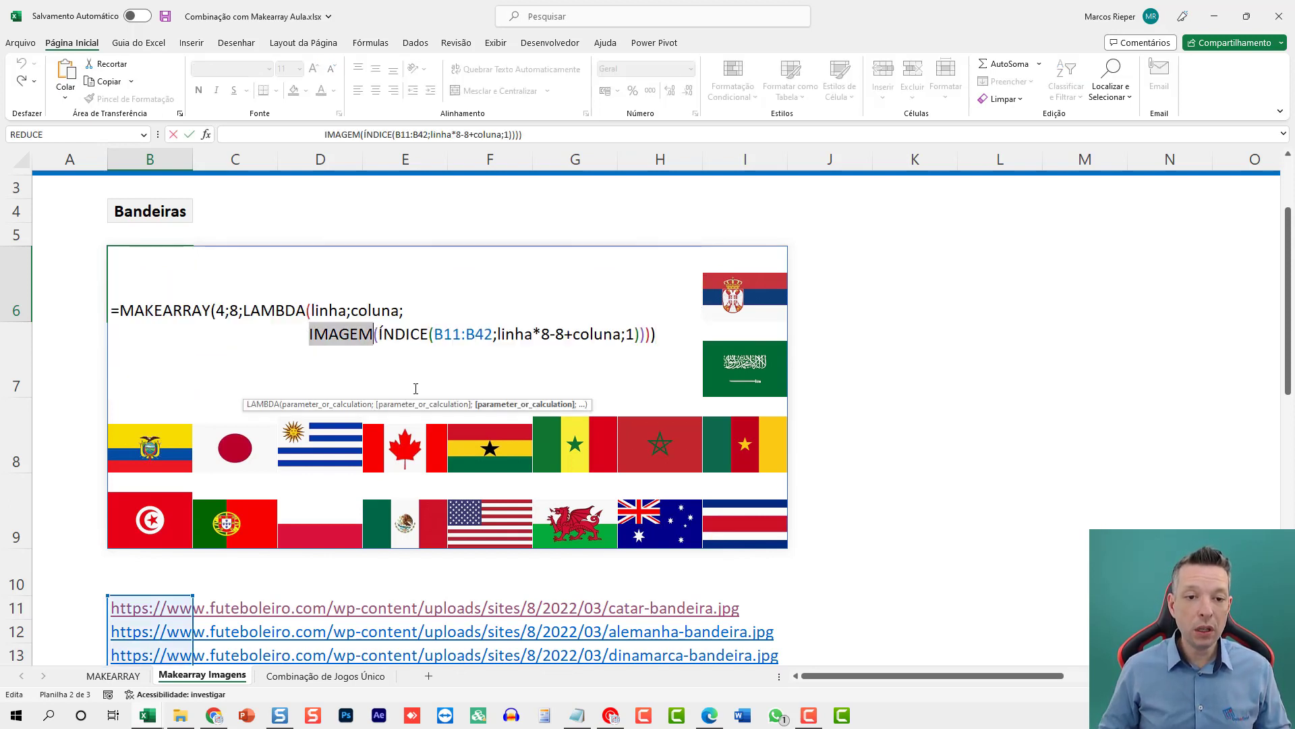
double_click(407, 336)
double_click(359, 336)
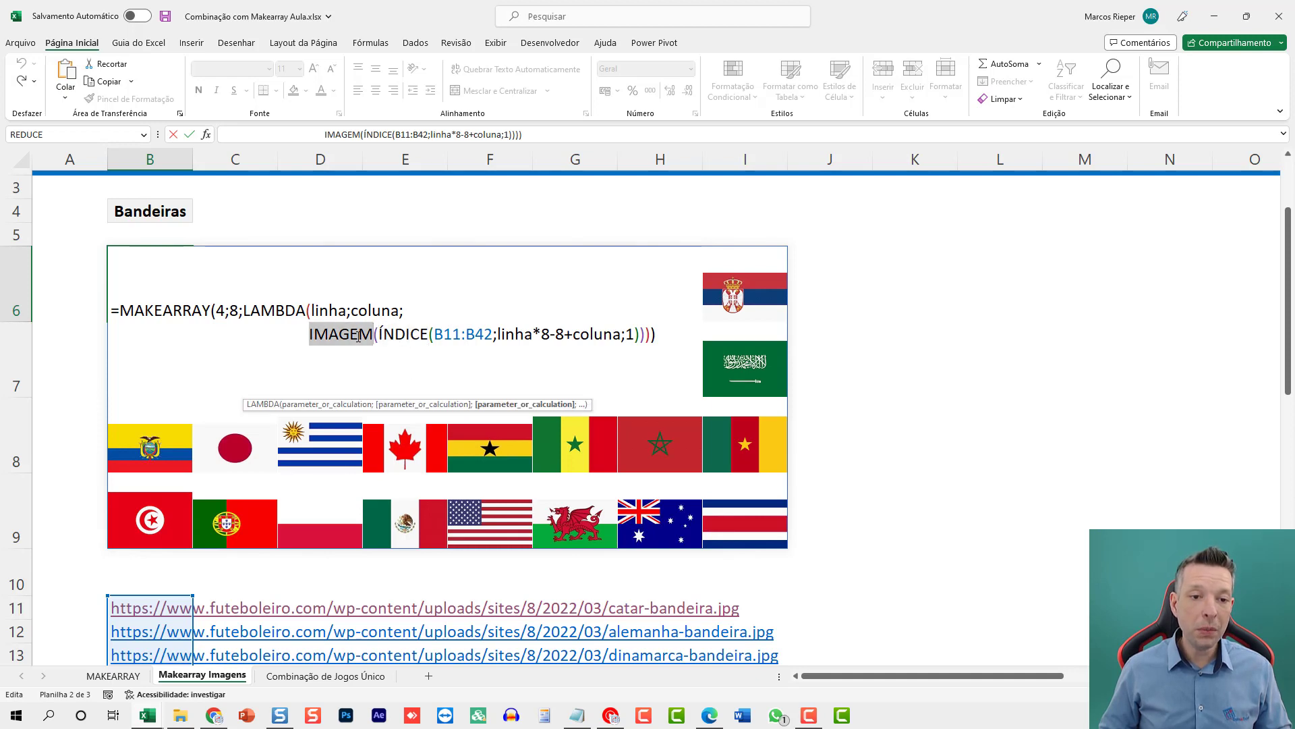
key(Escape)
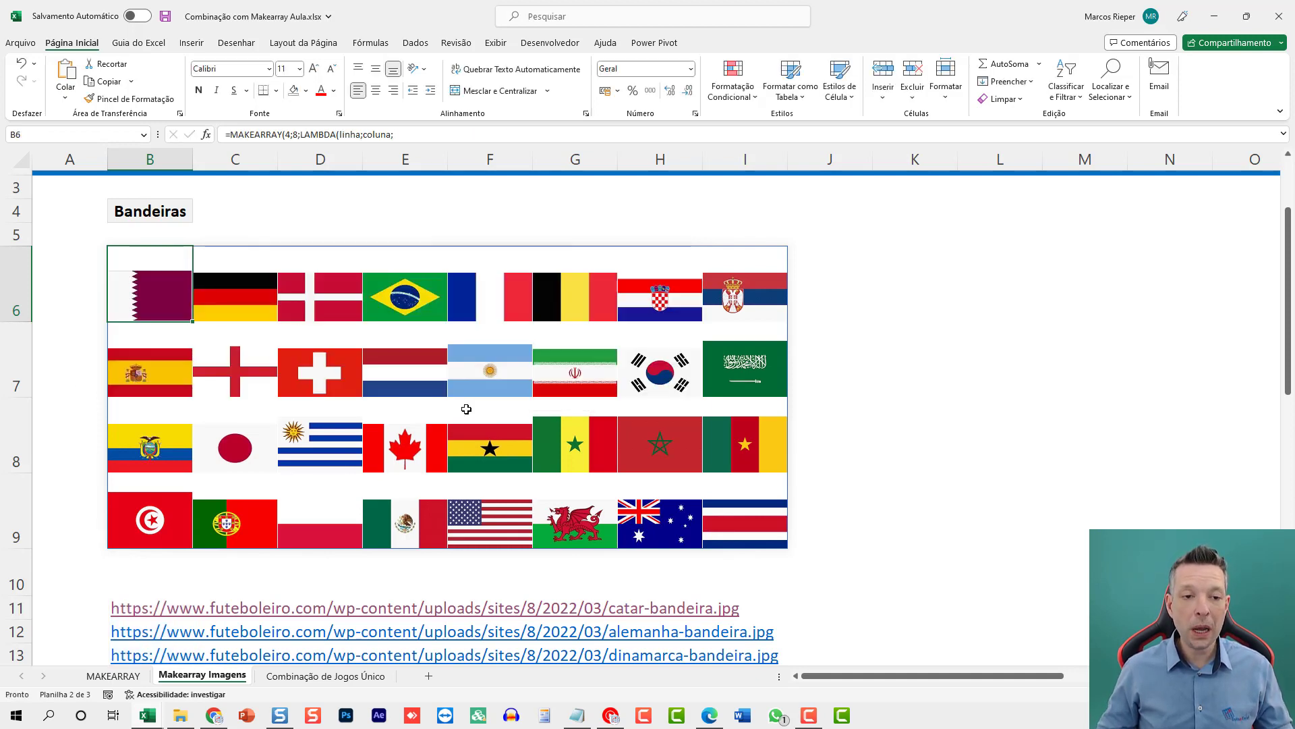
Step: On the Combinação de Jogos Único sheet, widen column B so the full team names fit in the Time list
click(342, 676)
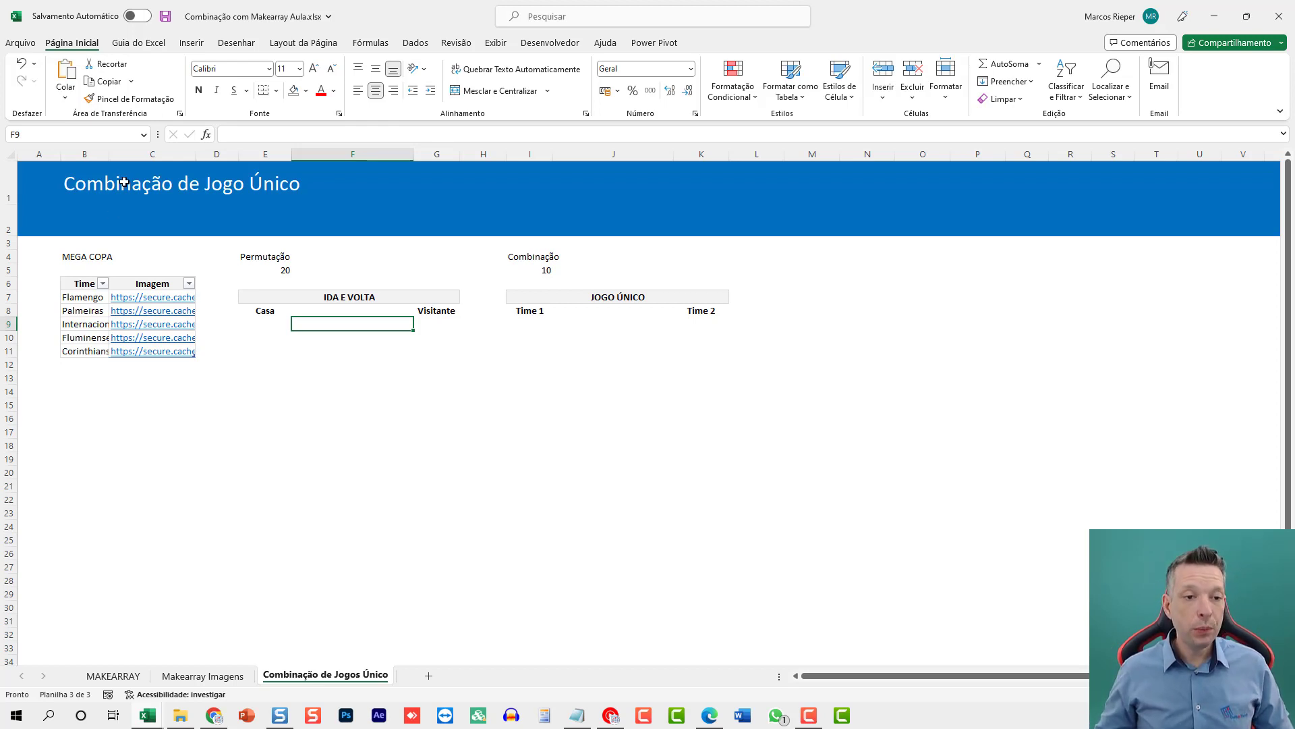
drag(110, 154, 125, 153)
drag(203, 414, 207, 407)
scroll(228, 388, up, 5)
key(ctrl+Home)
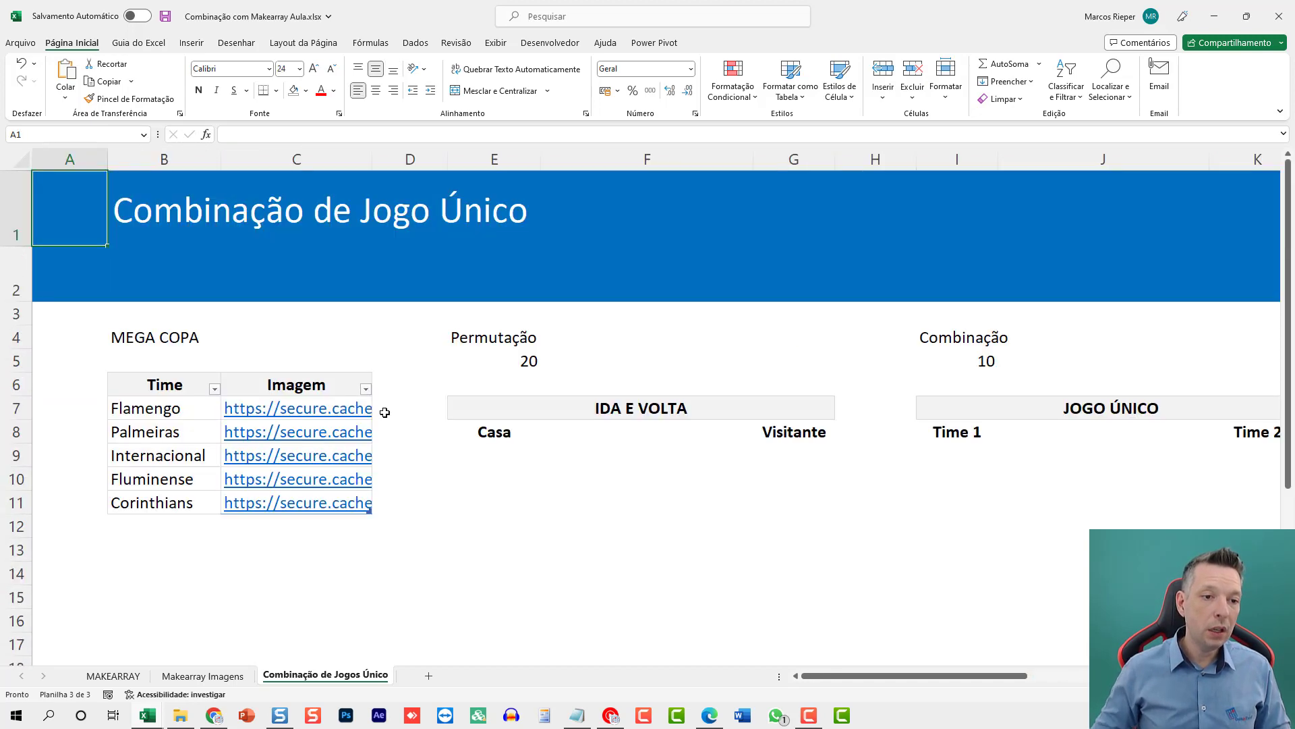
Step: Review the MEGA COPA team list and the arguments of the PERMUT formula in E5, leaving the formula as it is
drag(182, 410, 203, 531)
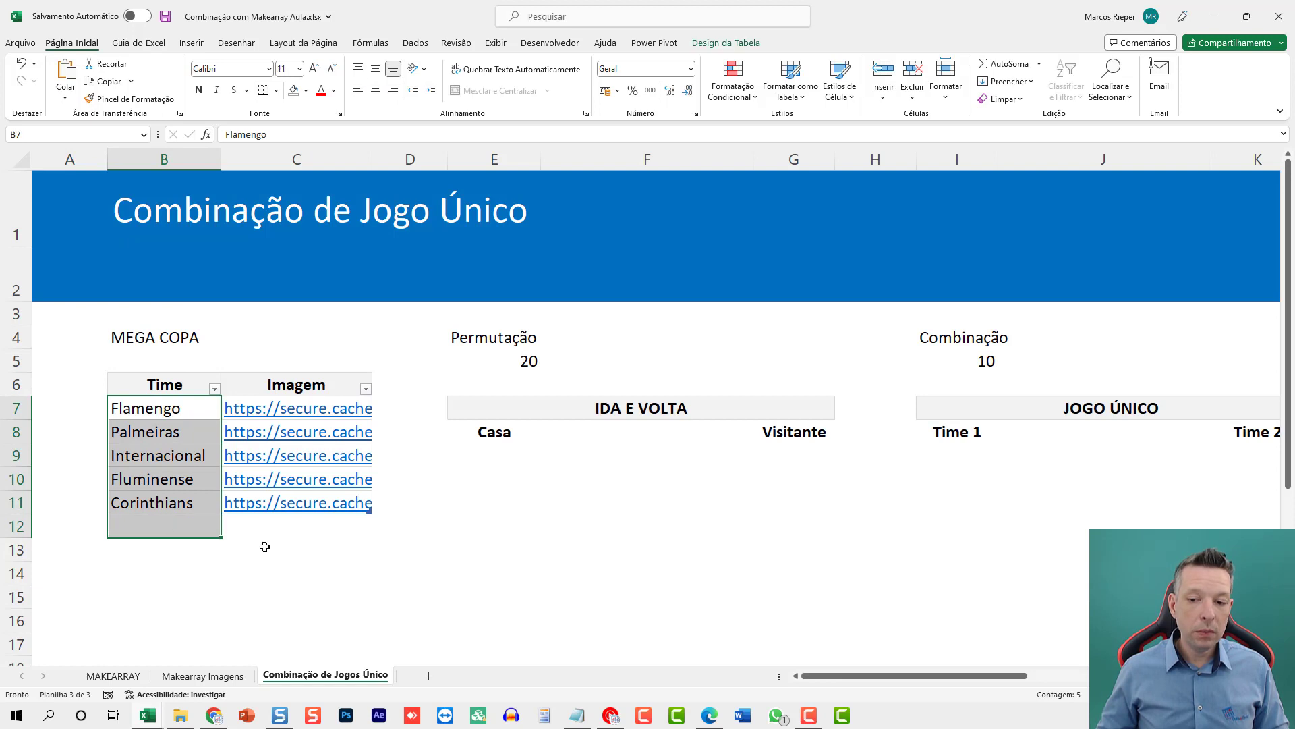
click(165, 339)
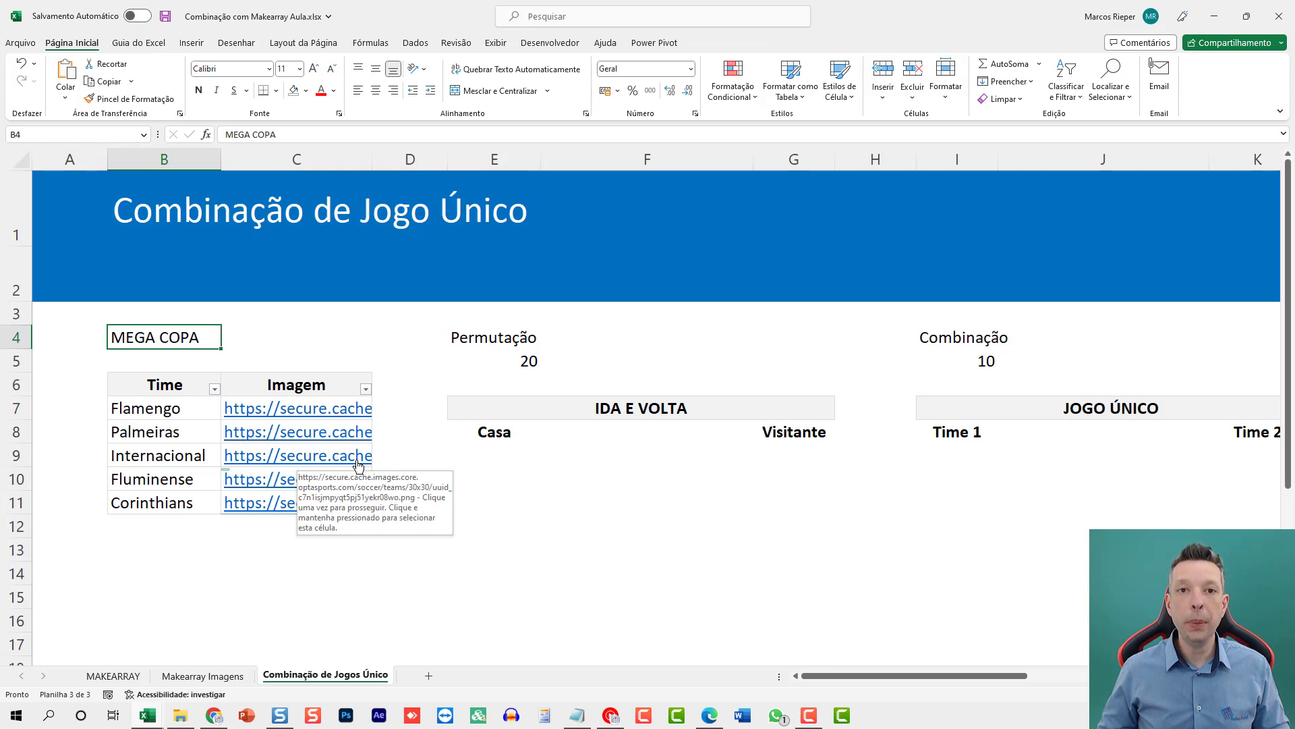
ctrl+scroll(628, 447, down, 2)
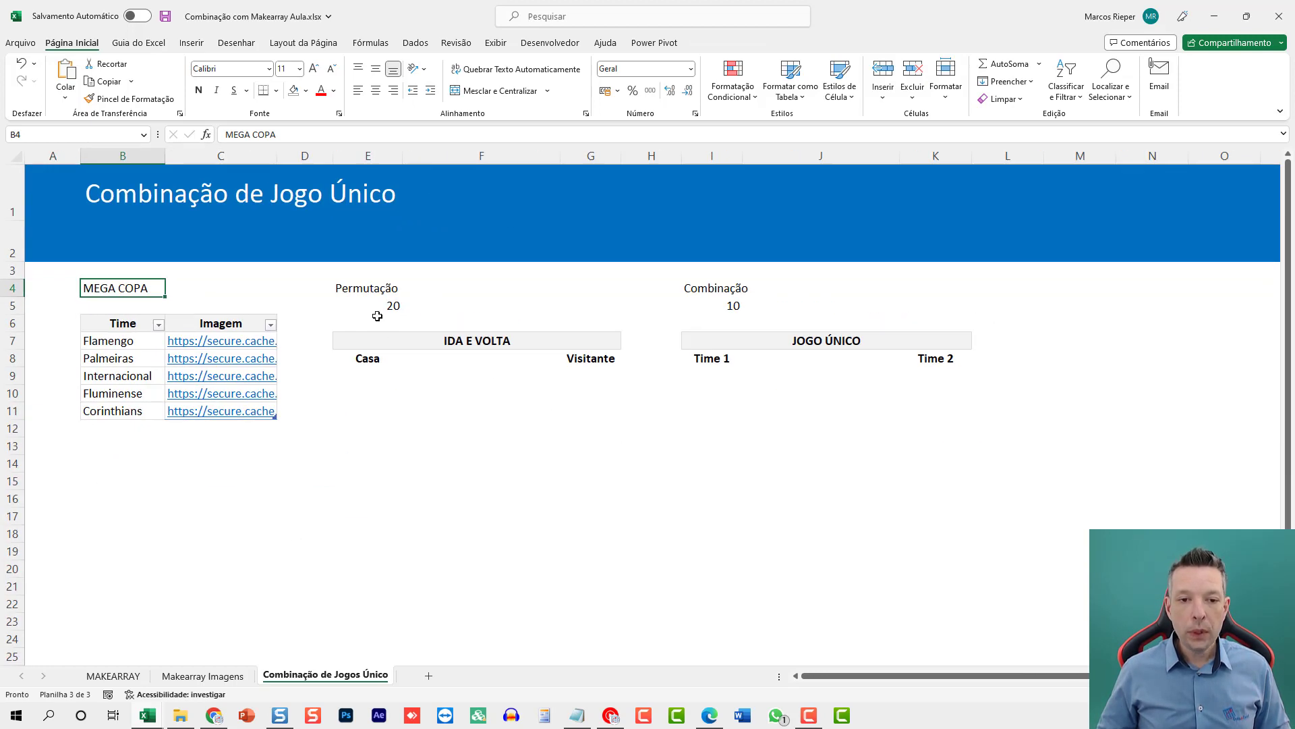
double_click(379, 304)
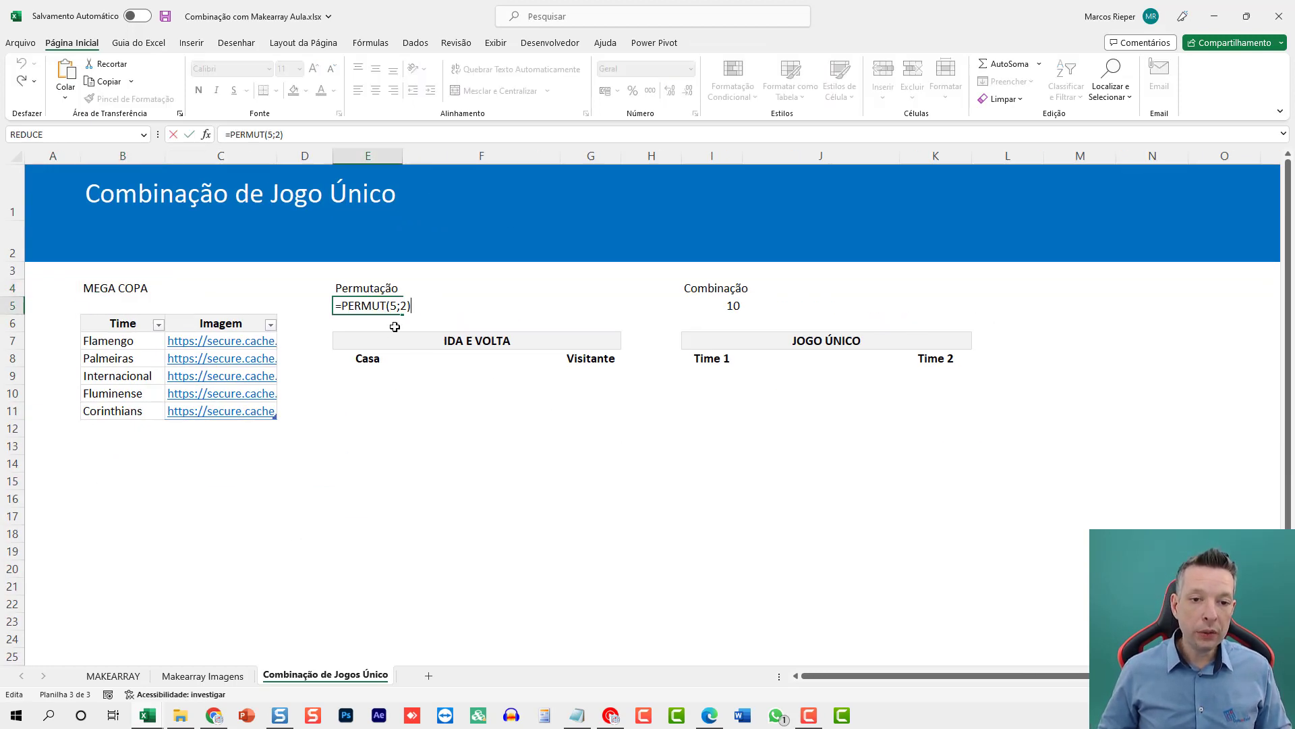
key(Escape)
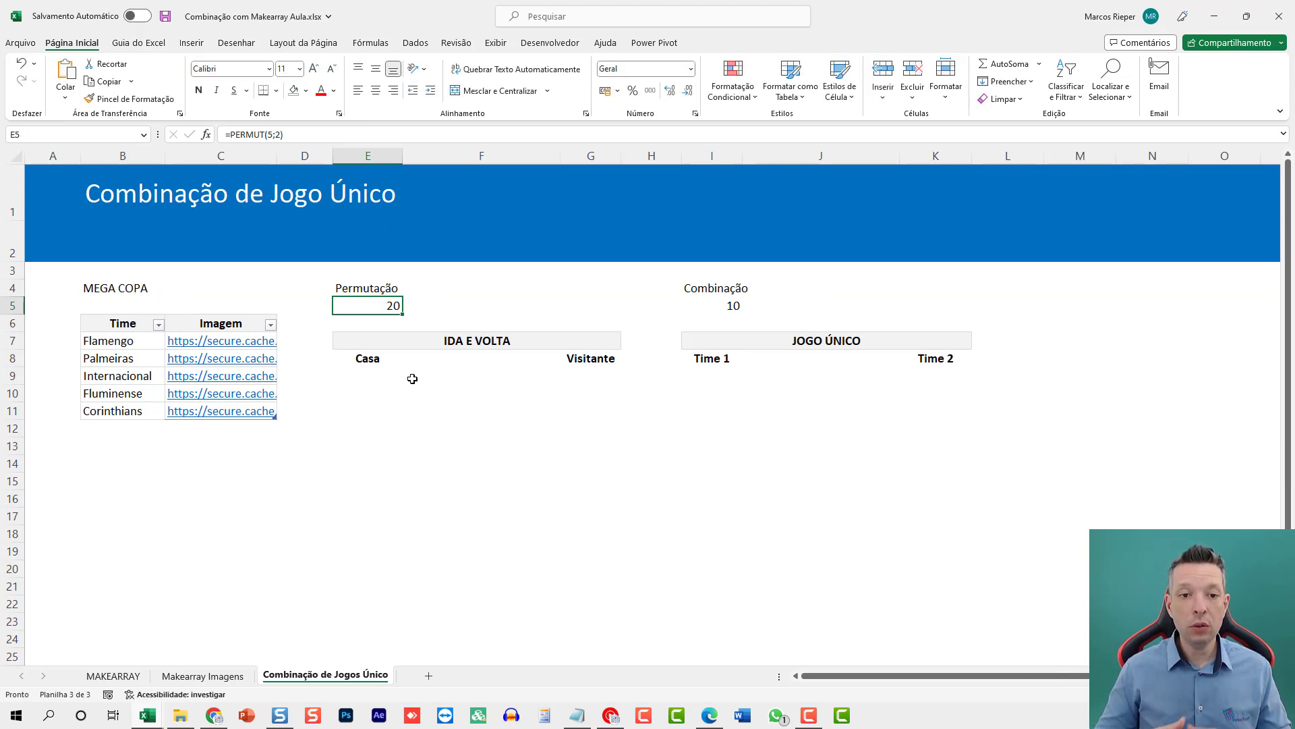
scroll(412, 378, up, 3)
scroll(408, 414, up, 2)
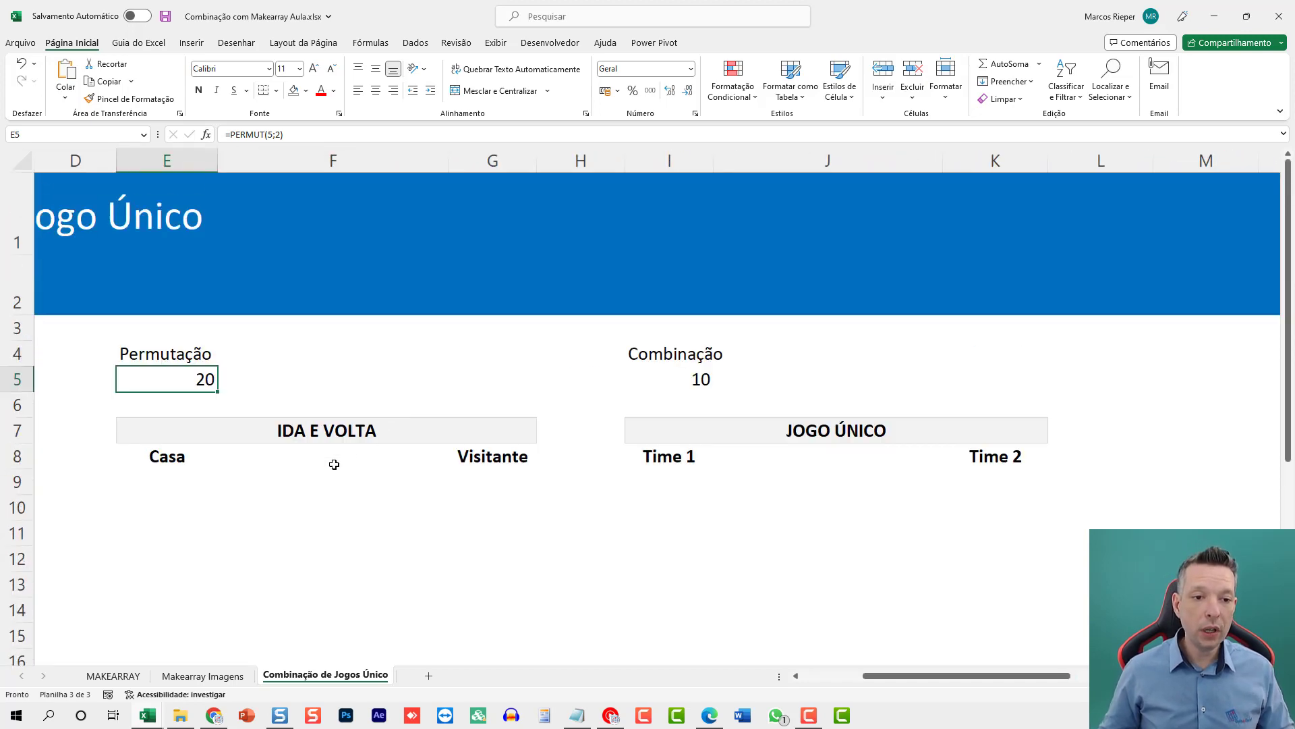
key(F2)
drag(936, 675, 881, 675)
key(Left)
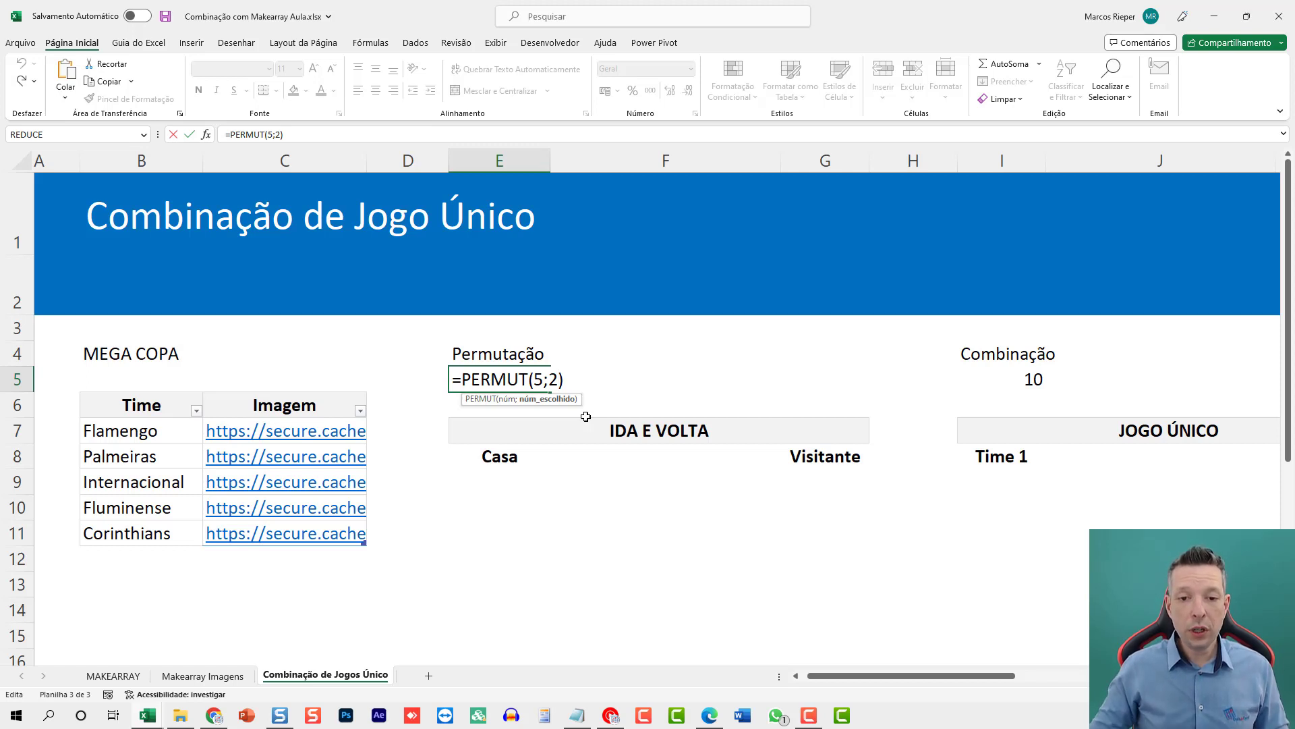
key(ctrl+Return)
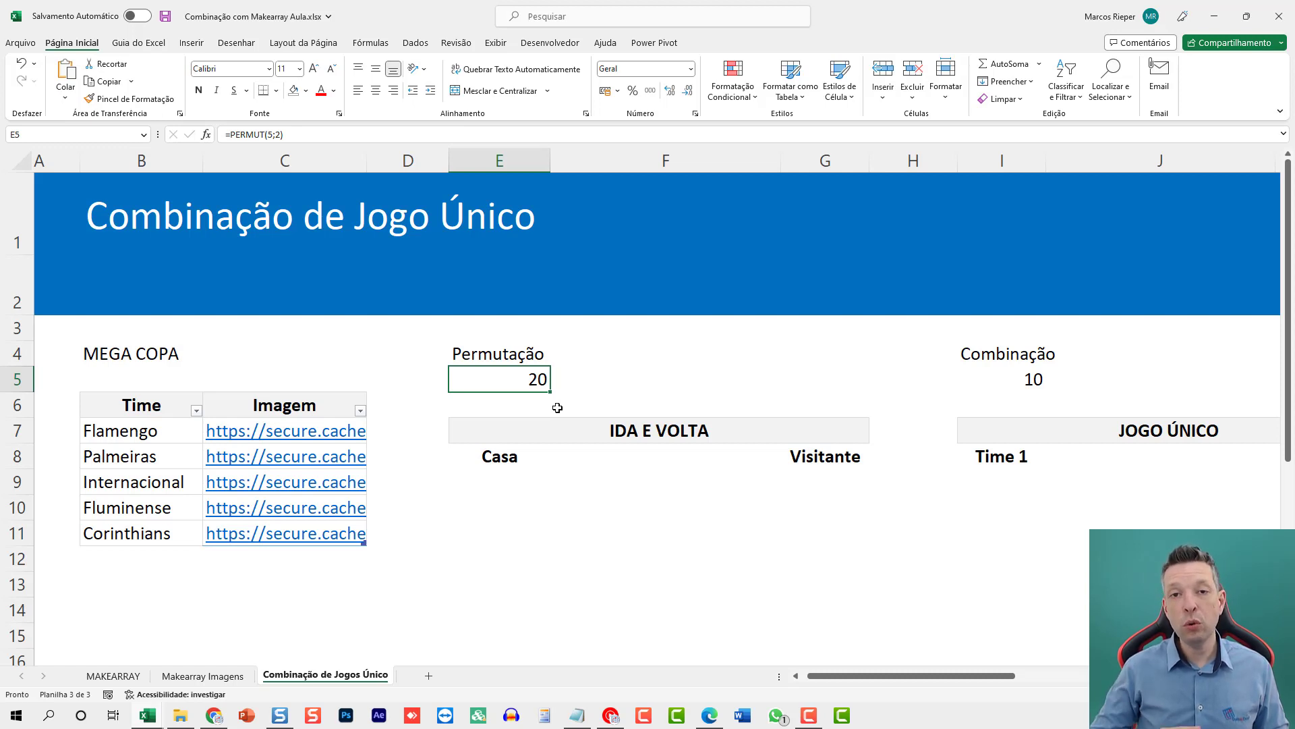
Step: Try the PERMUT formula in E5 with 20 teams instead of 5, and undo that change
key(F2)
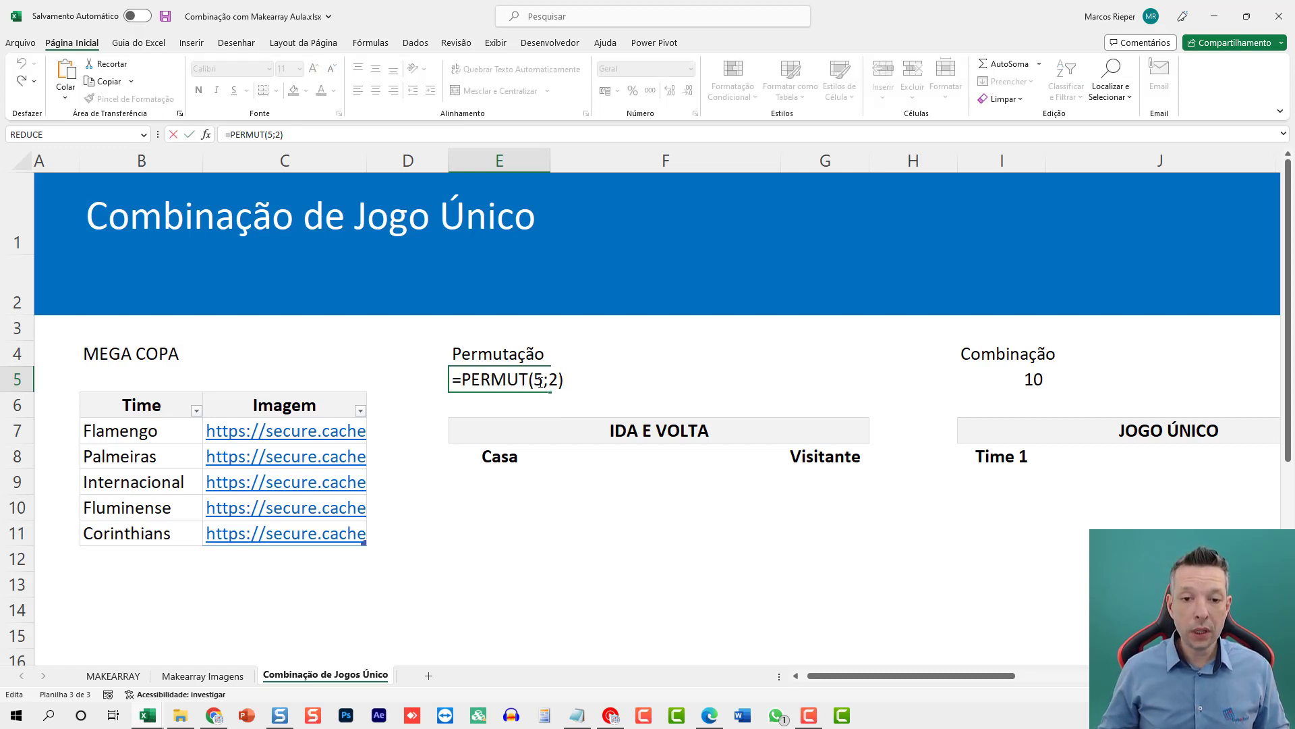
double_click(540, 382)
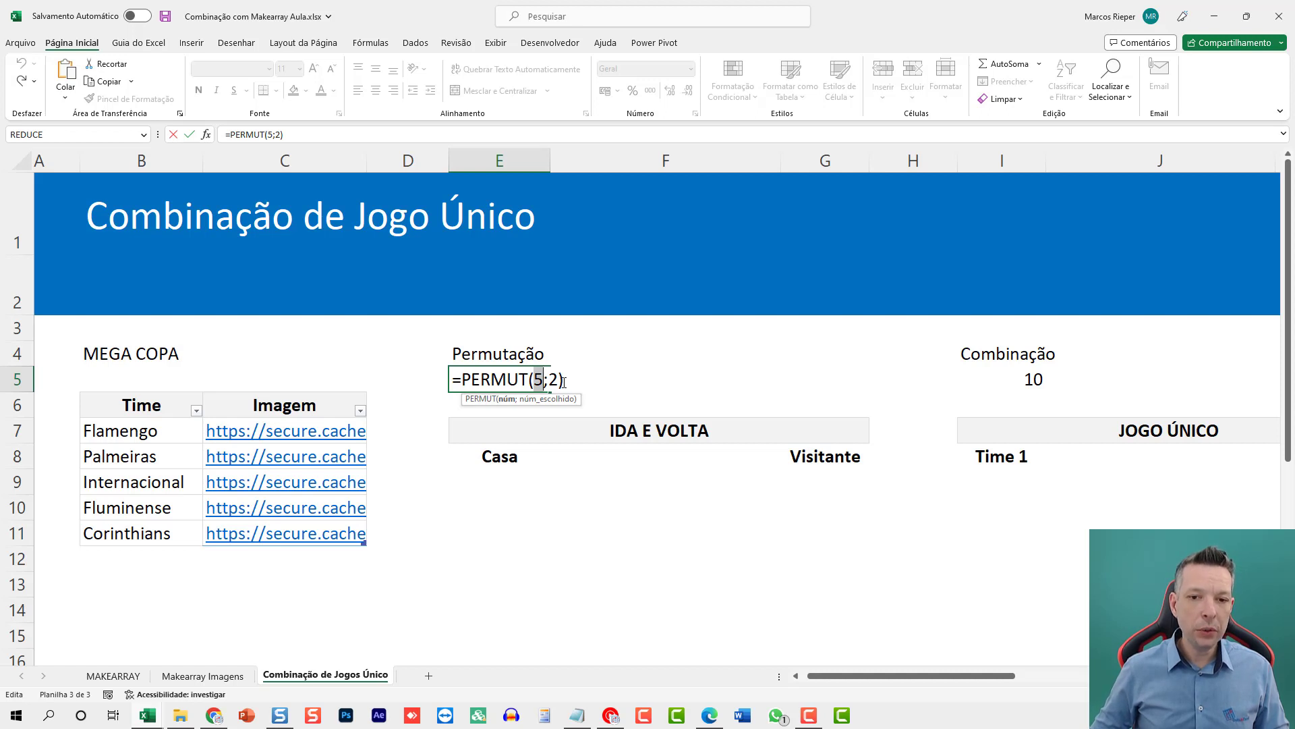
text(20)
key(Return)
key(Up)
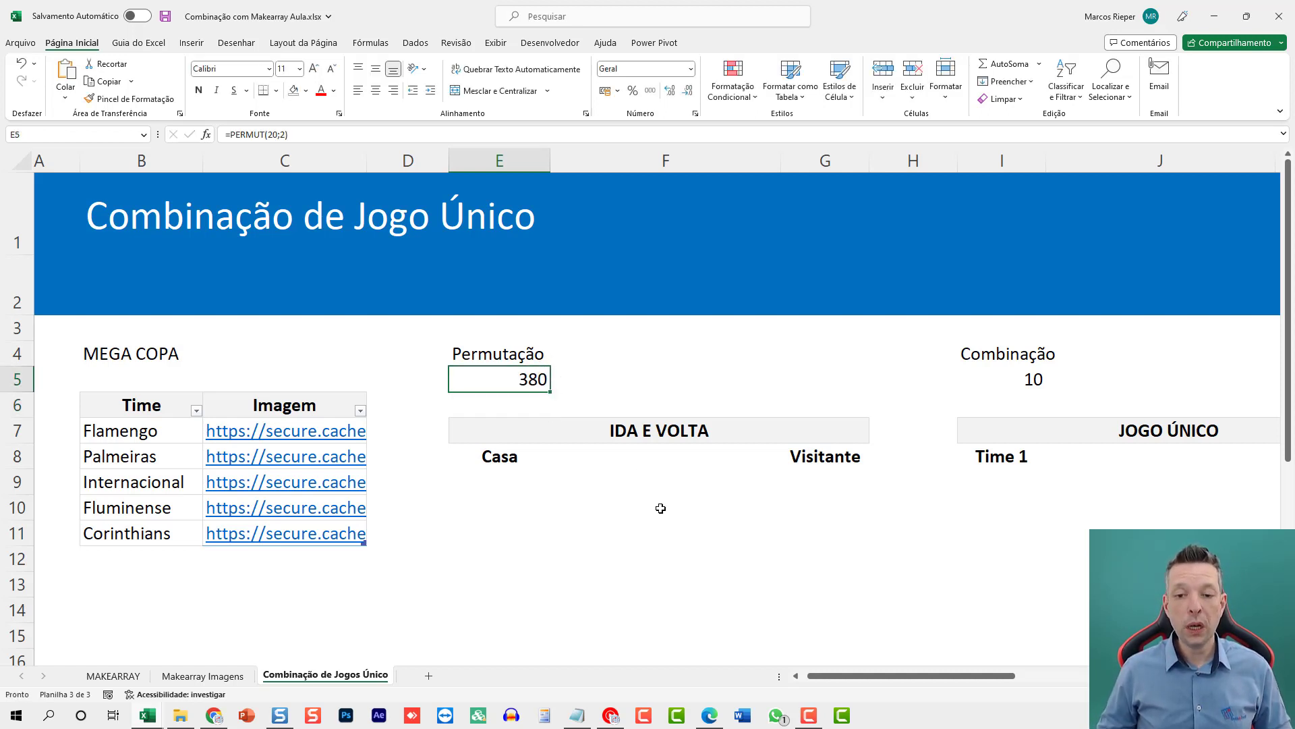
key(ctrl+z)
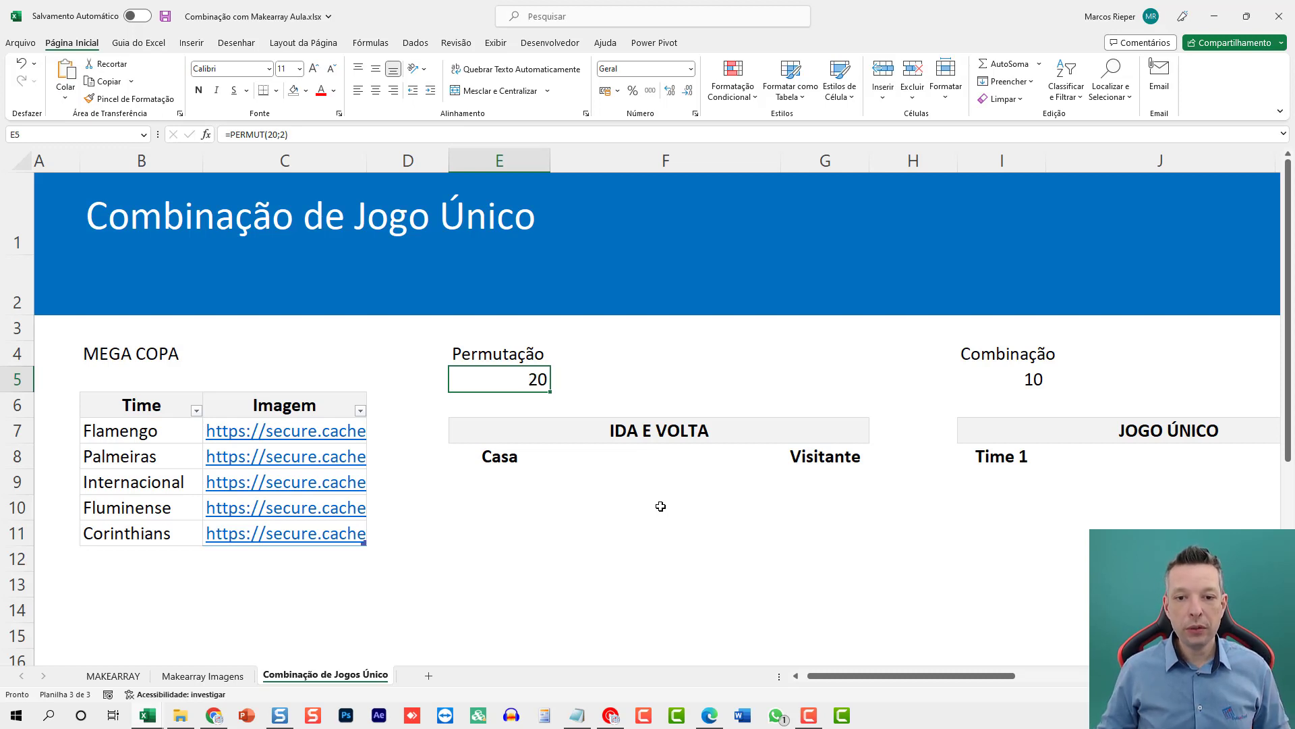
Step: Examine the COMBIN formula in I5 against the team list and the permutation result, without changing it
click(1026, 379)
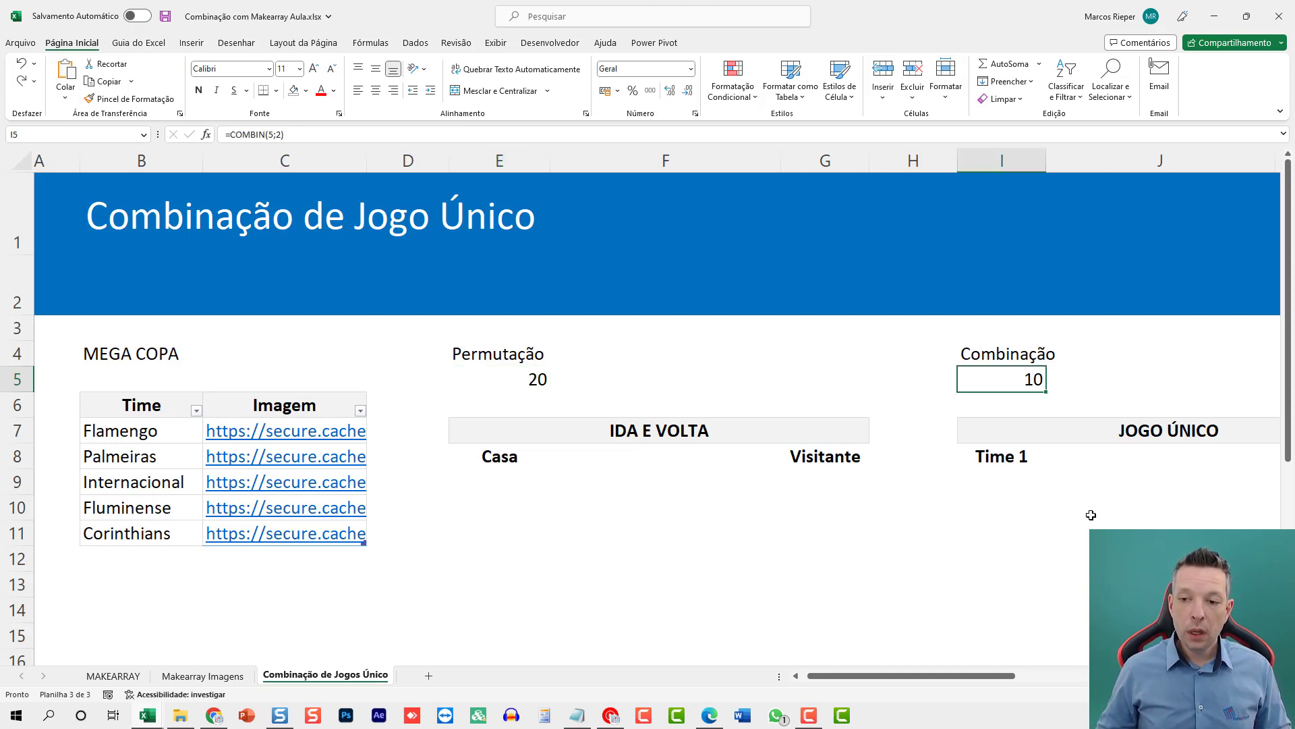
key(Right)
key(Right)
key(Right)
key(Left)
key(Left)
key(Left)
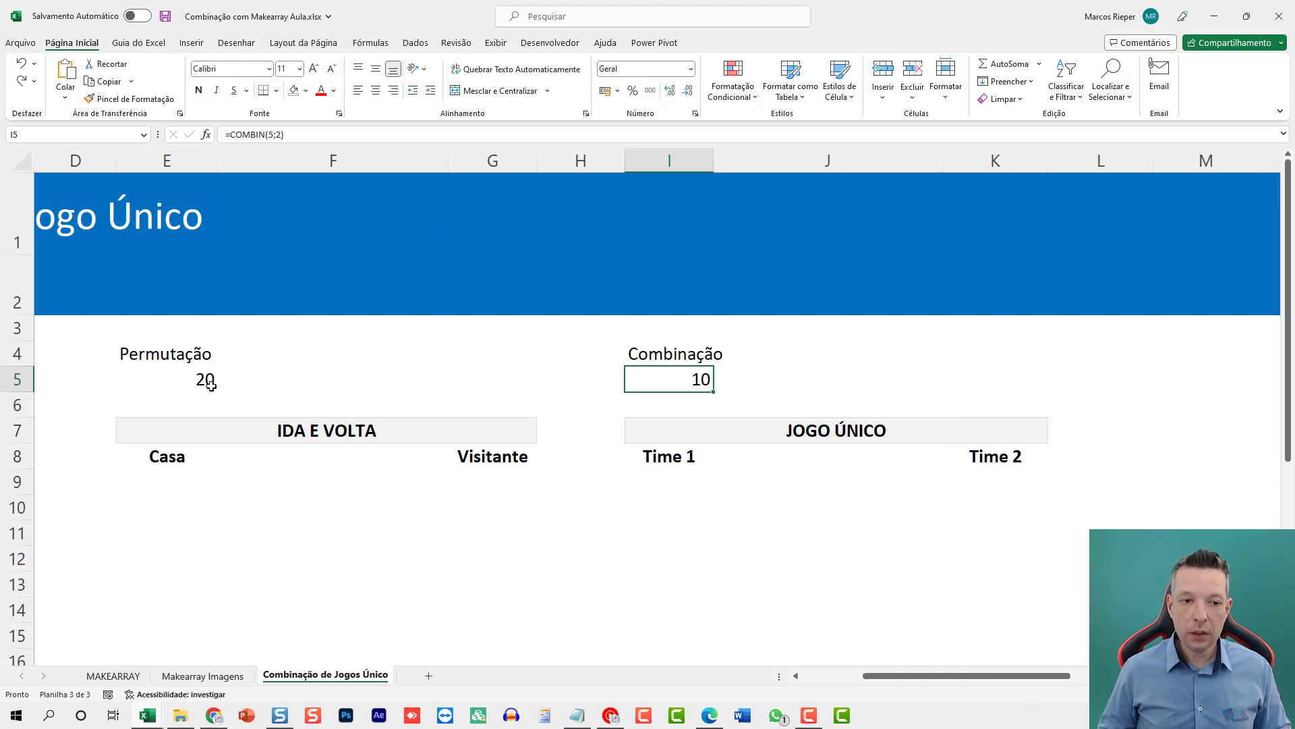
double_click(714, 388)
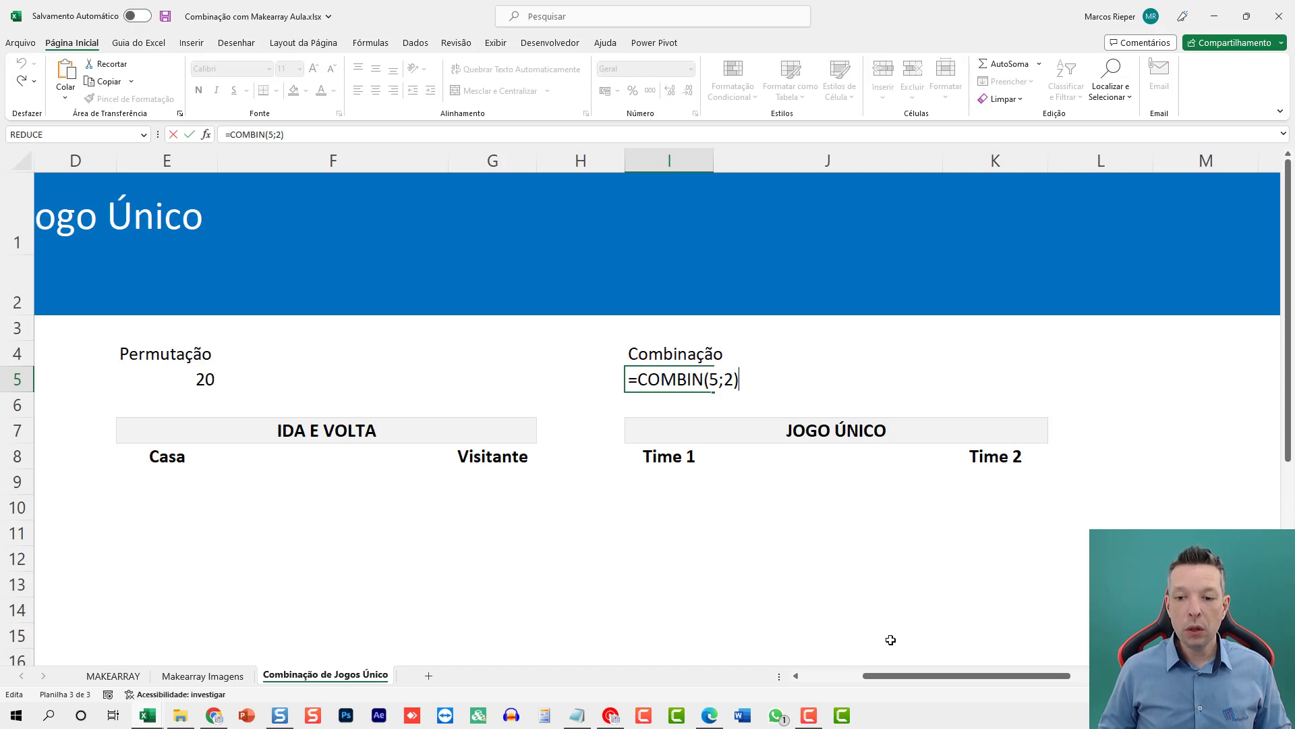
drag(905, 676, 853, 677)
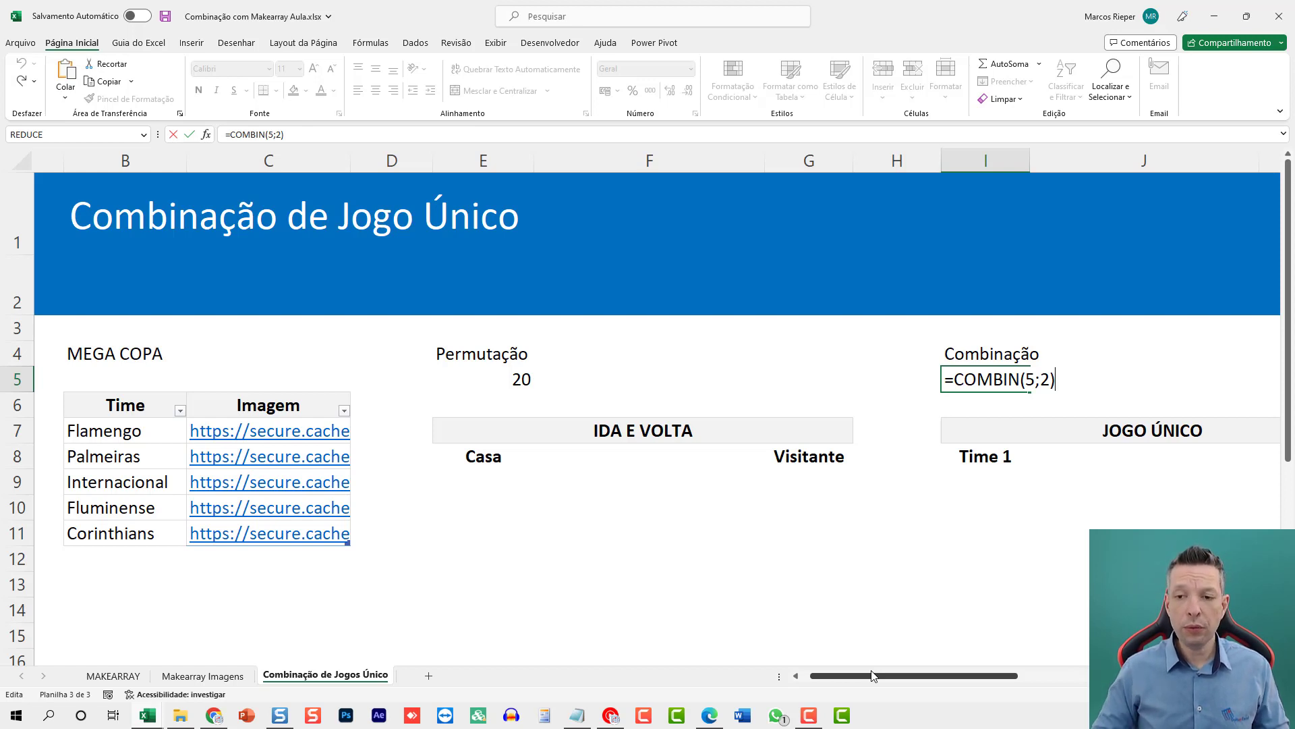
key(ctrl+Return)
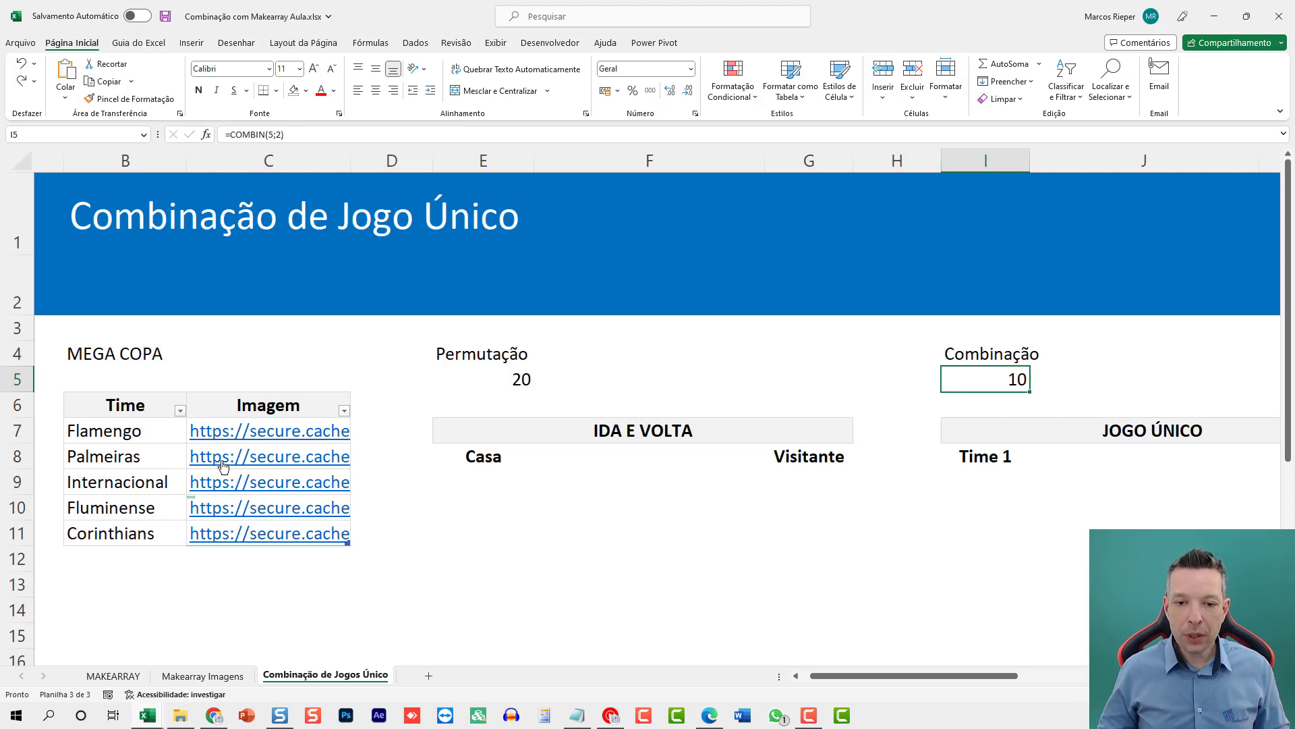
Step: Select cell F9 beneath the IDA E VOLTA headings, with the team table in view
click(631, 475)
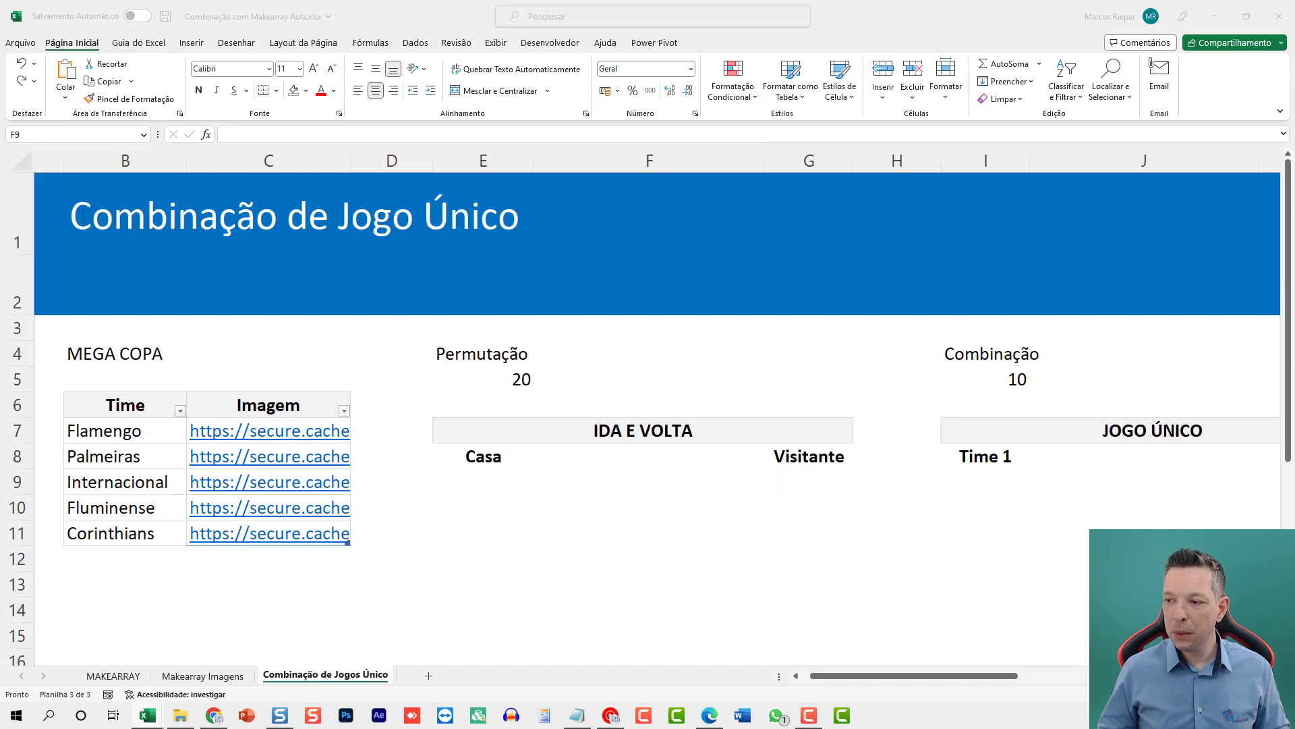
click(612, 460)
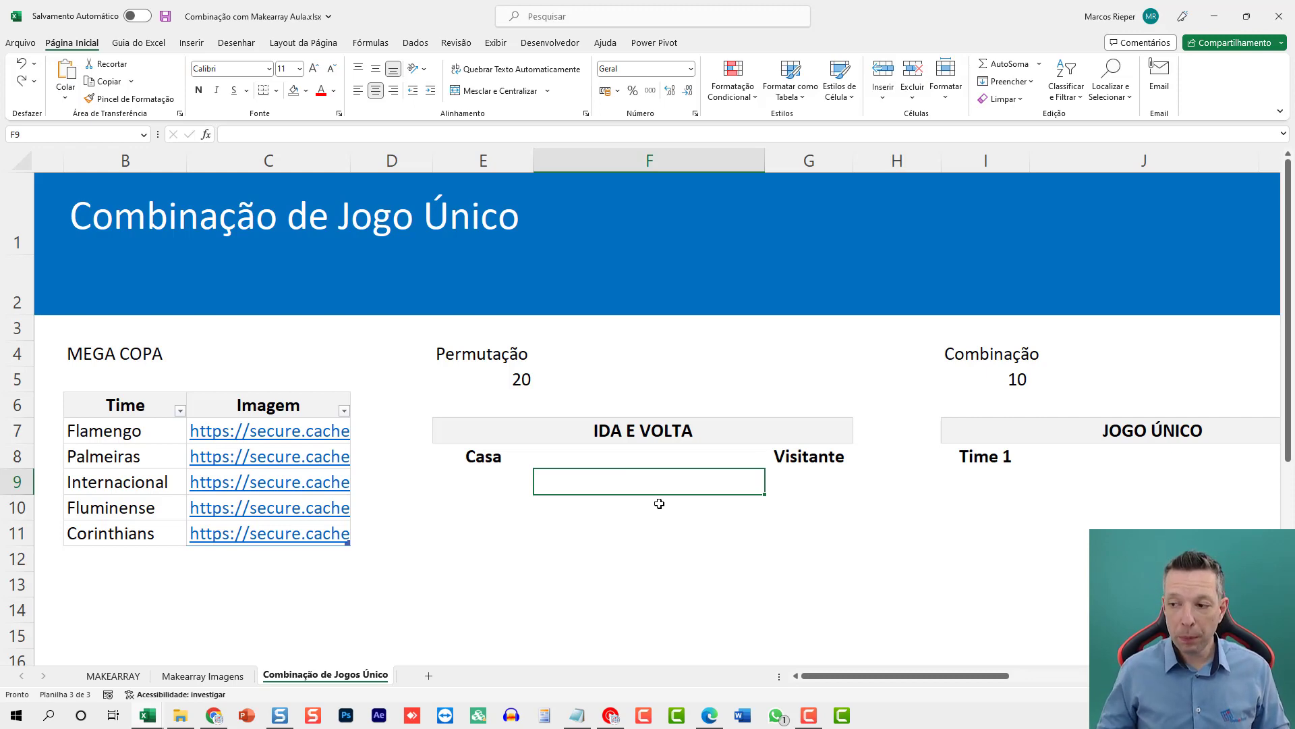
scroll(668, 499, down, 1)
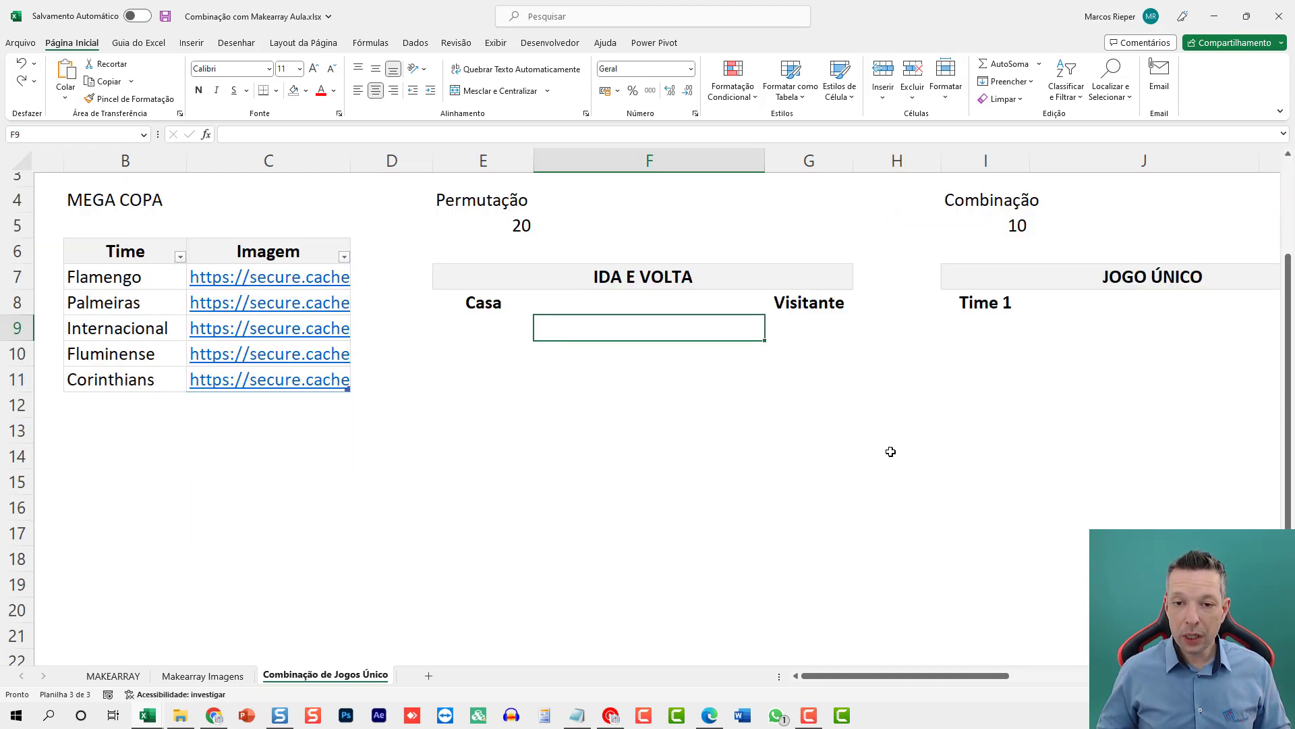
scroll(904, 540, up, 1)
mouse_move(906, 682)
mouse_down()
mouse_move(890, 683)
mouse_move(901, 686)
mouse_up()
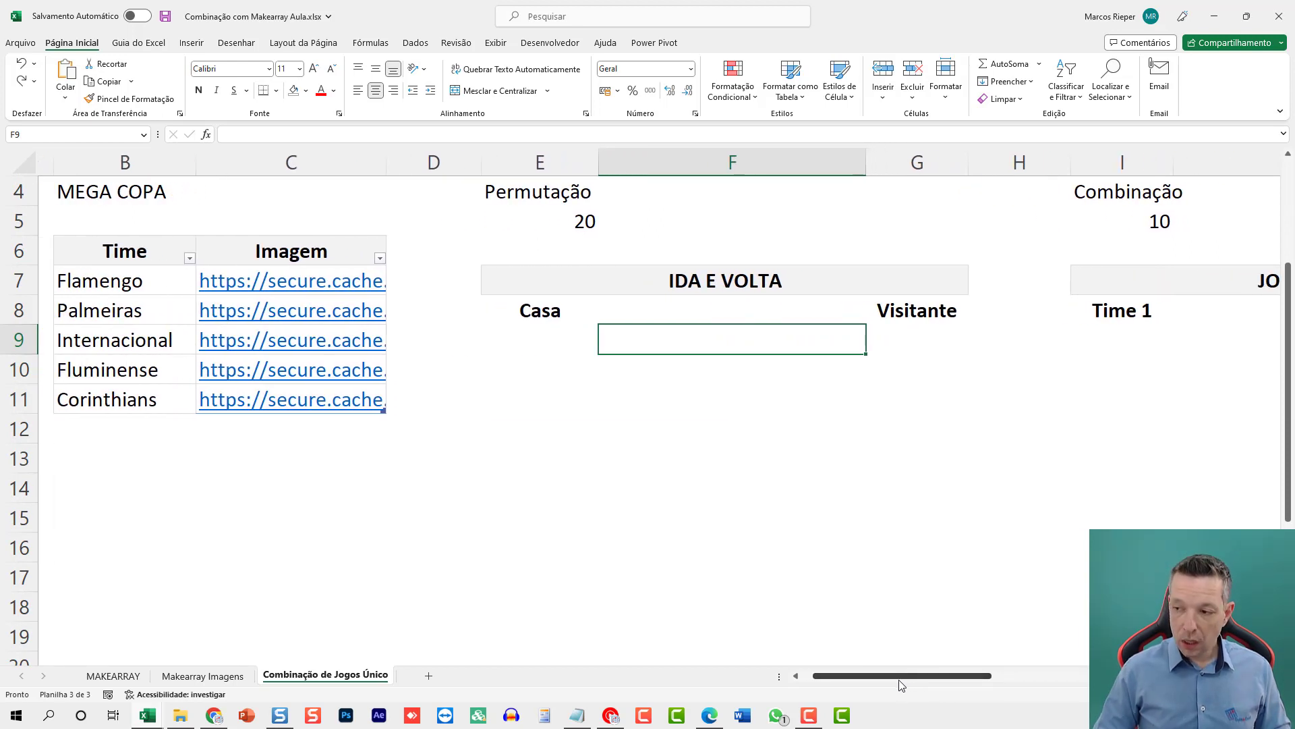
text(=MA)
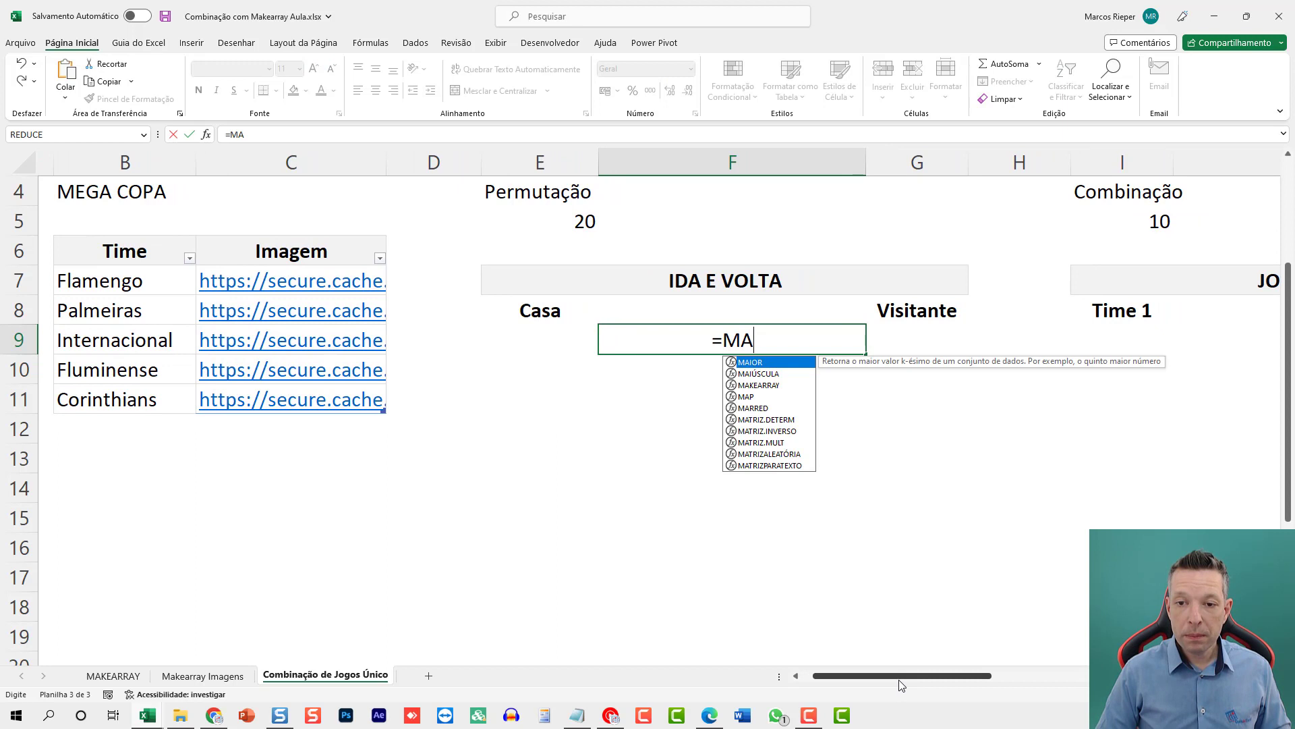
key(Escape)
key(Escape)
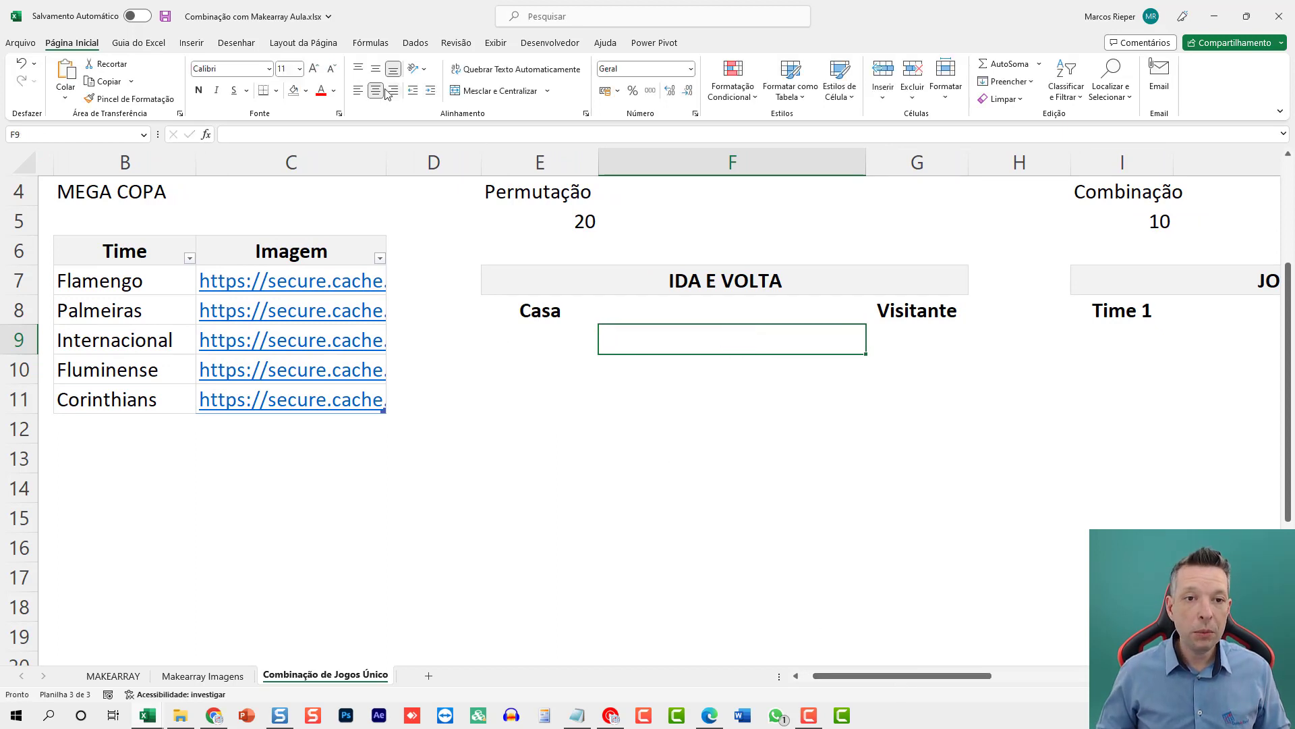
Step: Start a MAKEARRAY formula in F9 with CONT.VALORES(Tabela1[Time]) as its rows argument
text(=M)
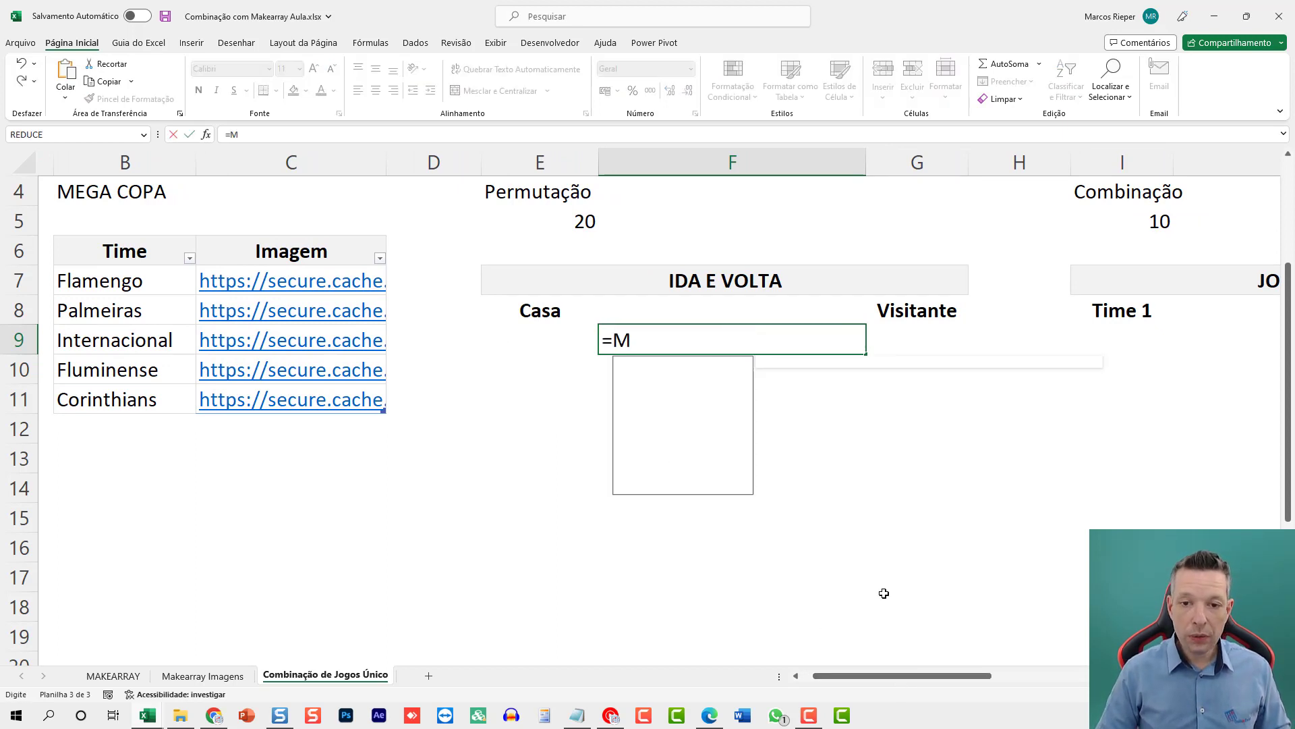
text(AKEARRAY()
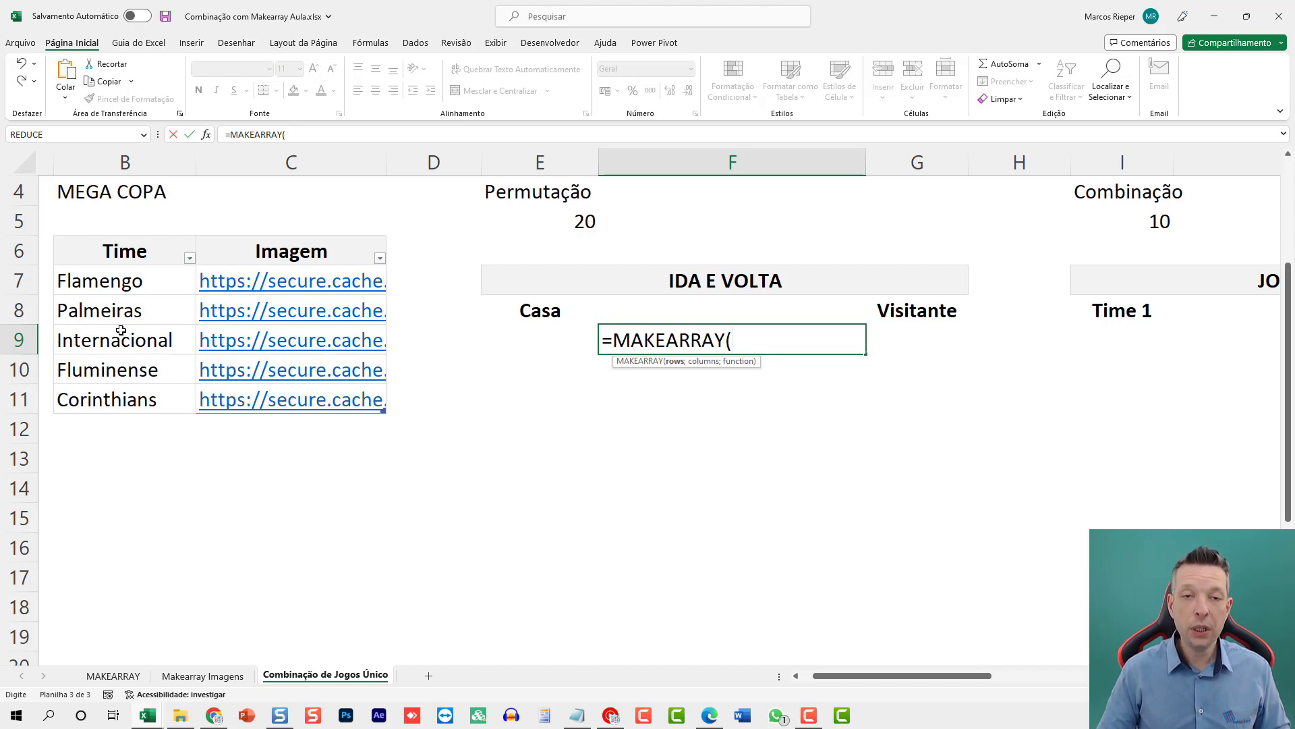
text(CONT)
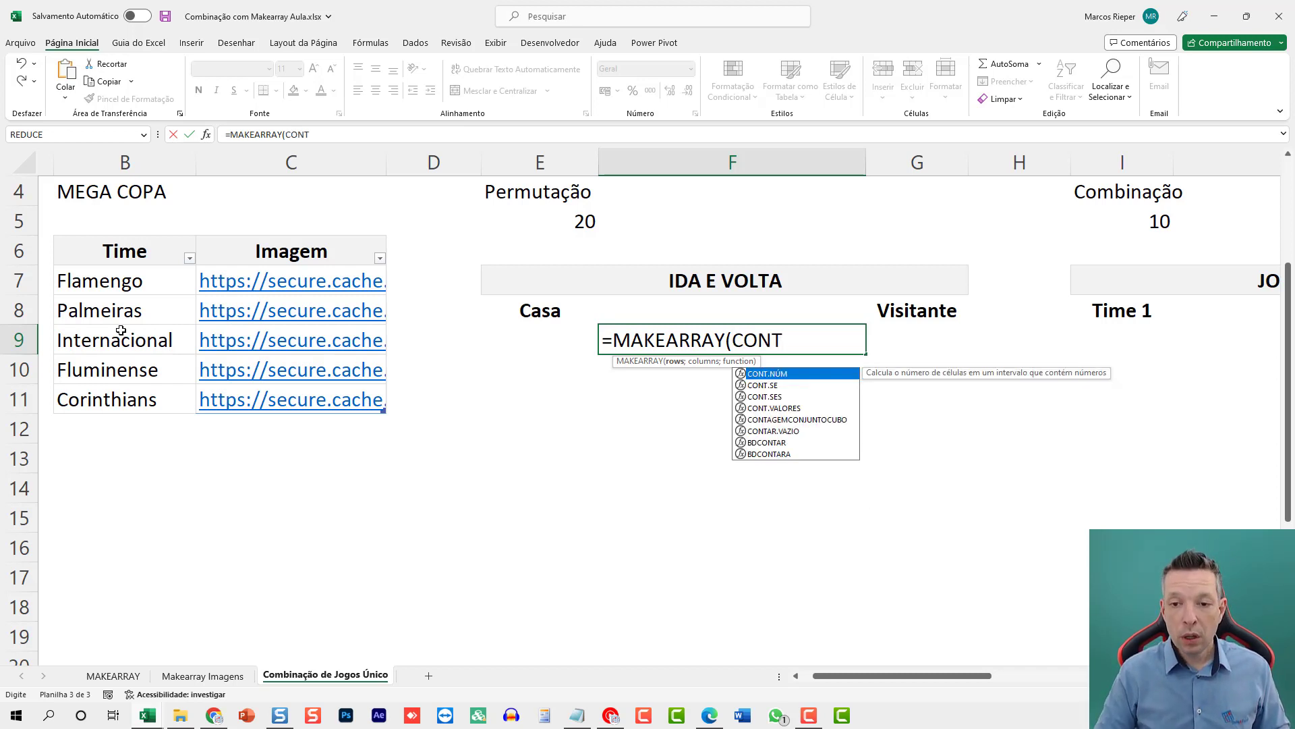
text(.VALORES ()
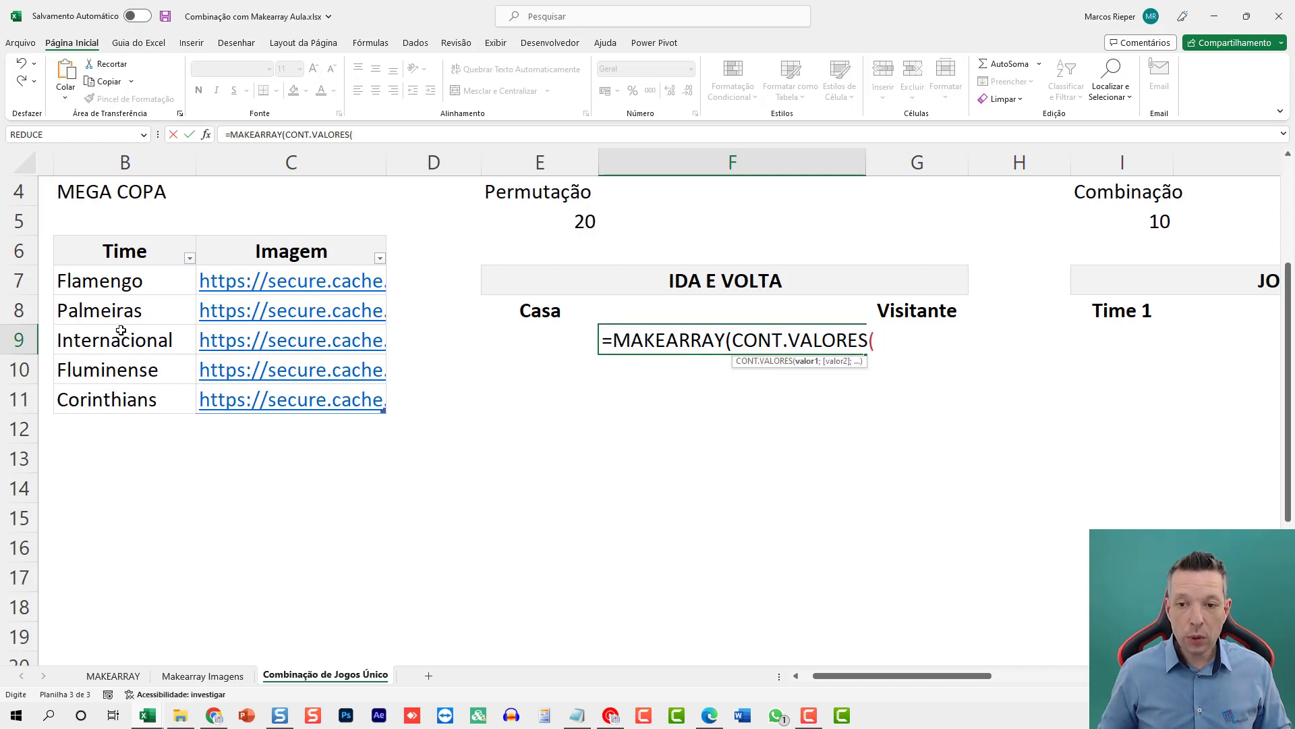
drag(122, 399, 104, 278)
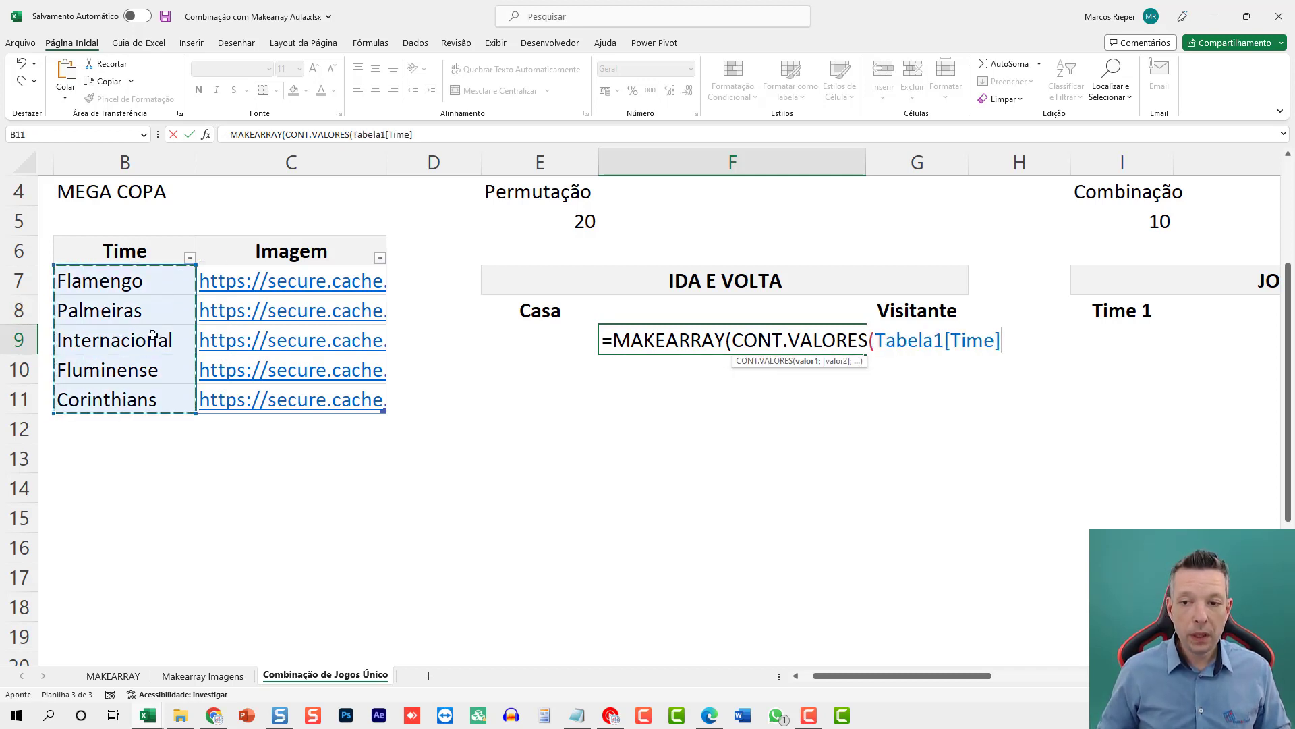
text();)
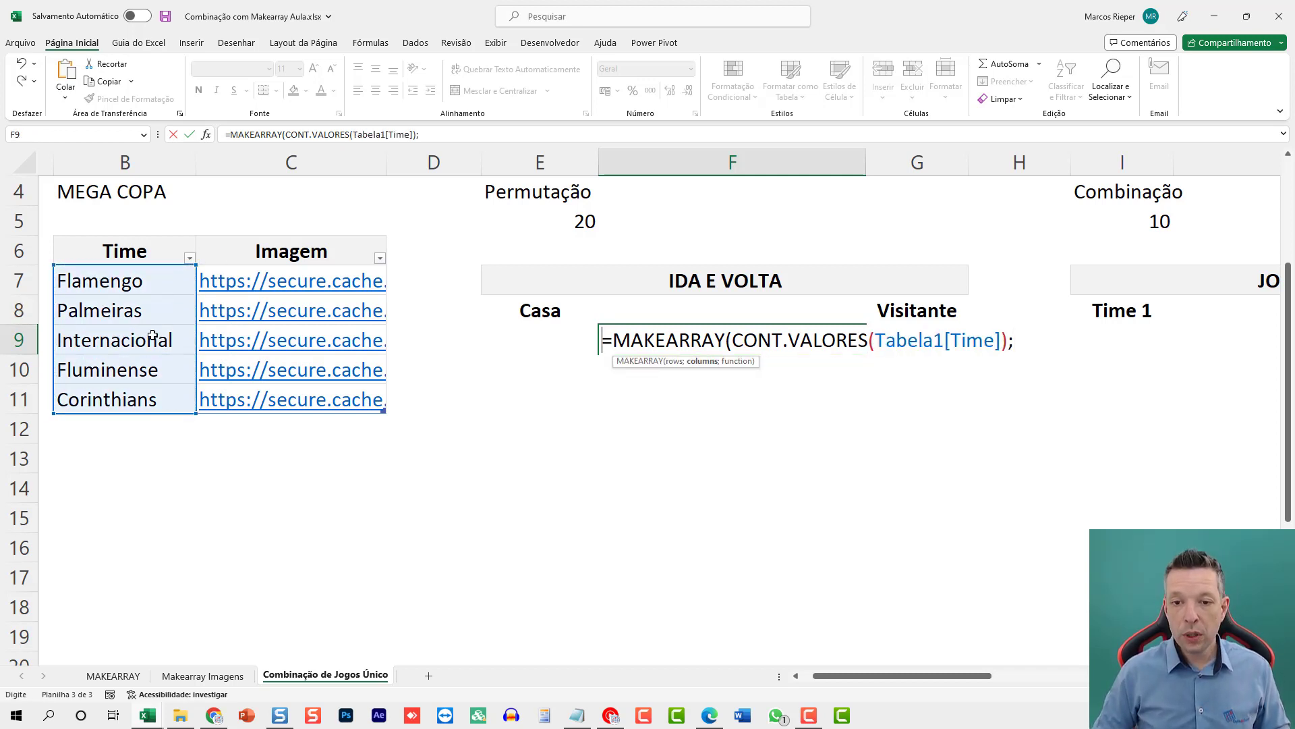
Step: On a new indented line of the F9 formula, add CONT.VALORES(Tabela1[Time]) as MAKEARRAY's columns argument
text(      COLN)
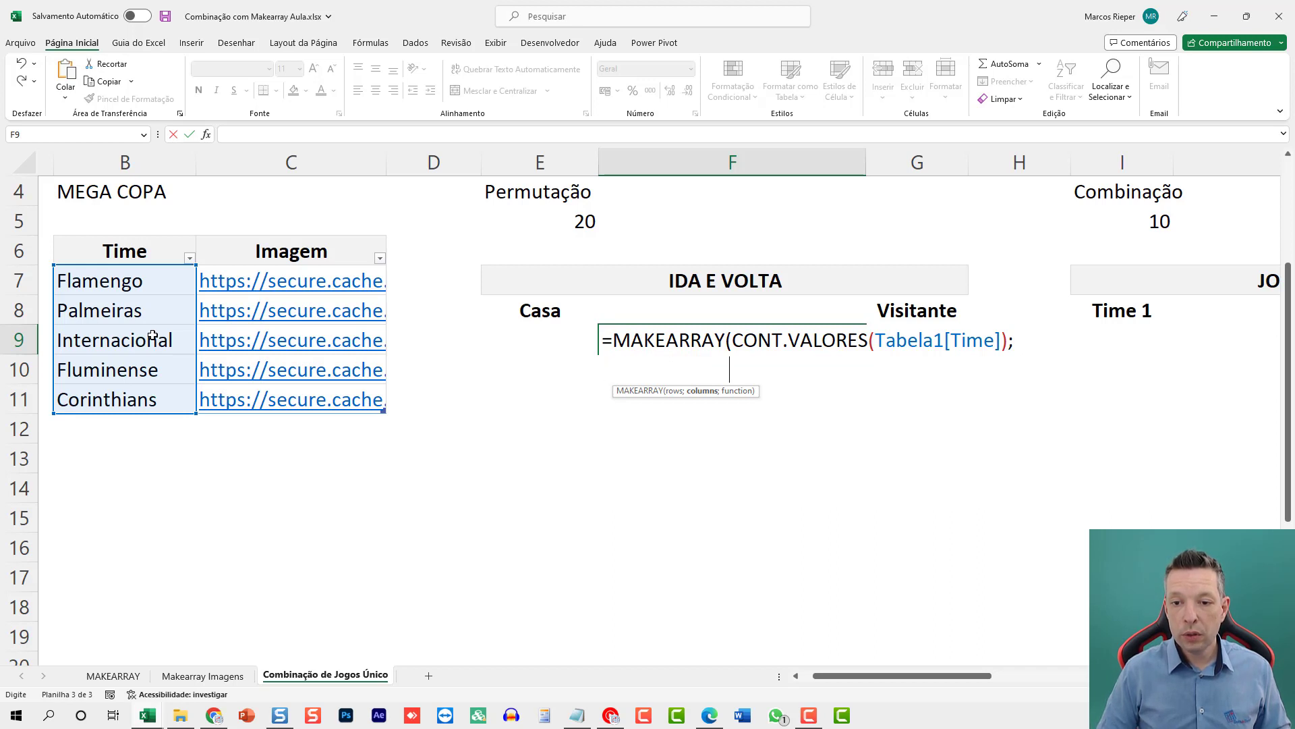
key(BackSpace)
key(BackSpace)
text(NT.VALORES()
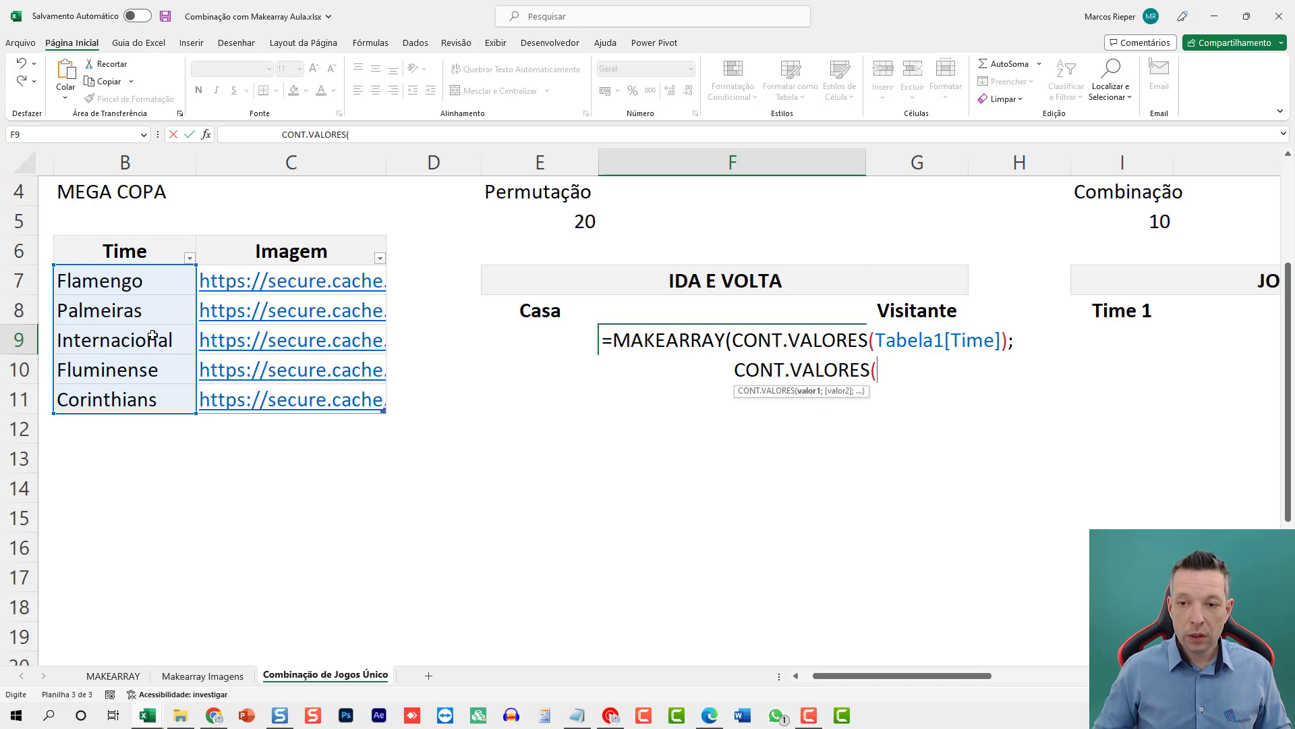
drag(114, 402, 124, 288)
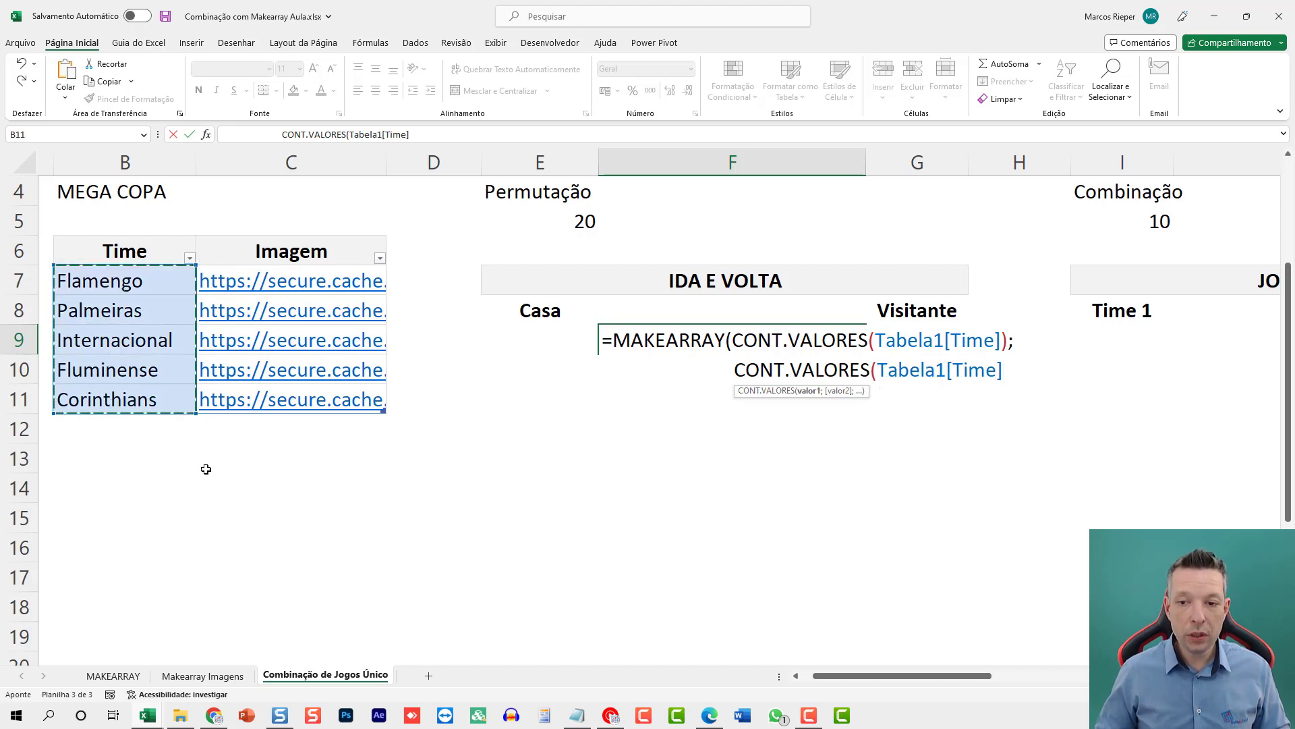
text())
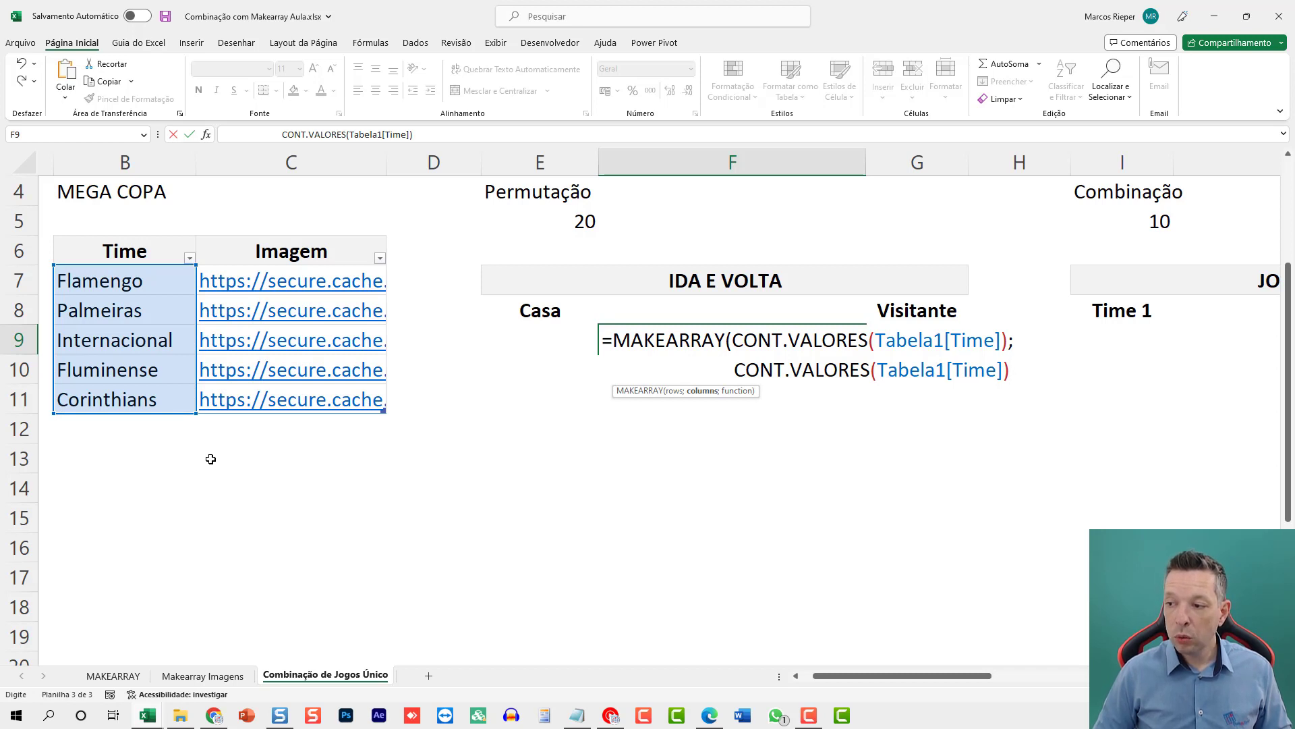
Step: On a new line of the F9 formula, start MAKEARRAY's function argument as a LAMBDA with parameters a and b
text(;)
key(alt+Return)
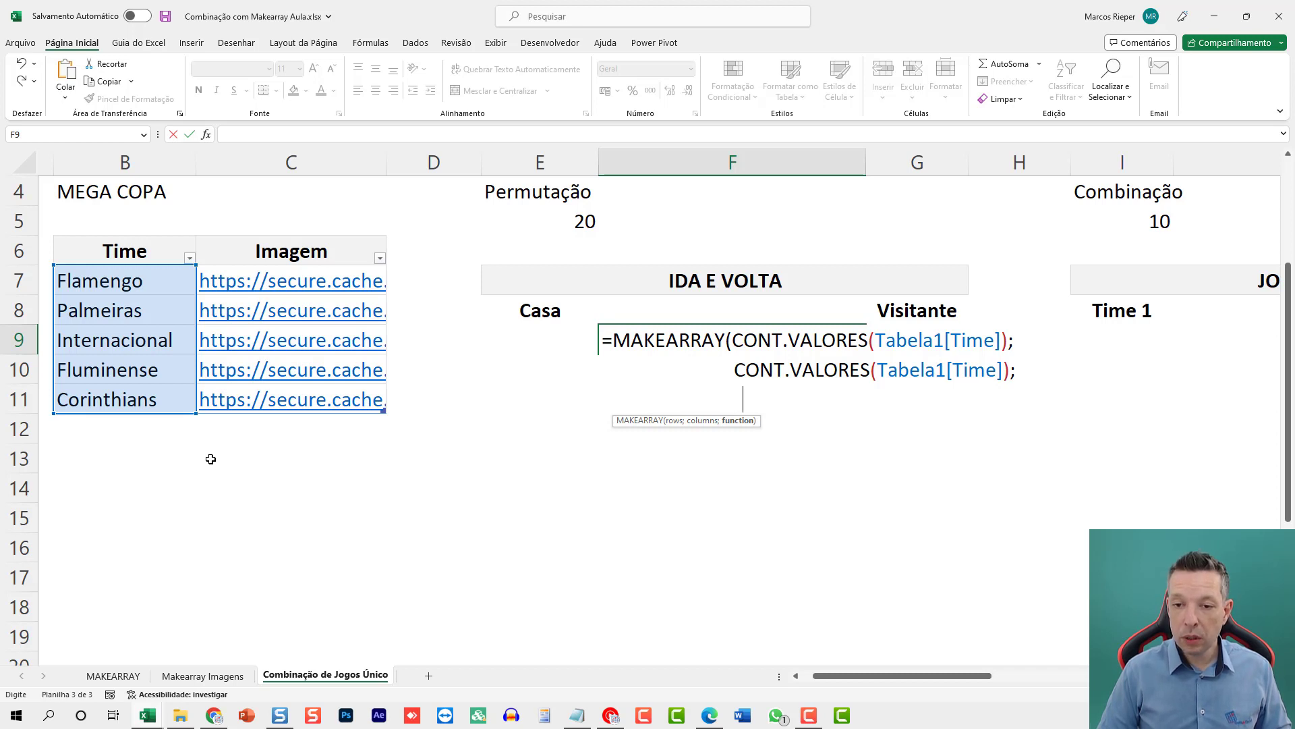
text(LAMBDA()
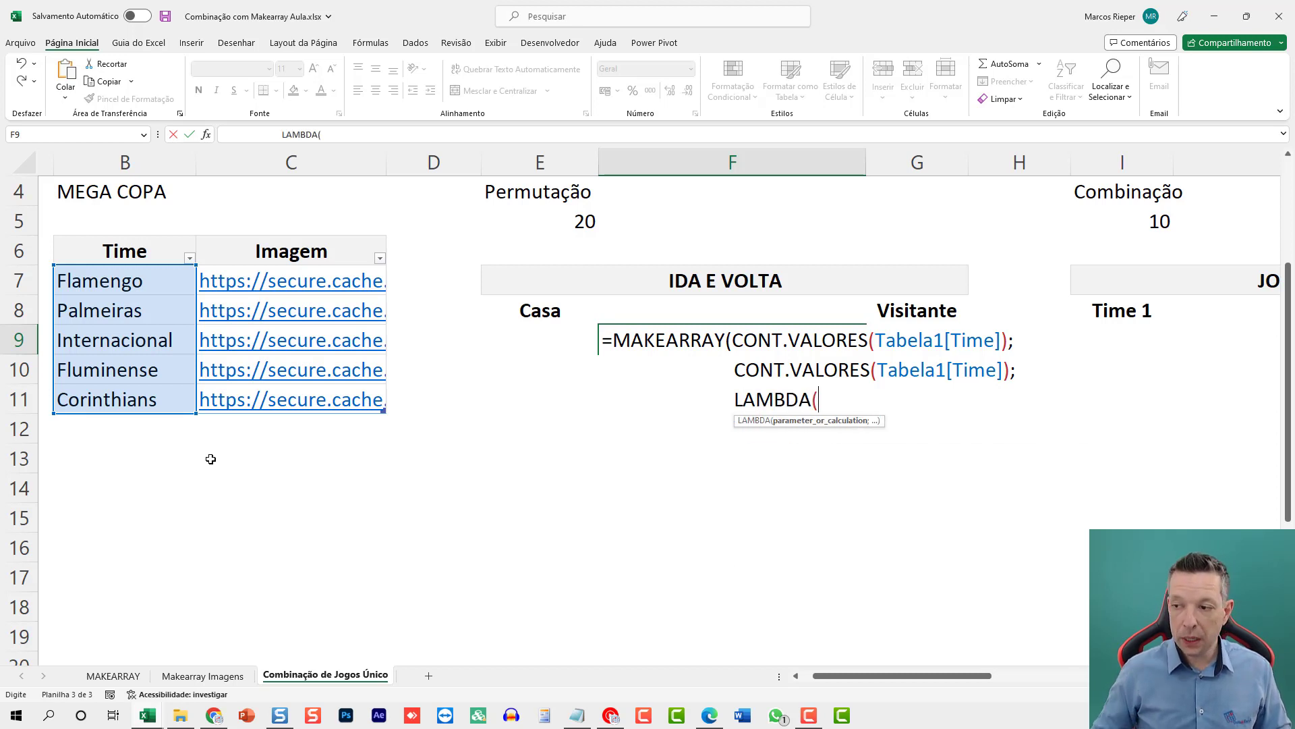
text(a;b)
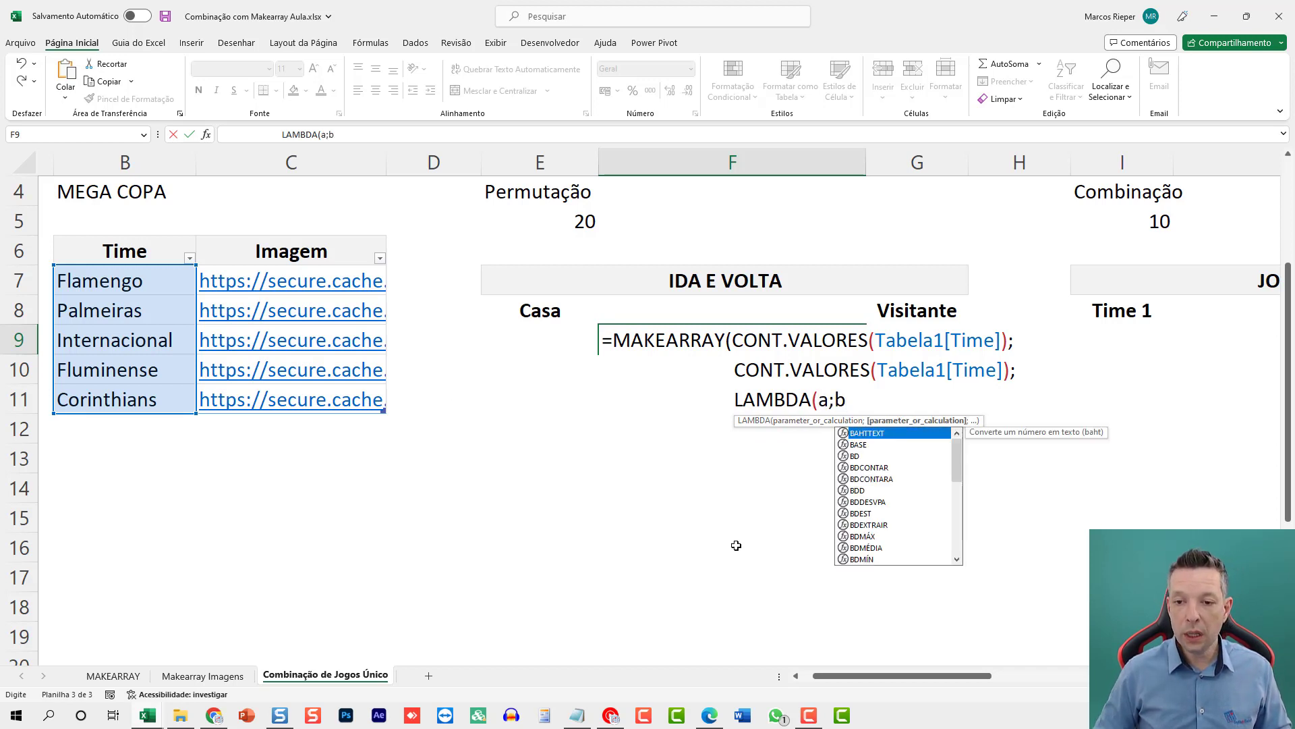
text(;)
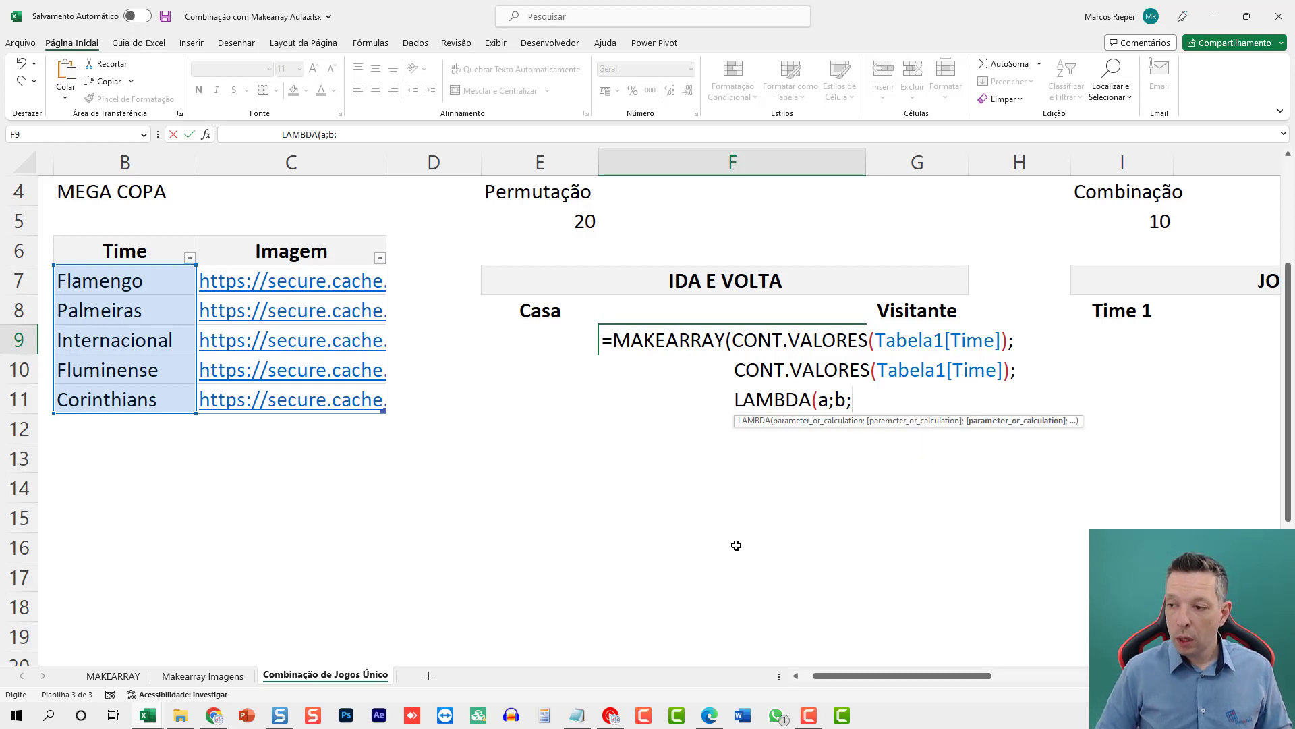
Step: Begin the LAMBDA calculation with an SE that tests a=b and returns 1/0 when true
text(SE()
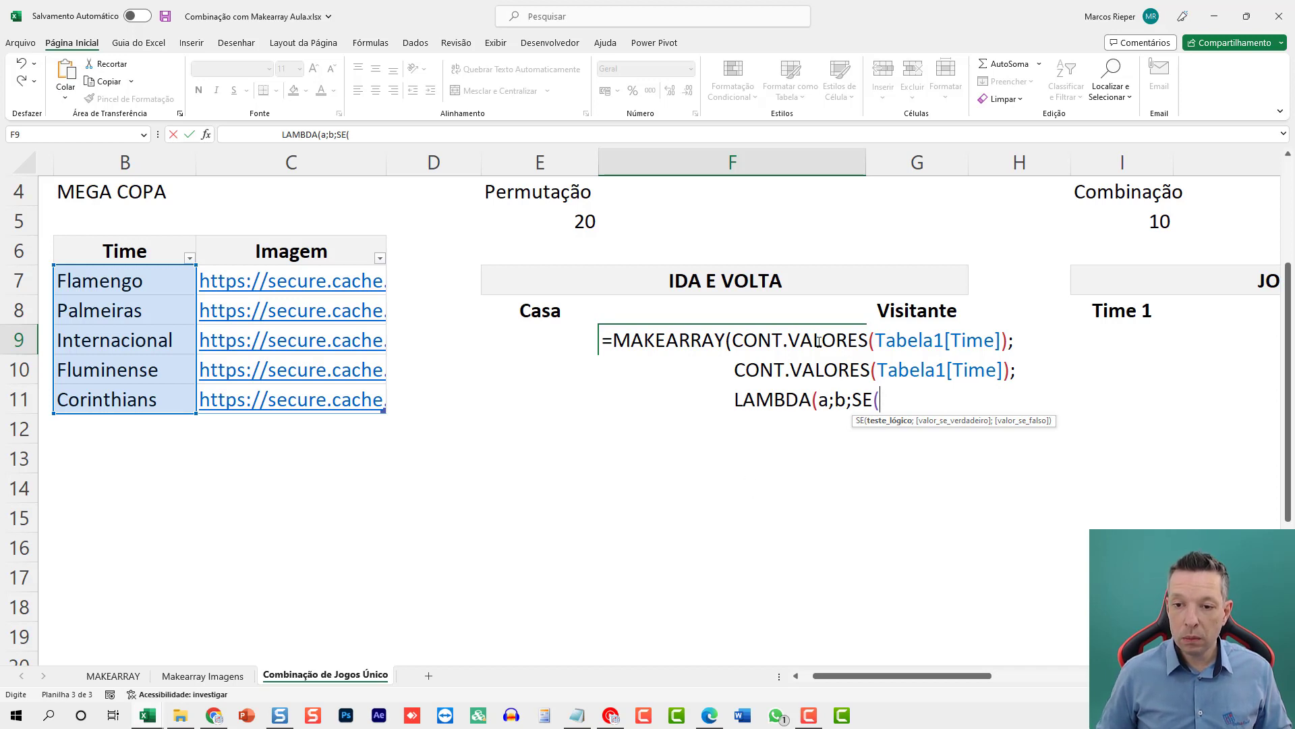
text(a=b)
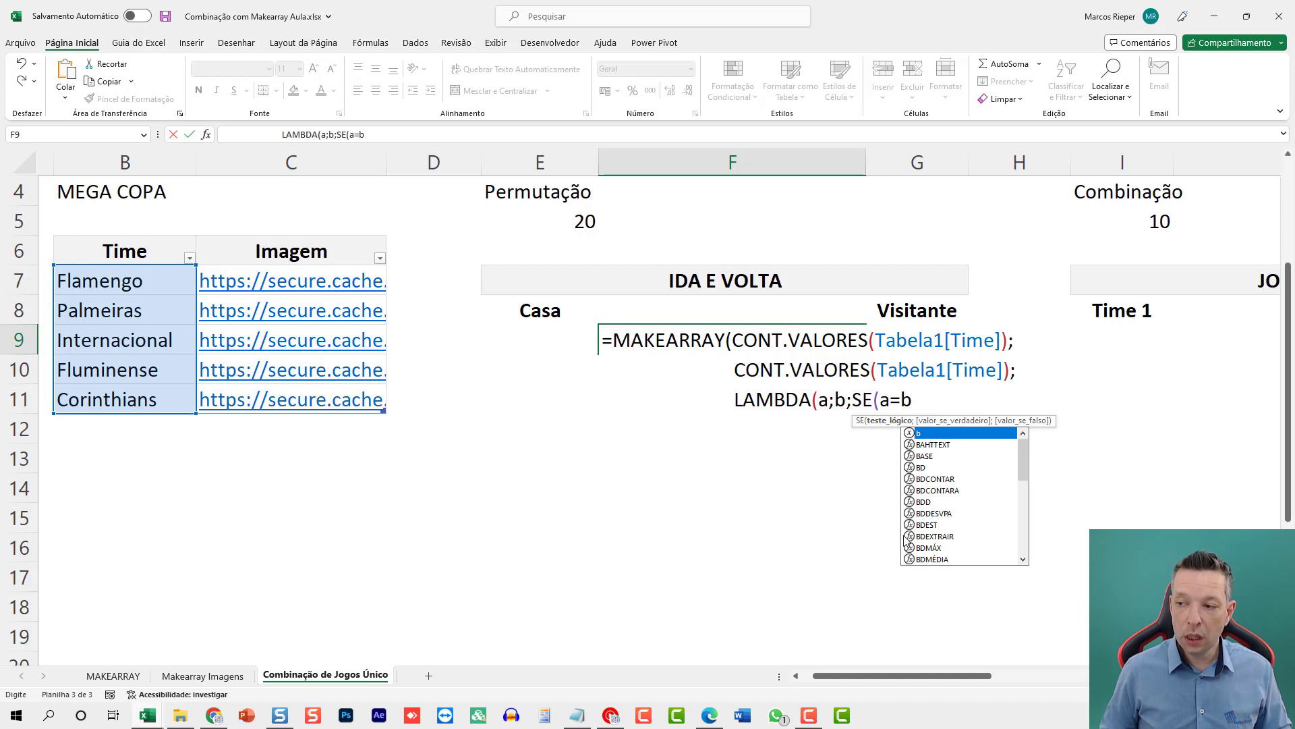
text(;1/0)
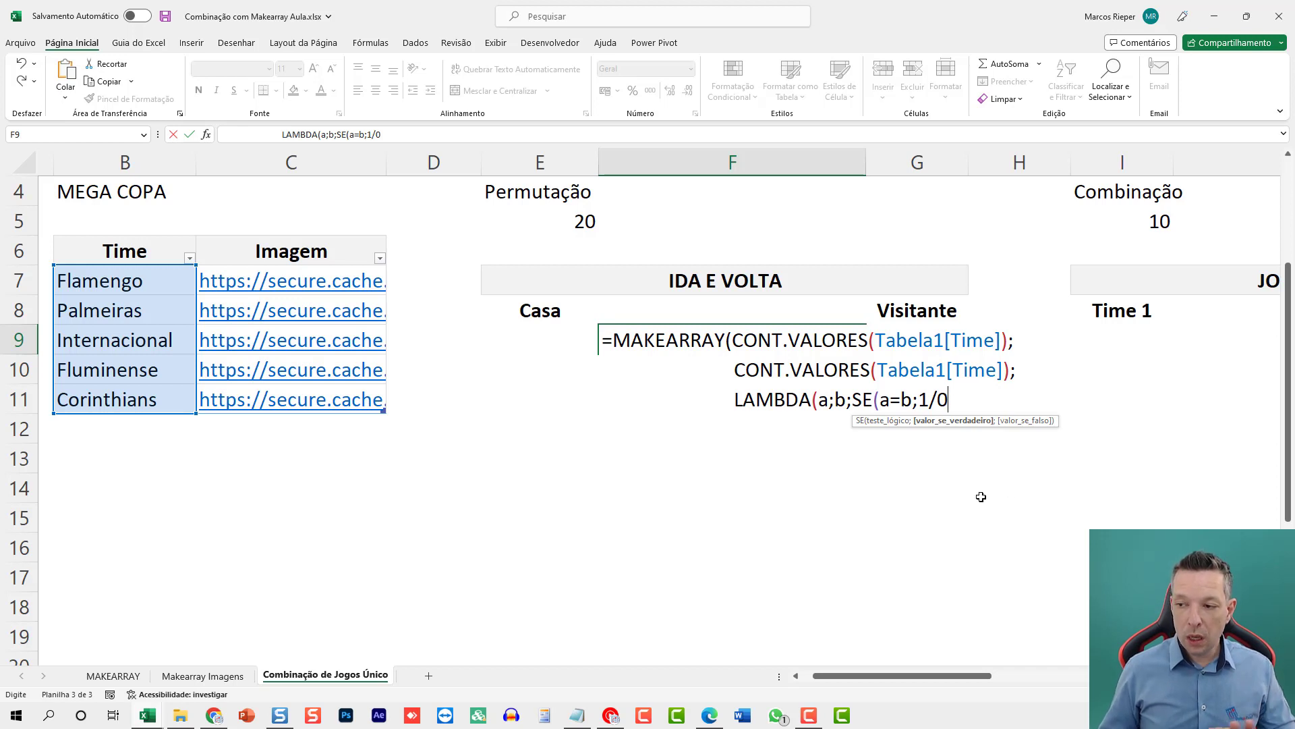
text(;)
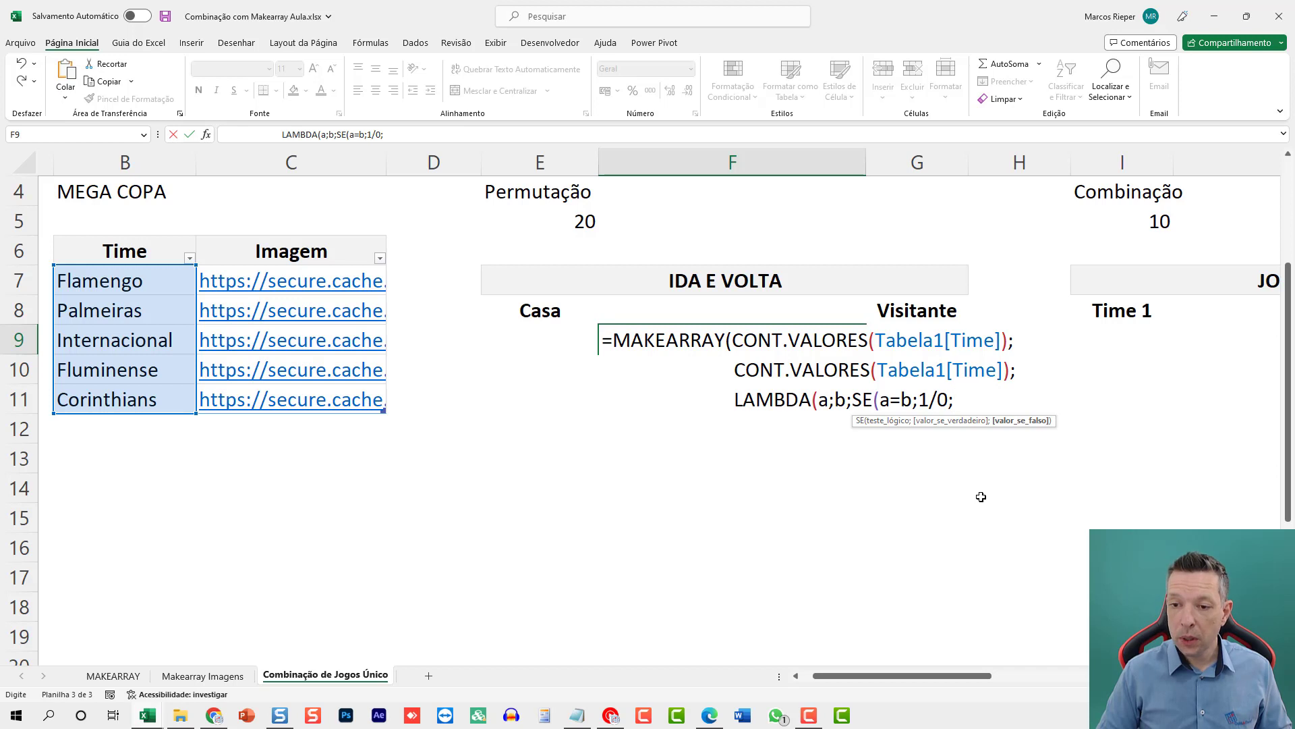
Step: Add ÍNDICE over Tabela1[Time] with a as the row number as the SE's false value
text(ín)
key(BackSpace)
key(BackSpace)
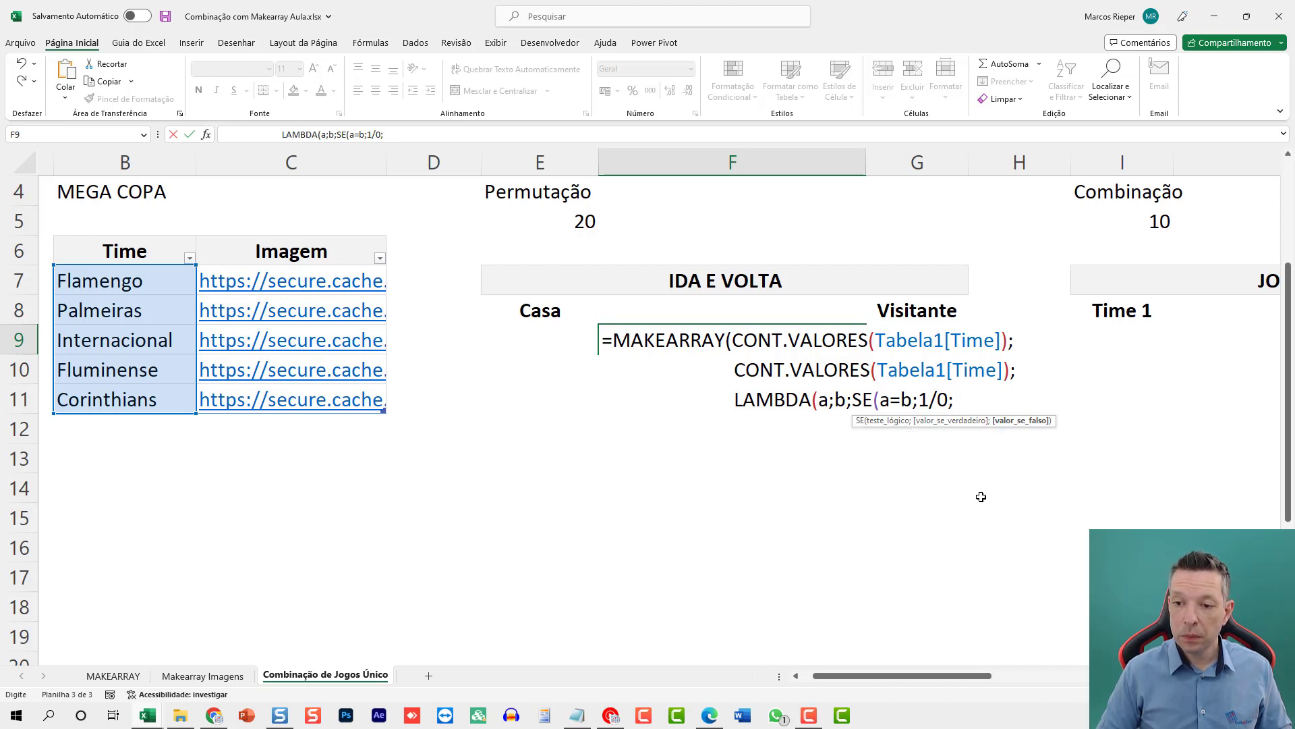
text(ÍNDICE()
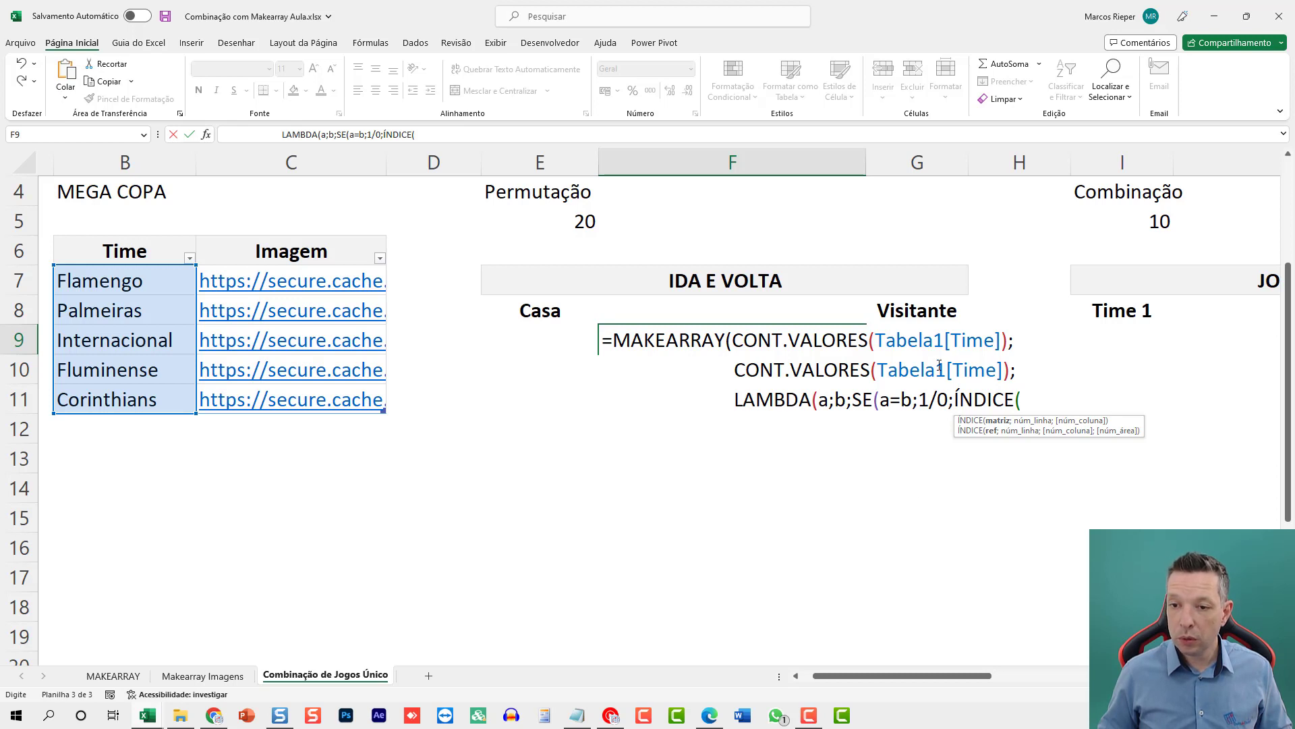
double_click(957, 342)
click(1031, 400)
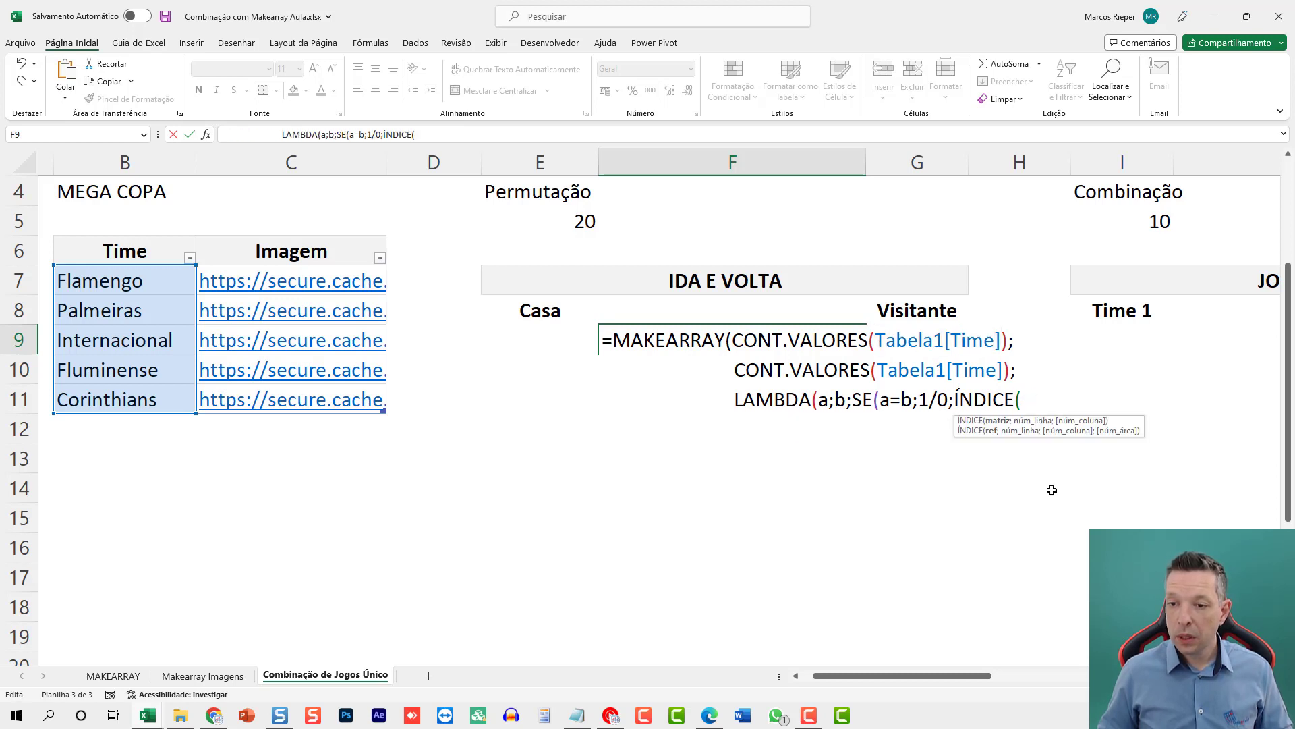
text(Tabela1[Time])
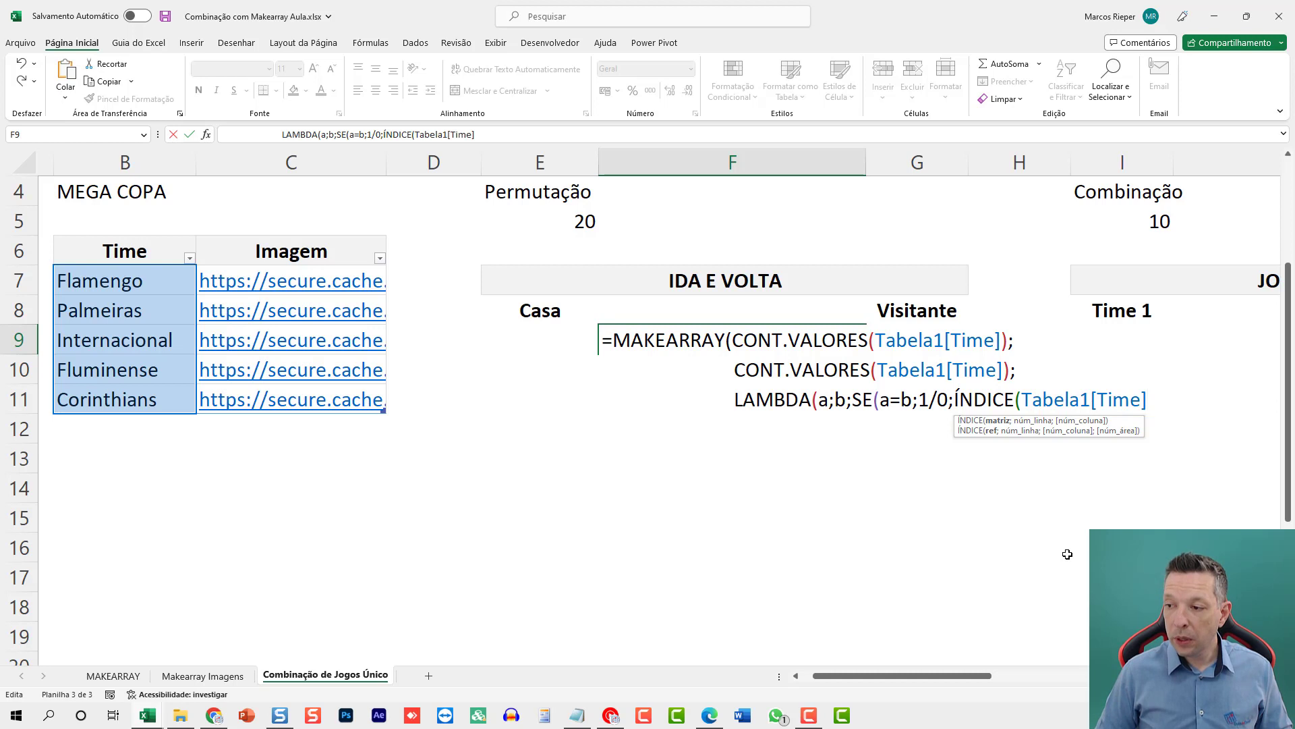
text(;A)
key(BackSpace)
text(a)
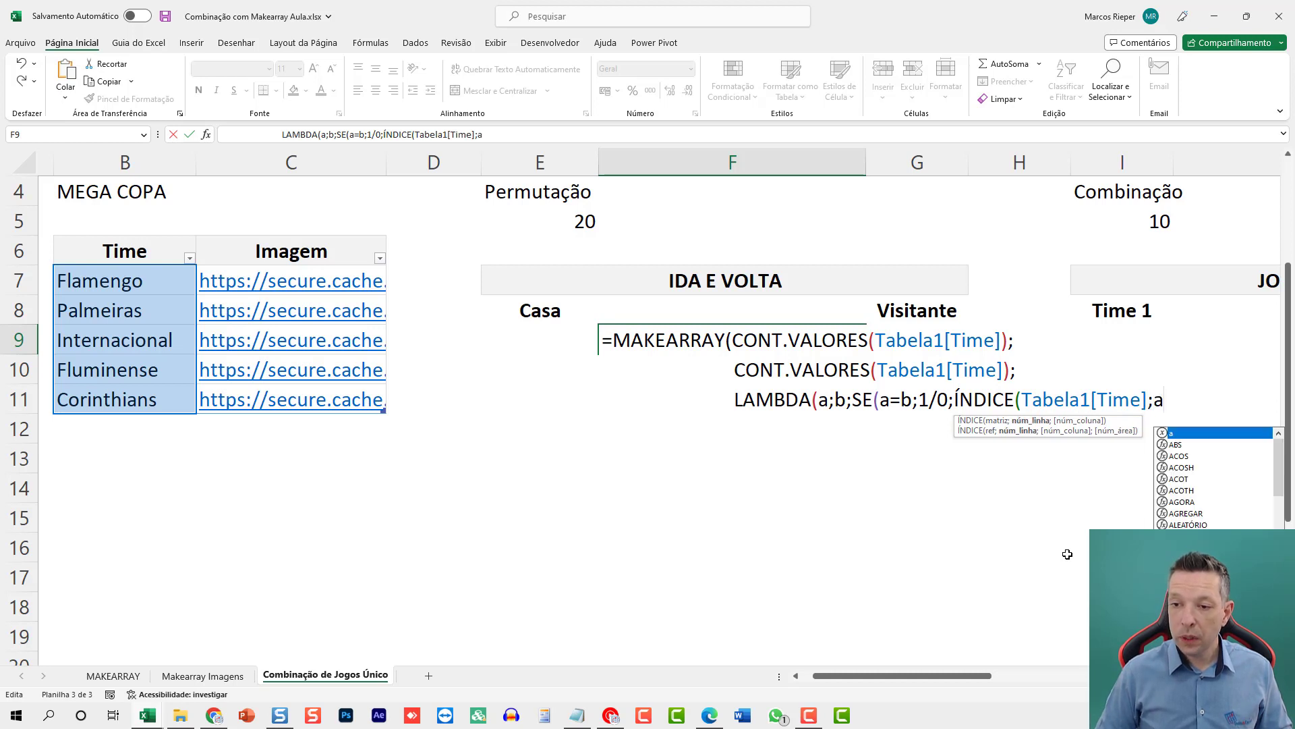
Step: Move the ÍNDICE expression onto its own line of the formula and close its parenthesis
click(956, 398)
key(alt+Return)
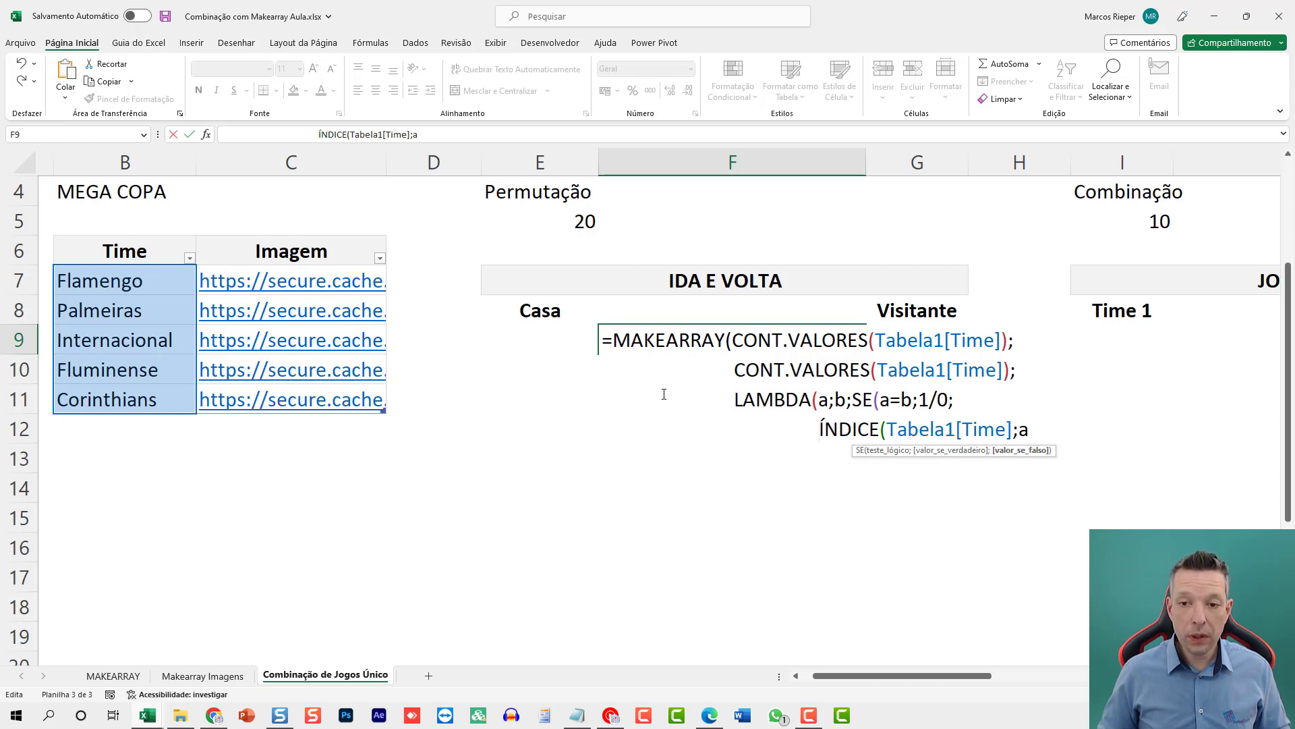
click(1044, 430)
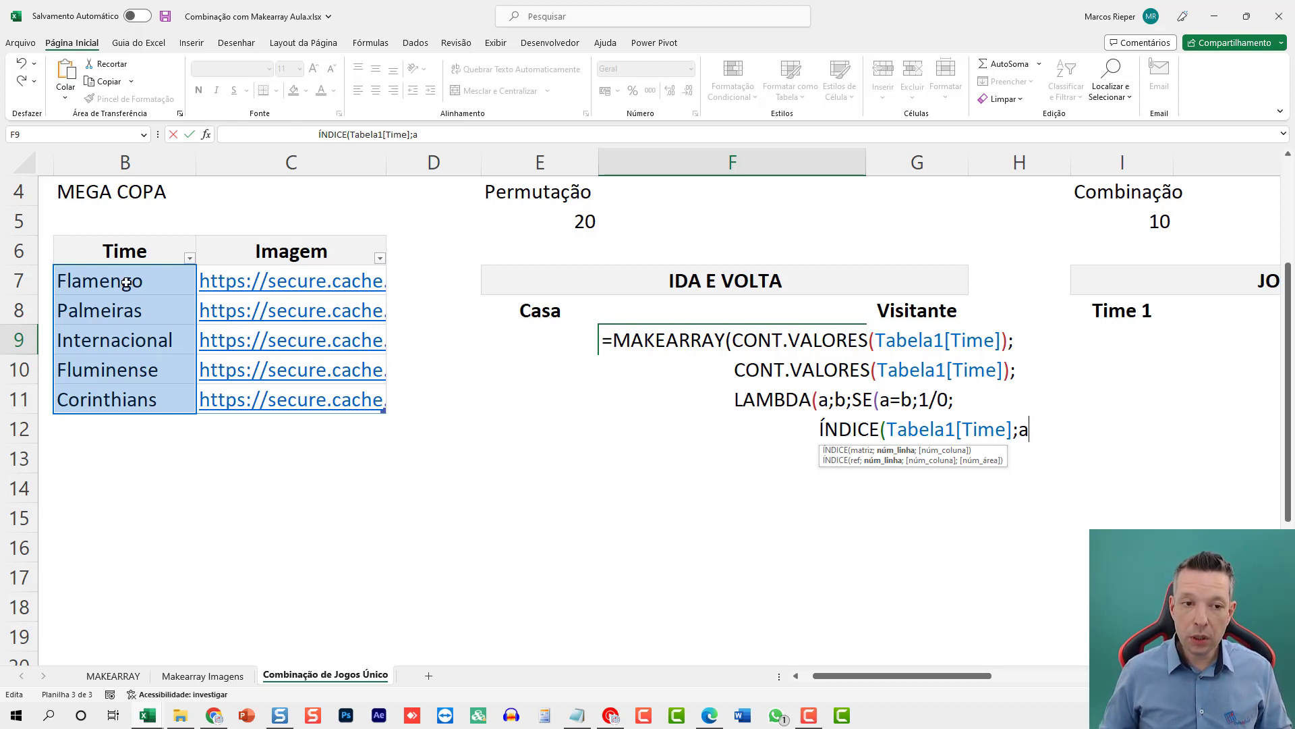
text())
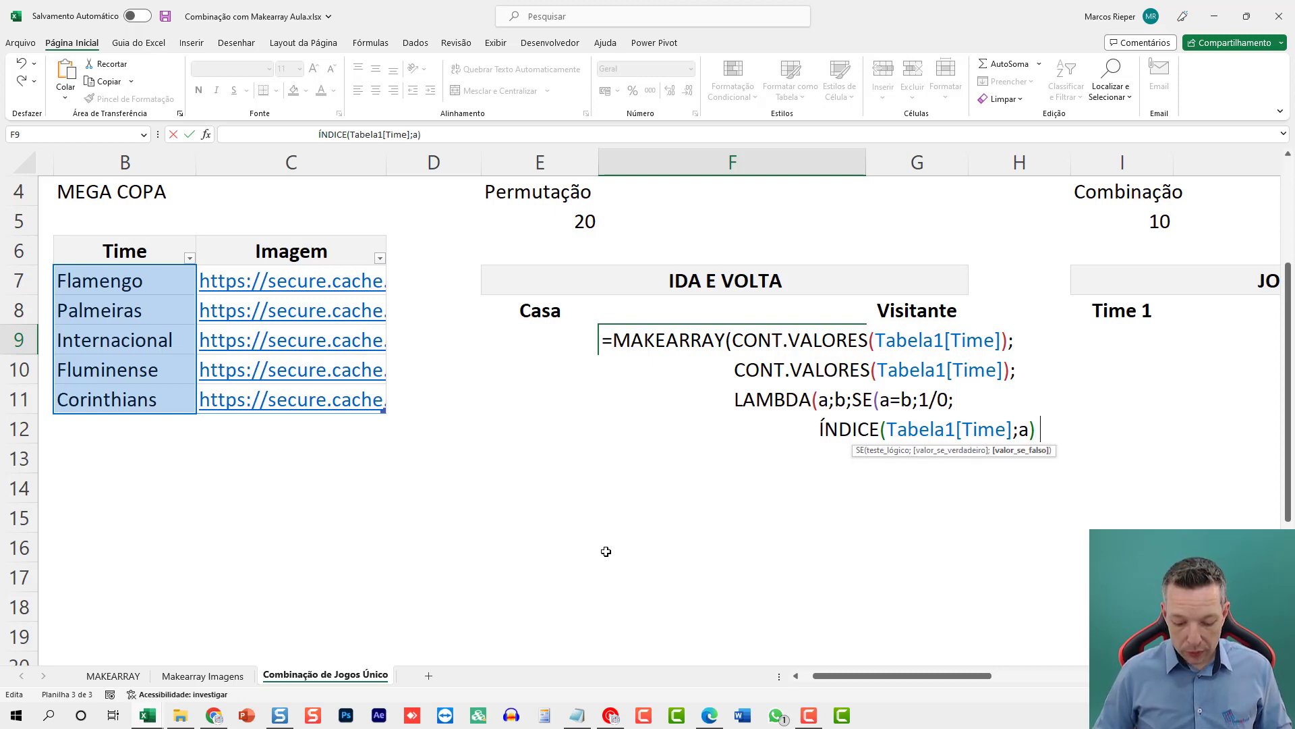
Step: Concatenate the text " X " after the first ÍNDICE, ending with another & and an aligned new line
text( &9:9)
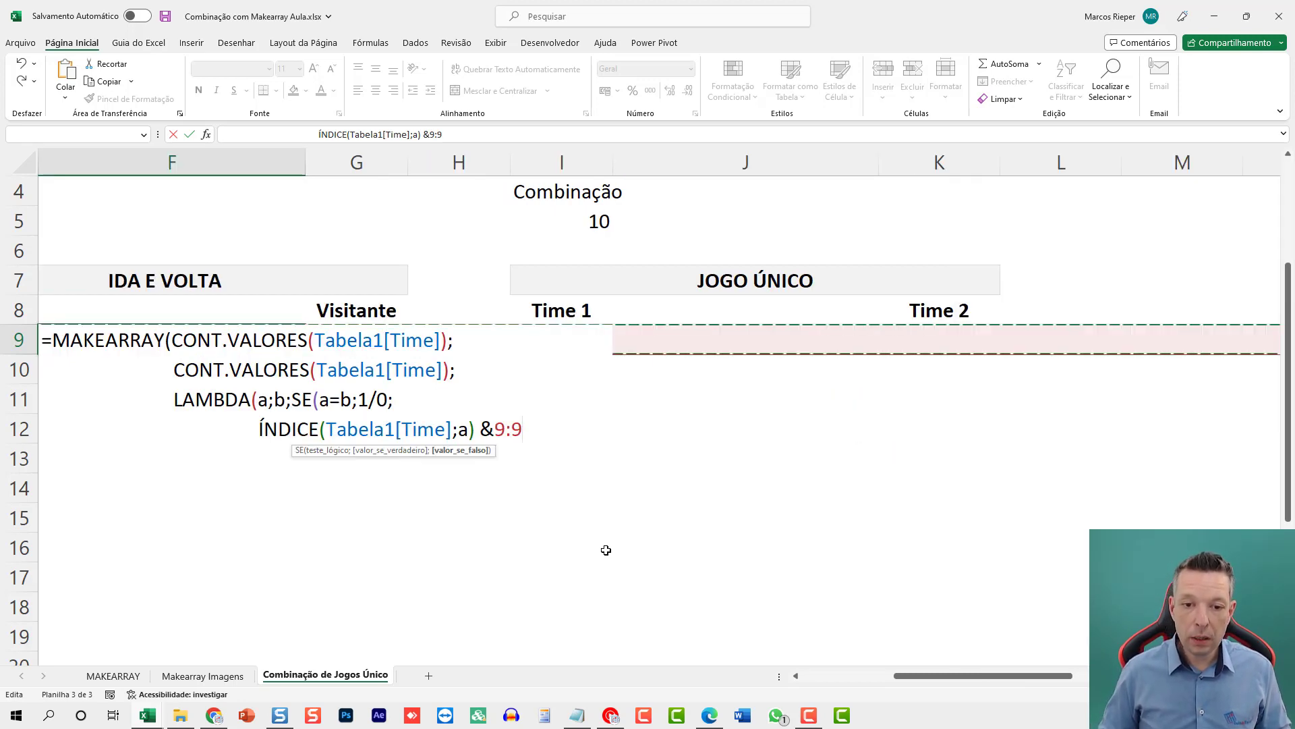
double_click(503, 429)
drag(951, 675, 872, 676)
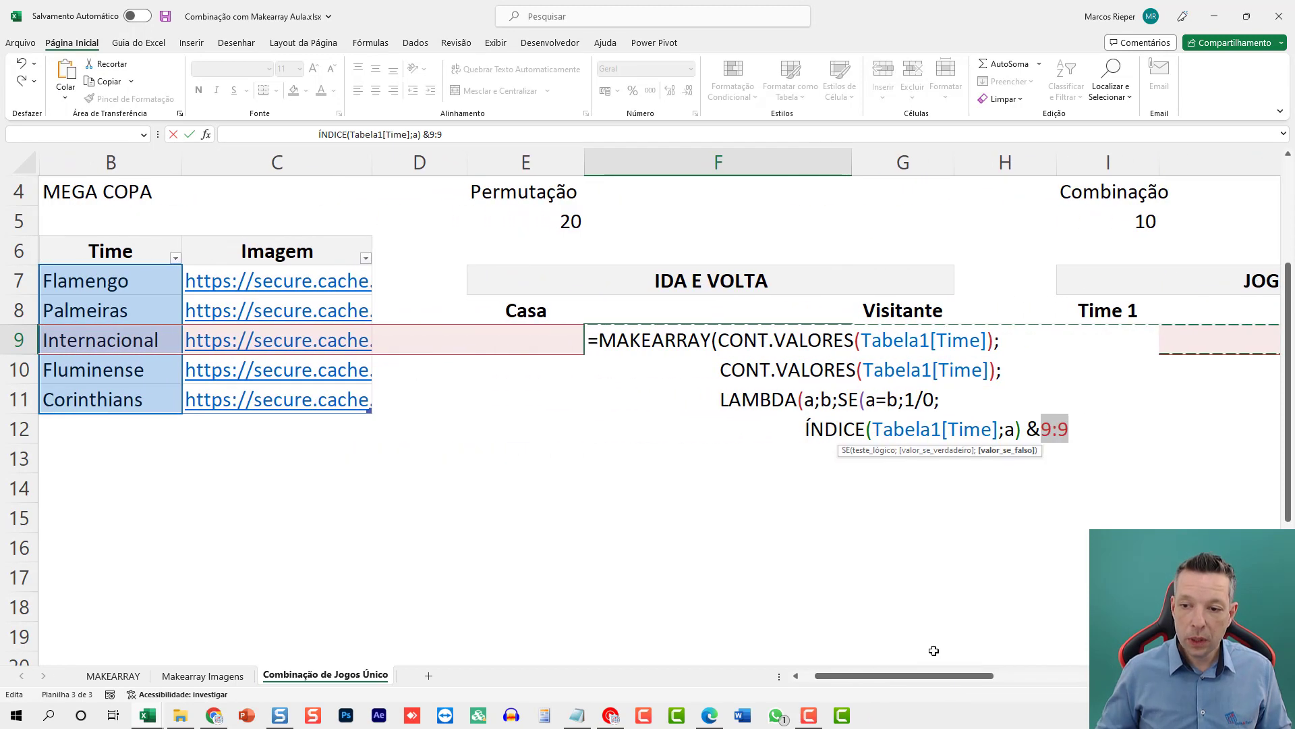
text(" X)
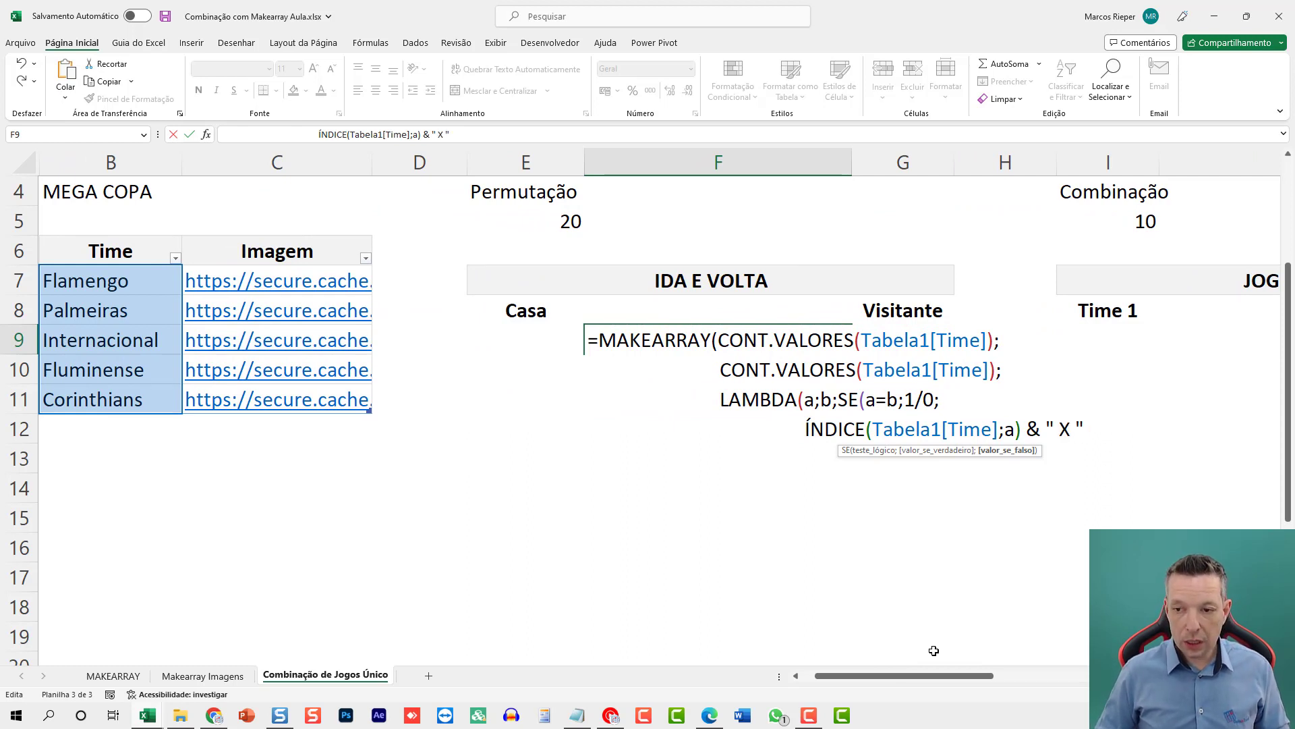
key(alt+Return)
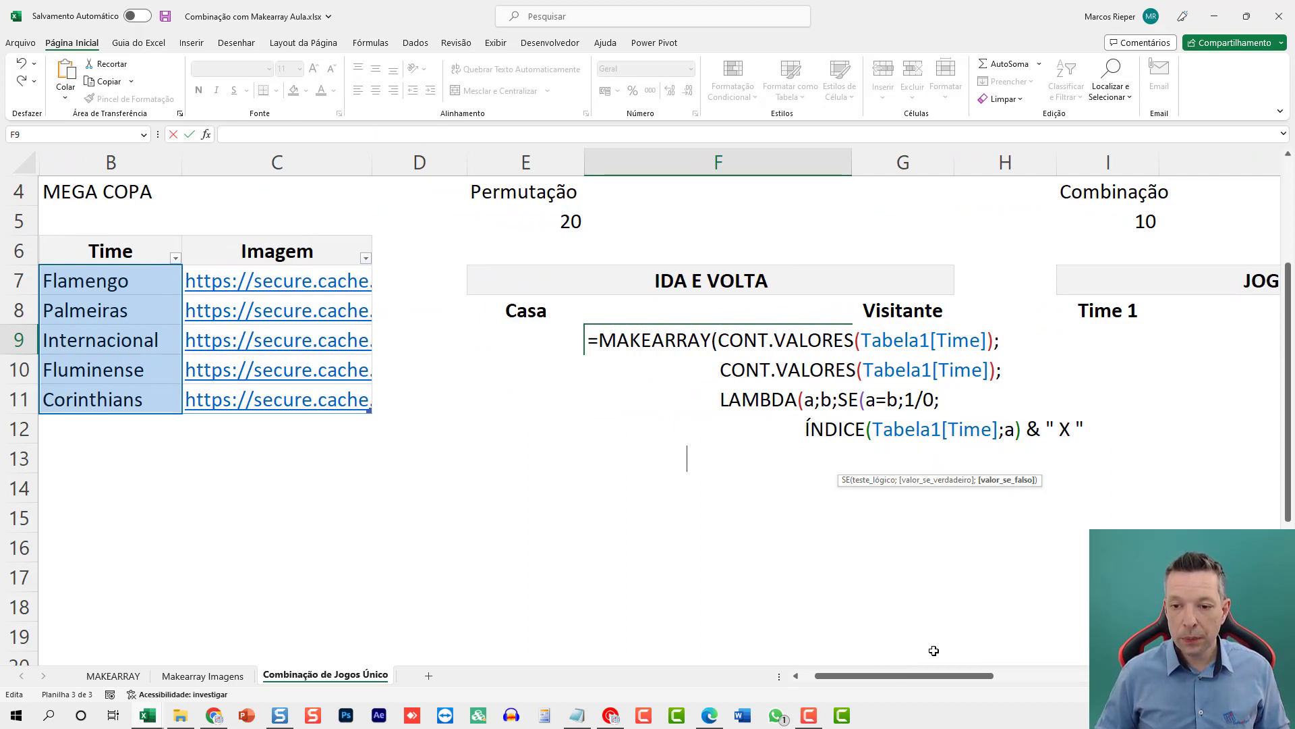
key(Up)
key(End)
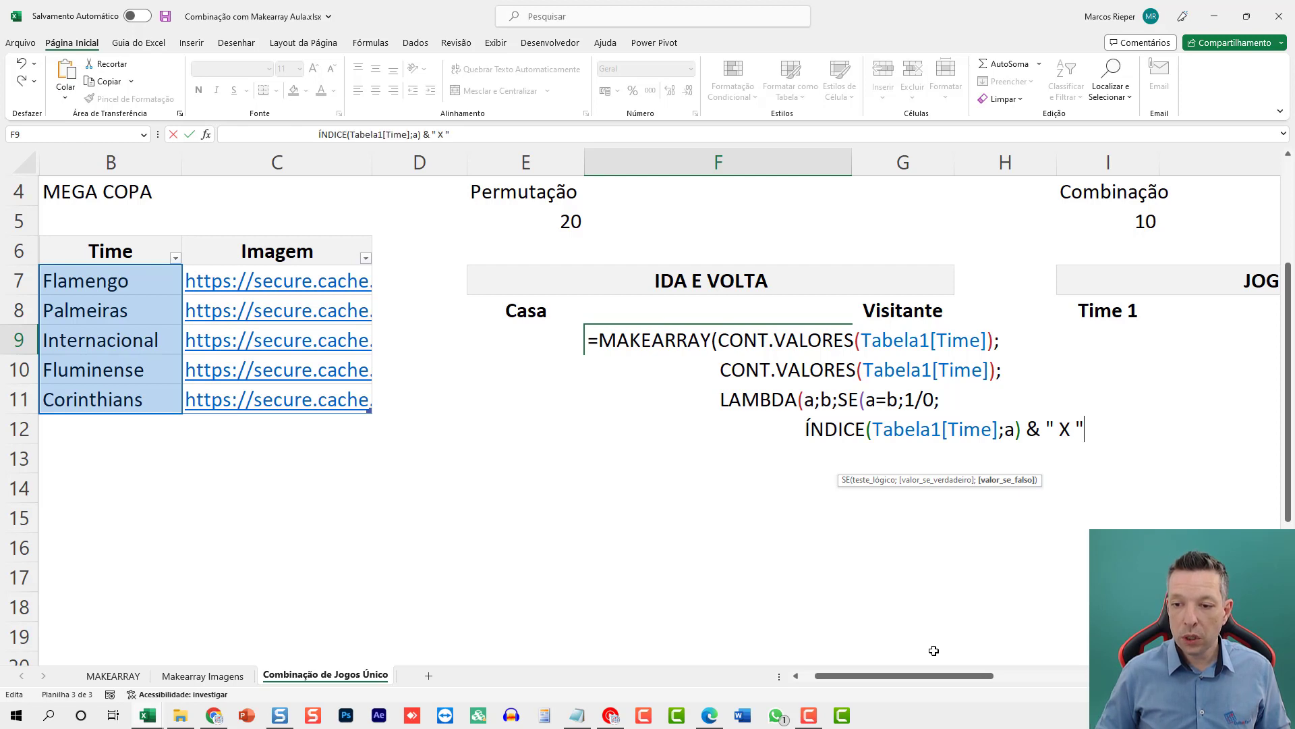
text(&)
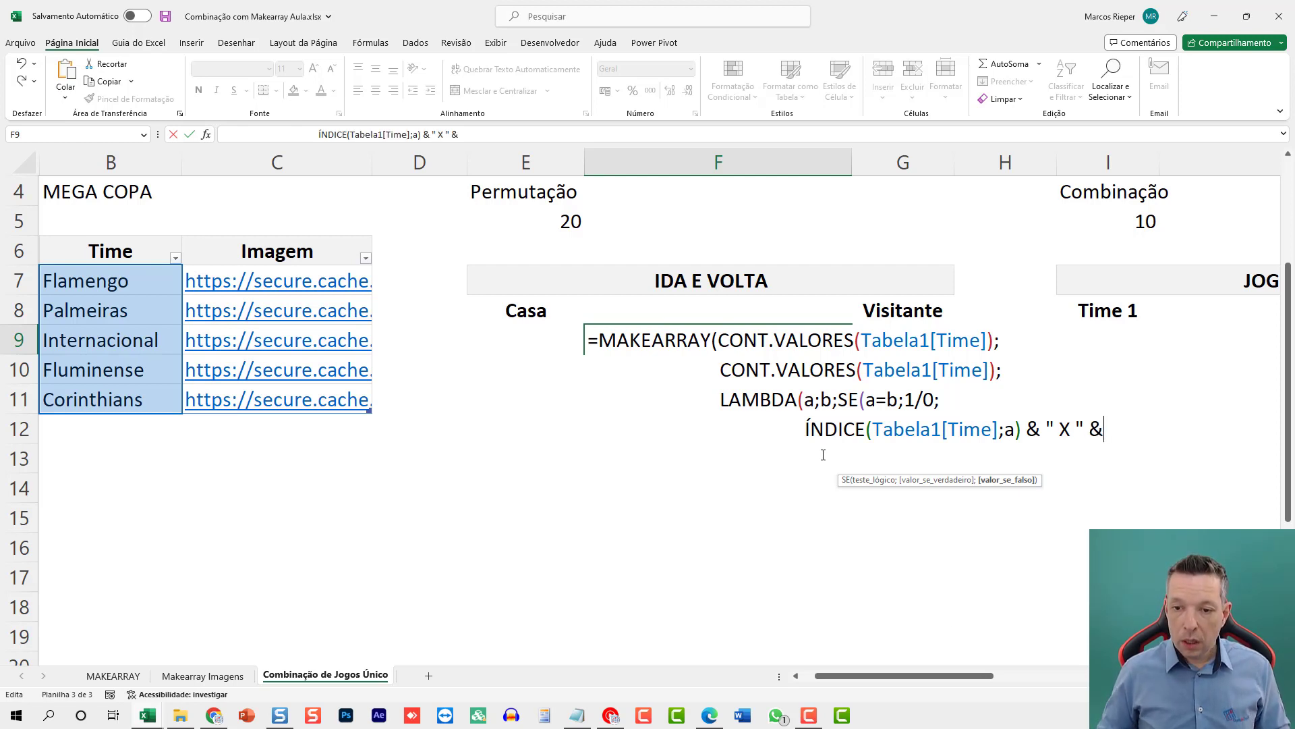
key(alt+Return)
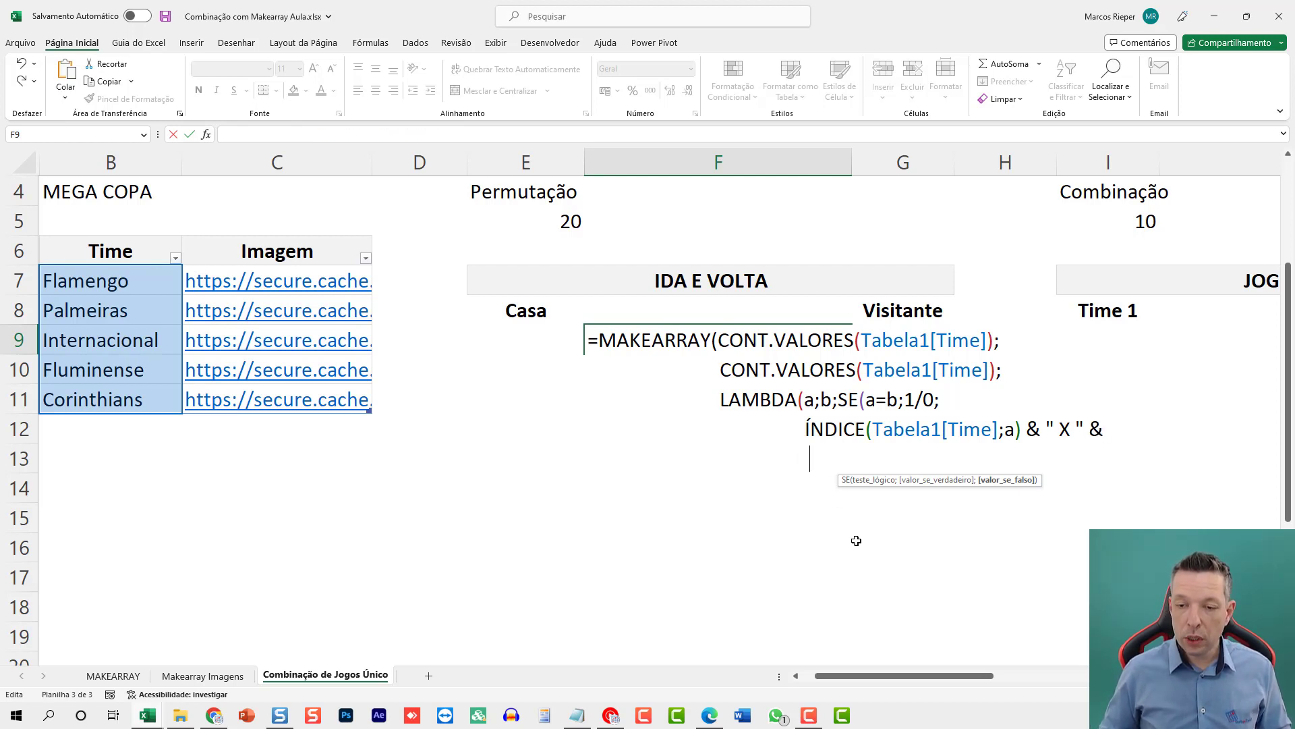
key(BackSpace)
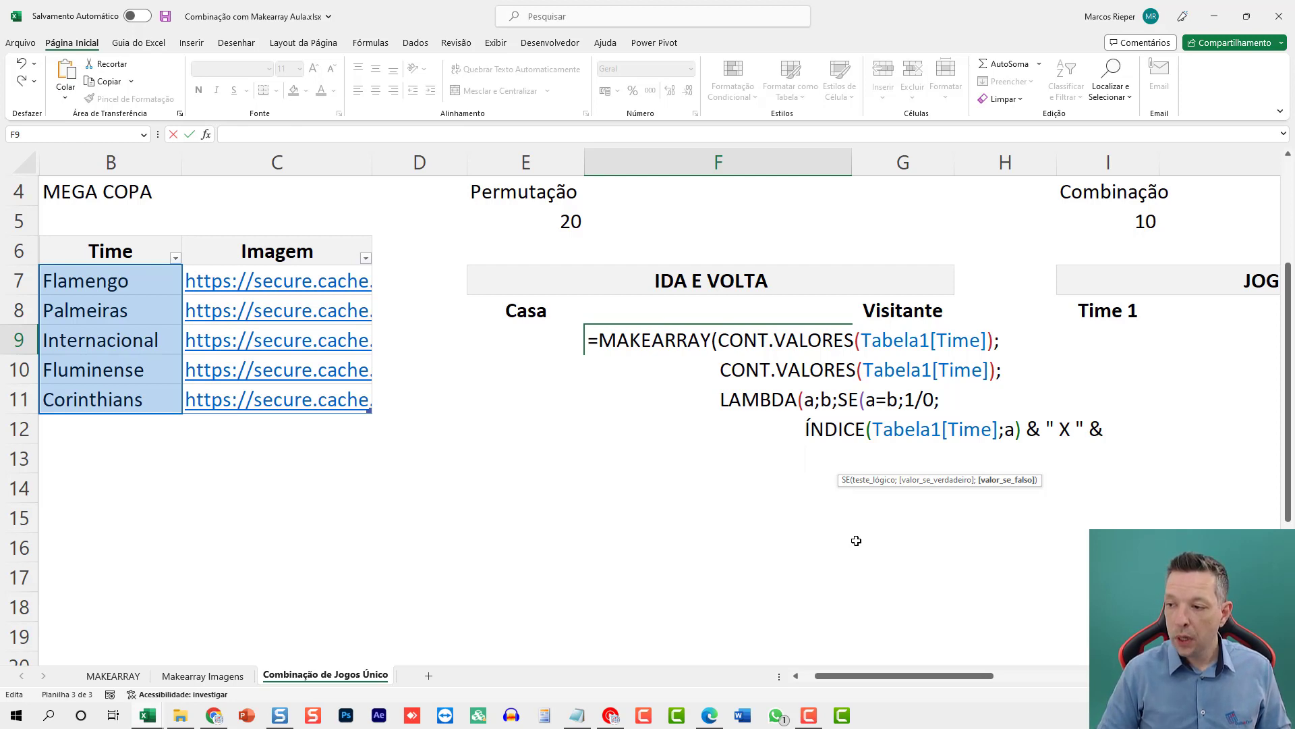
Step: Append ÍNDICE(Tabela1[Time];b), close all open functions, and commit the MAKEARRAY formula in F9
text(ÍNDICE()
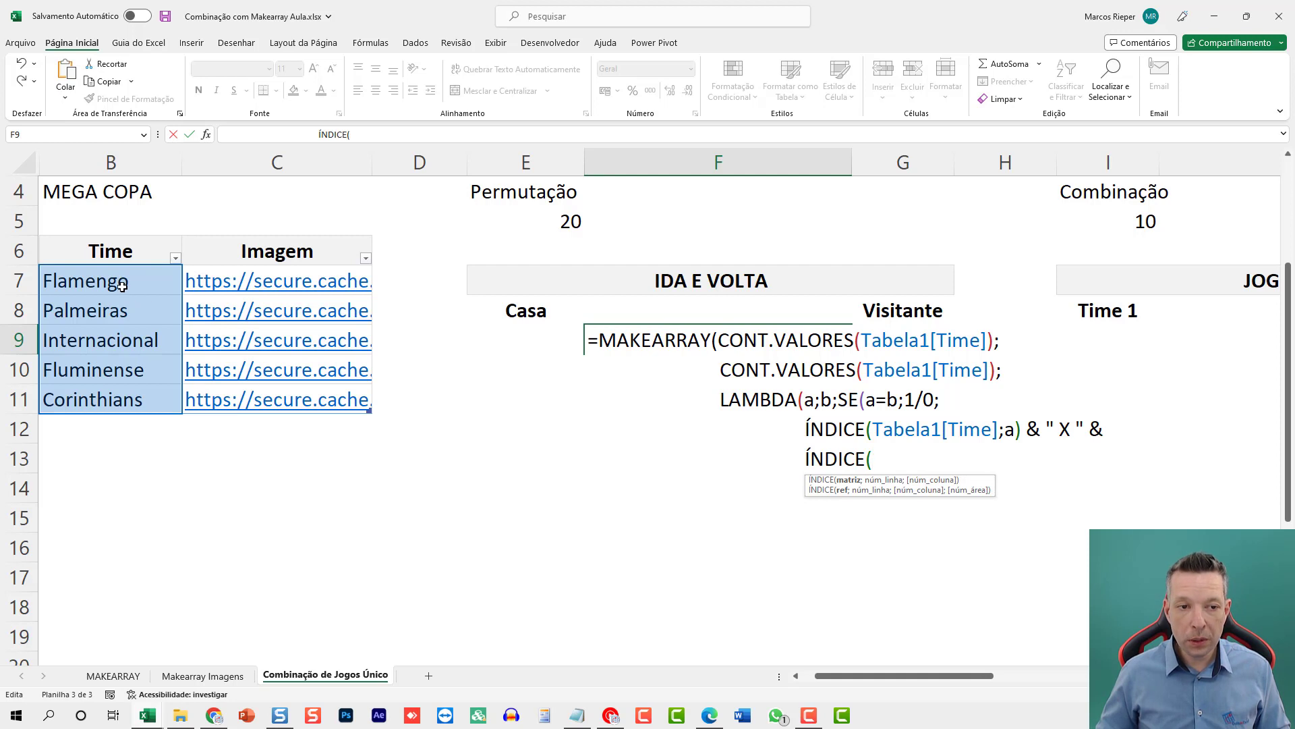
drag(121, 283, 121, 392)
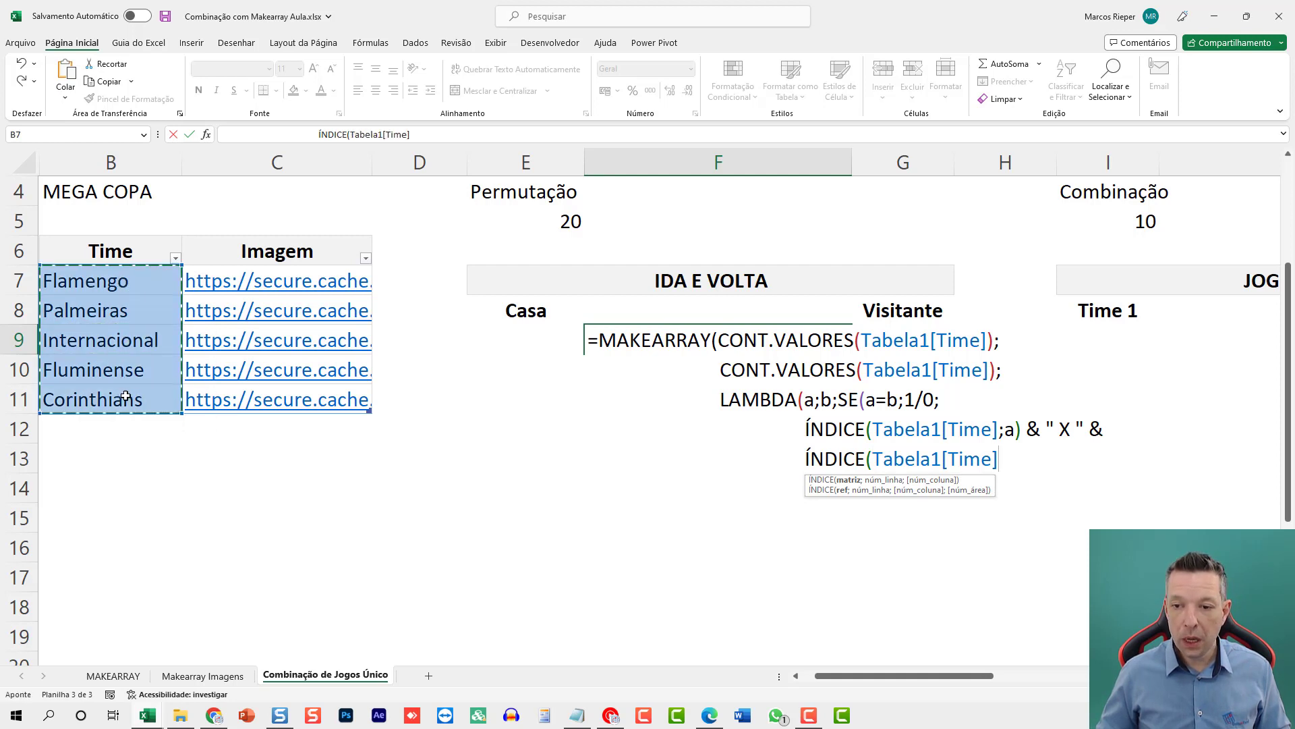
text(;)
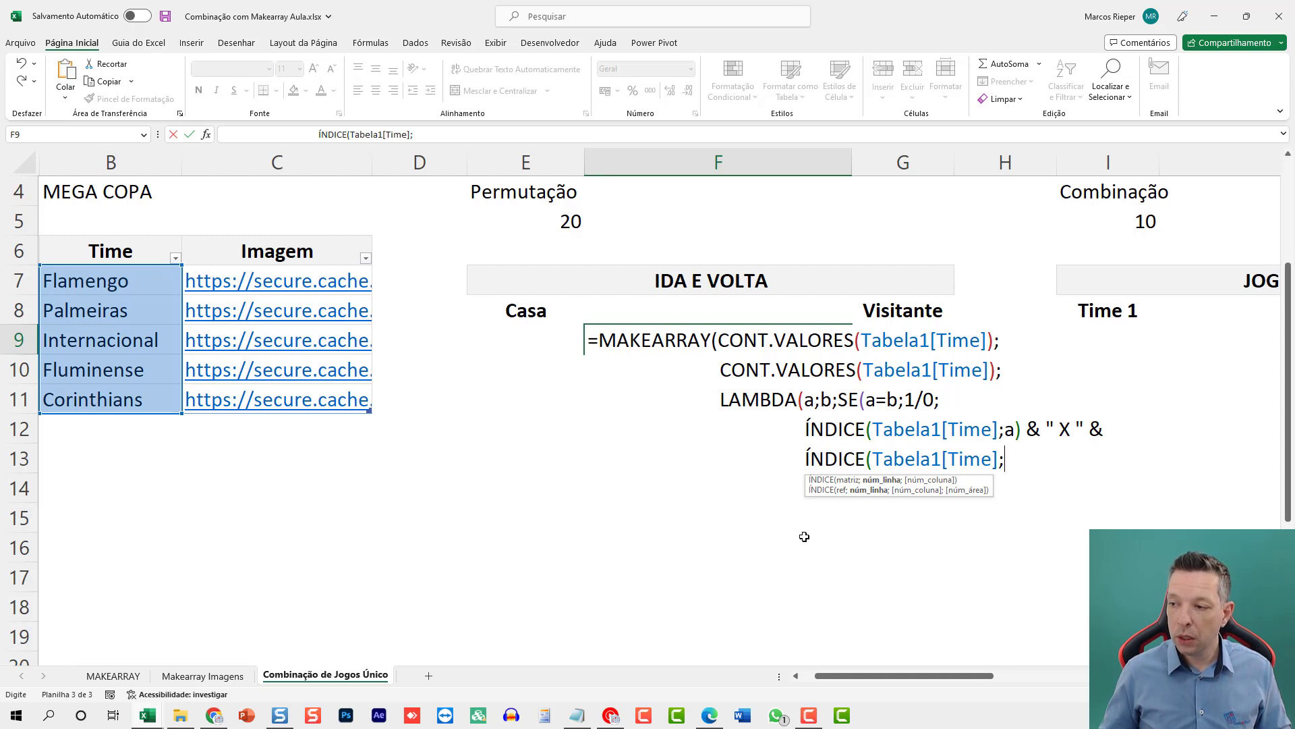
text(b)
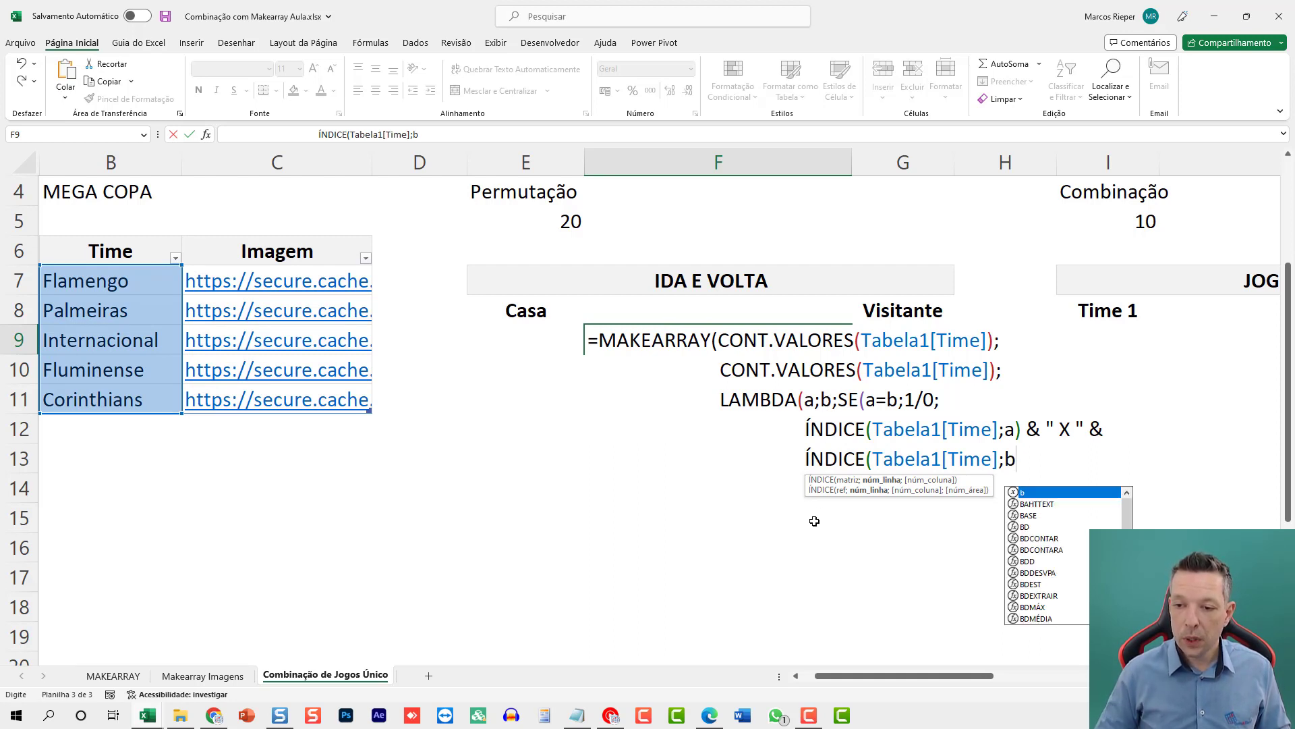
text())
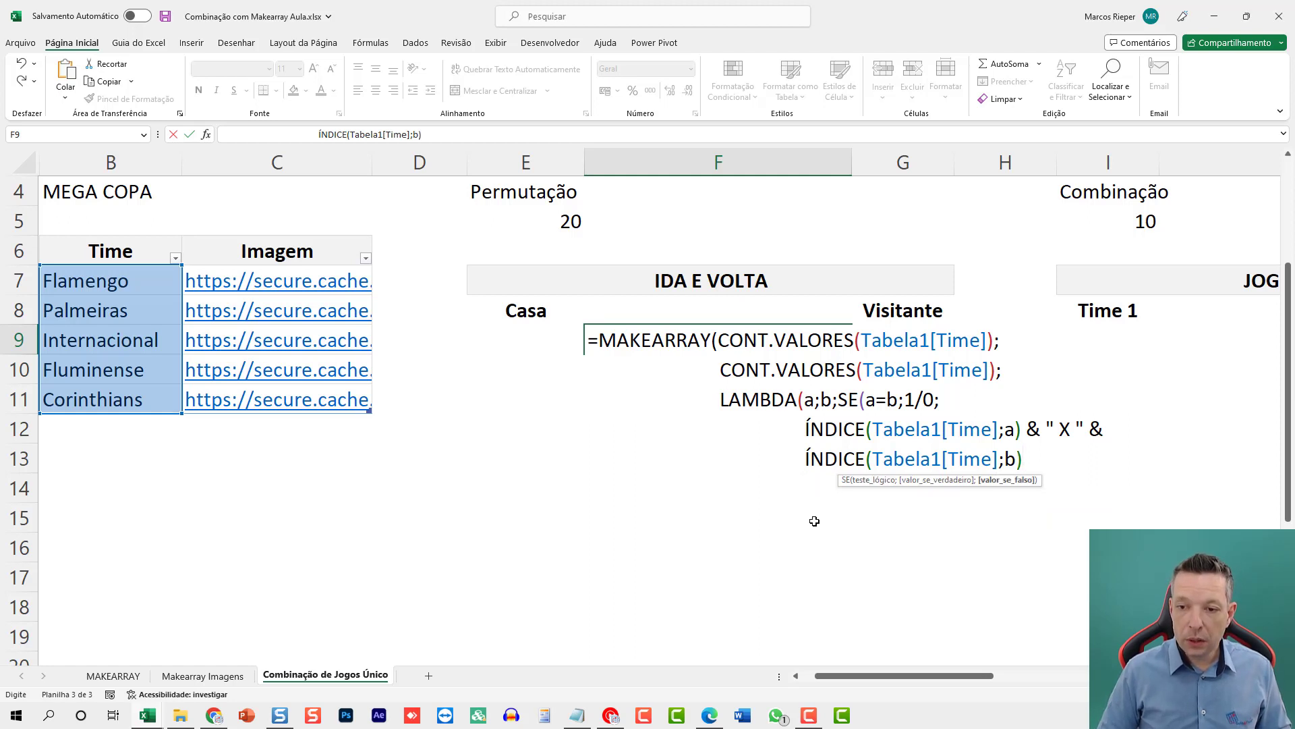
text()))
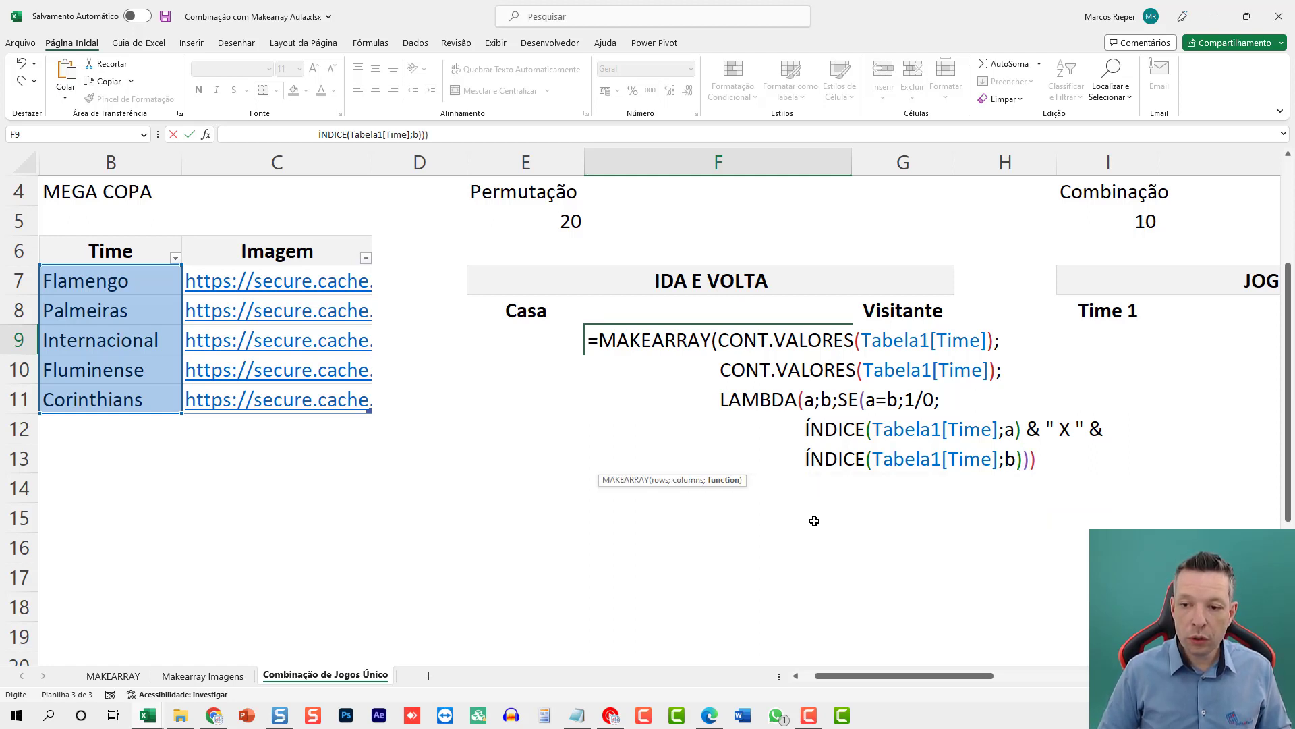
text())
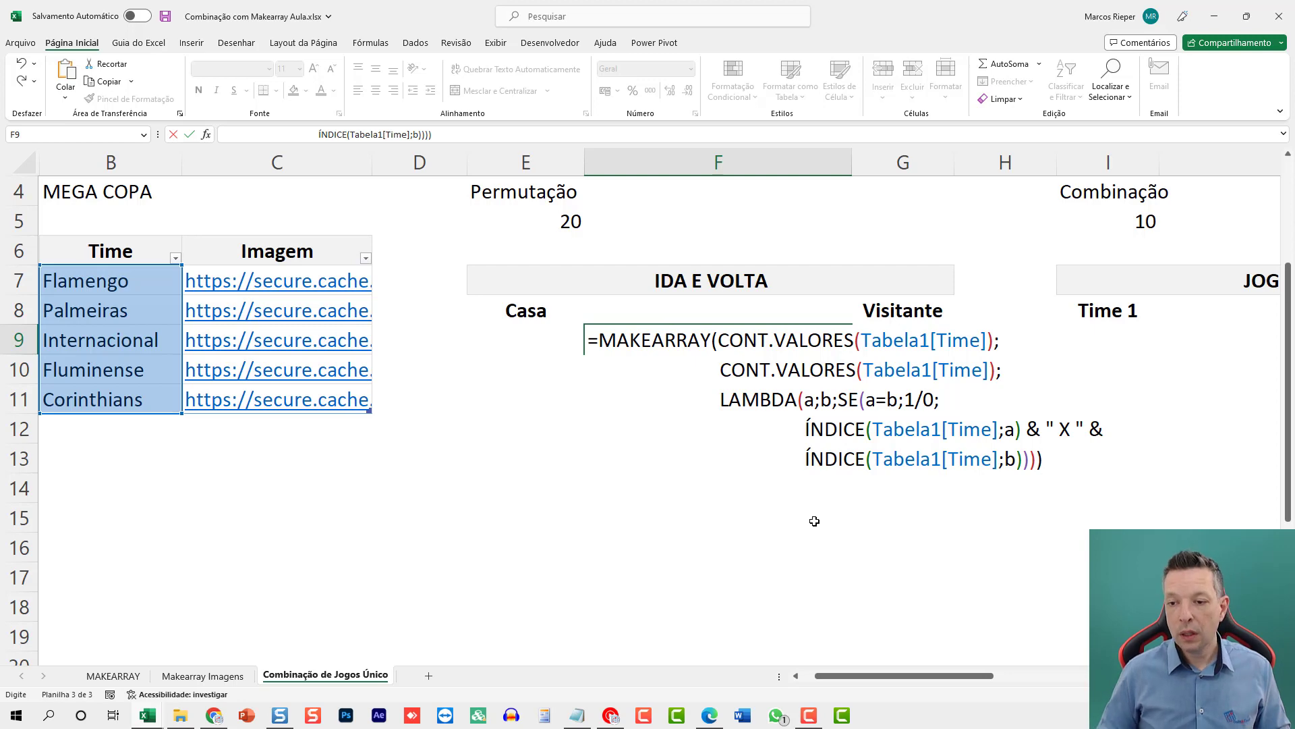
key(Return)
key(Up)
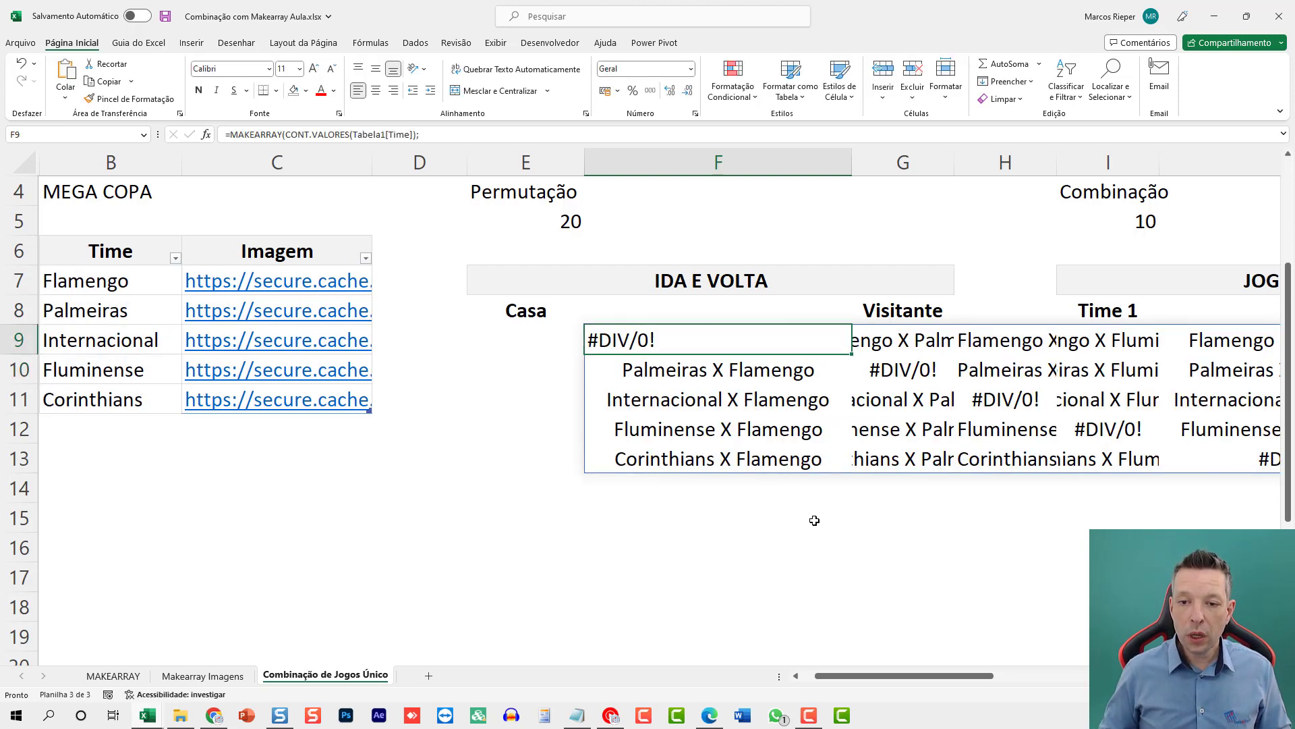
Step: Wrap the MAKEARRAY formula in F9 in PARACOL with ignore option 3, for blanks and errors, and commit it
drag(886, 678, 931, 680)
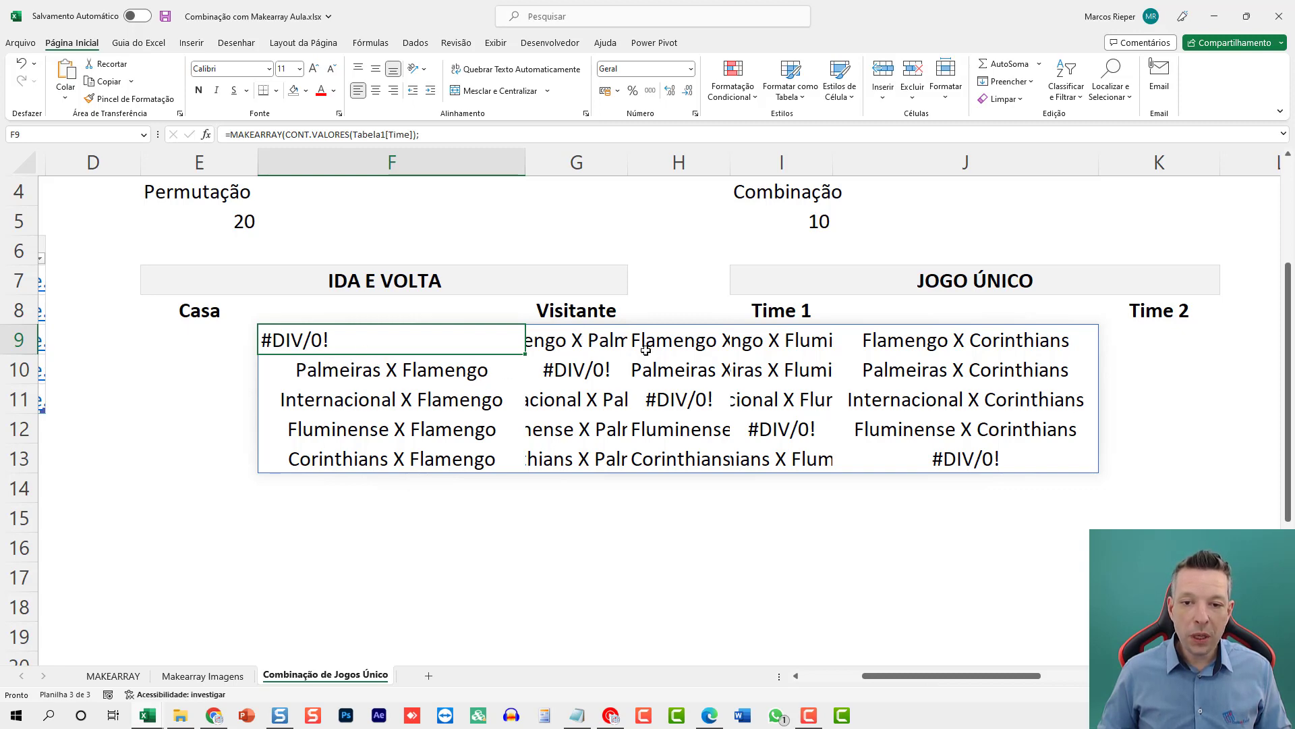
drag(919, 677, 869, 680)
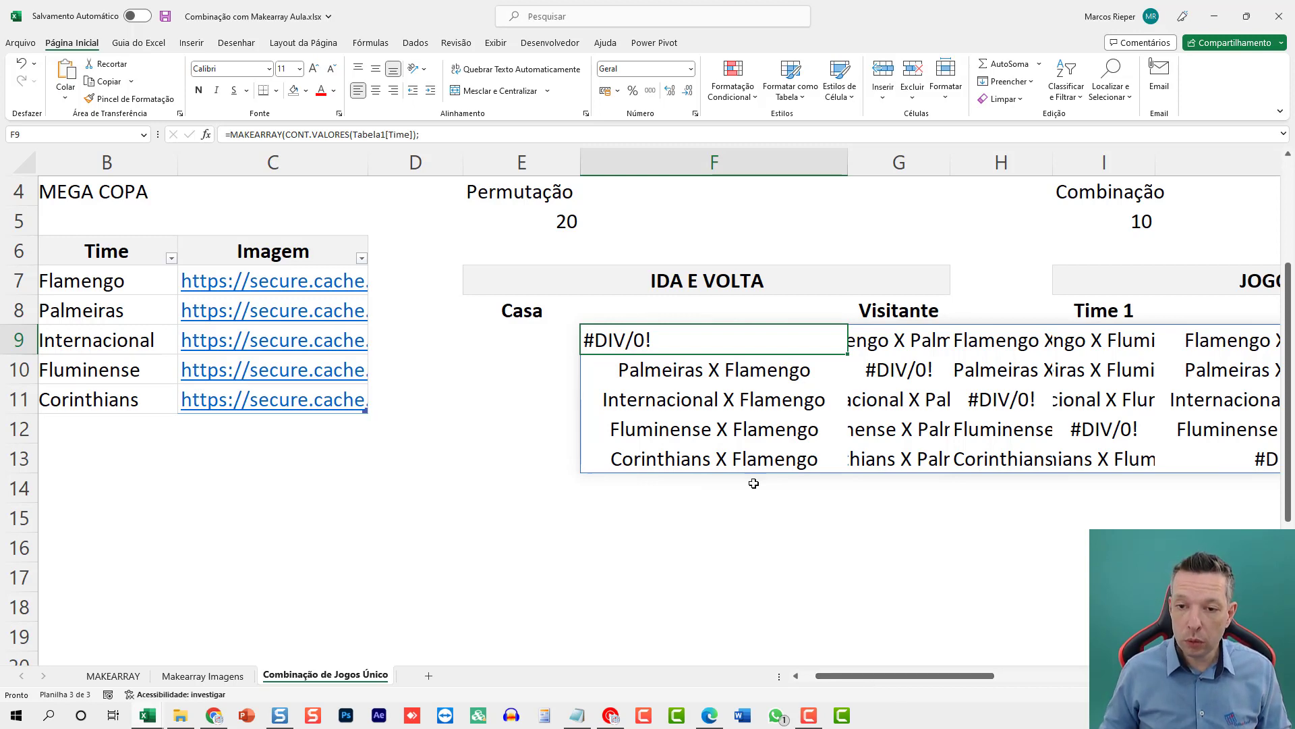
double_click(654, 334)
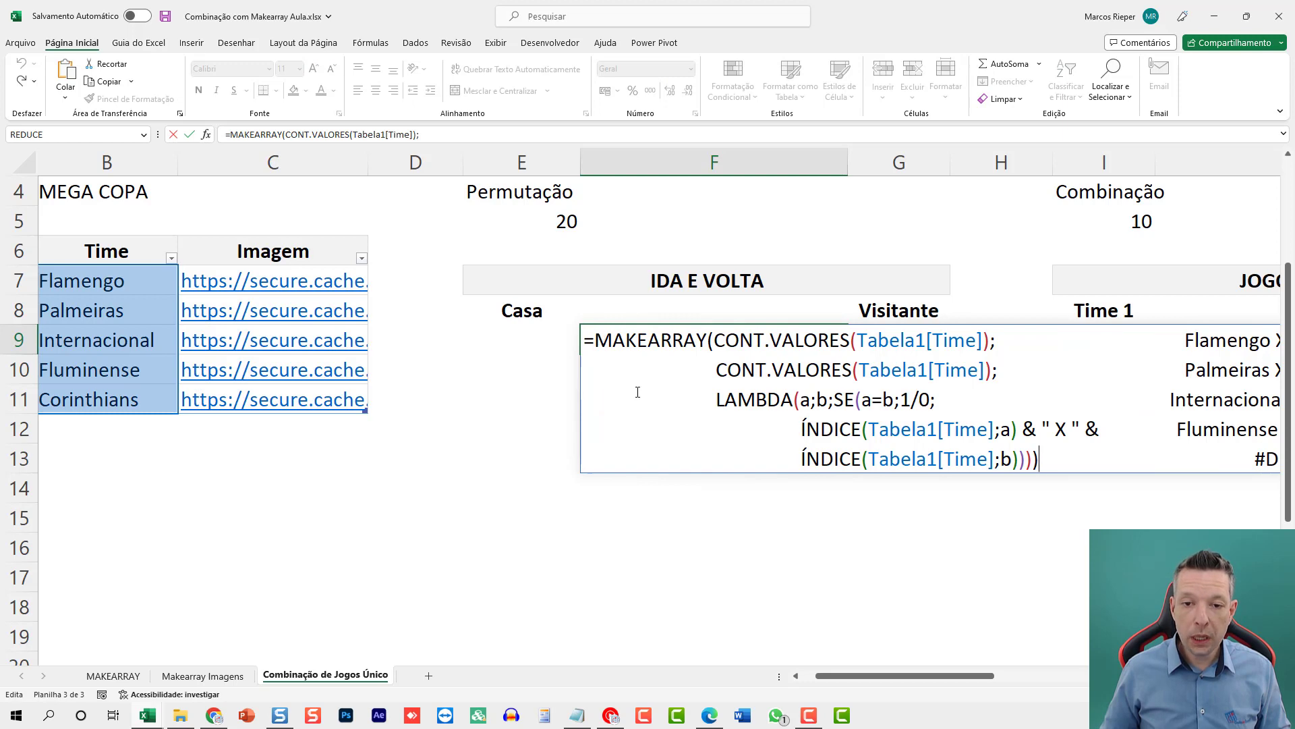
drag(868, 680, 909, 683)
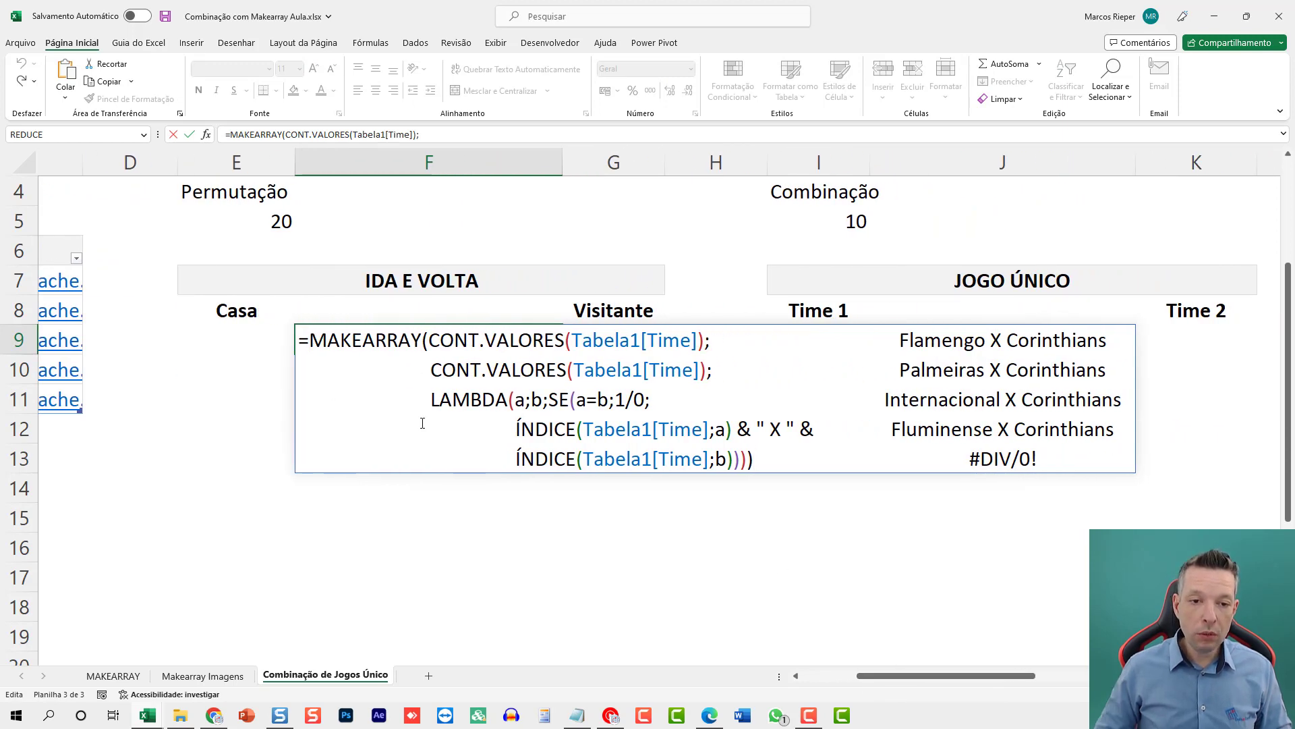
text(PARACOL()
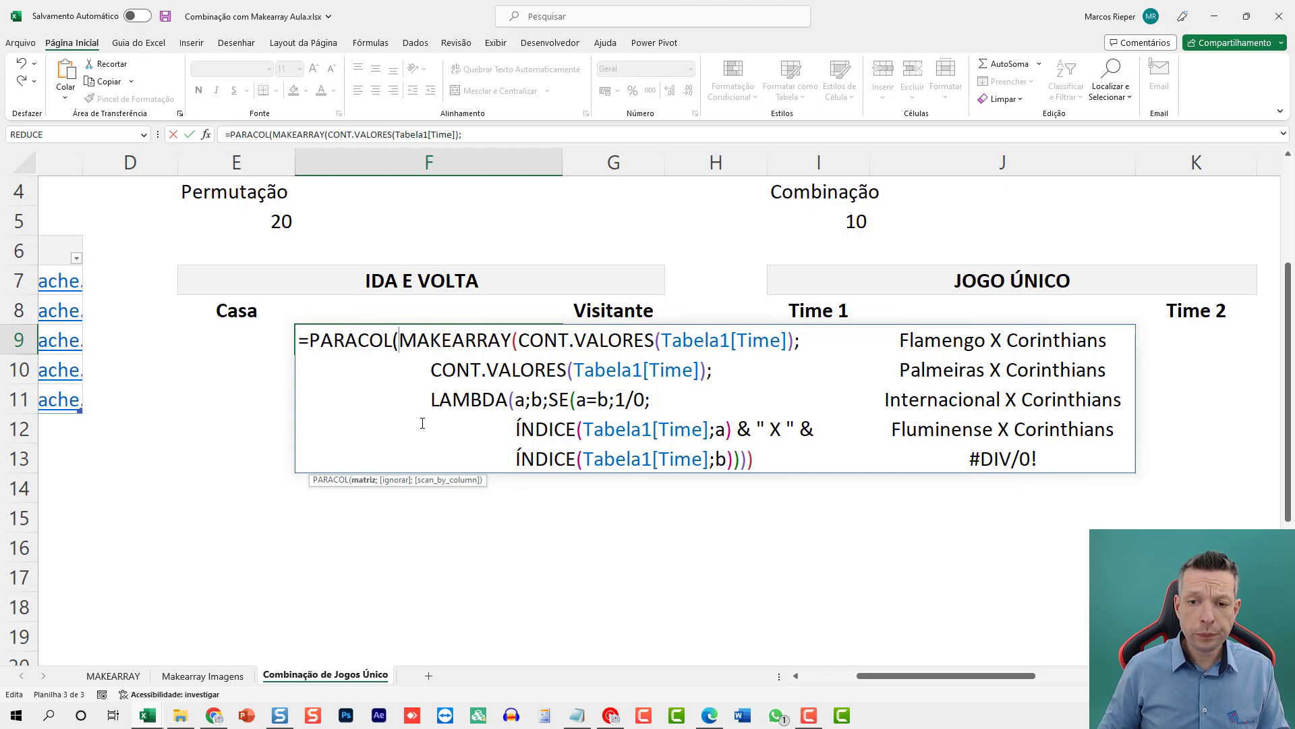
key(ctrl+End)
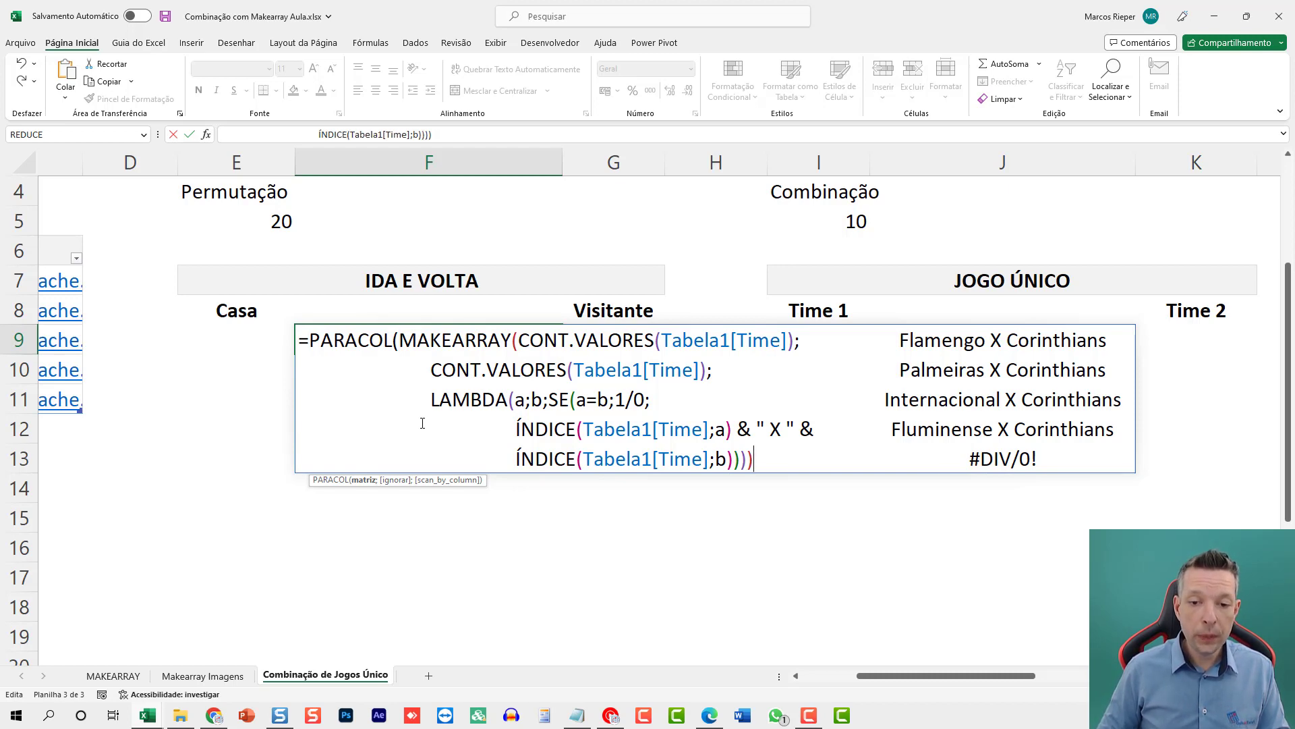
text(;)
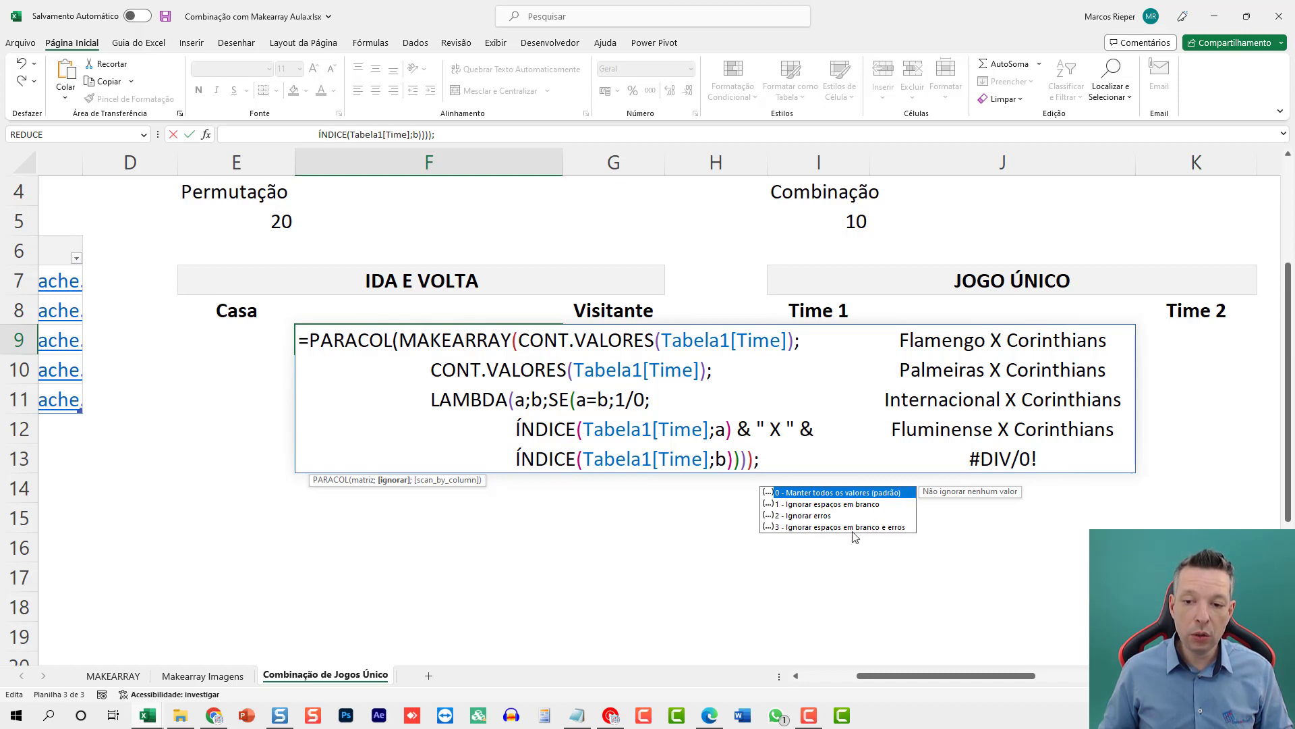
text(3)
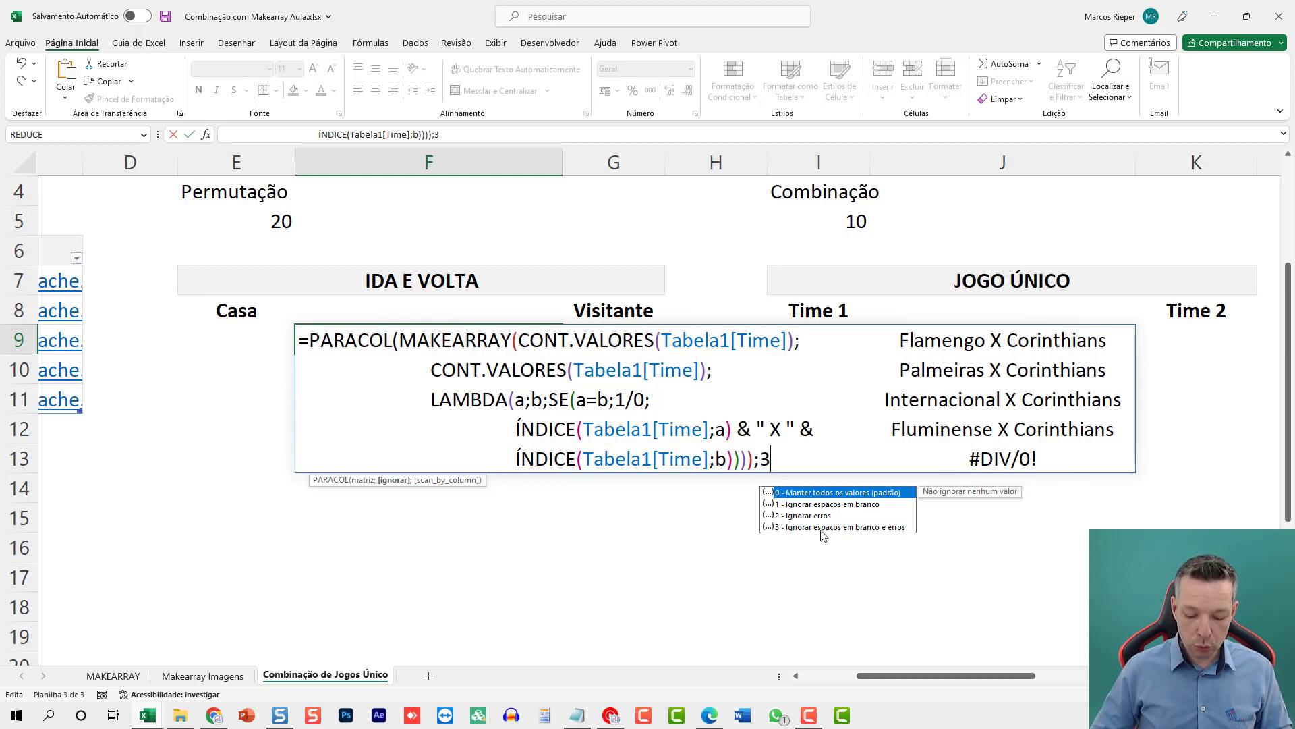
text())
key(Return)
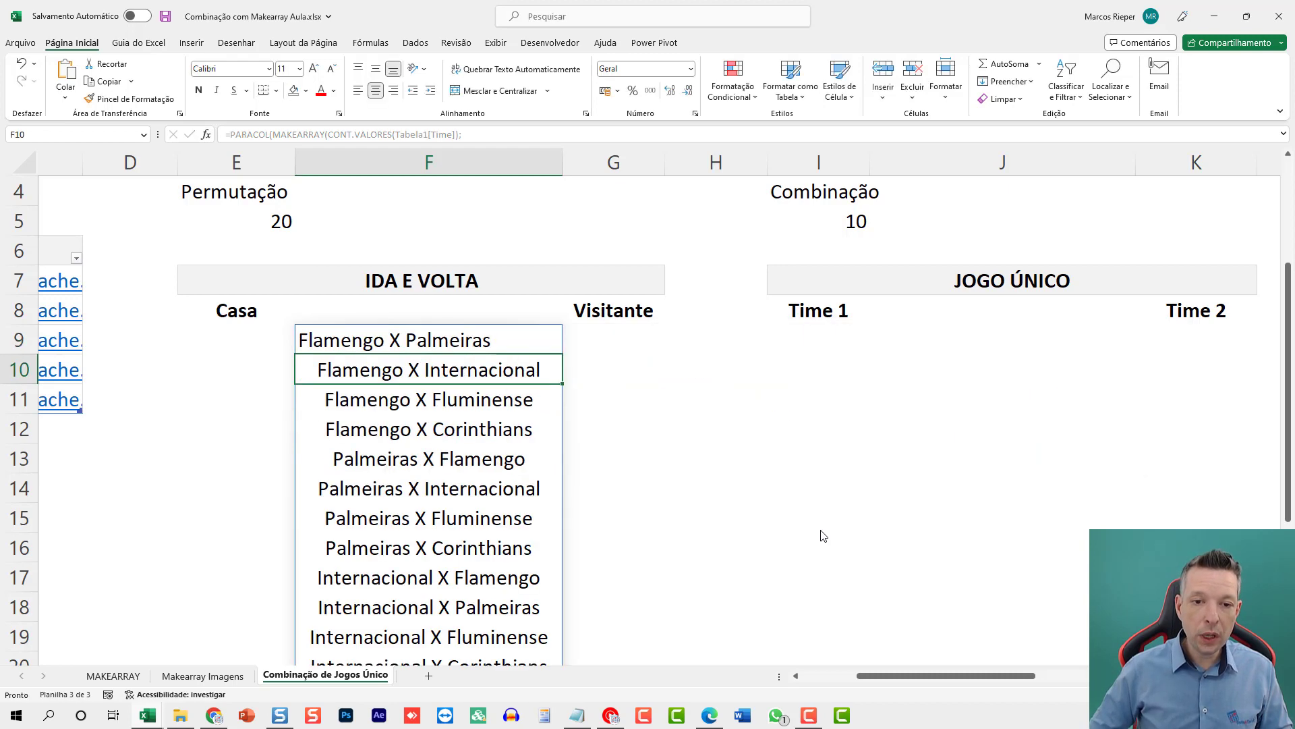
Step: Center the text in F9 and select the whole spilled match list to check its count against Permutação
click(376, 91)
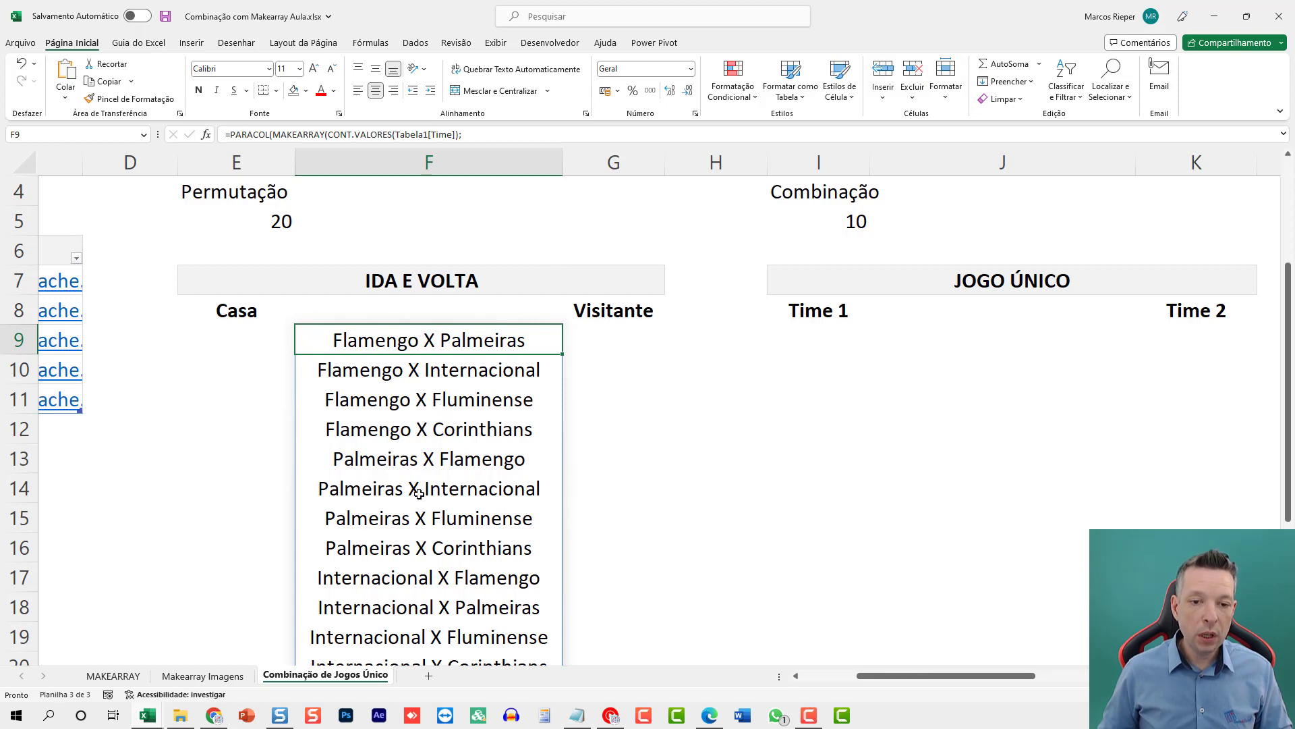
scroll(418, 506, down, 4)
scroll(421, 499, up, 5)
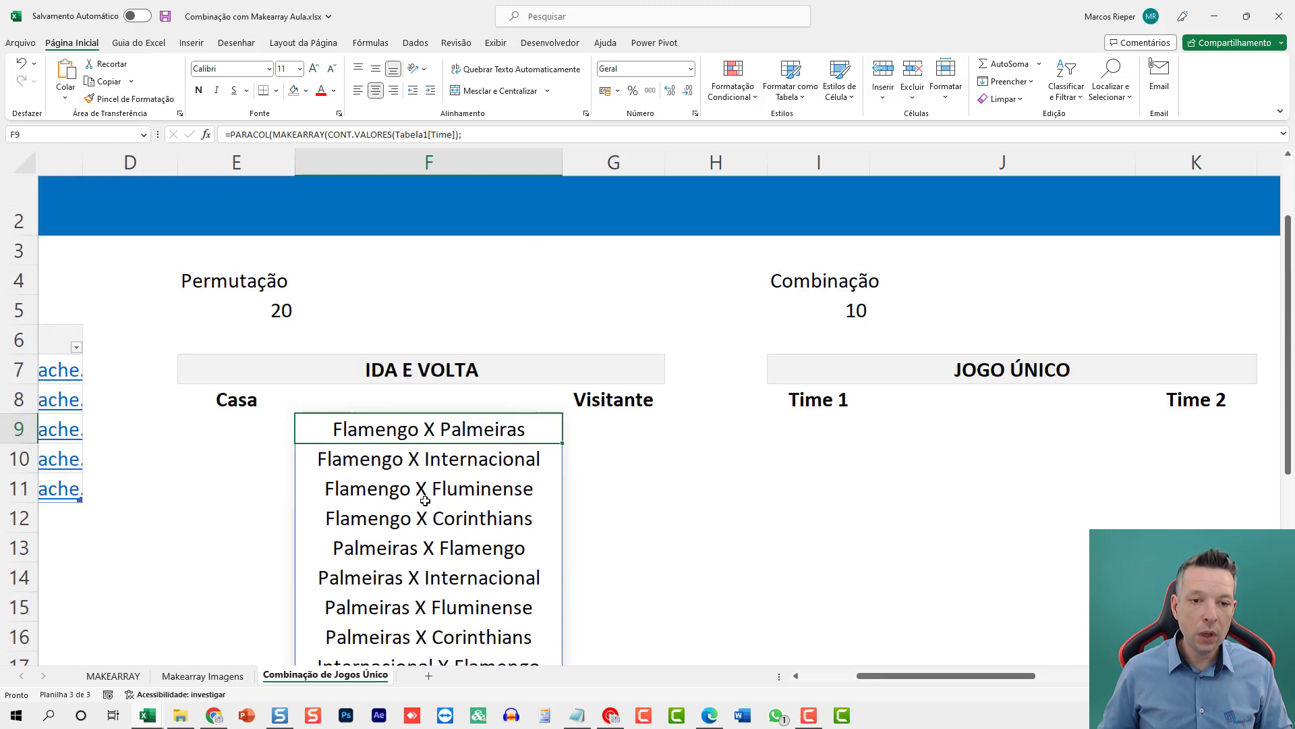
scroll(425, 530, down, 4)
shift+click(417, 634)
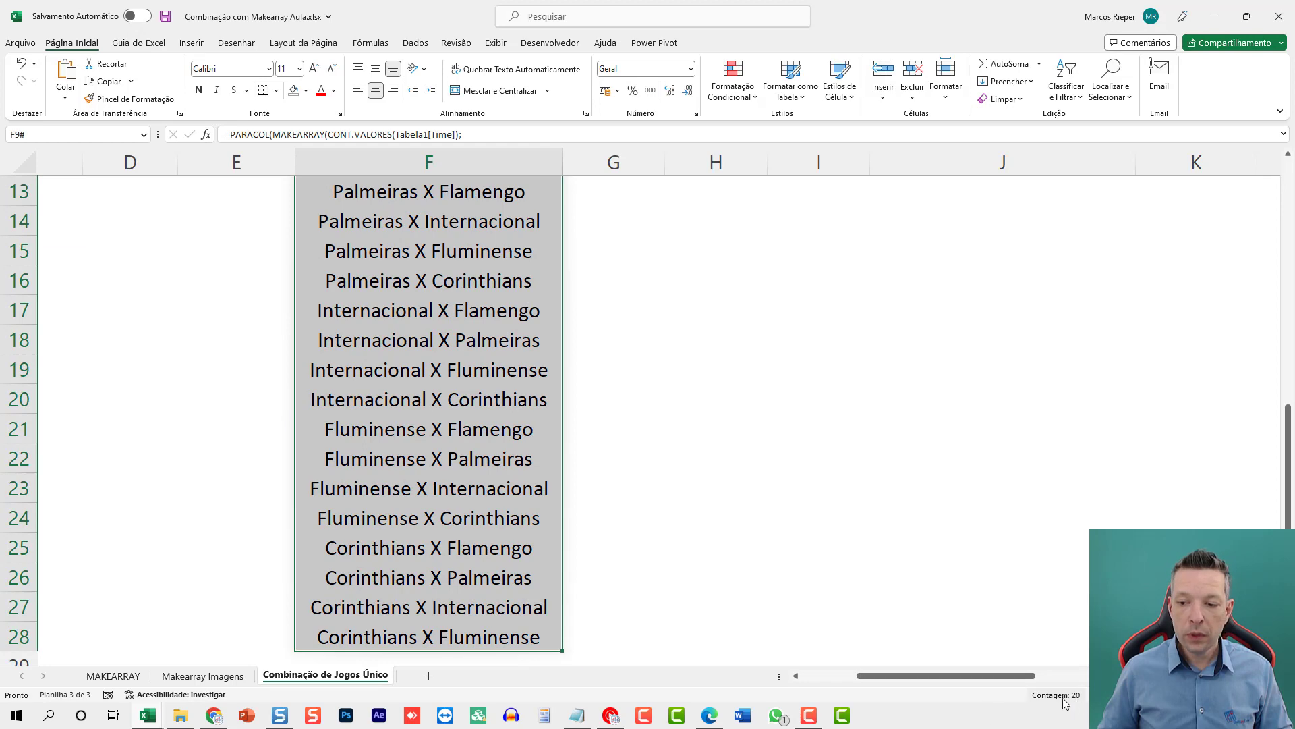
scroll(371, 472, up, 4)
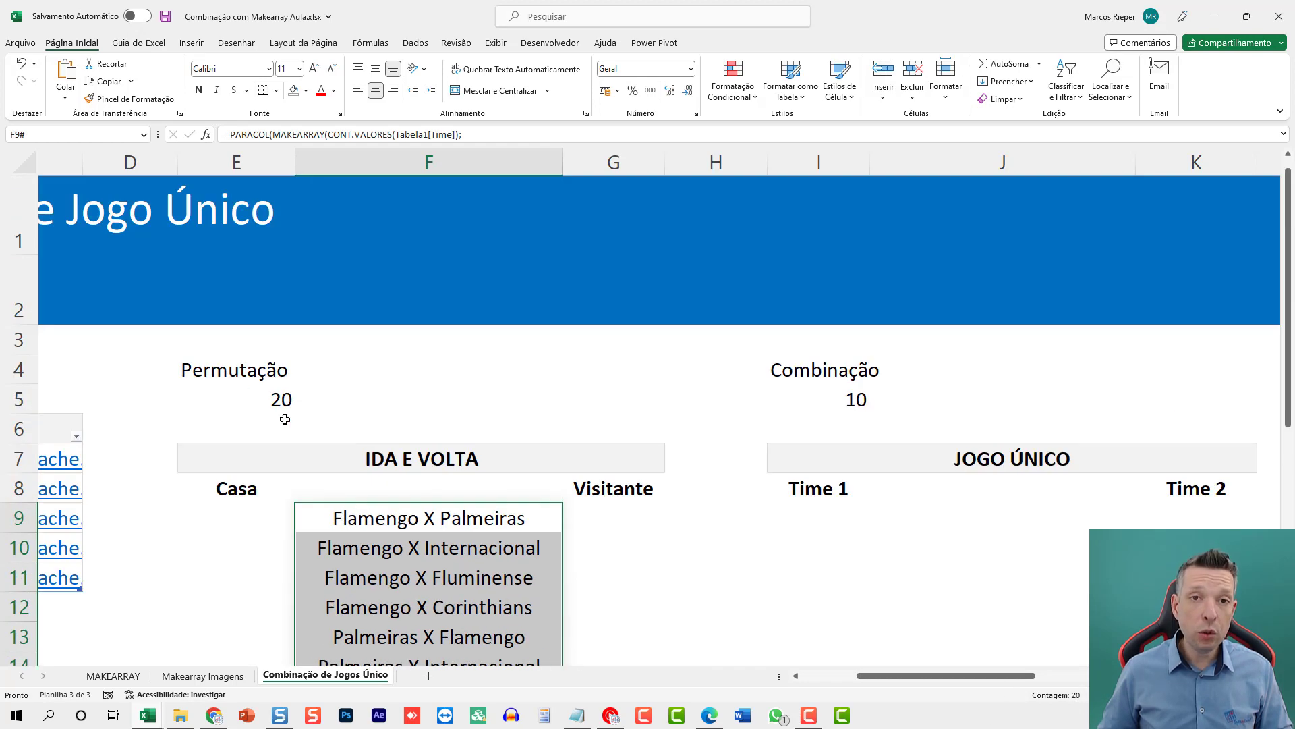
scroll(285, 419, down, 1)
click(254, 344)
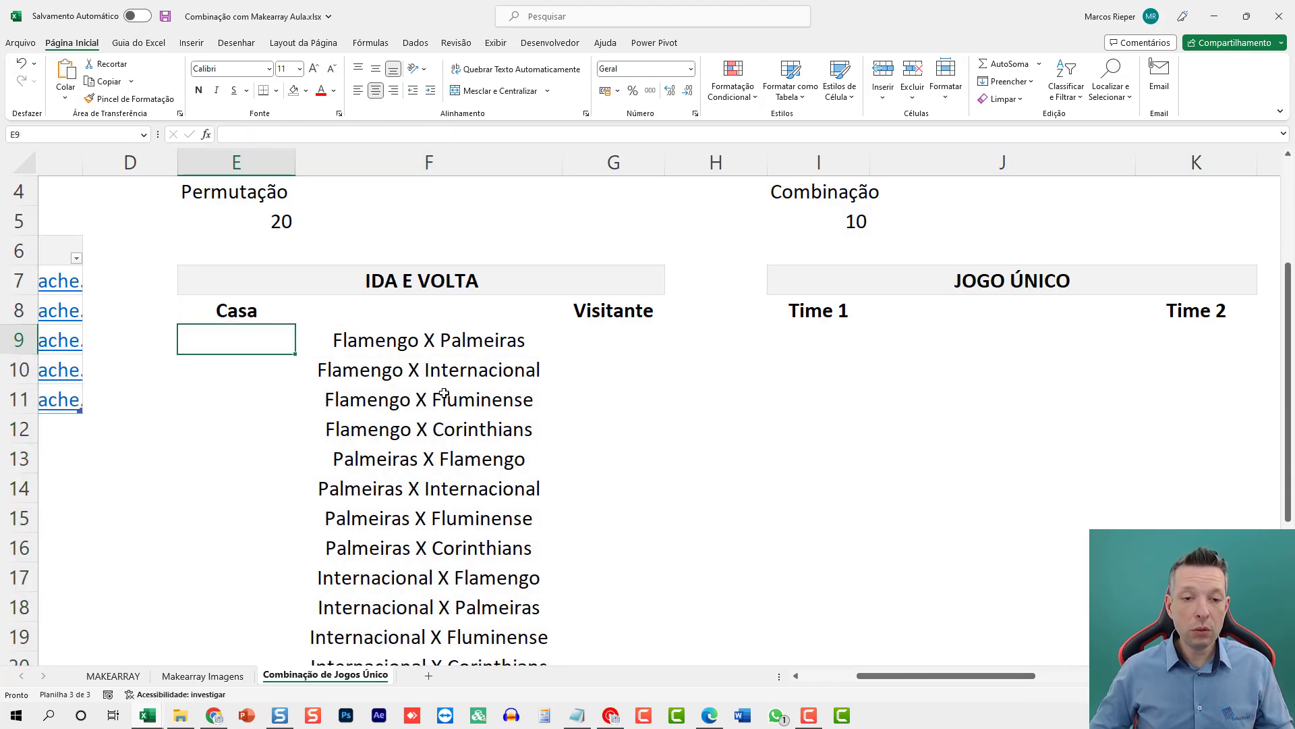
key(Right)
key(F2)
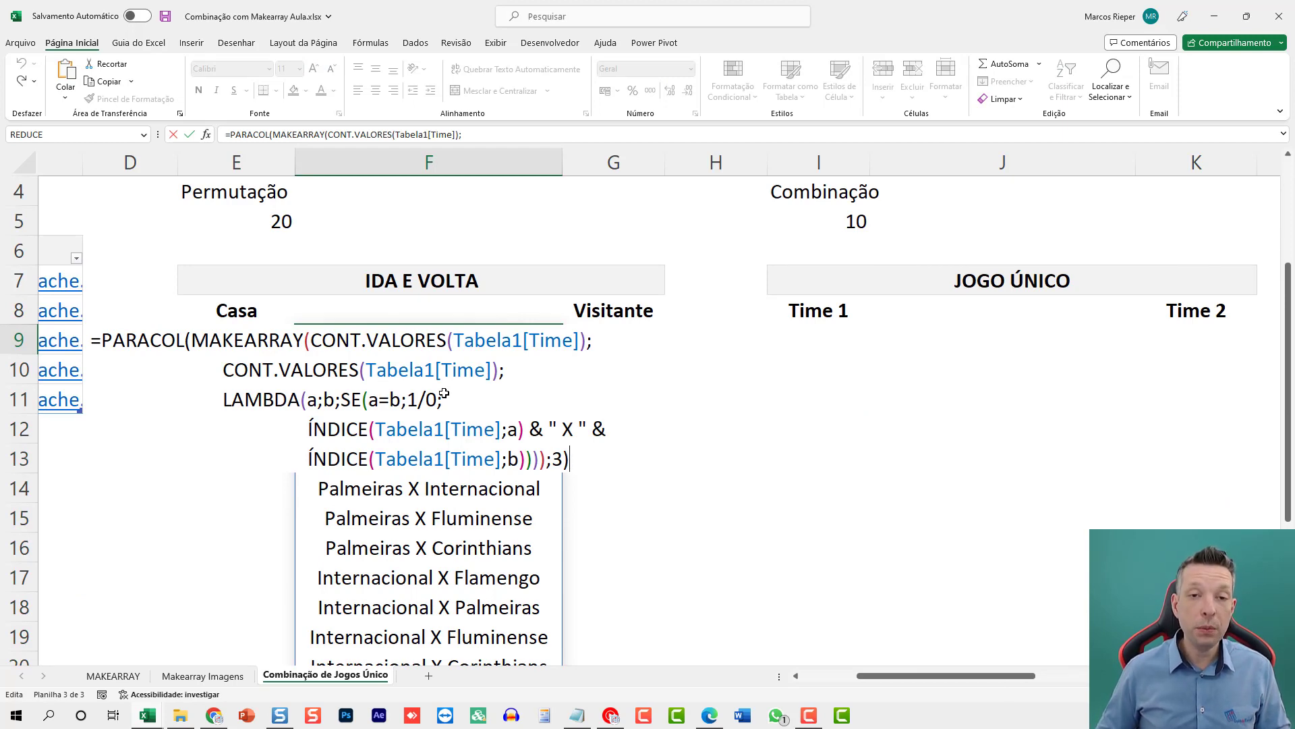
key(Escape)
key(Left)
key(Left)
key(Left)
key(Right)
key(Right)
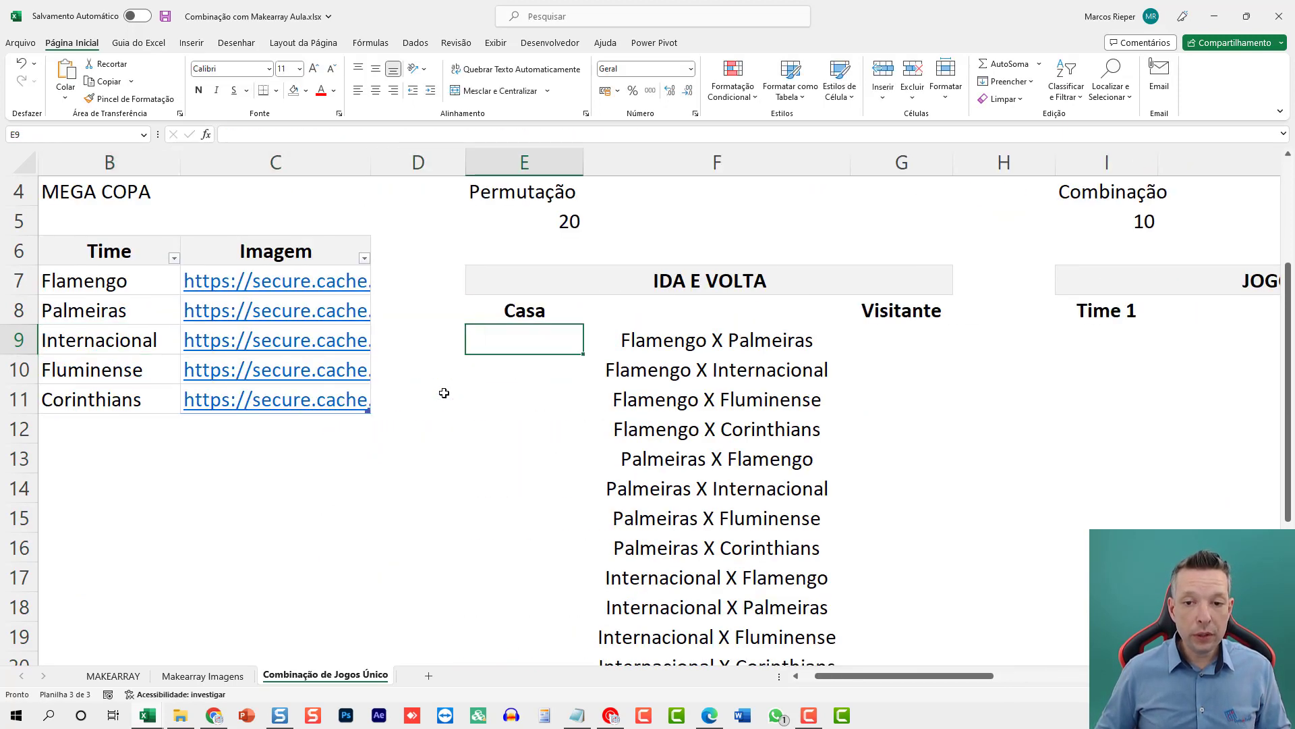
key(alt+Tab)
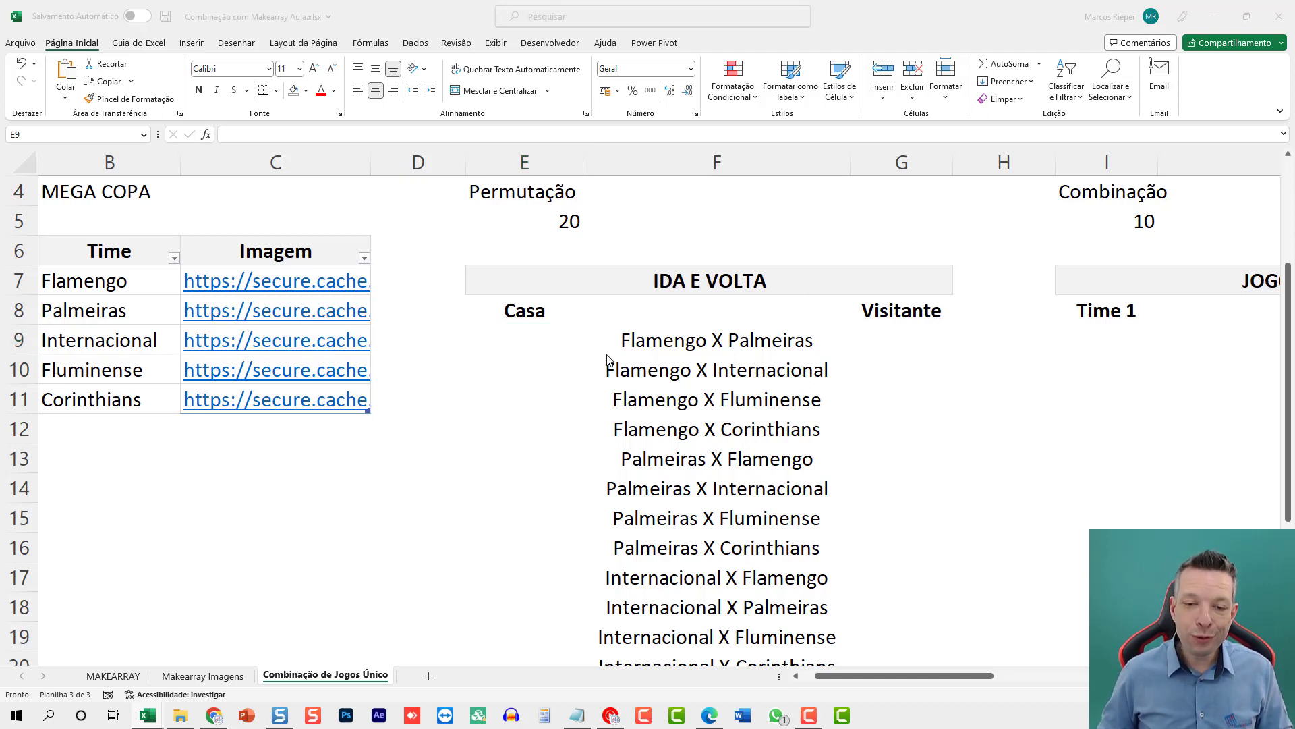
Step: Start a formula in E9, under Casa, with IMAGEM and a nested PROCV
click(528, 339)
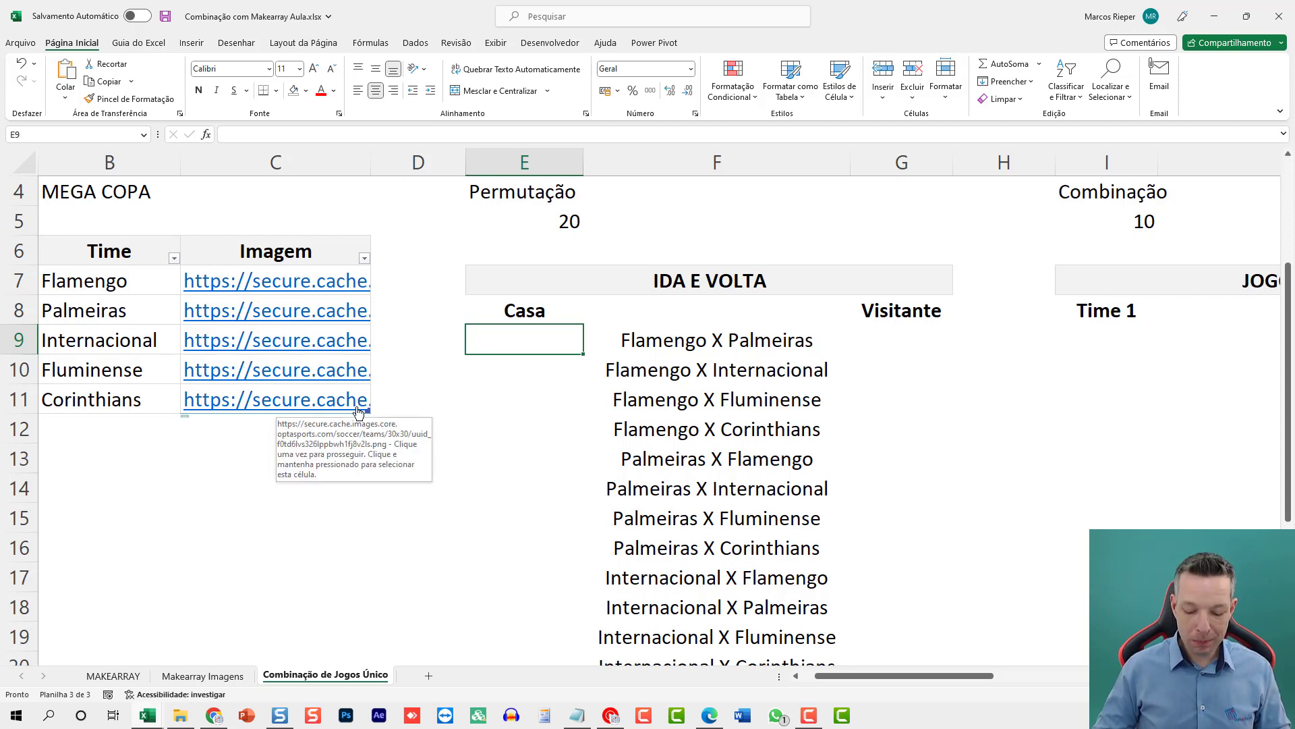
text(=)
key(Escape)
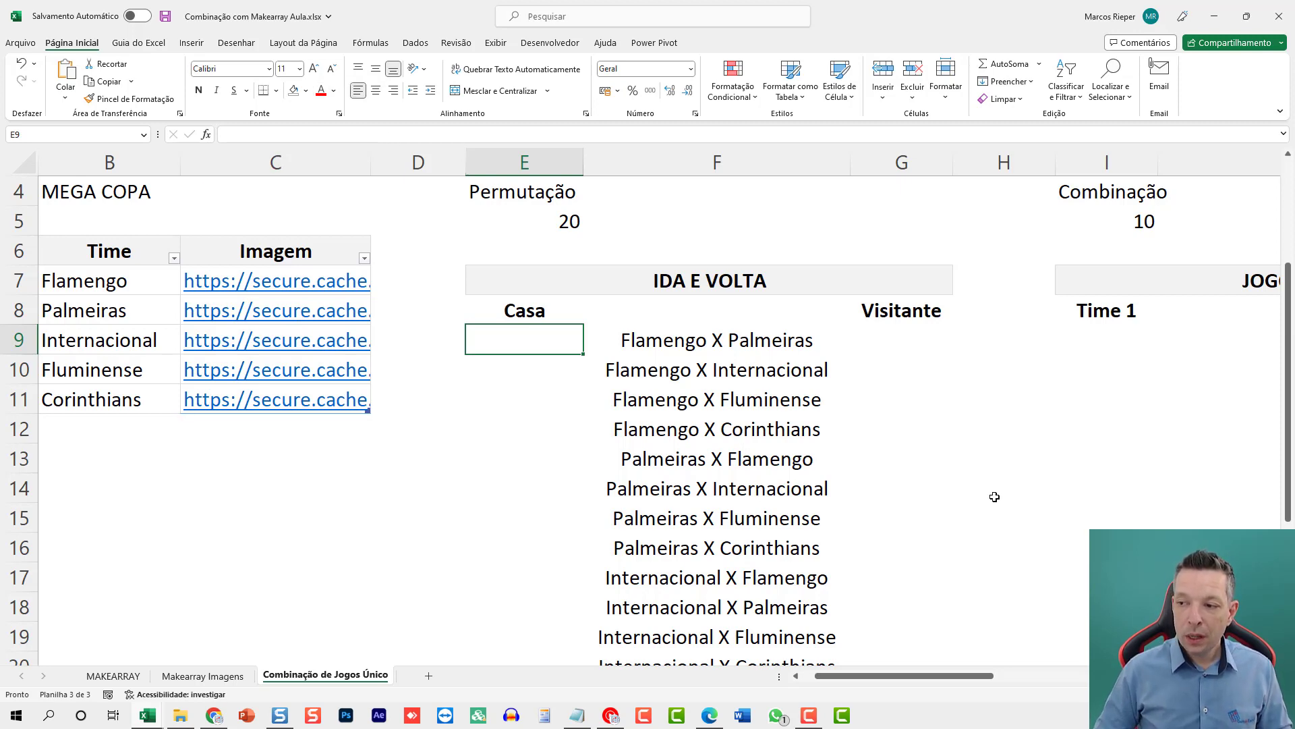
text(=)
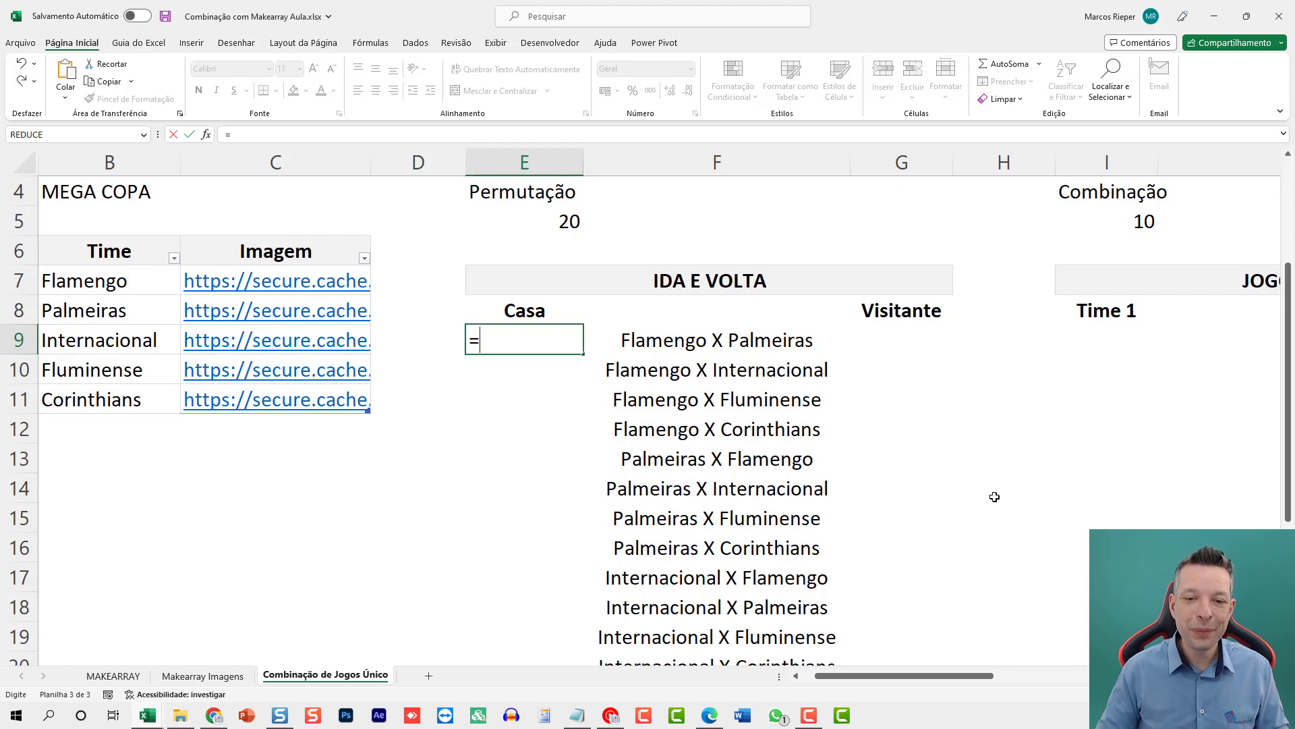
text(l)
key(BackSpace)
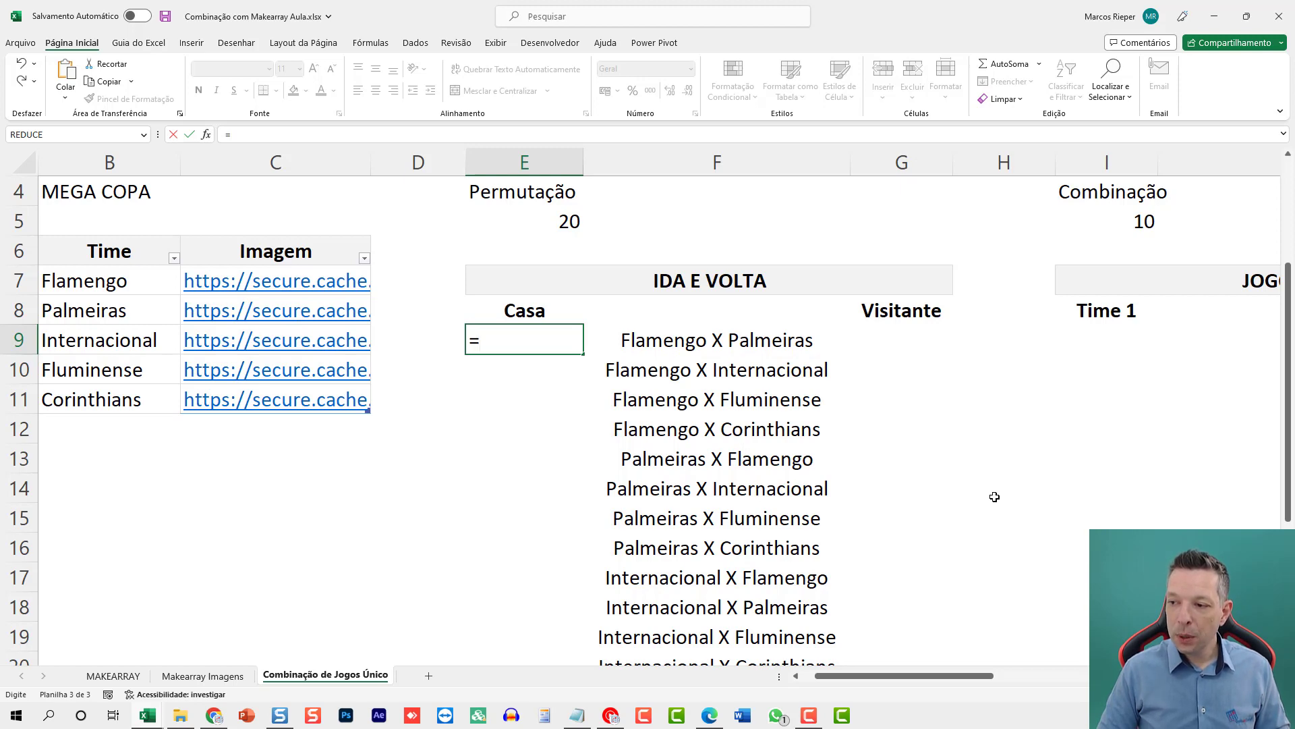
text(IMAGE)
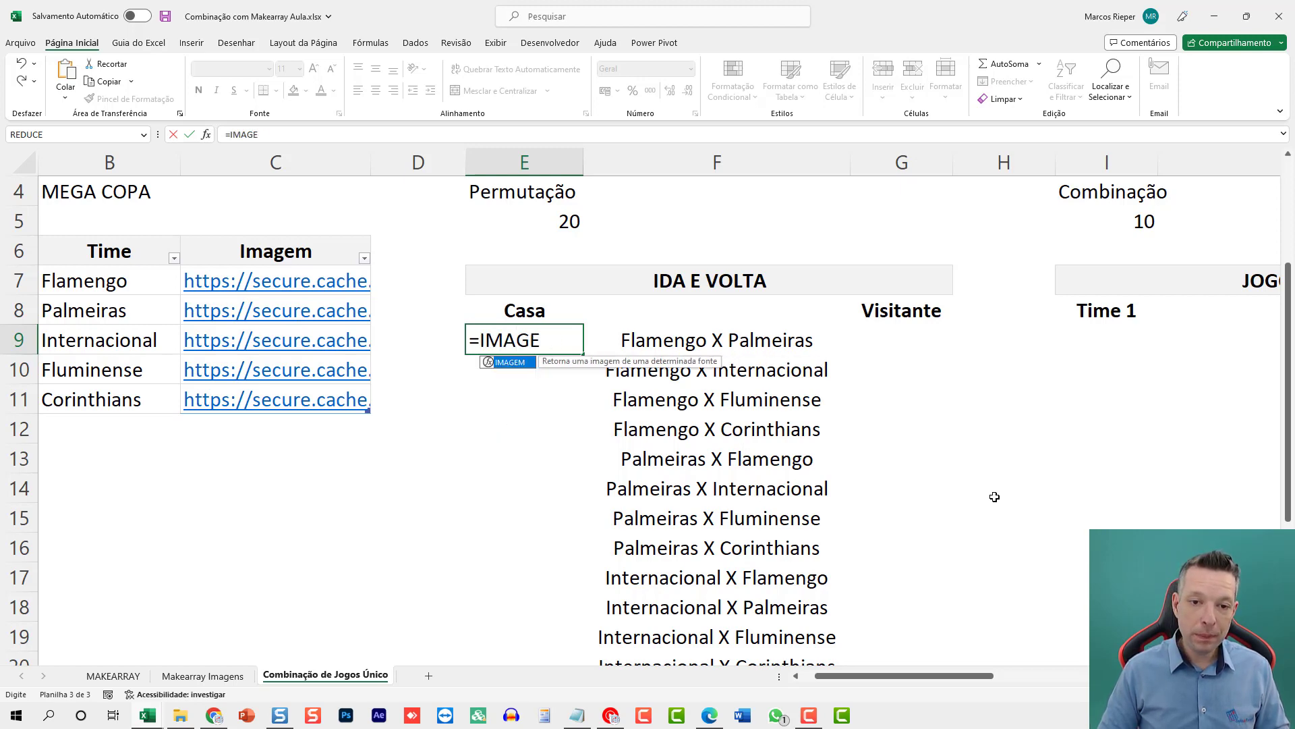
text(M(PROCV()
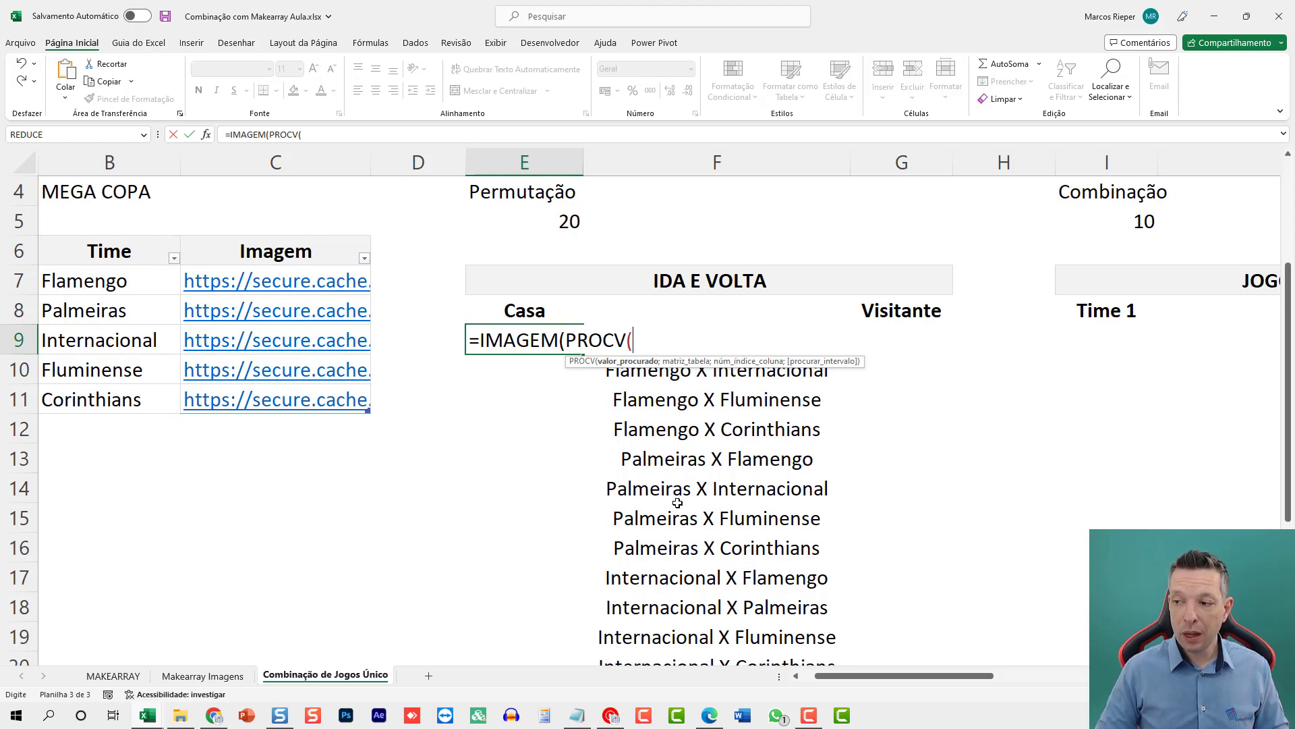
Step: Add TEXTOANTES(F9;" X ") as the lookup value of PROCV
text(TEXTOANTES)
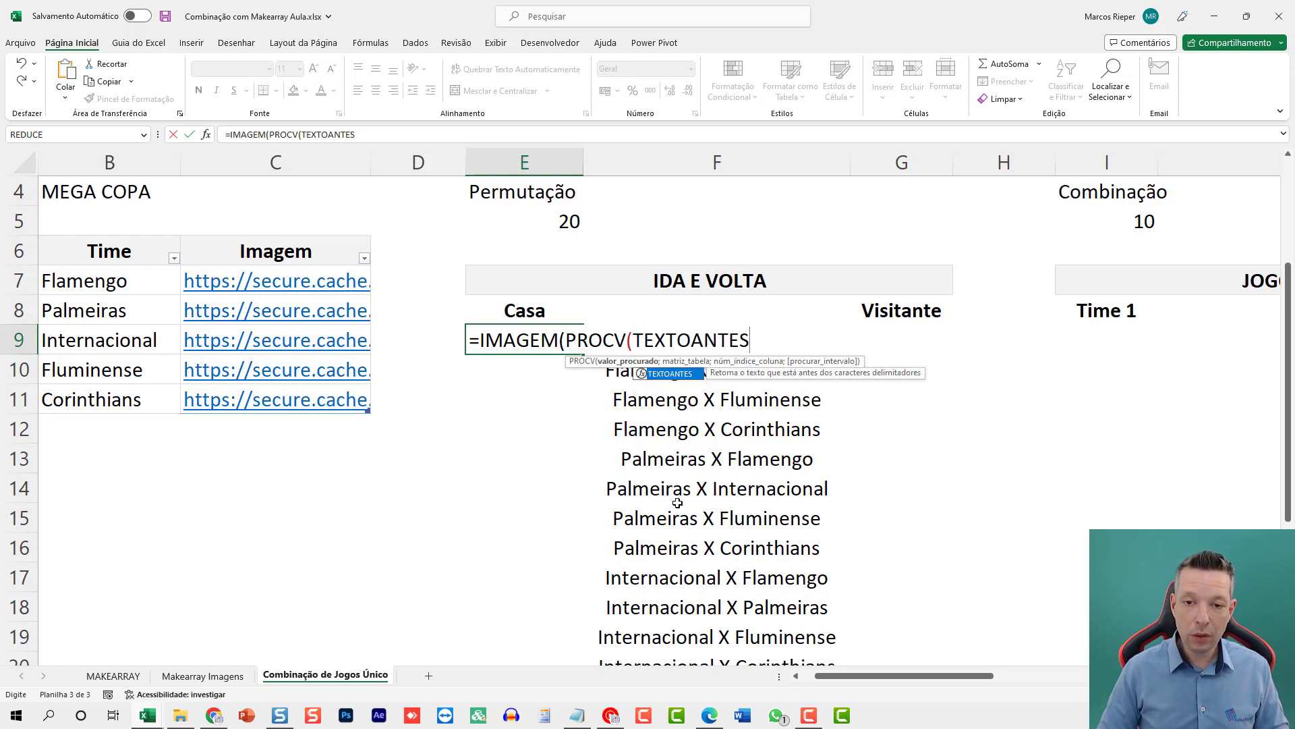
text(()
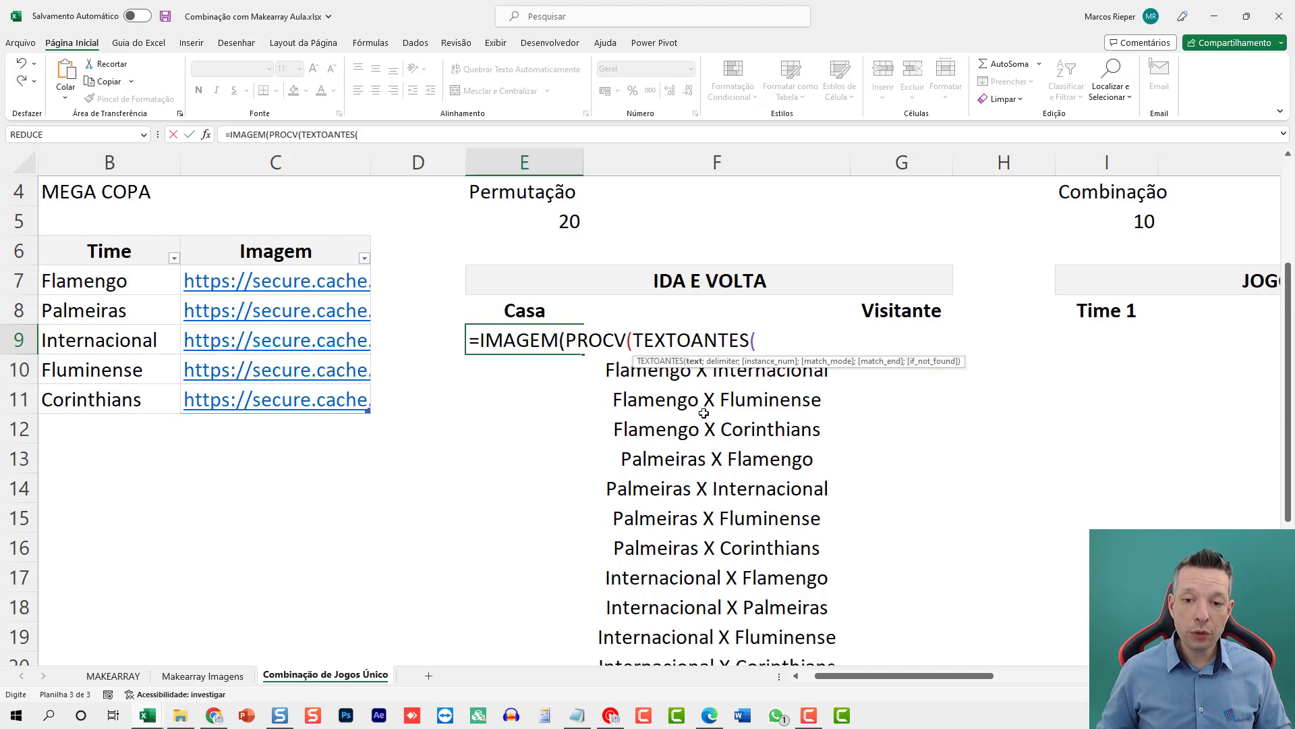
text(F9)
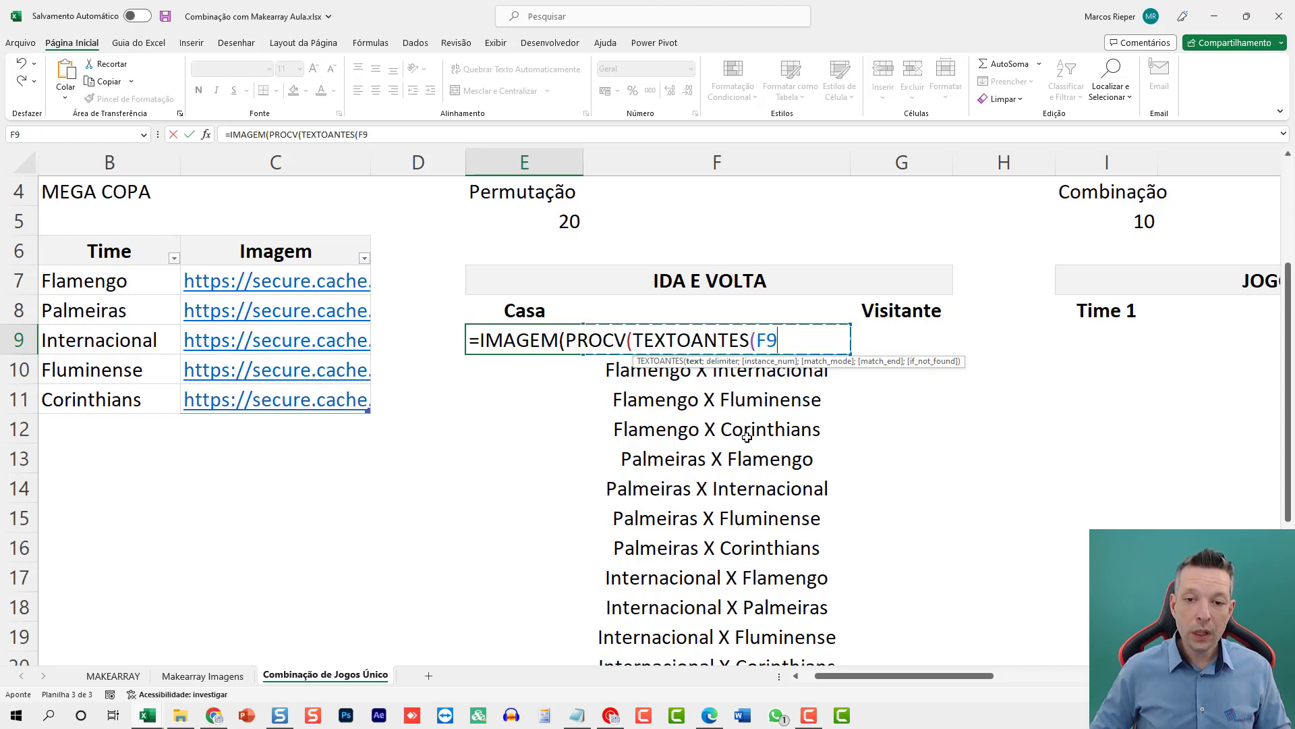
text(;" x)
key(BackSpace)
text(X)
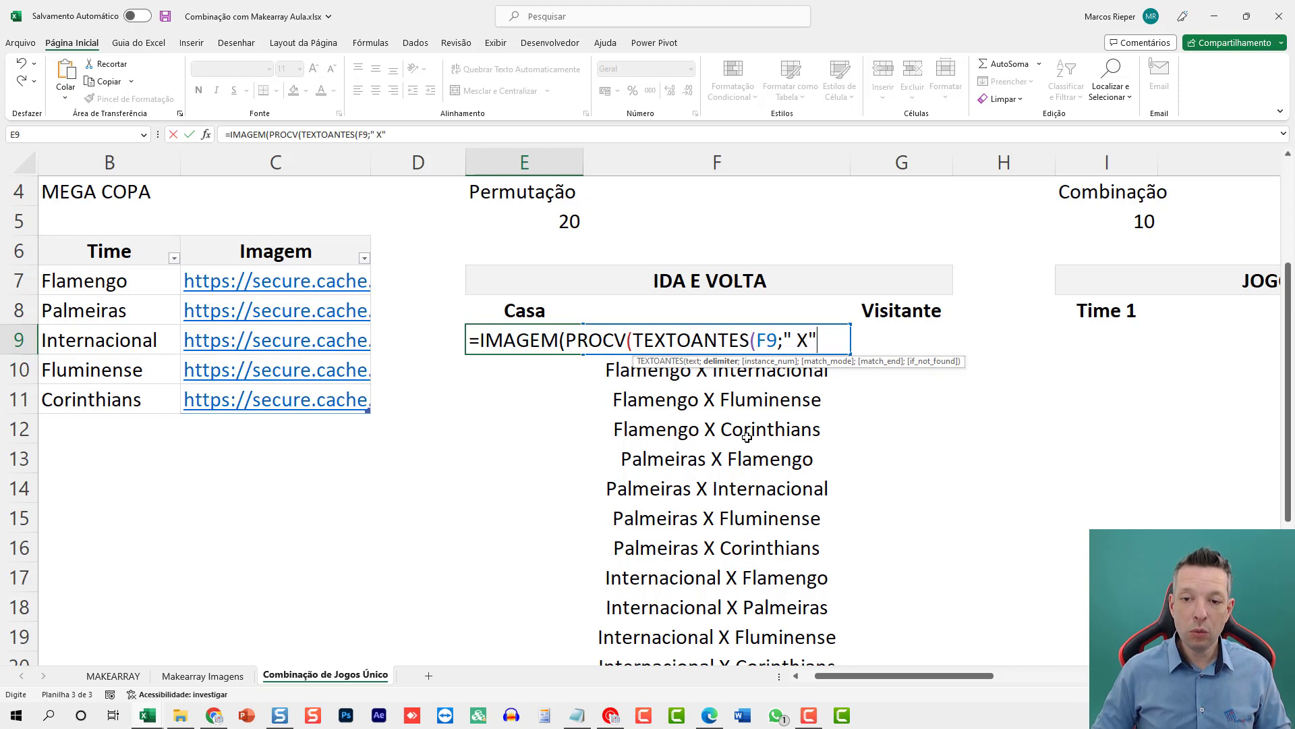
text( ")
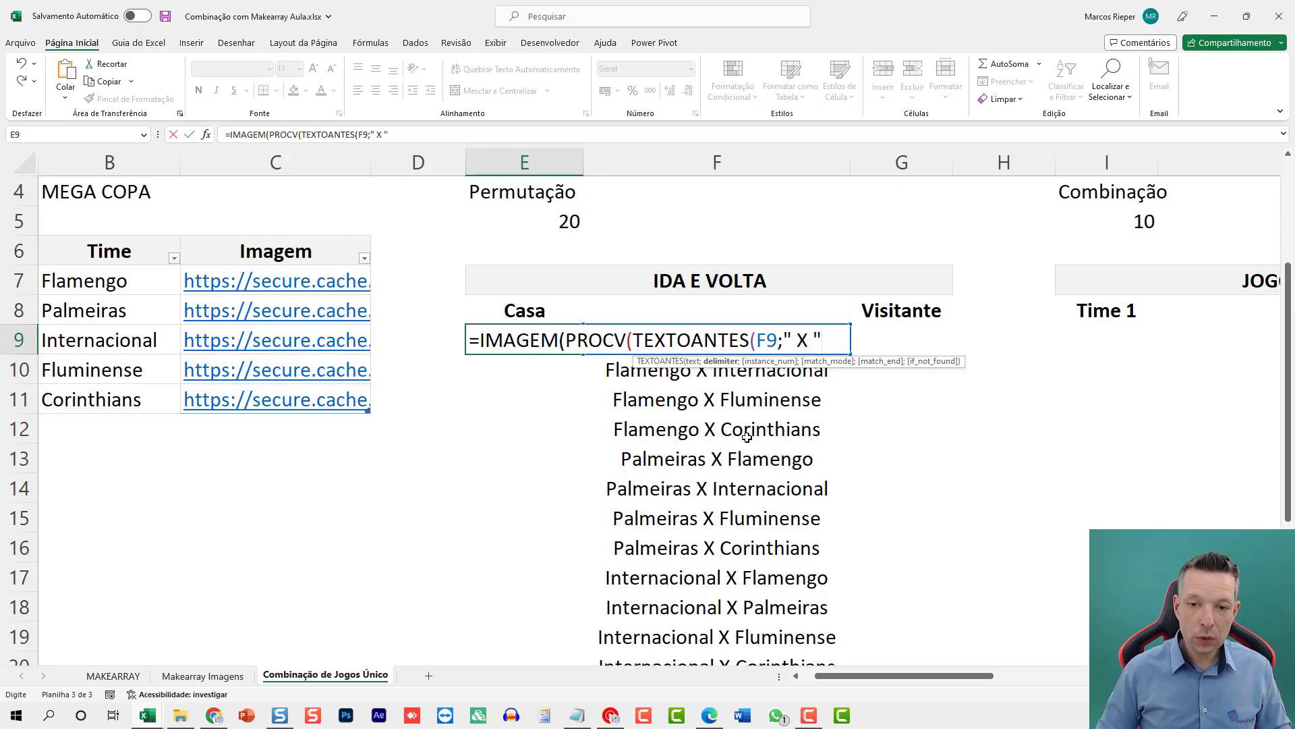
text())
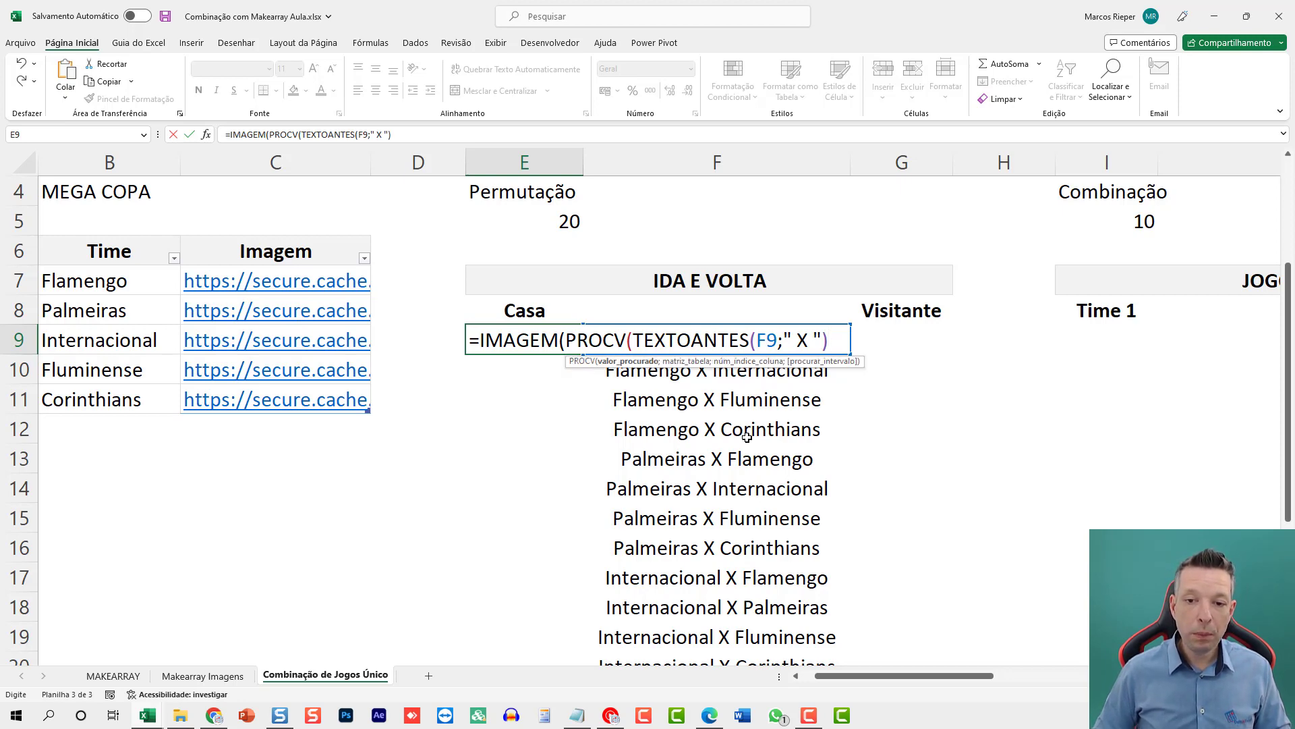
Step: Complete PROCV with Tabela1 as the table, column 2 and exact match 0, and commit the formula in E9
text(;)
drag(126, 283, 219, 398)
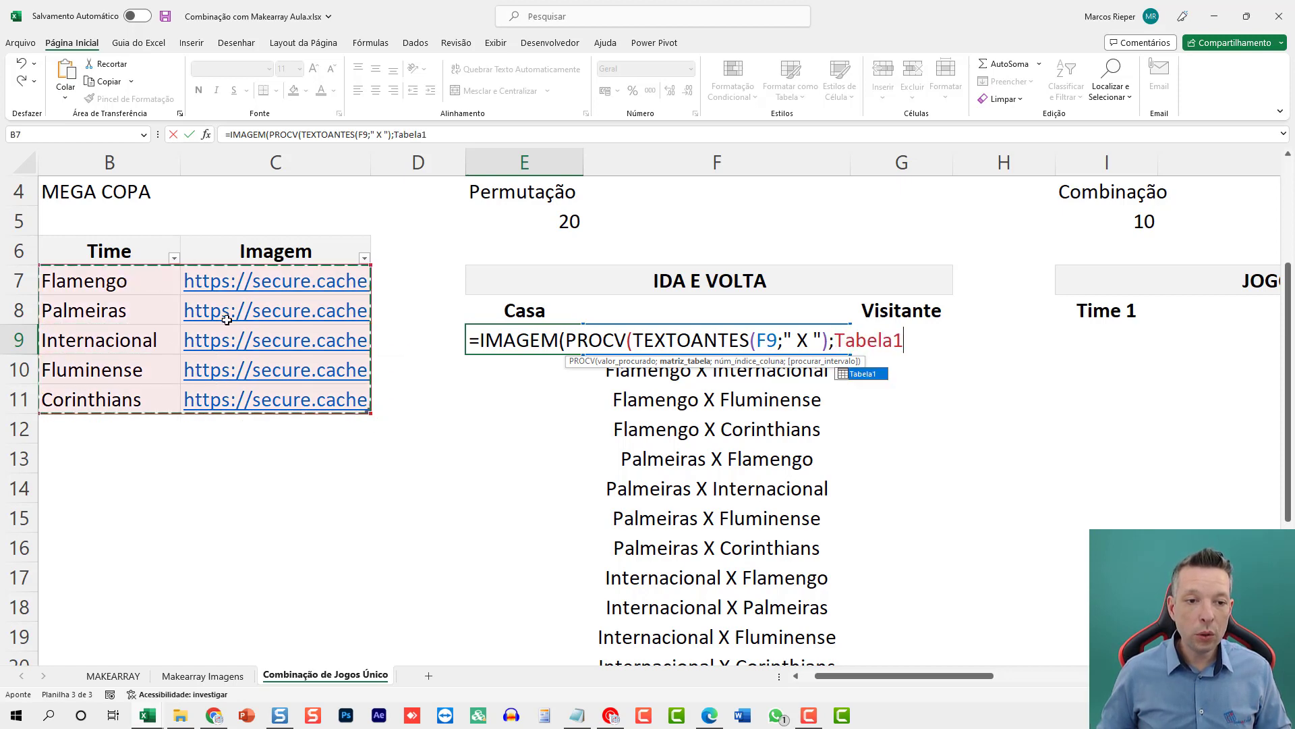
text(;)
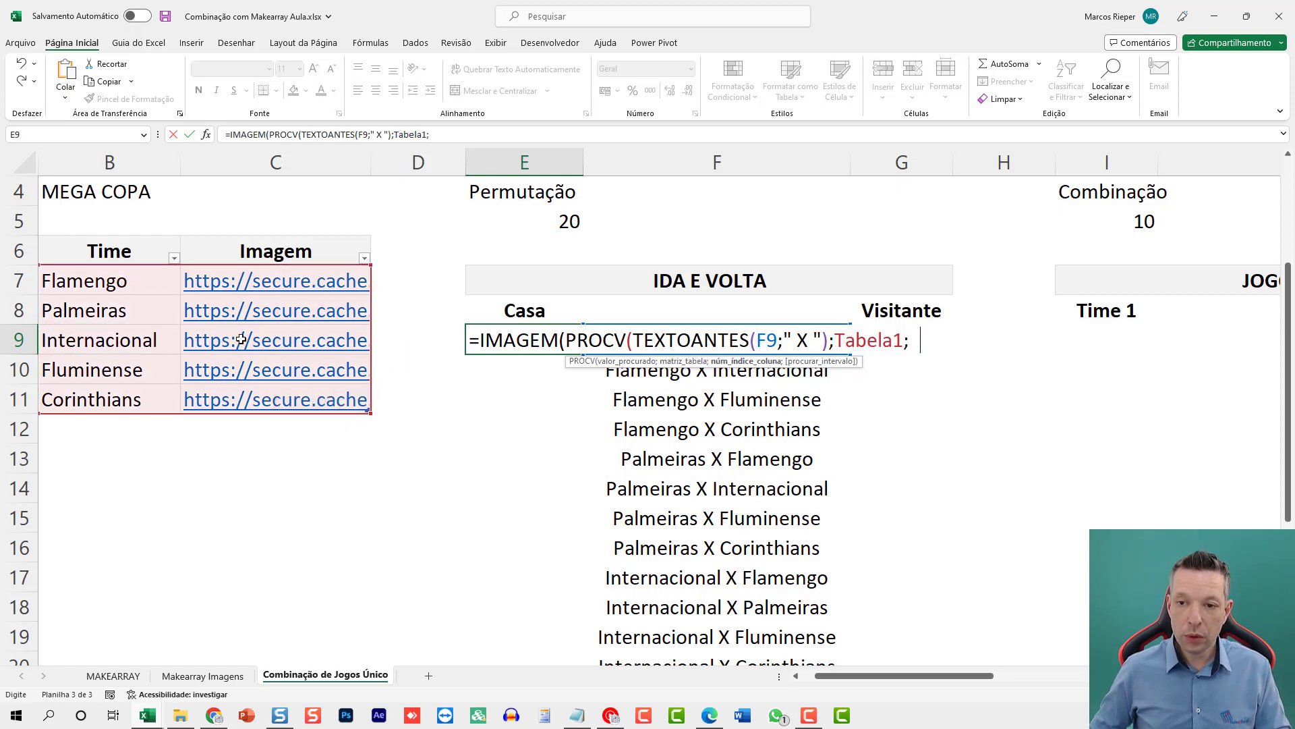
text(2;0))
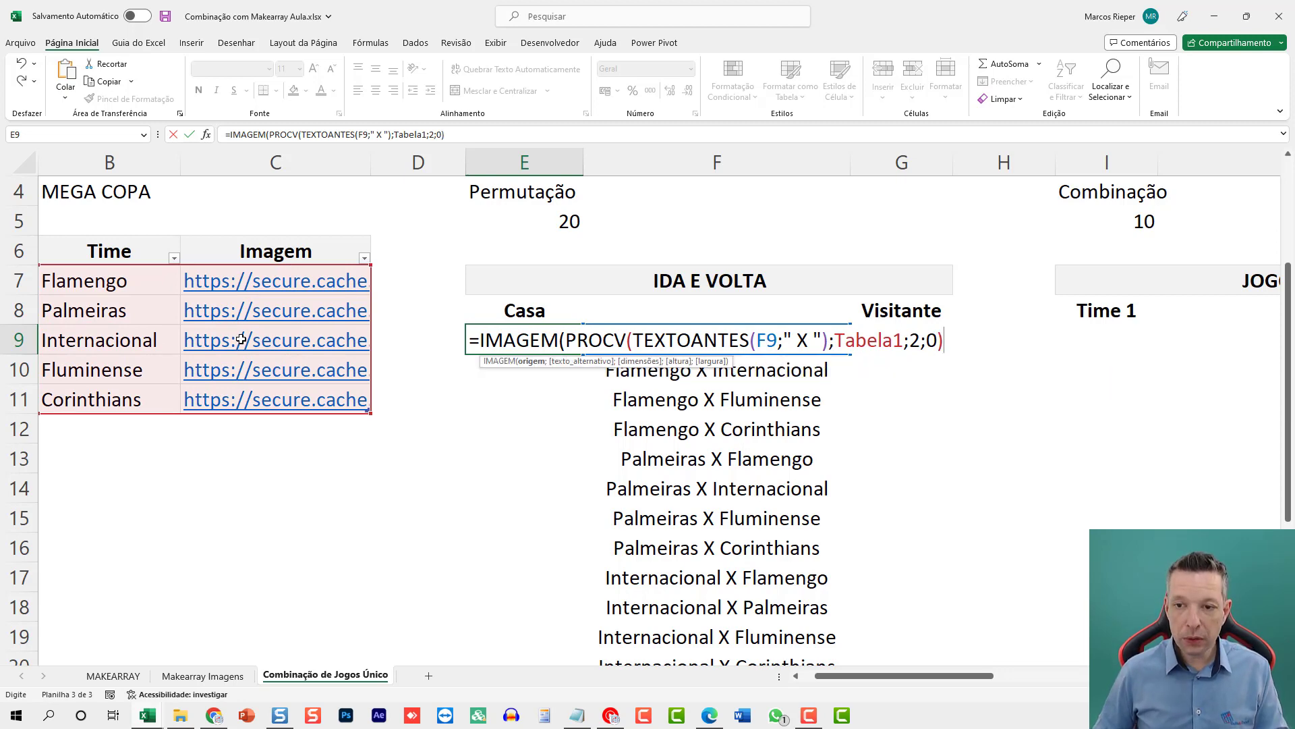
text())
key(ctrl+Return)
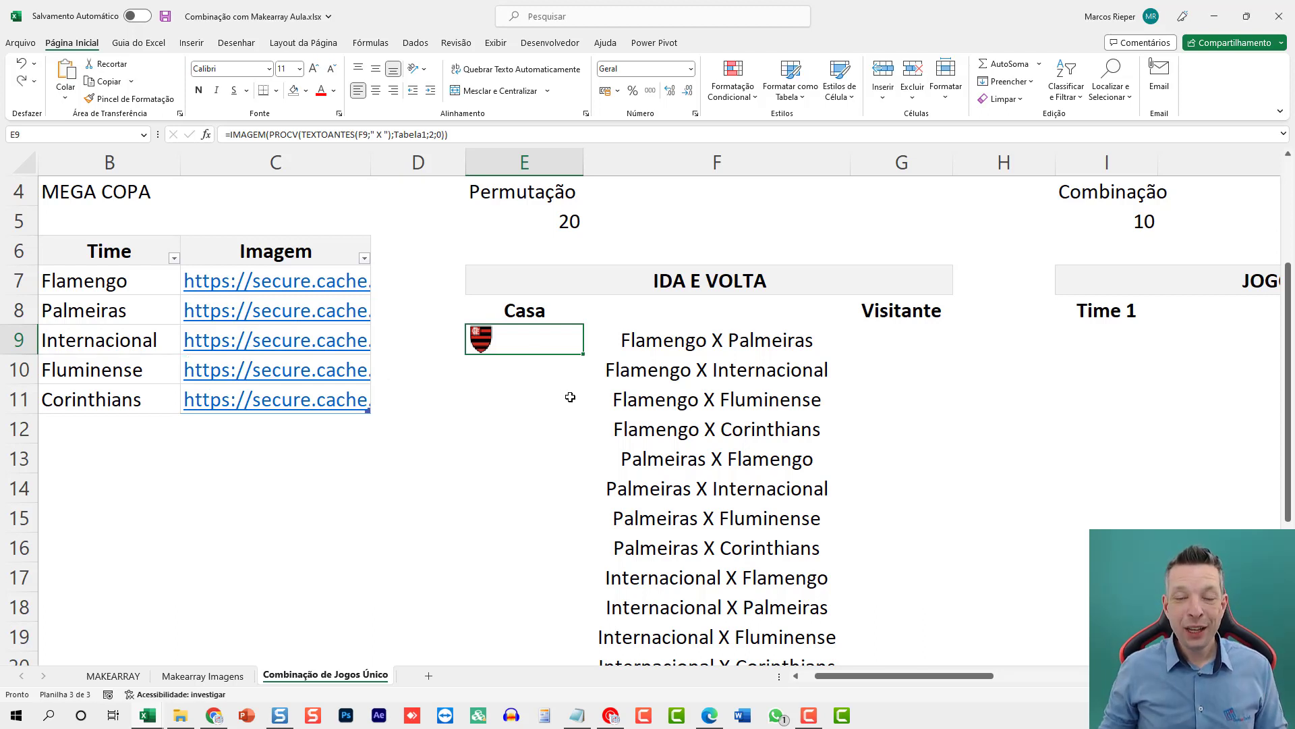
Step: Change the TEXTOANTES reference in the E9 formula to the spilled range F9# and commit it
key(F2)
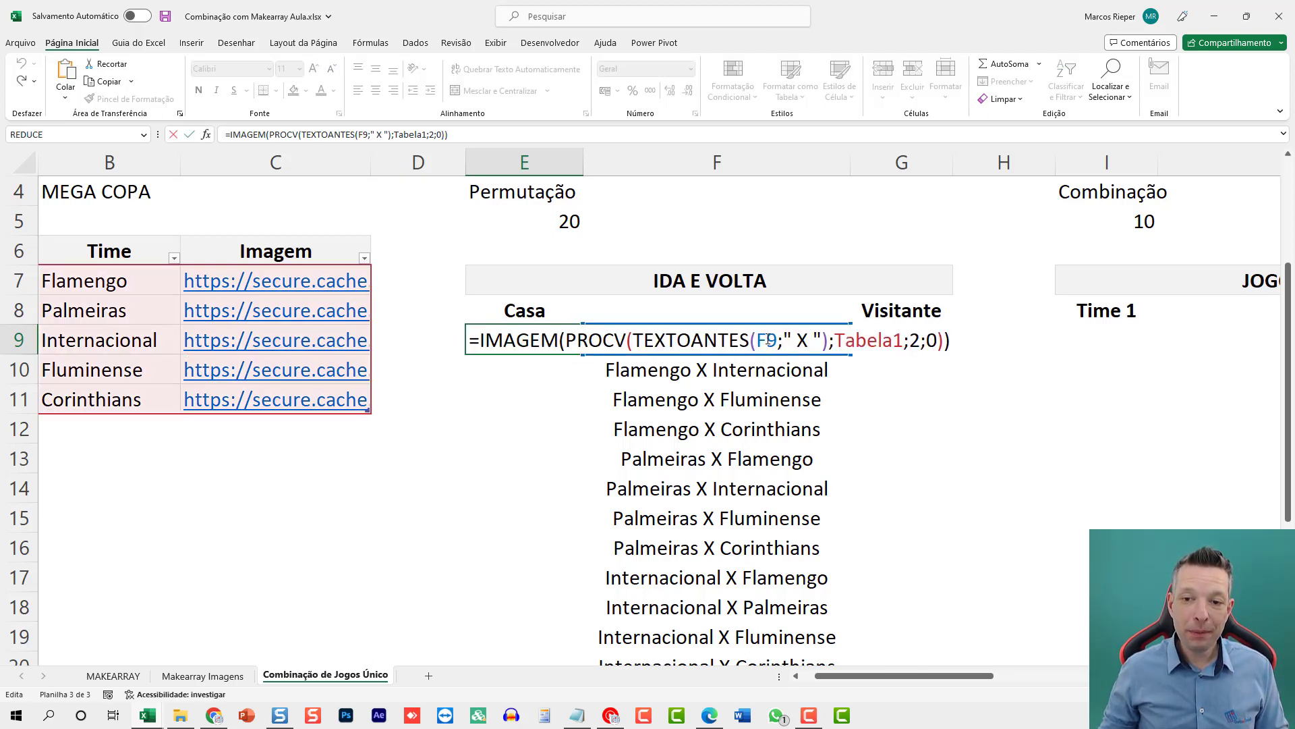
double_click(768, 340)
click(688, 451)
key(ctrl+Up)
key(ctrl+shift+Down)
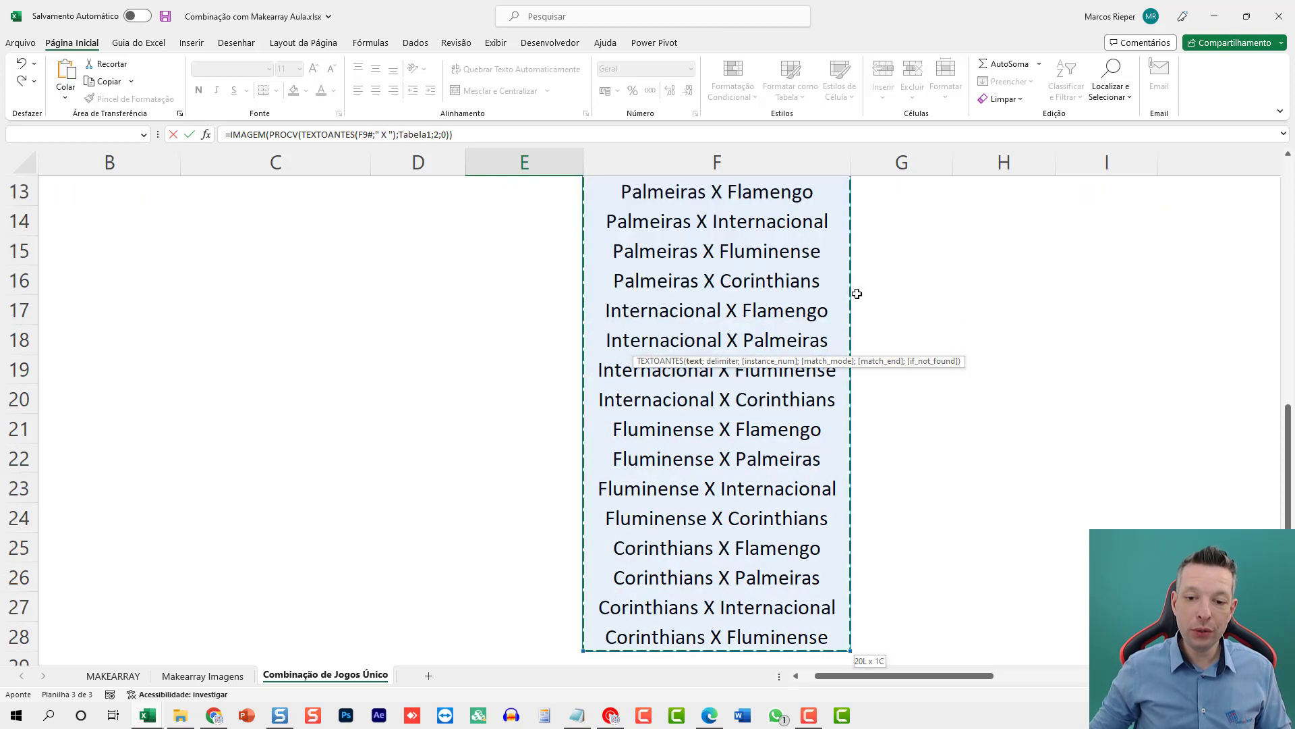
scroll(811, 342, up, 4)
key(ctrl+Return)
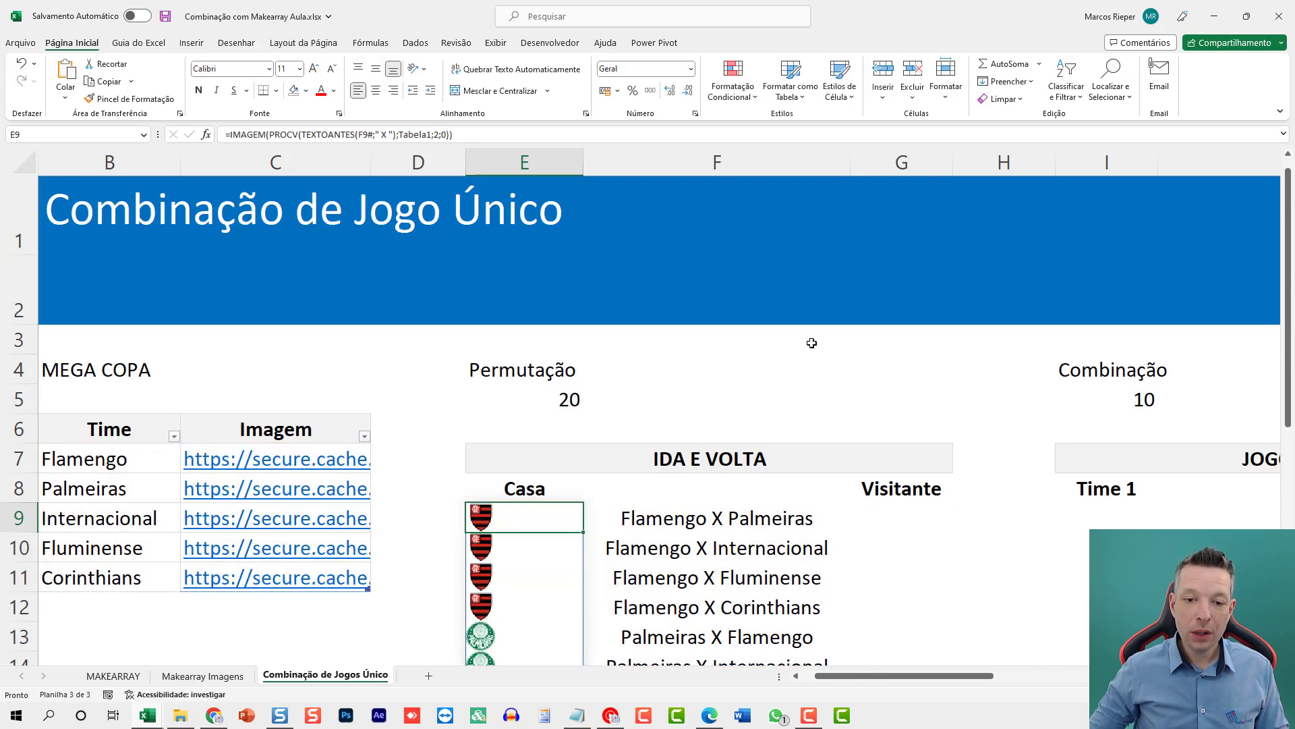
Step: Center the Casa crest images in E9:E17 horizontally
scroll(812, 343, down, 6)
scroll(614, 451, up, 6)
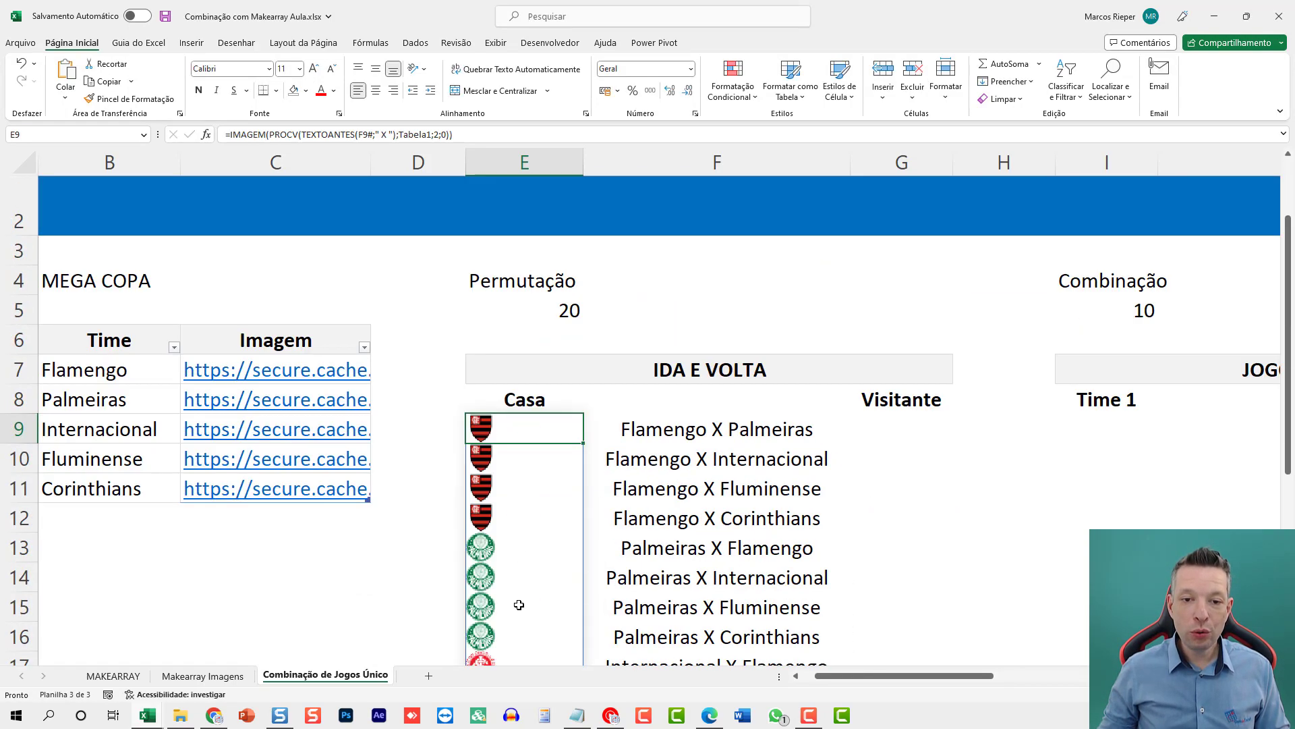
scroll(520, 540, down, 2)
shift+click(520, 478)
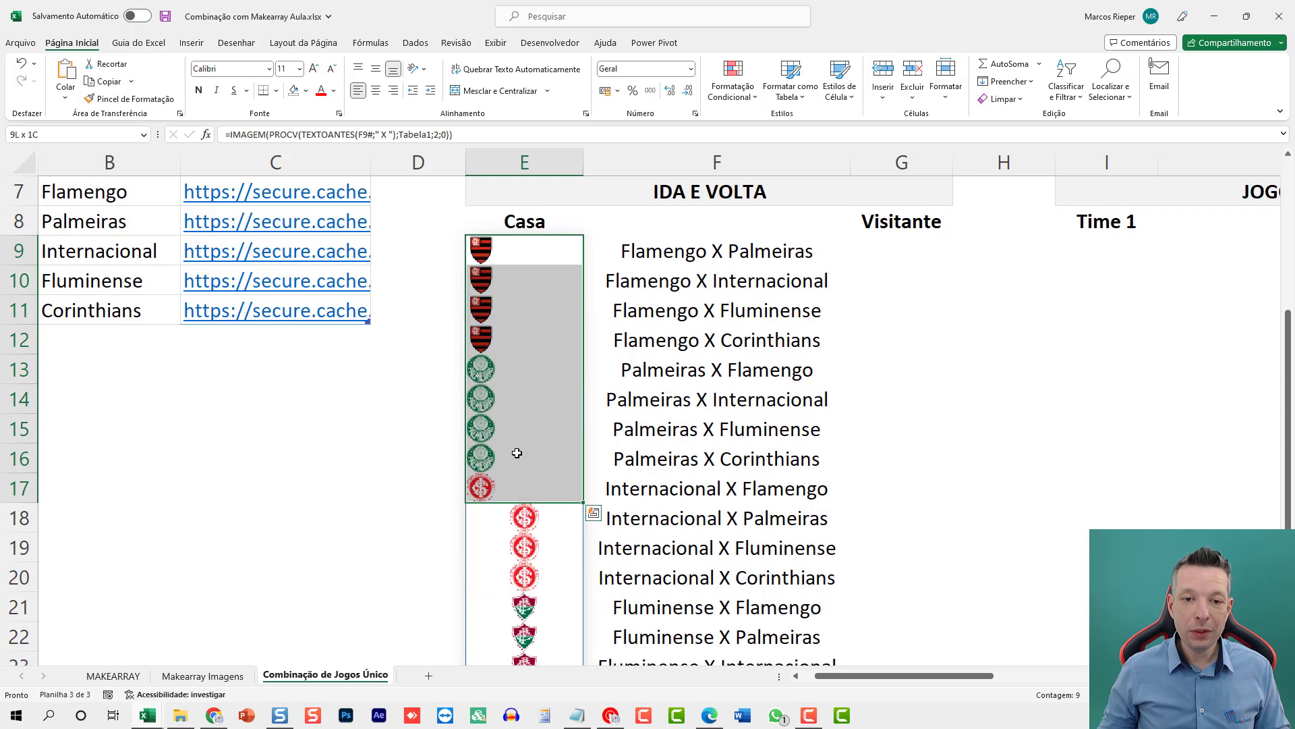
click(376, 89)
Step: Copy the formula text from E9 and enter it in G9 under Visitante
click(541, 257)
key(F2)
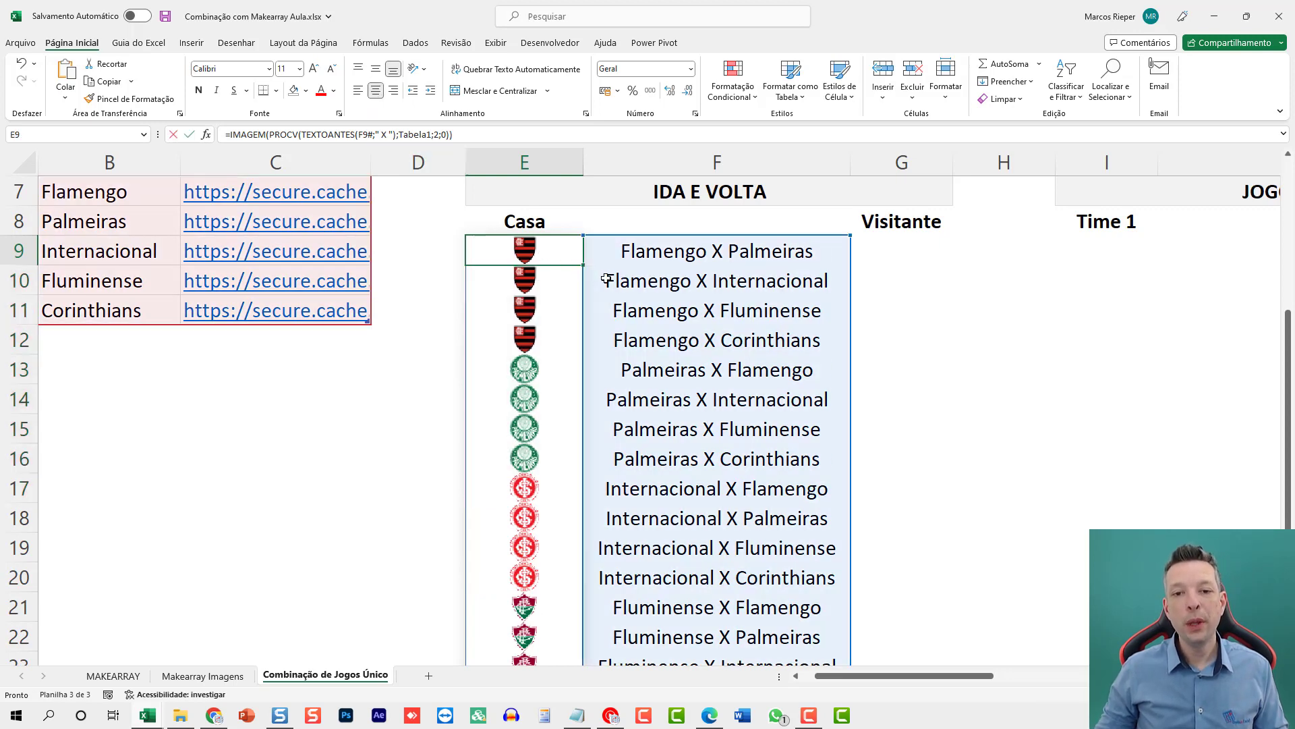
key(shift+Home)
key(ctrl+c)
key(Escape)
click(879, 247)
key(F2)
key(ctrl+v)
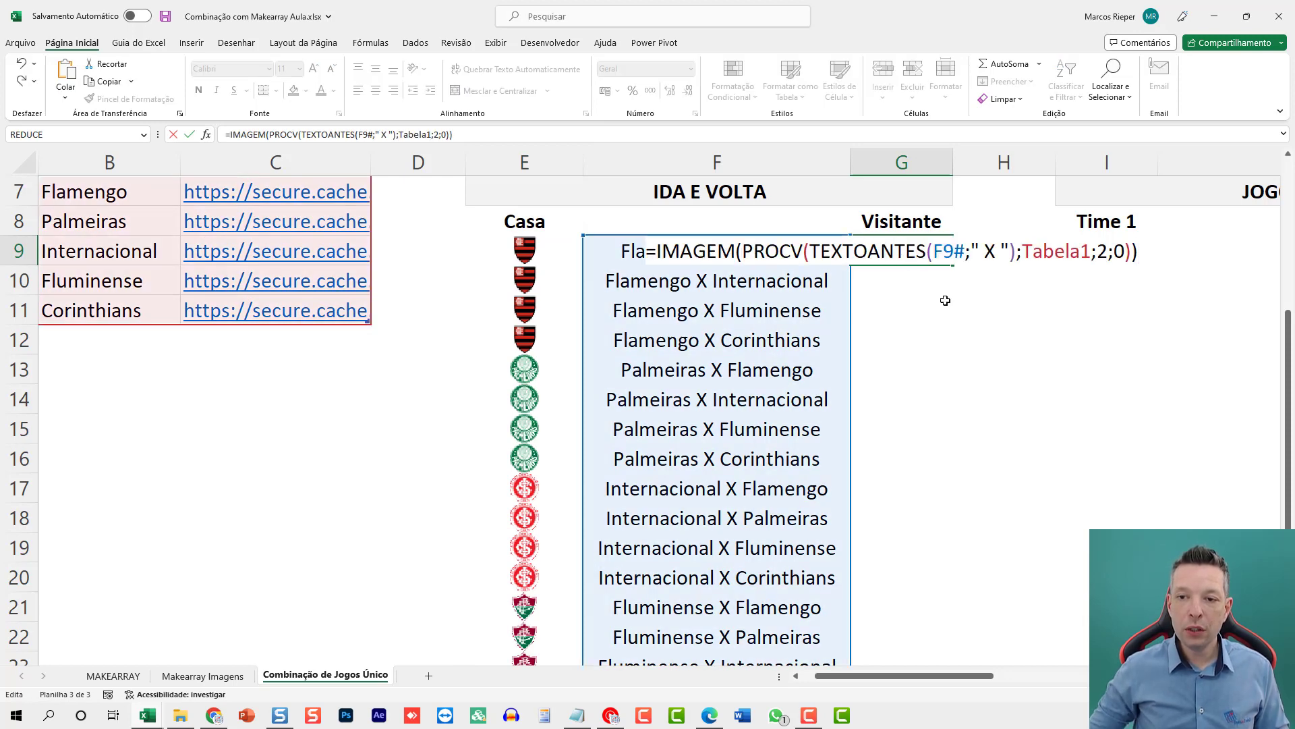
key(ctrl+Return)
click(359, 90)
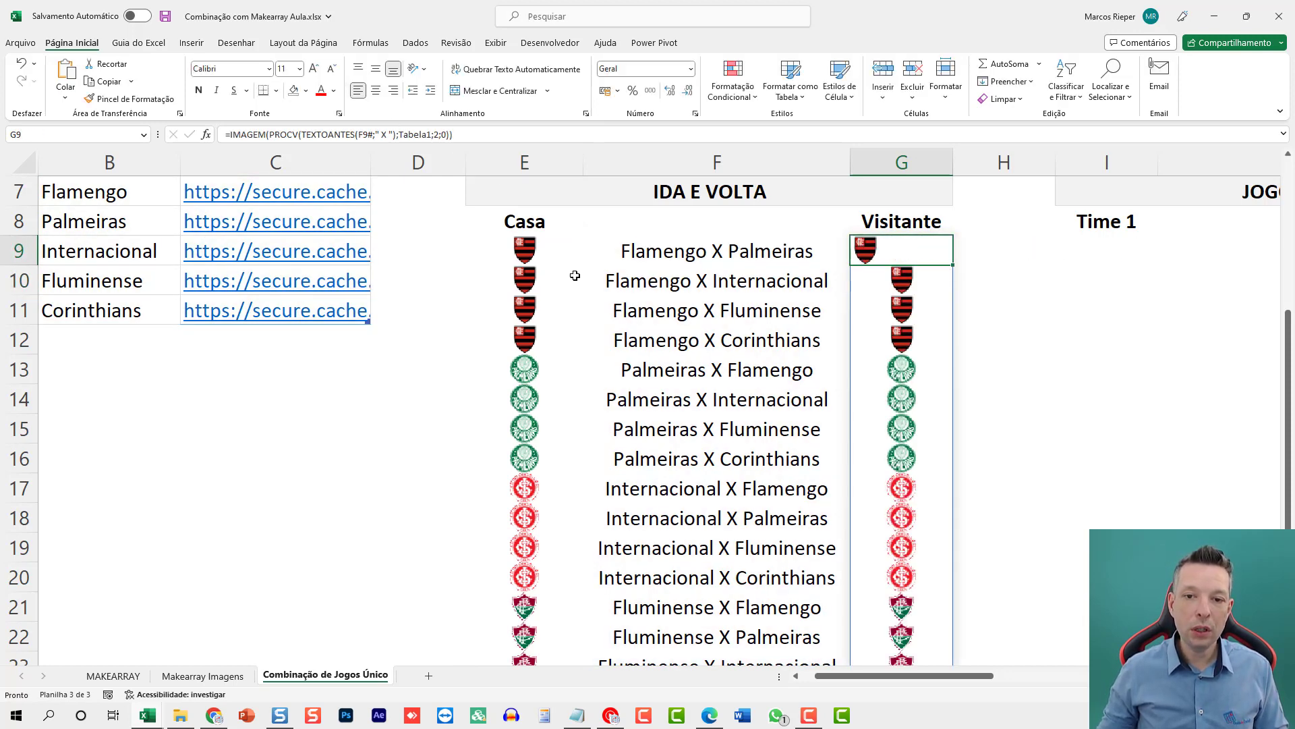
Step: Replace TEXTOANTES with TEXTODEPOIS in the G9 formula, commit it and center the cell horizontally
key(F2)
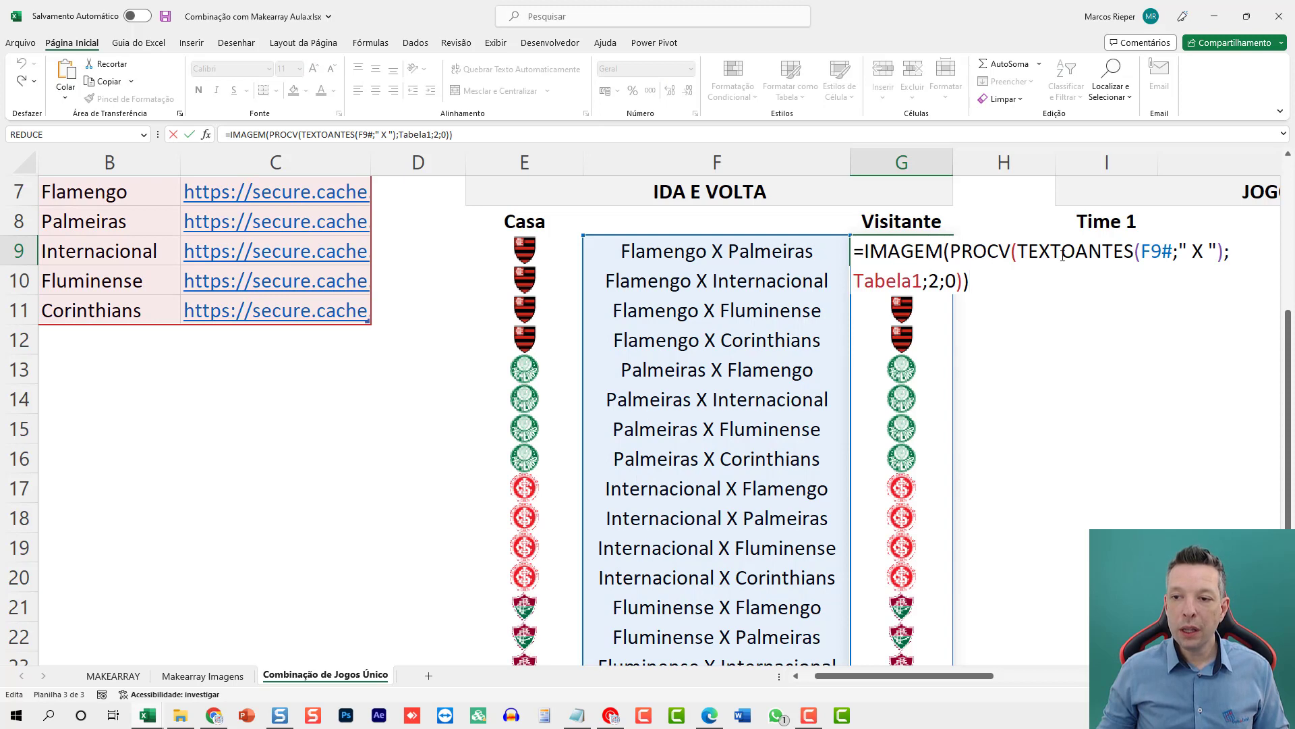
double_click(1062, 255)
text(TEXT)
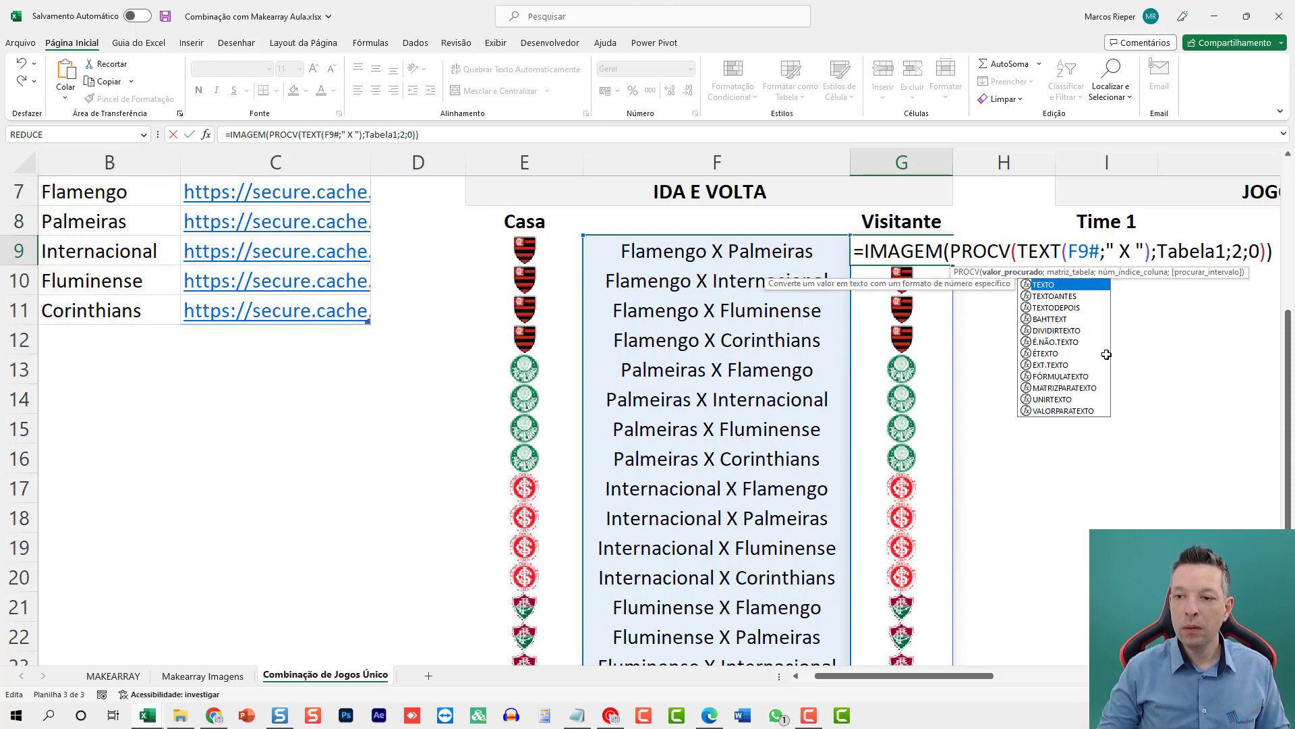
text(ODEPOIS)
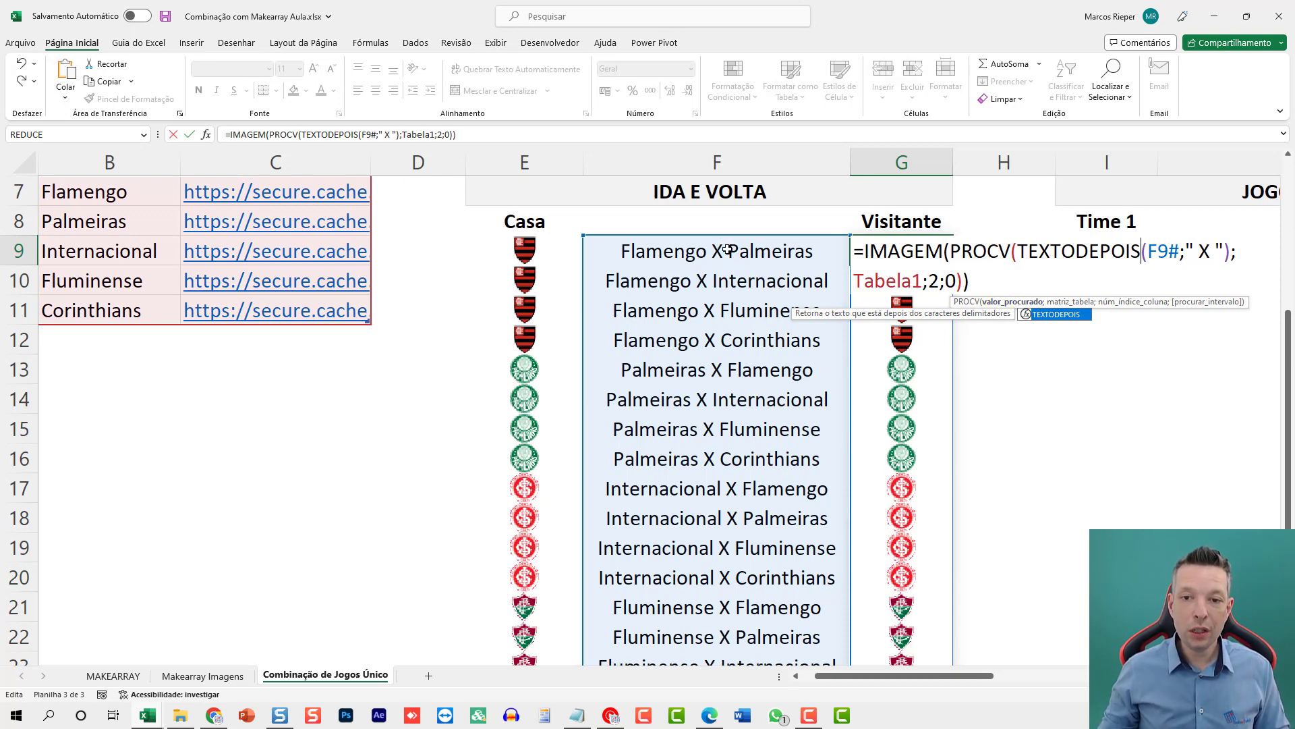
key(ctrl+Return)
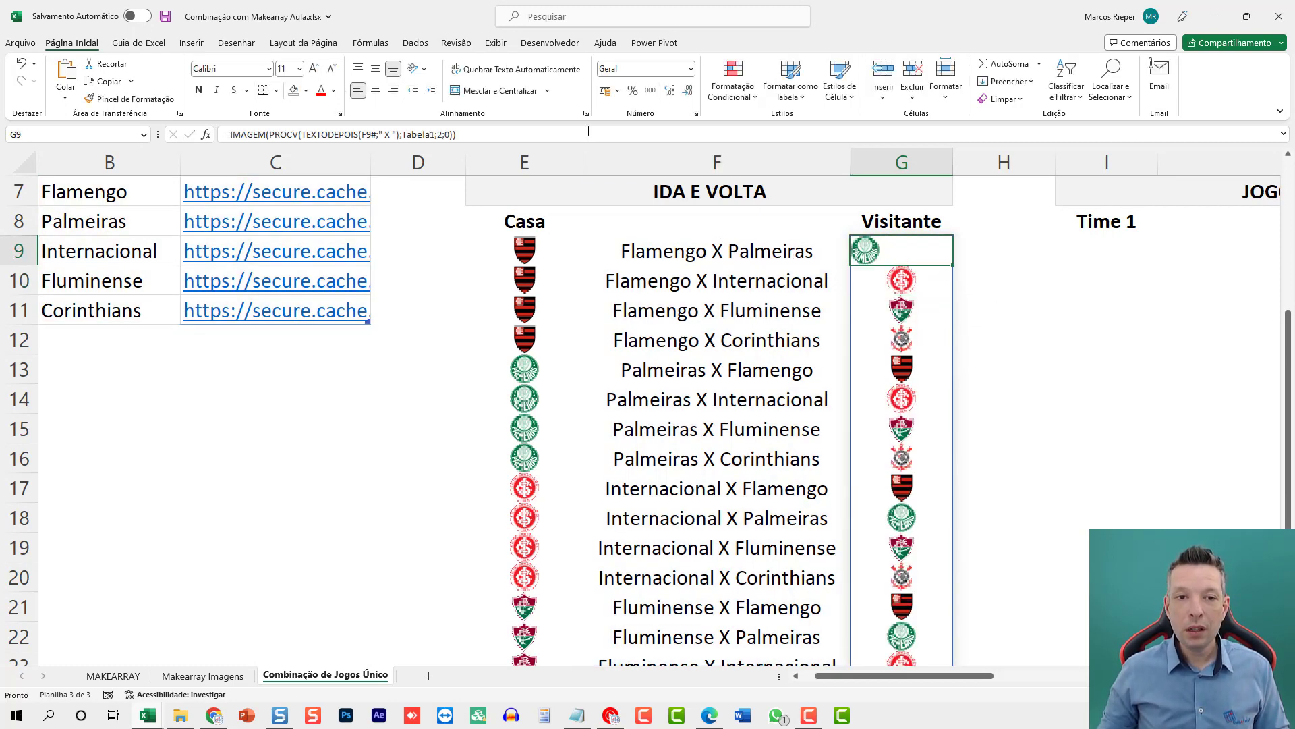
click(376, 90)
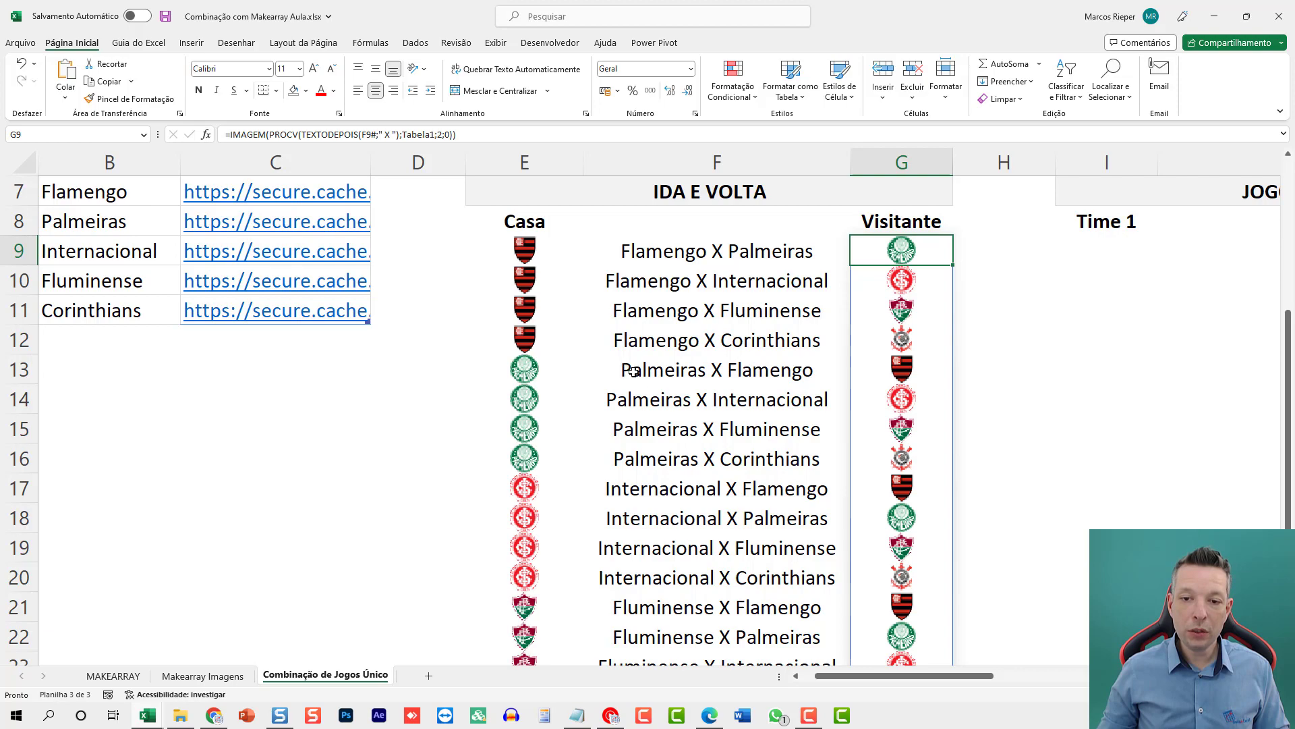
Step: Examine the home-and-away match list with its Casa and Visitante crests
ctrl+scroll(796, 488, down, 1)
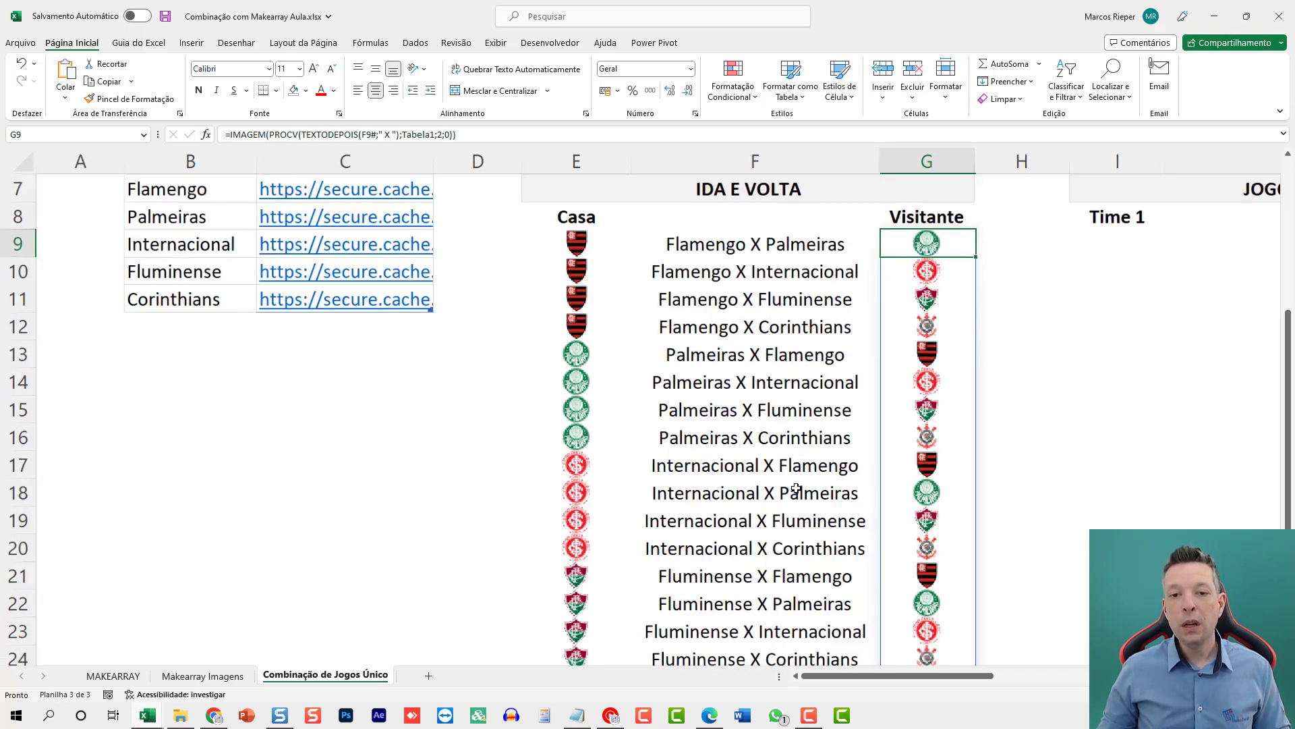
ctrl+scroll(796, 488, down, 2)
ctrl+scroll(666, 467, down, 1)
scroll(666, 467, down, 3)
scroll(616, 422, up, 3)
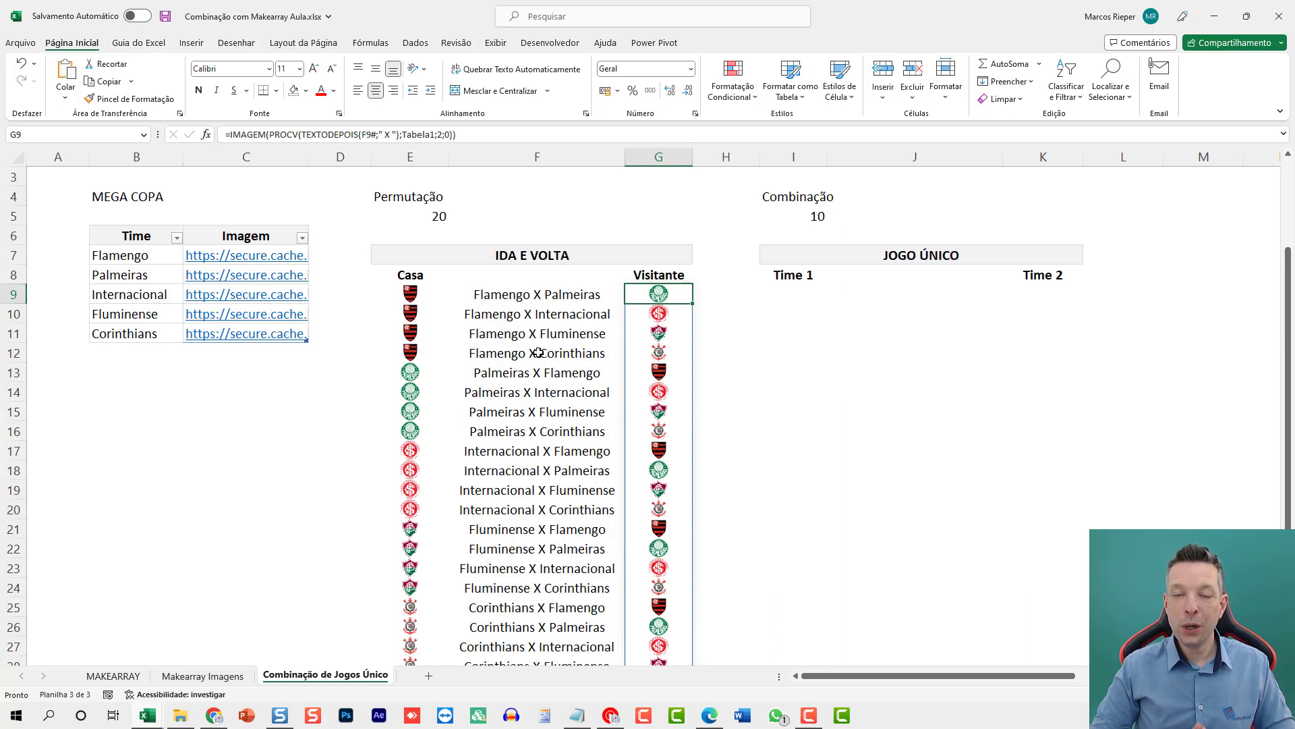
key(Right)
key(Right)
key(Right)
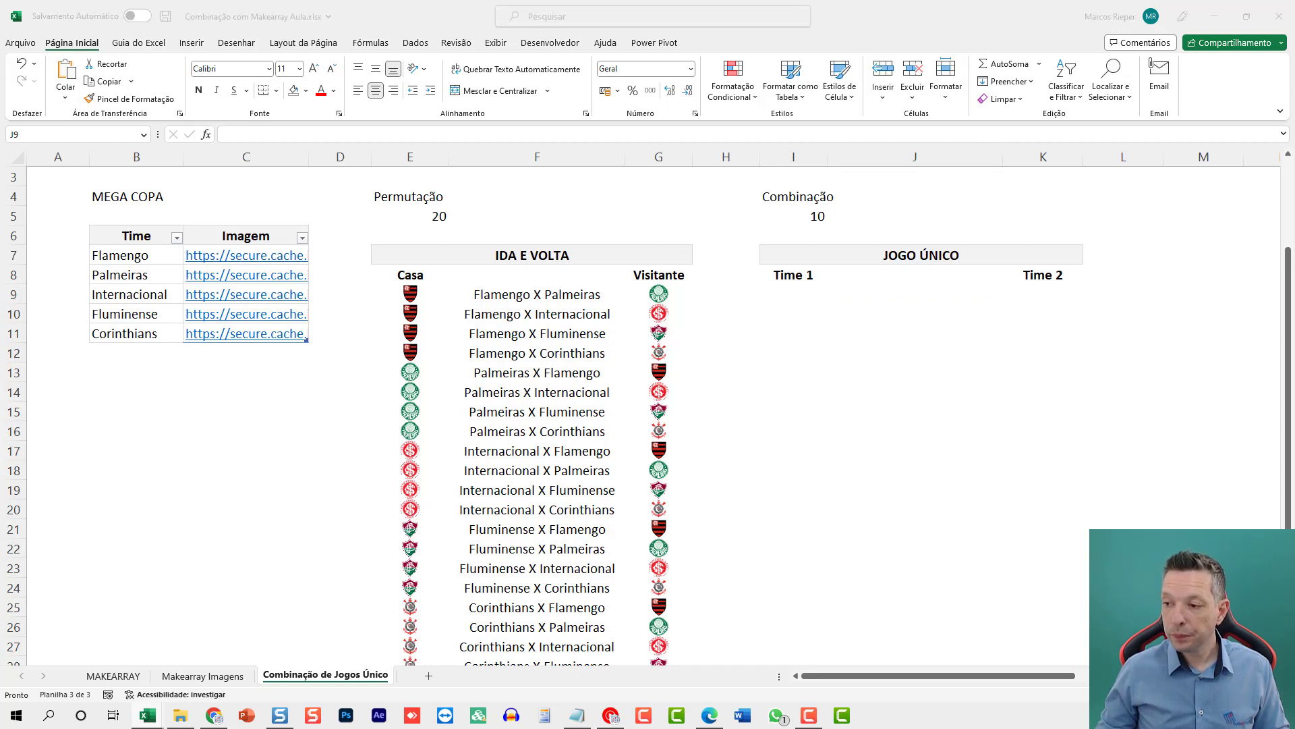
click(870, 297)
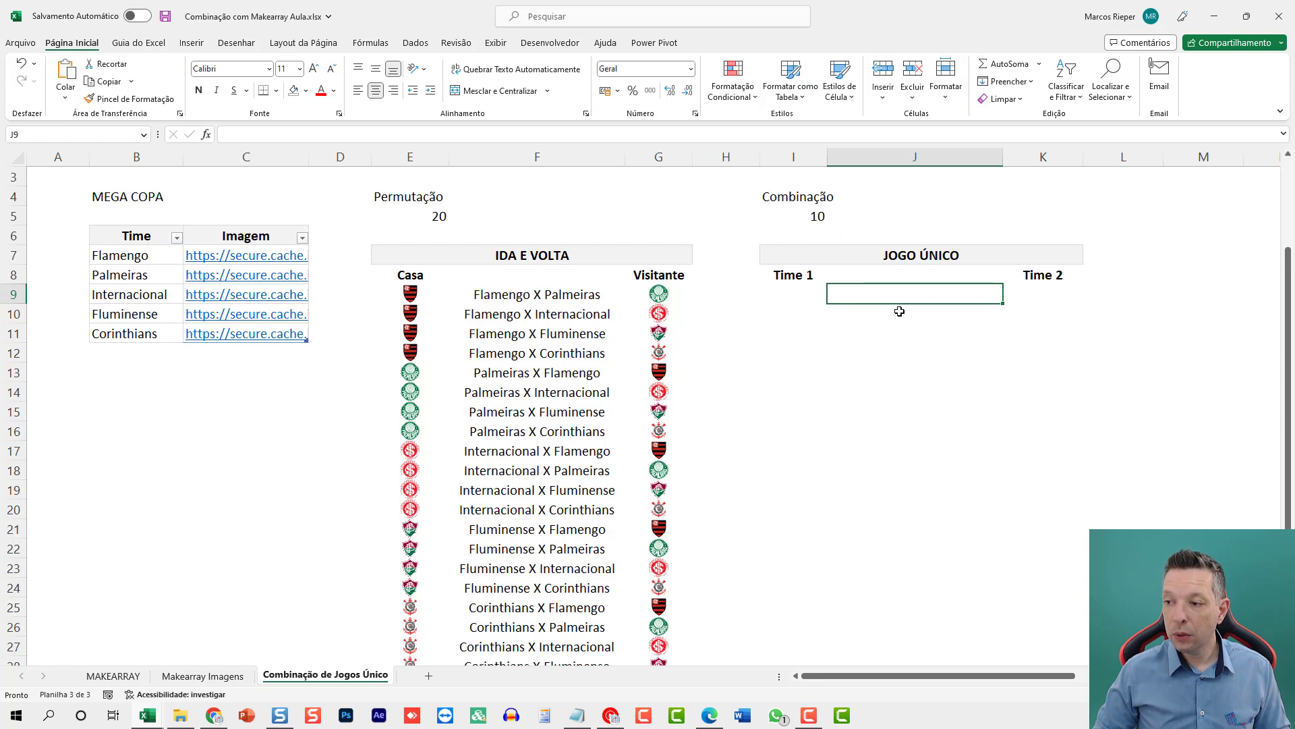
text(=úni)
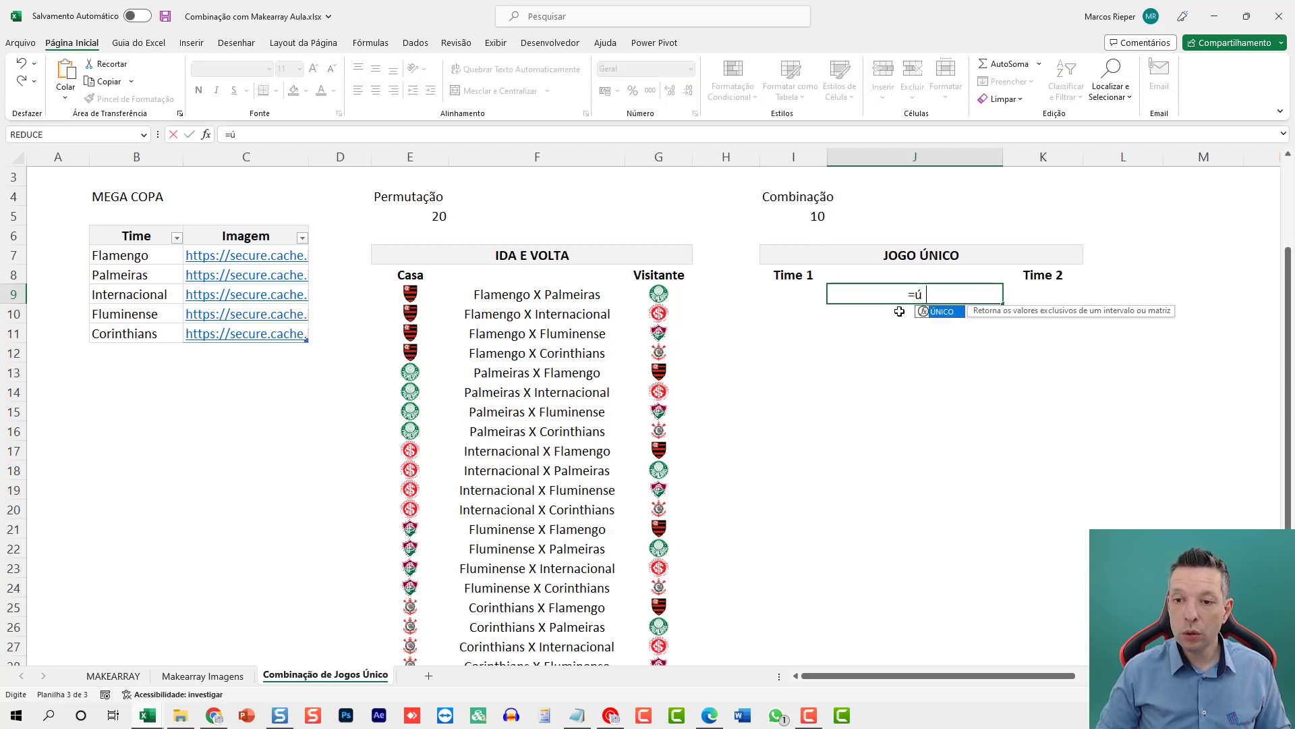
key(Escape)
key(Escape)
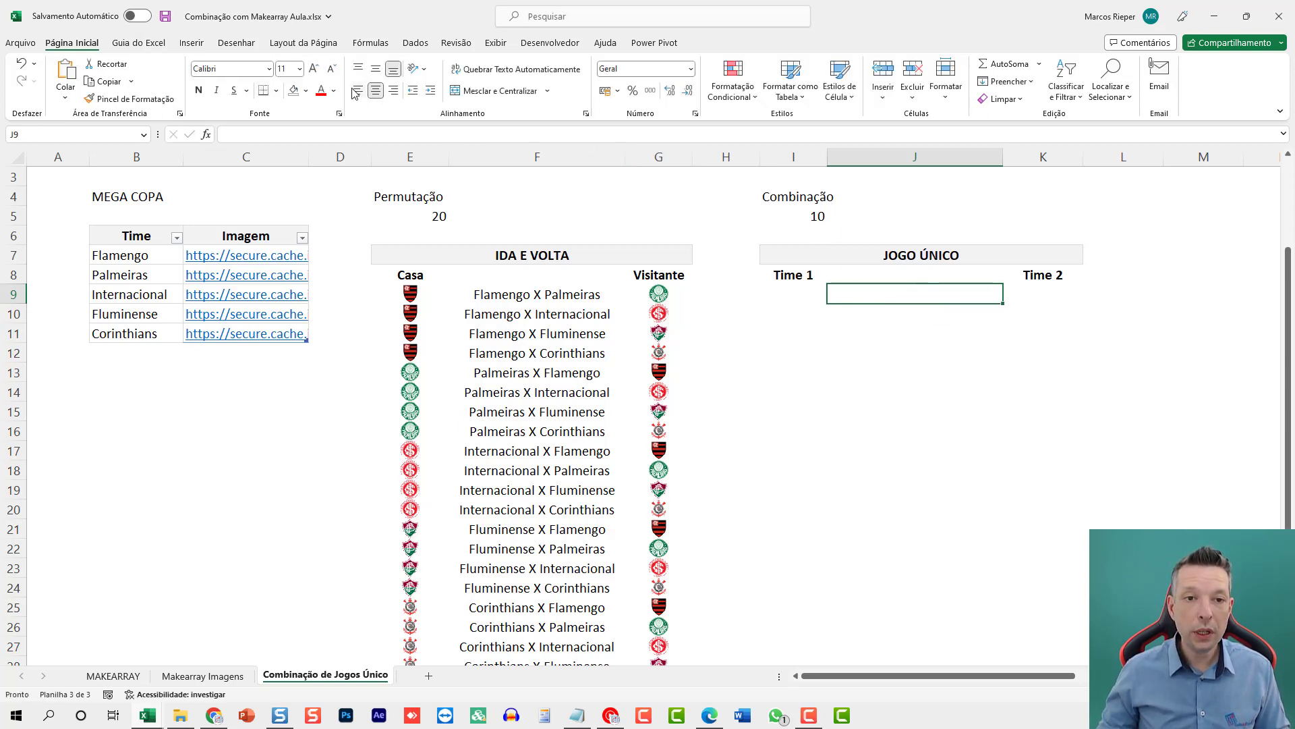
key(Right)
key(Right)
key(Right)
key(Right)
key(Right)
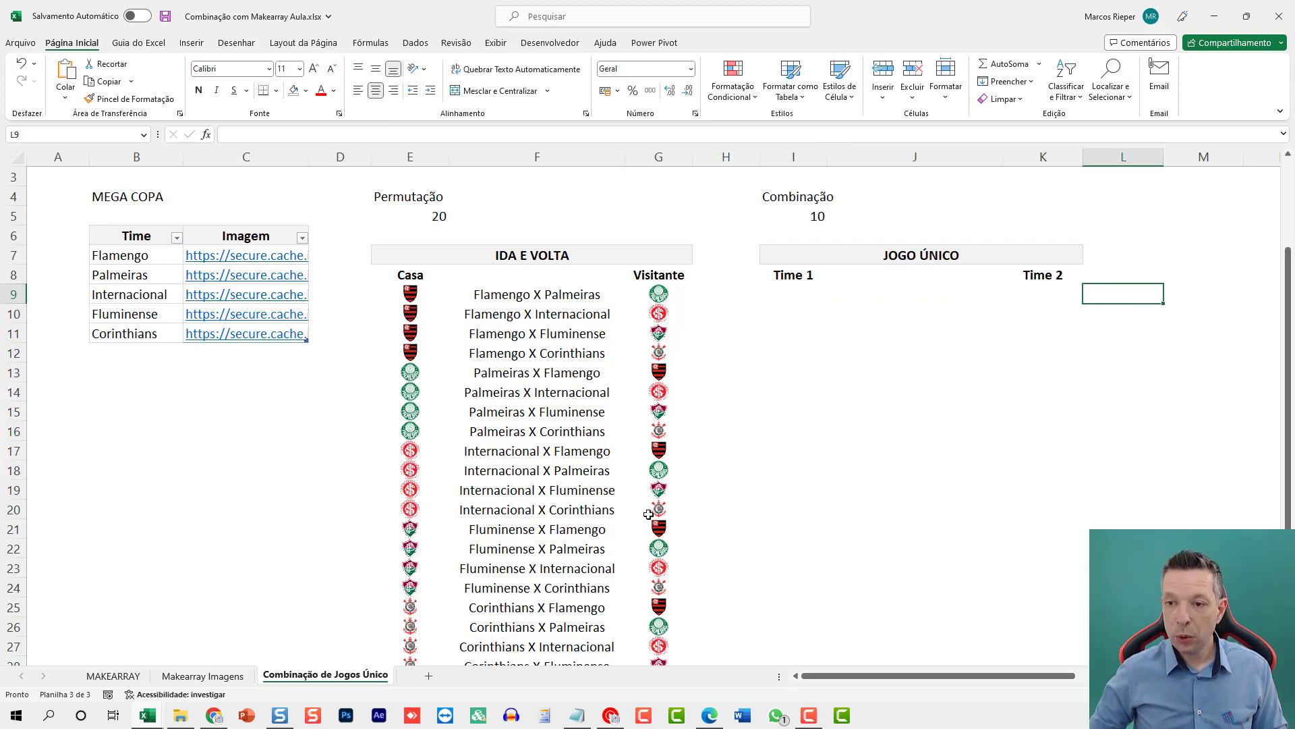
scroll(648, 514, up, 2)
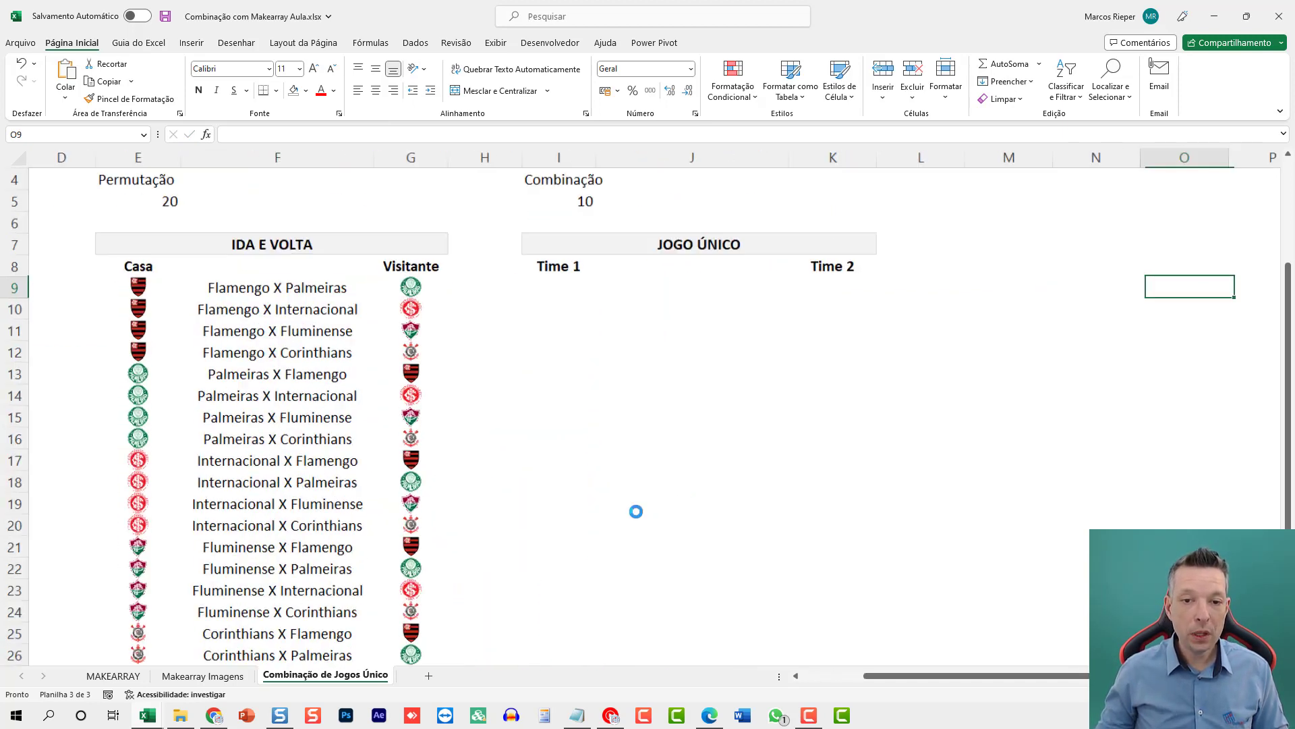
click(323, 259)
key(Left)
key(Left)
key(Left)
key(Left)
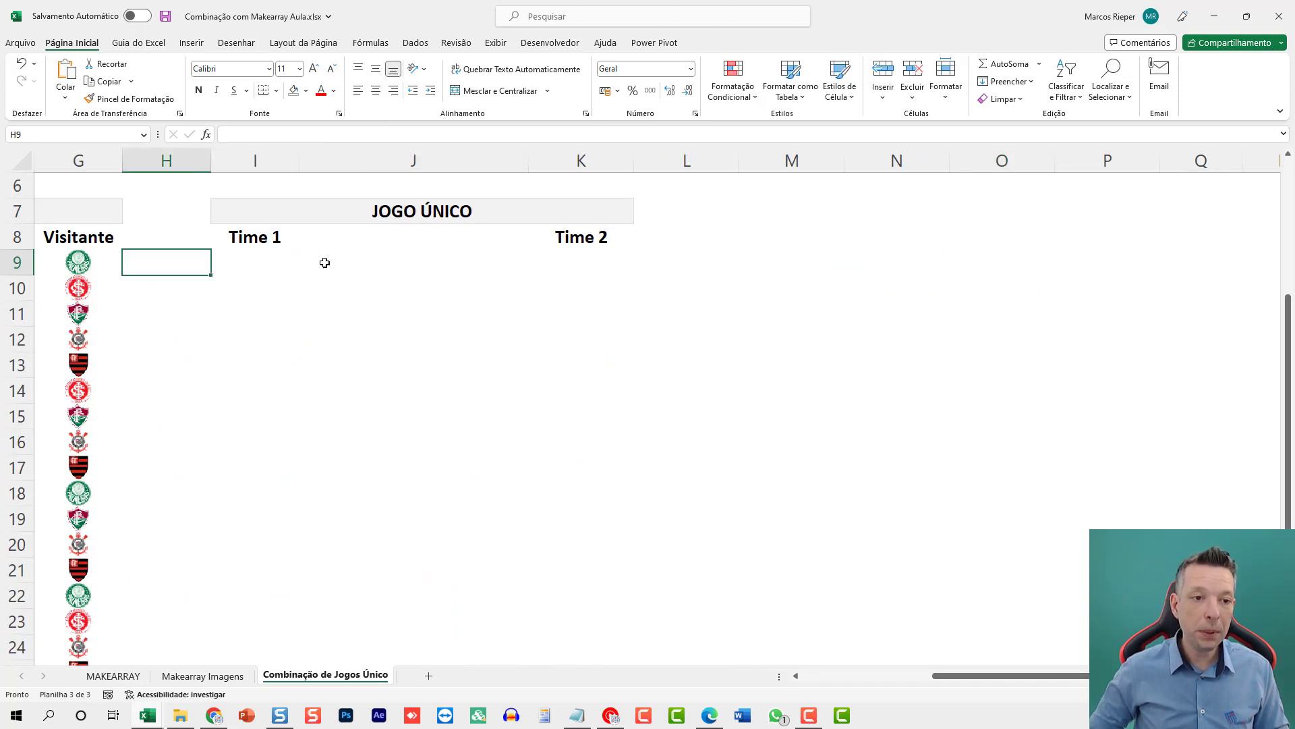
key(Right)
key(Right)
key(Right)
key(Right)
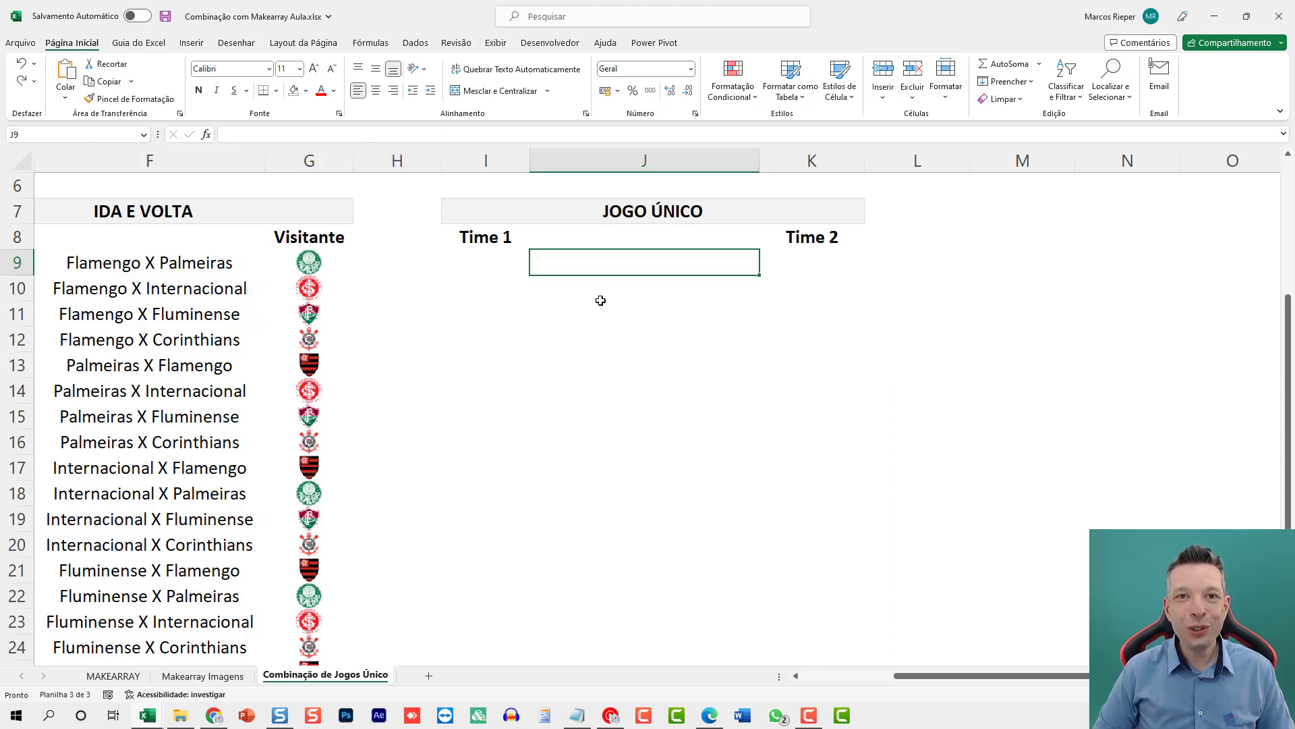
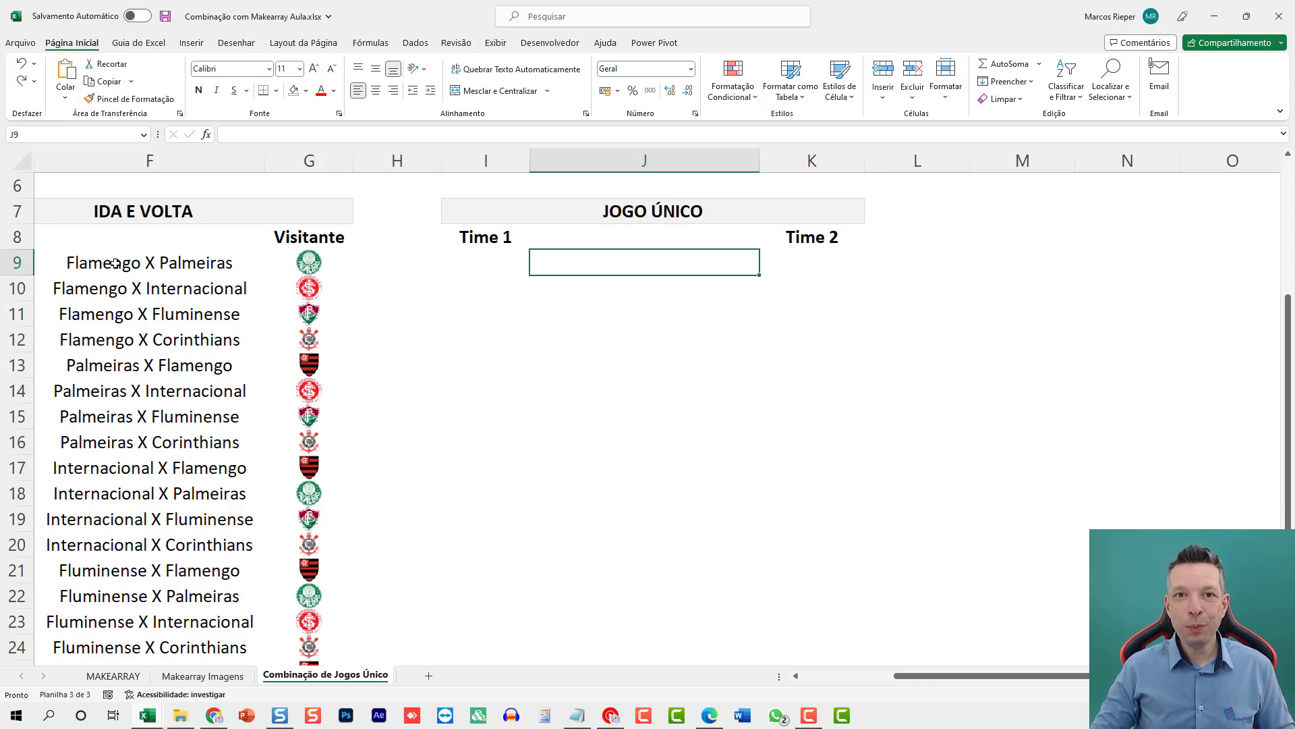
text(=)
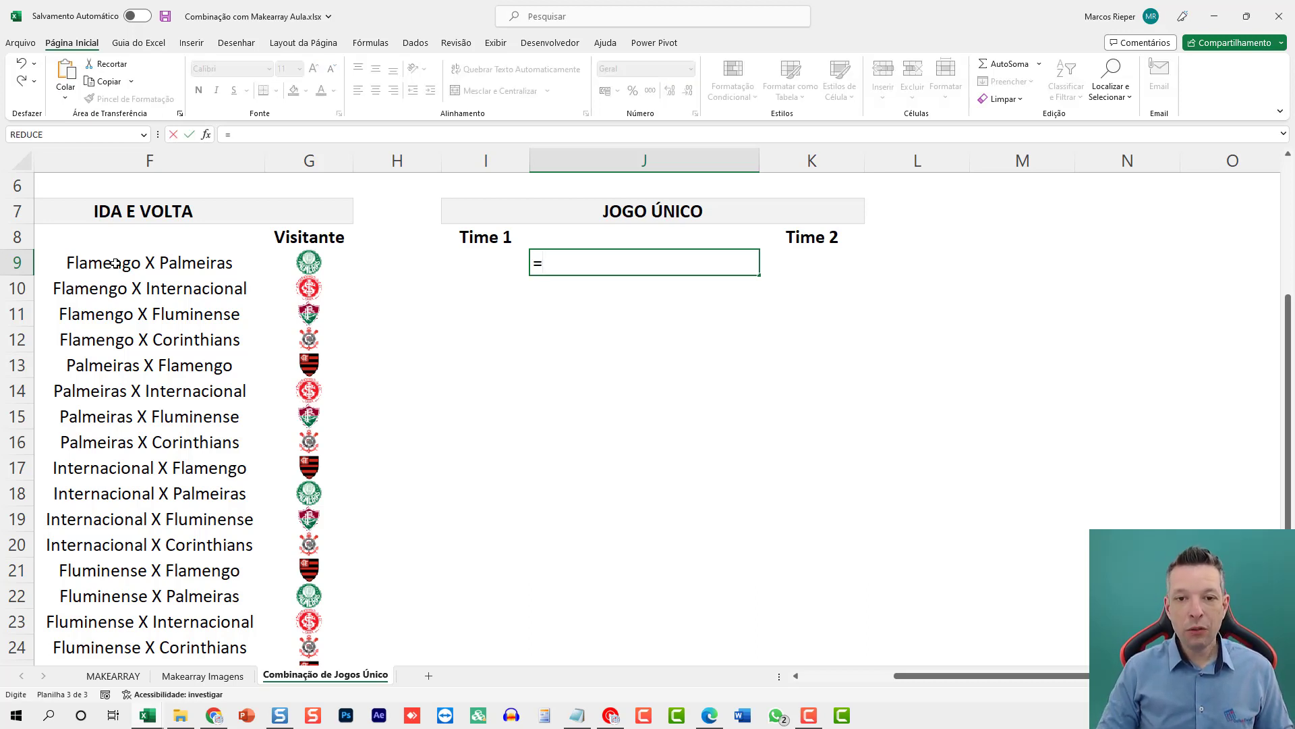
text(CLASS)
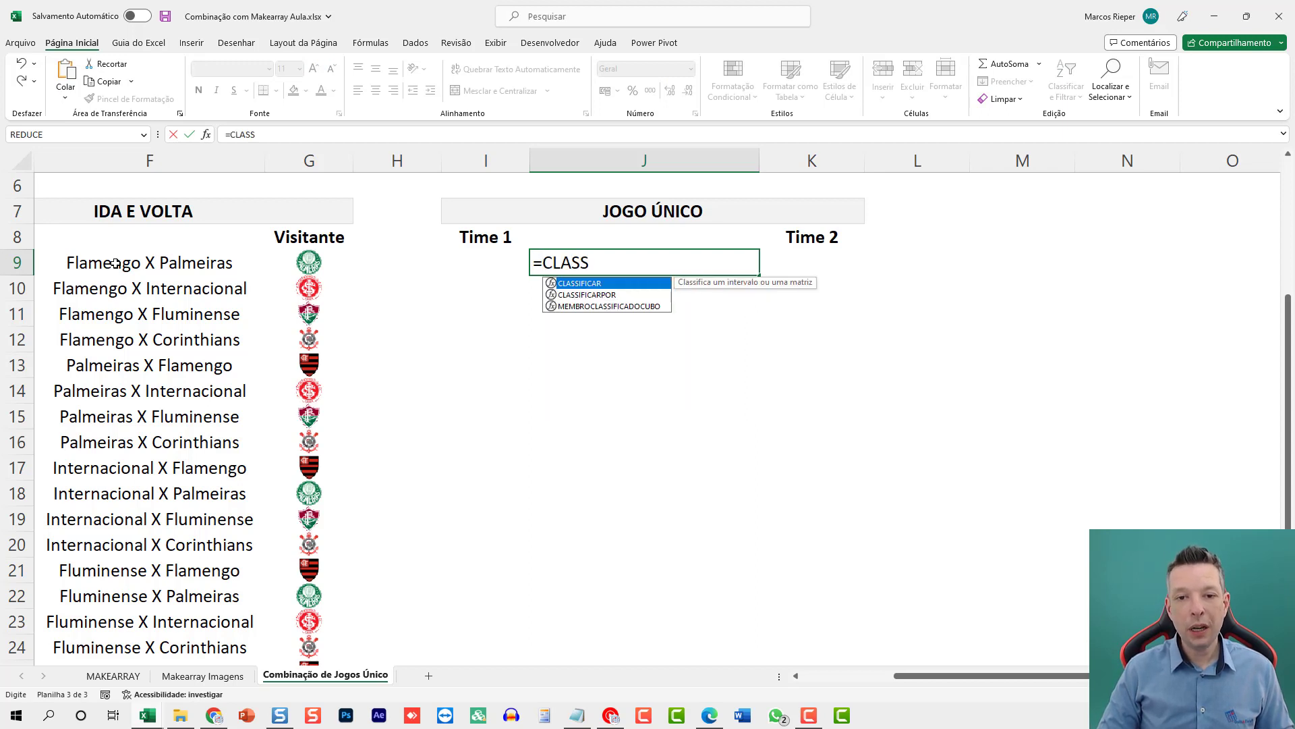
text(IFICAR(DIVID)
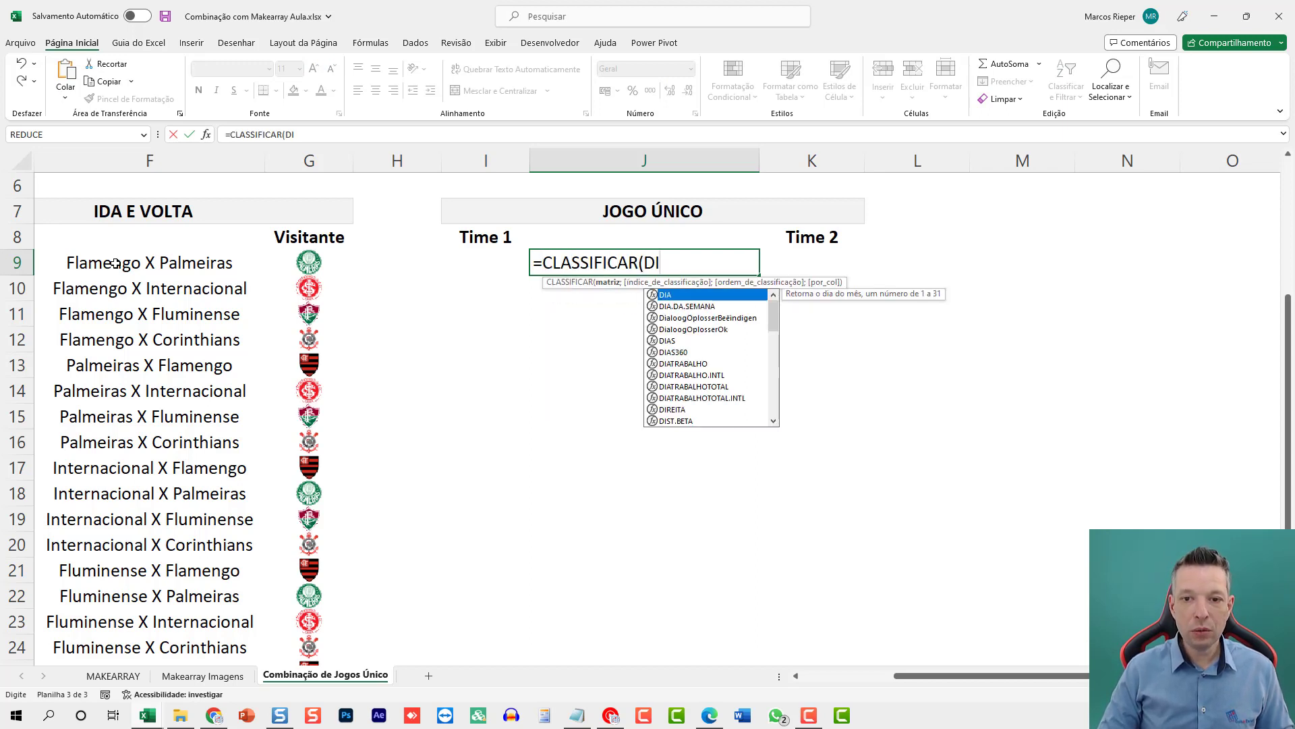
key(BackSpace)
key(BackSpace)
key(BackSpace)
key(BackSpace)
key(BackSpace)
key(BackSpace)
key(BackSpace)
key(BackSpace)
key(BackSpace)
key(BackSpace)
key(BackSpace)
key(BackSpace)
key(BackSpace)
key(BackSpace)
key(BackSpace)
key(BackSpace)
key(BackSpace)
Step: Start a DIVIDIRTEXTO formula in J9, under JOGO ÚNICO, with F9 as the text to split
text(DIVID)
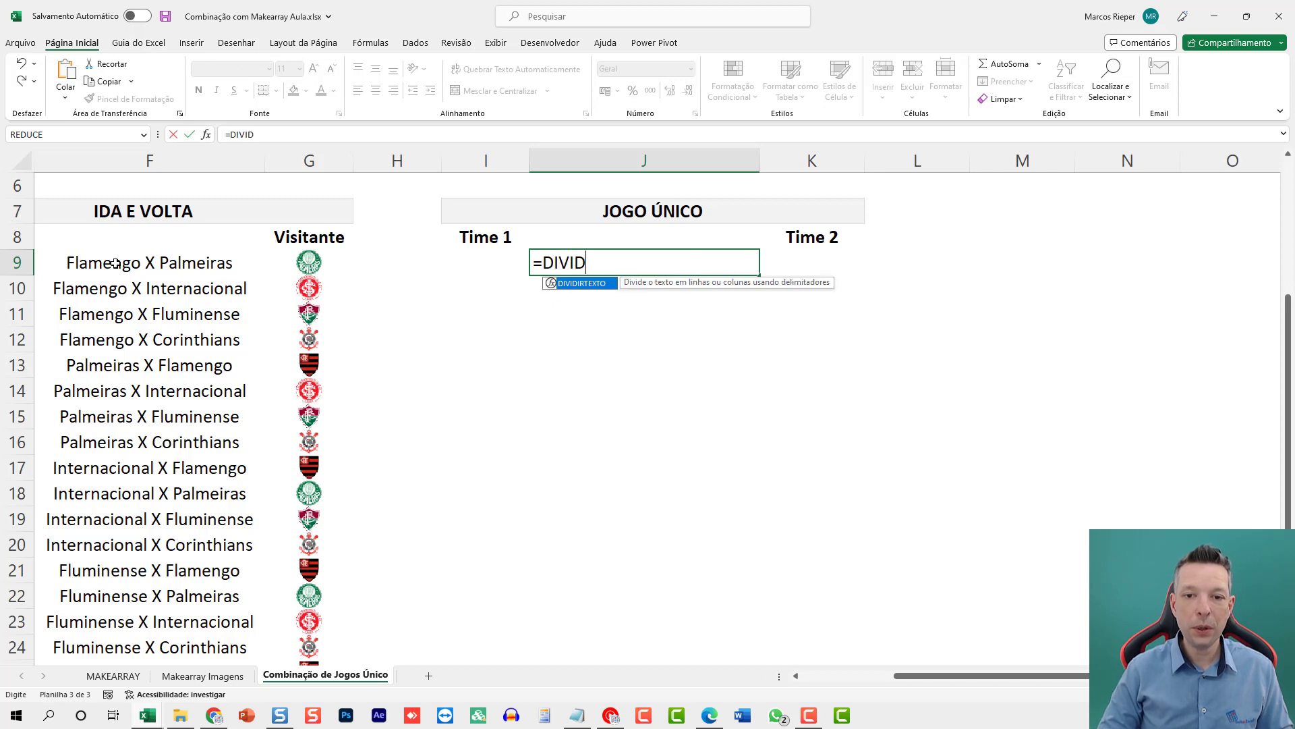
key(Tab)
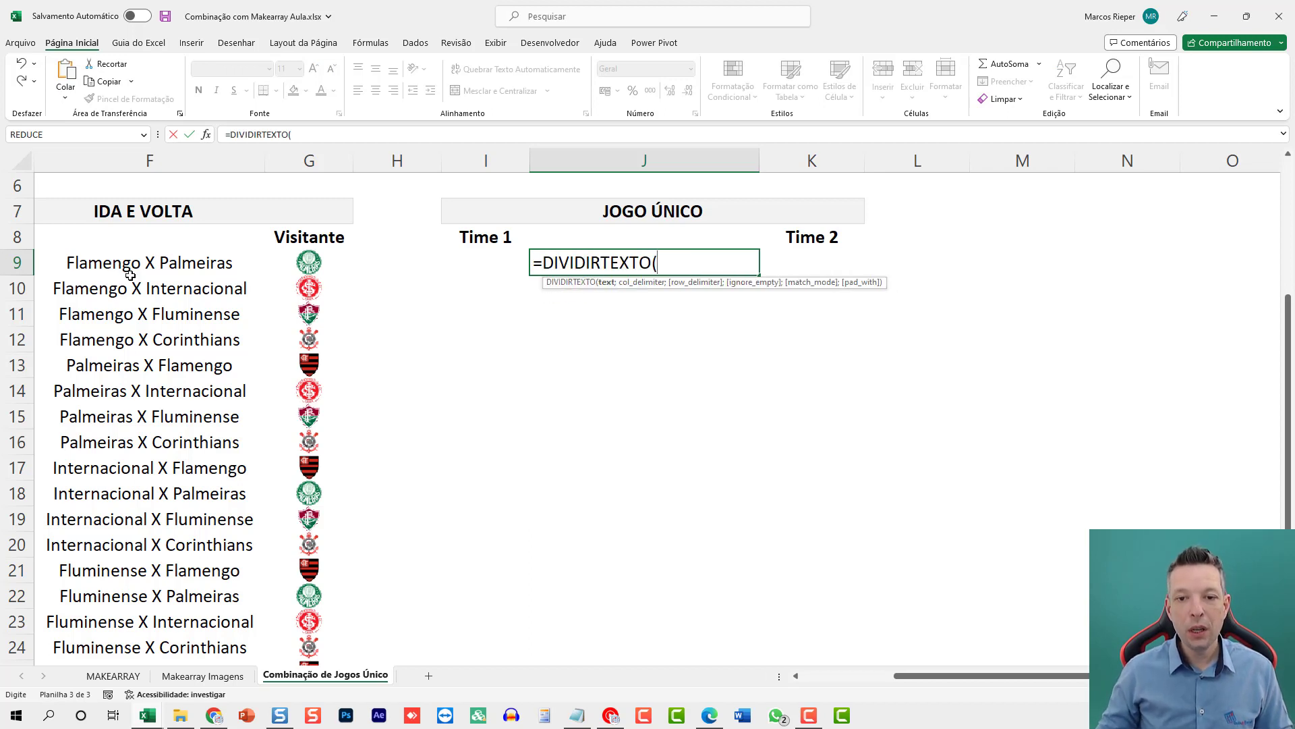
click(128, 263)
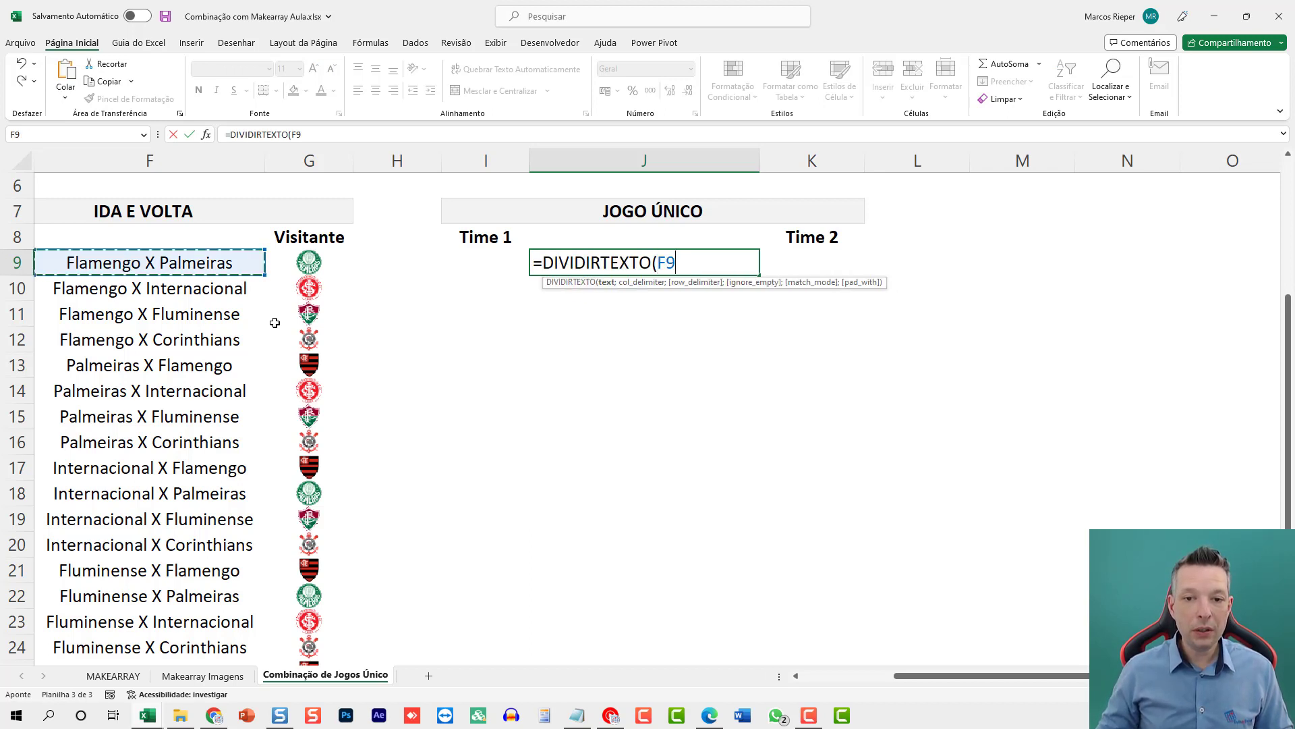
Step: Set " X " as the column delimiter of DIVIDIRTEXTO and commit the formula in J9
text(;)
key(shift+space)
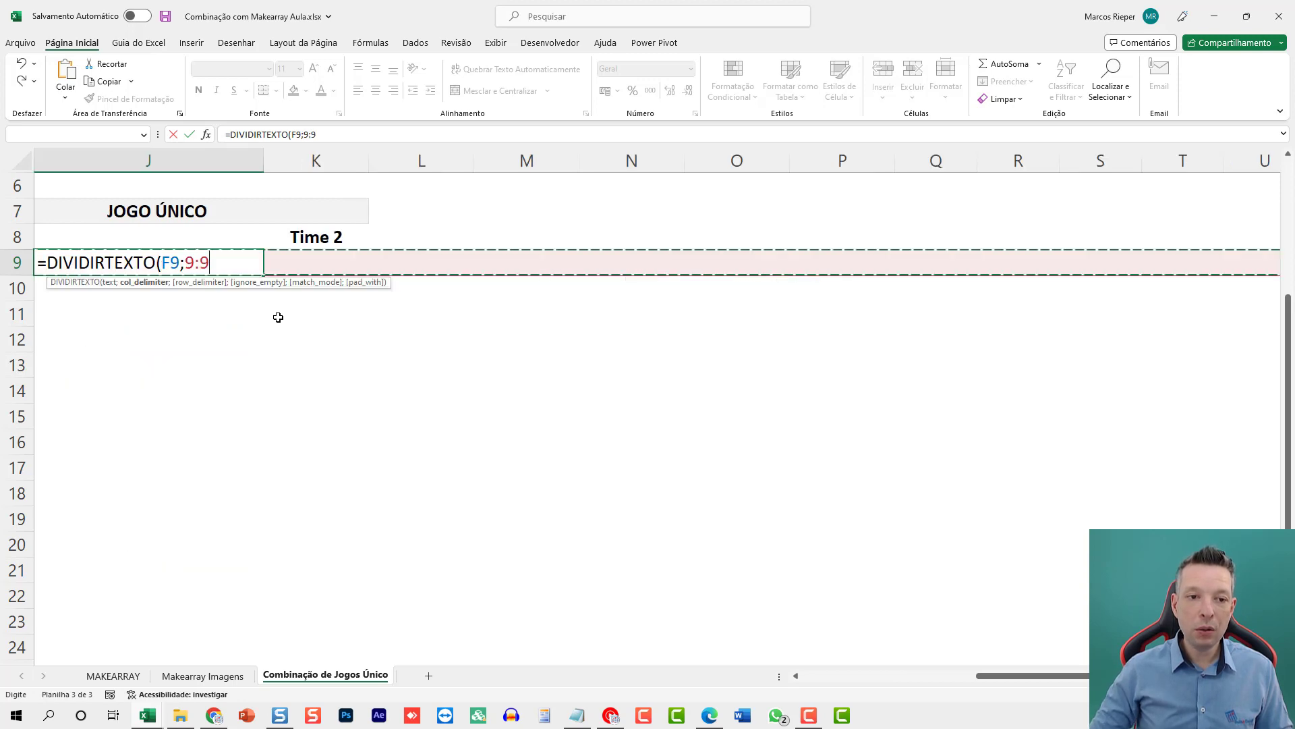
key(BackSpace)
key(BackSpace)
key(BackSpace)
drag(987, 683, 902, 681)
text(" X)
key(BackSpace)
text(X)
key(BackSpace)
text("))
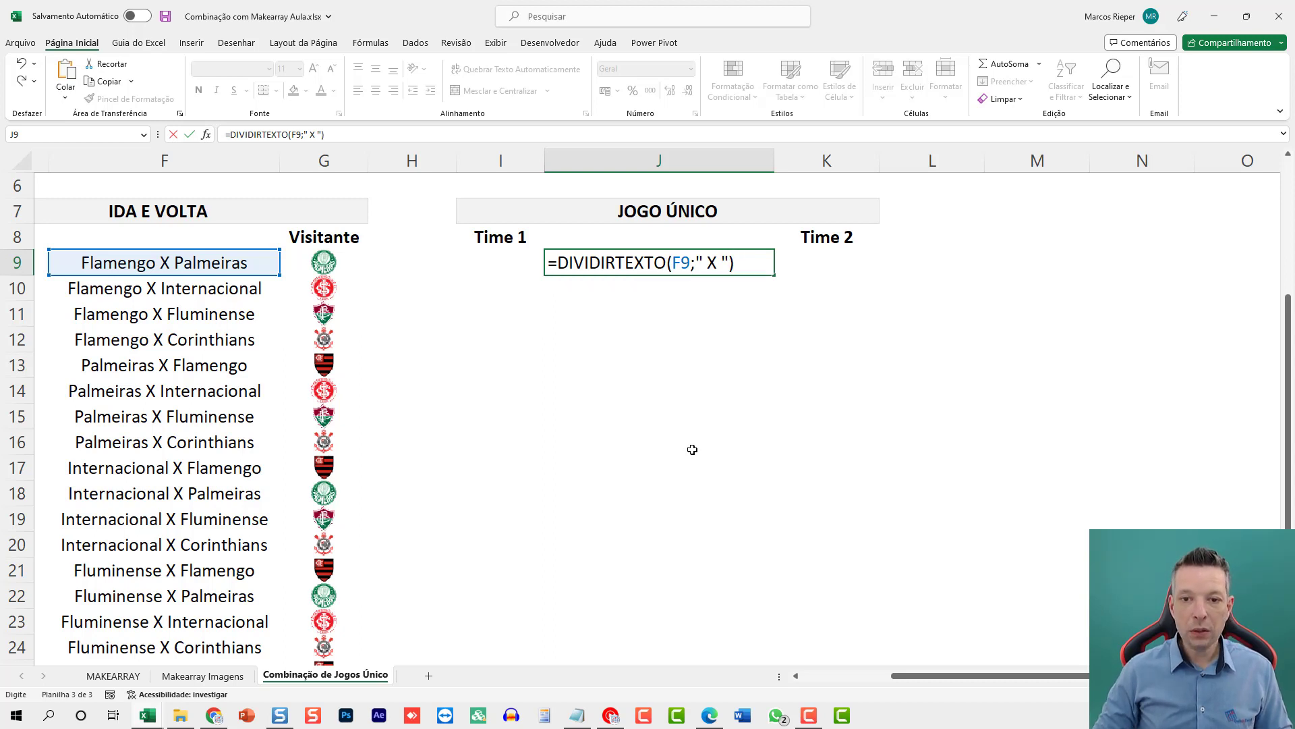
key(ctrl+Return)
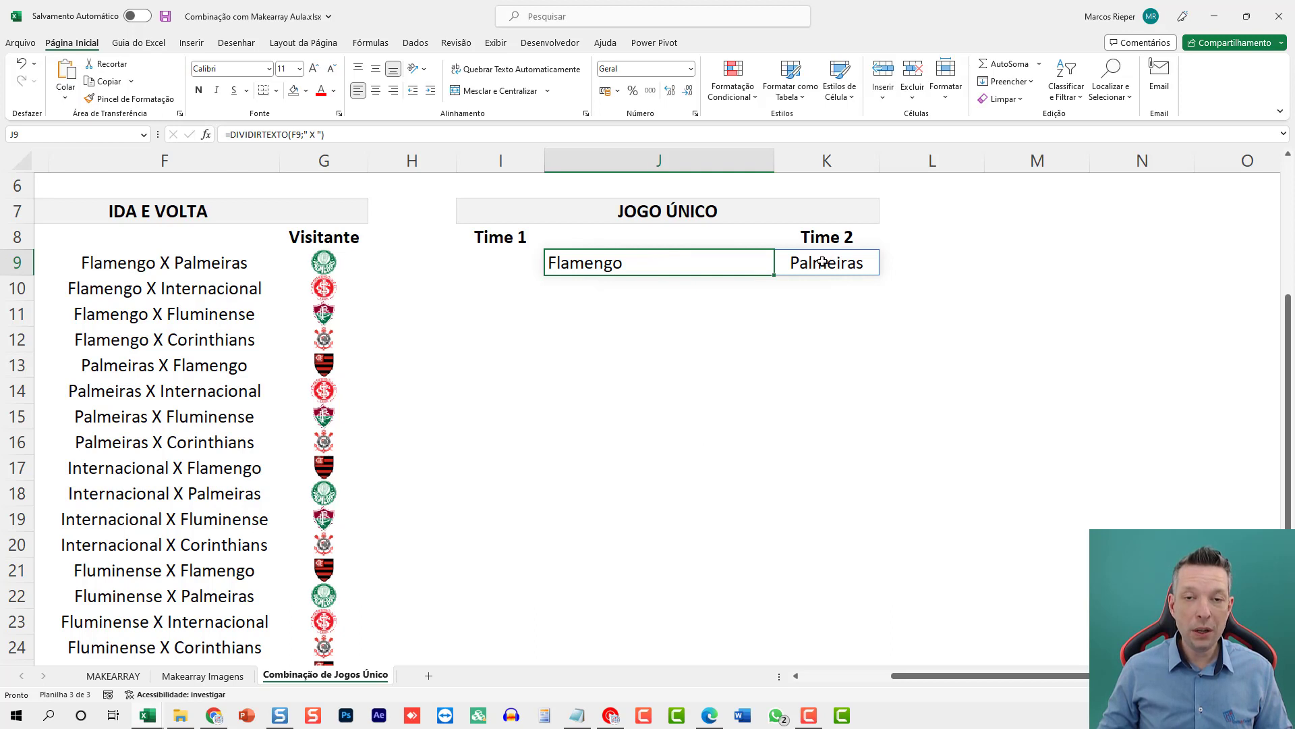
Step: Wrap the DIVIDIRTEXTO expression in J9 in a CLASSIFICAR function, using the split text as its matrix
double_click(600, 268)
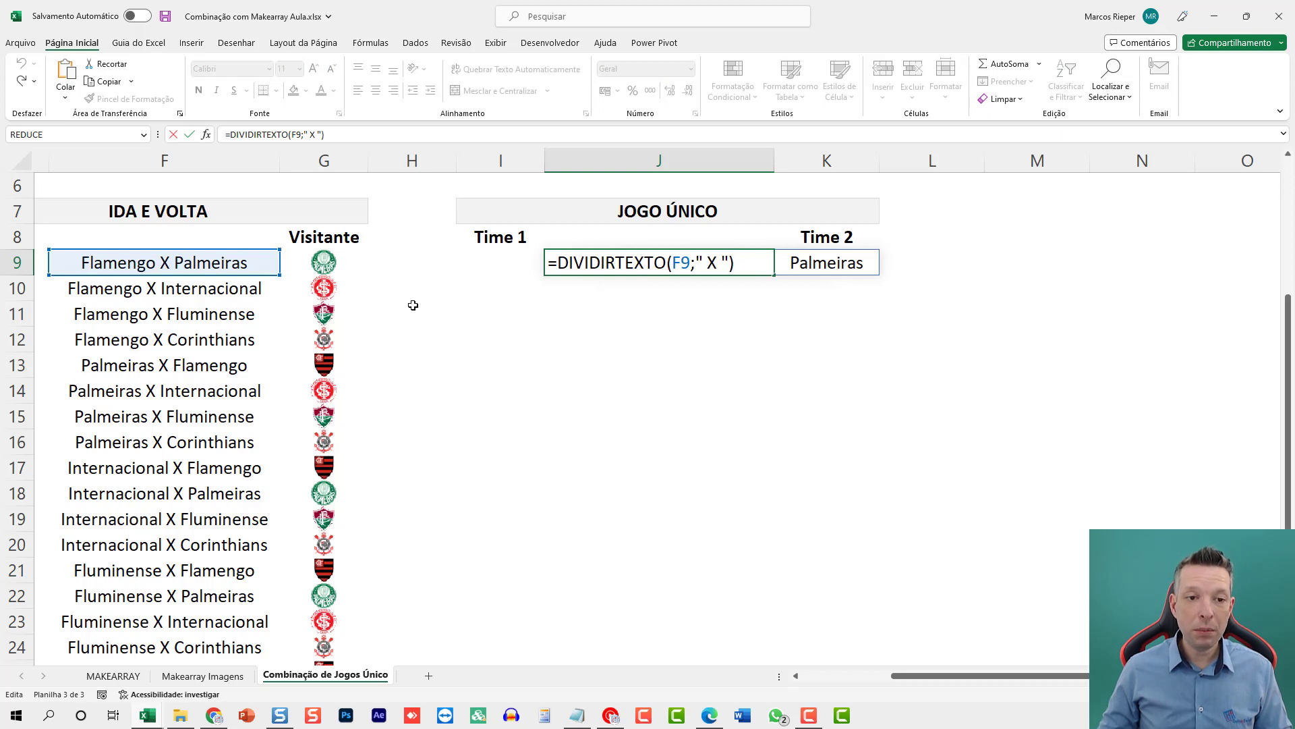
click(563, 264)
text(clas)
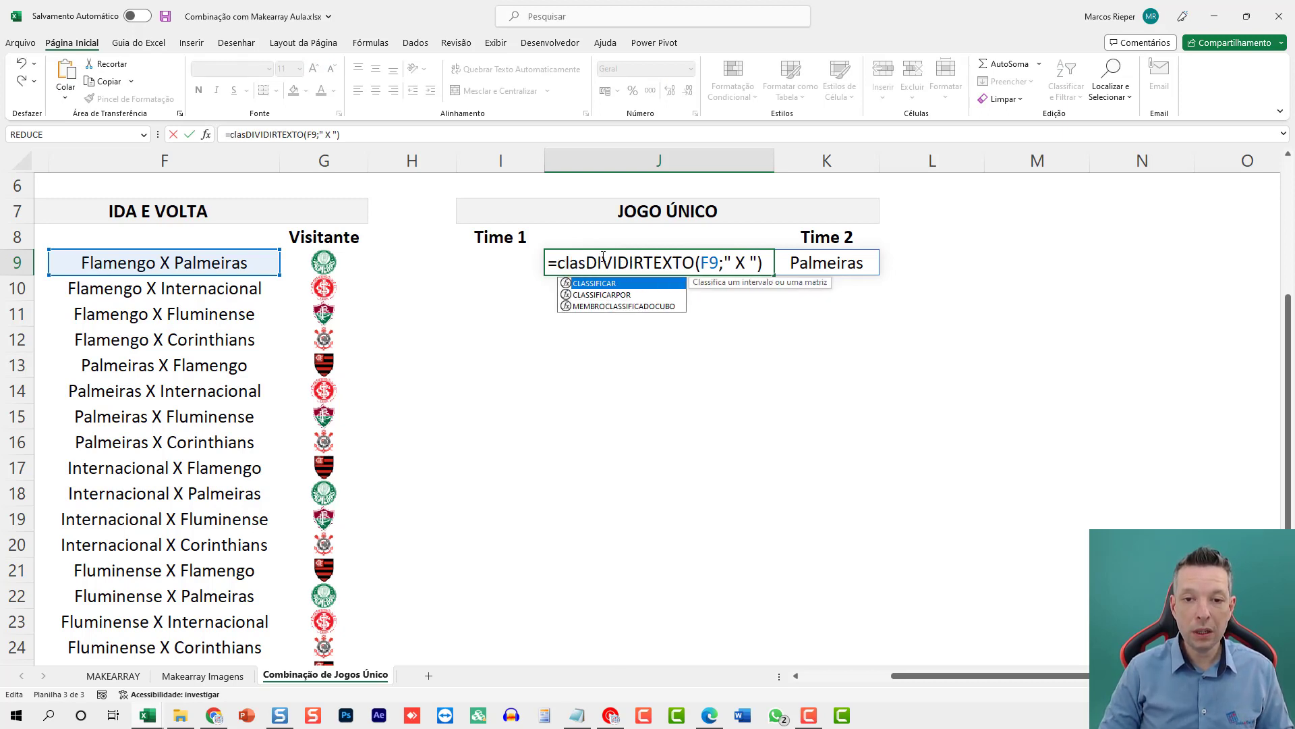
key(Tab)
text(SIFICAR()
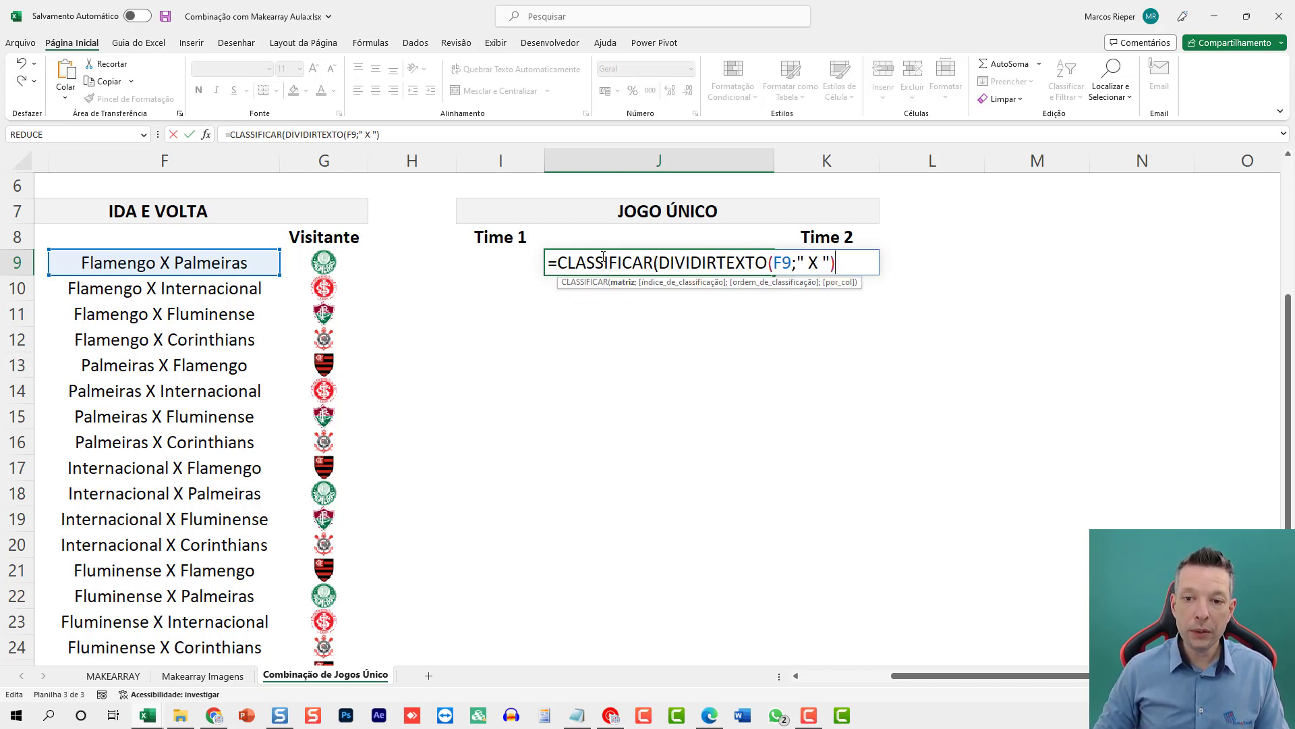
Step: Leave CLASSIFICAR's sort index and order blank, set sorting by column to VERDADEIRO, and commit the J9 formula
text(;)
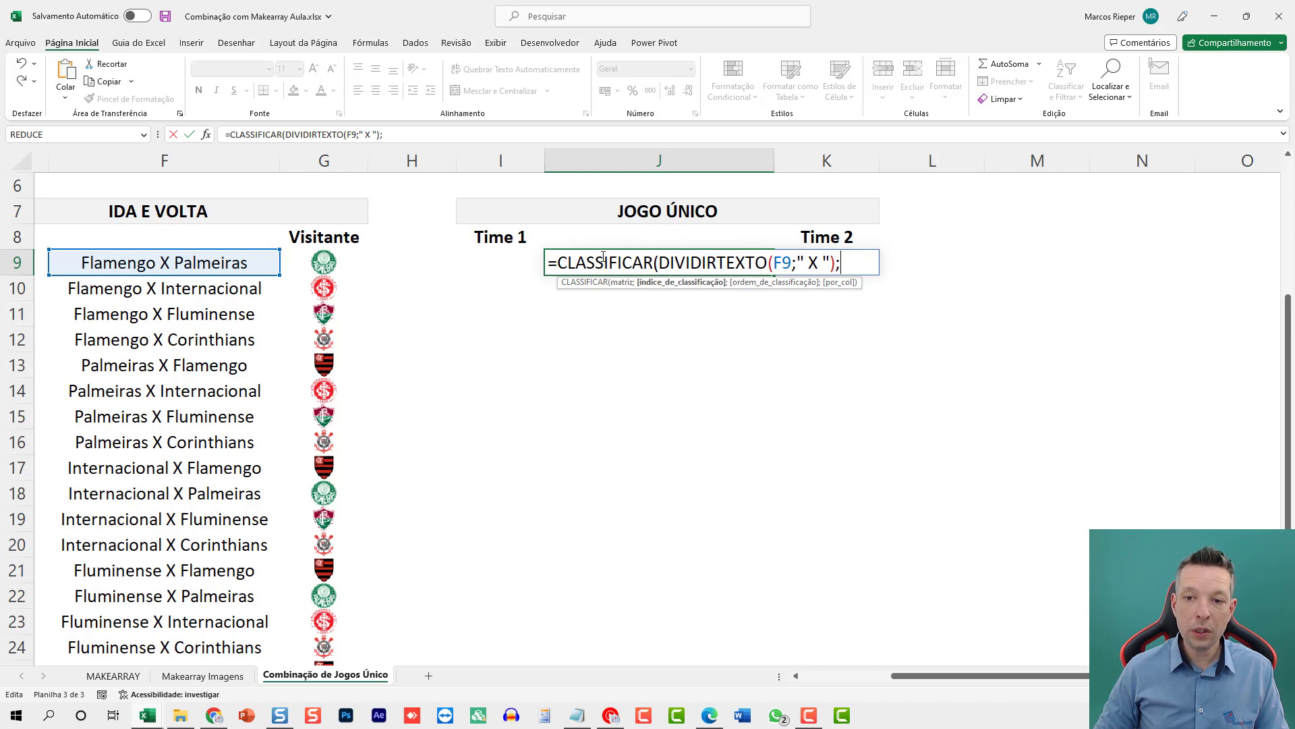
text(;)
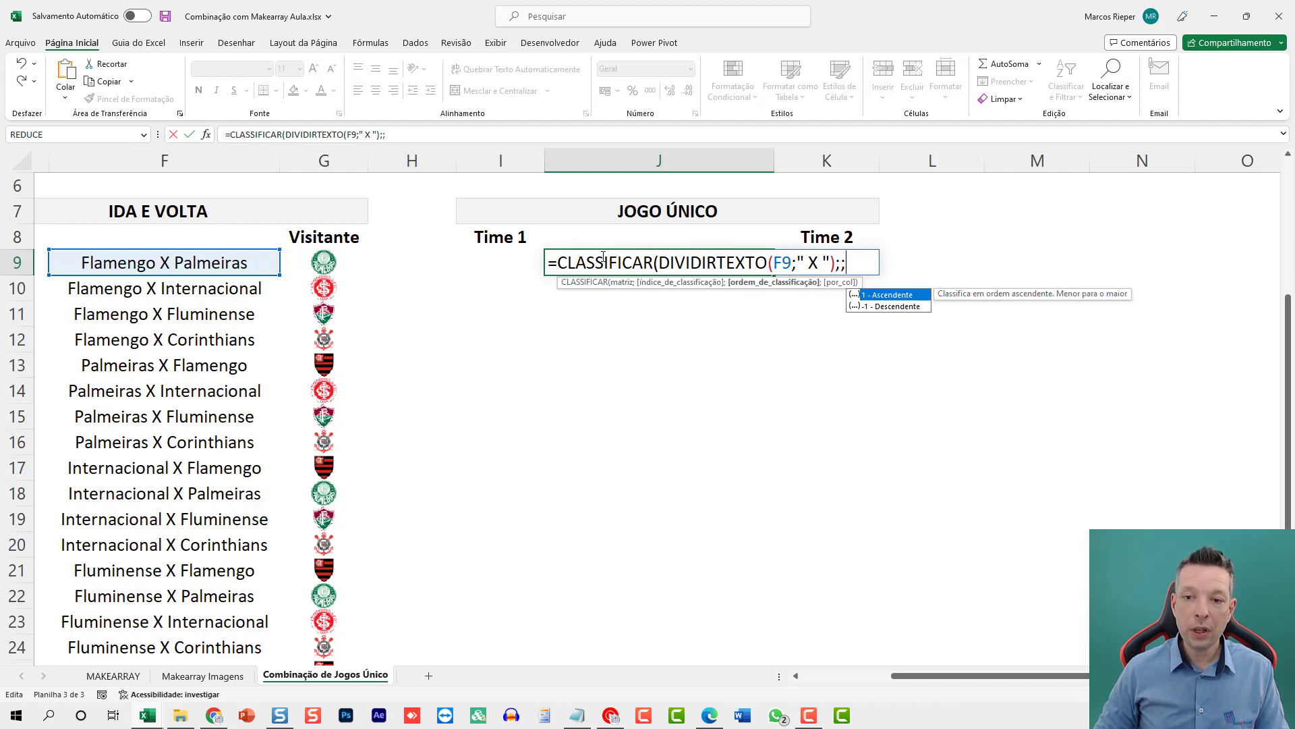
text(;)
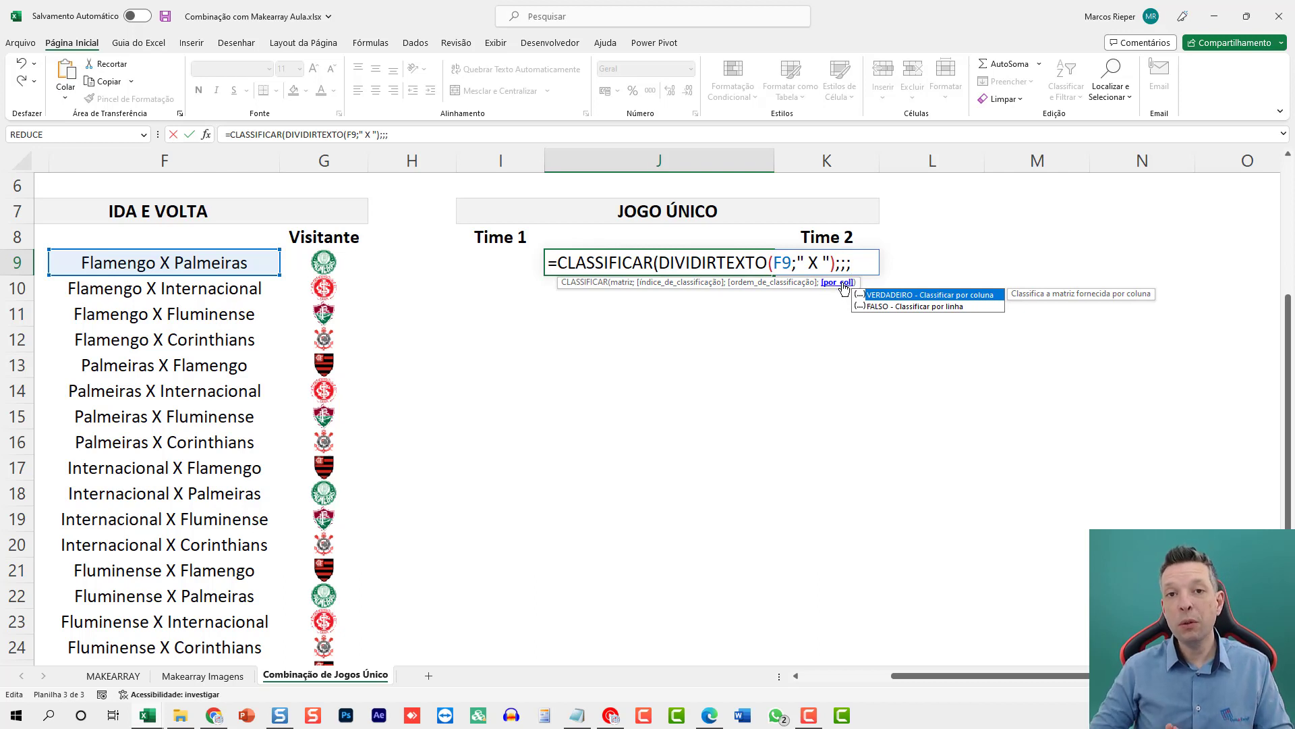
double_click(900, 296)
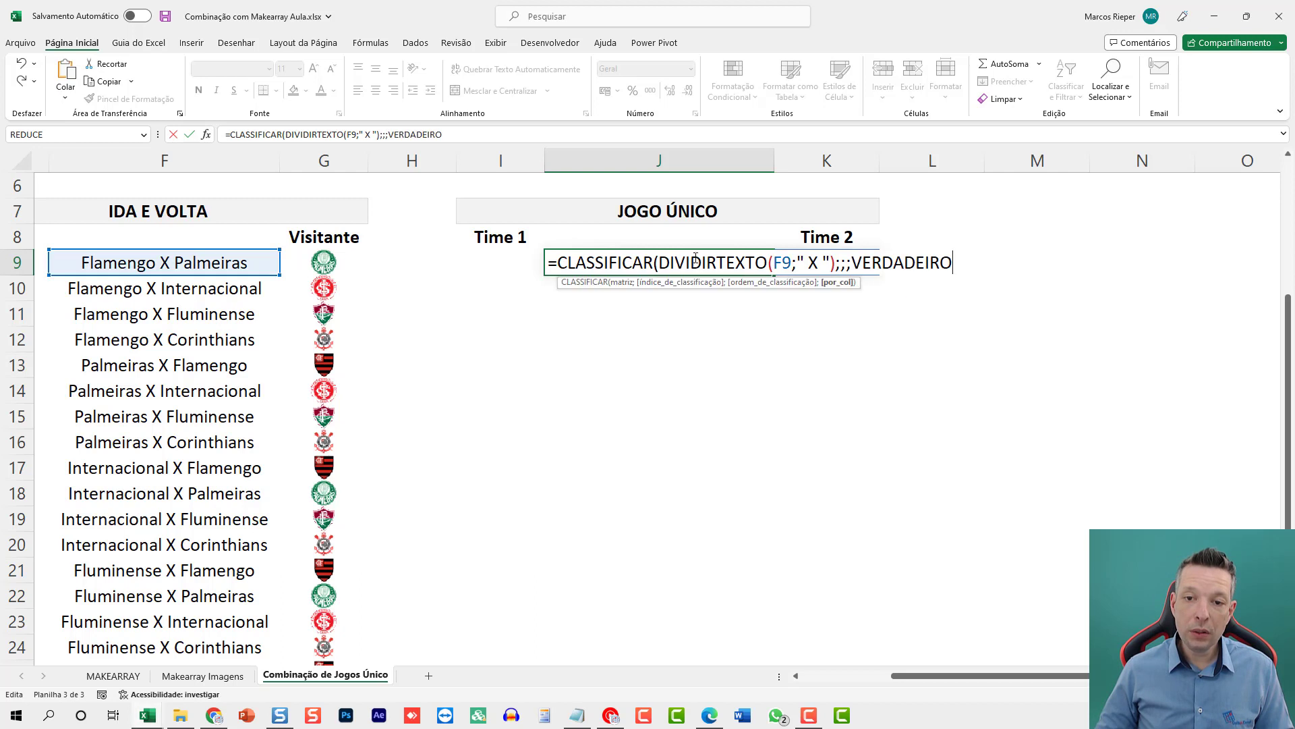
text())
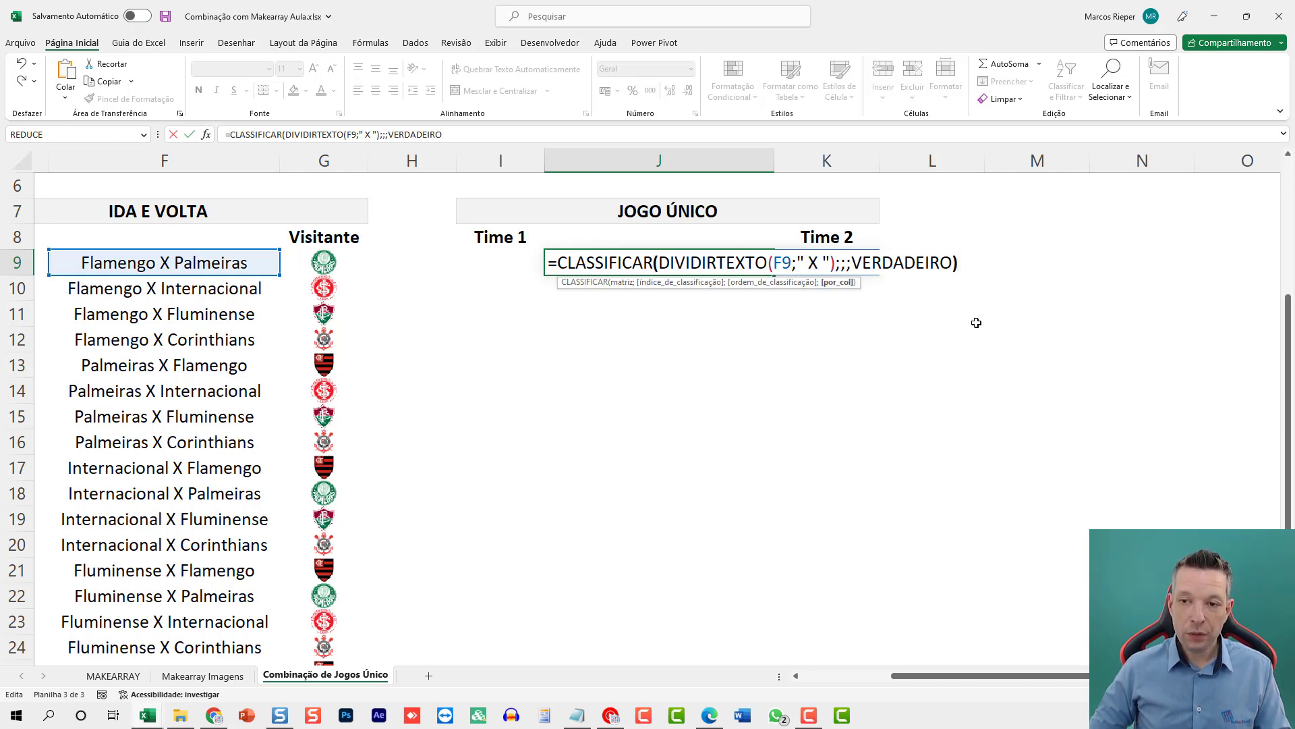
key(Return)
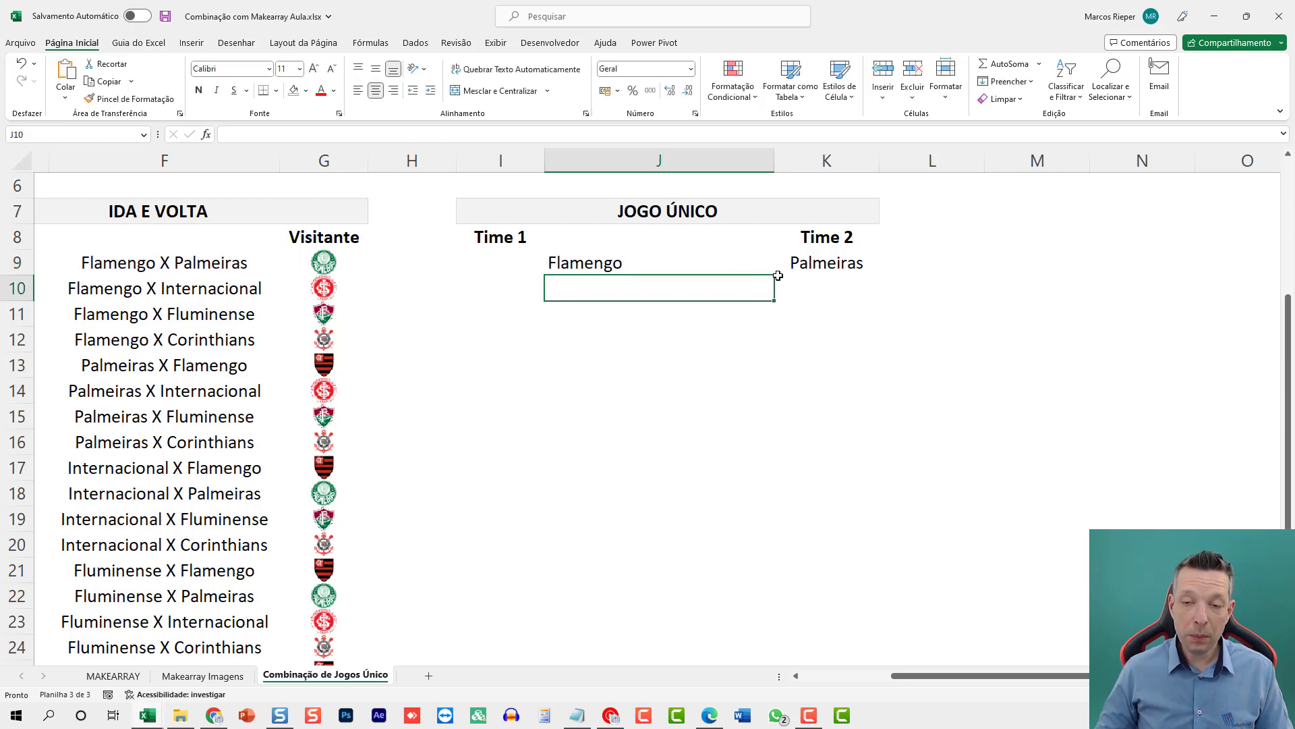
Step: Fill the J9 formula down to J15 and compare the sorted team pairs in rows 9 and 13
click(759, 264)
drag(775, 274, 773, 426)
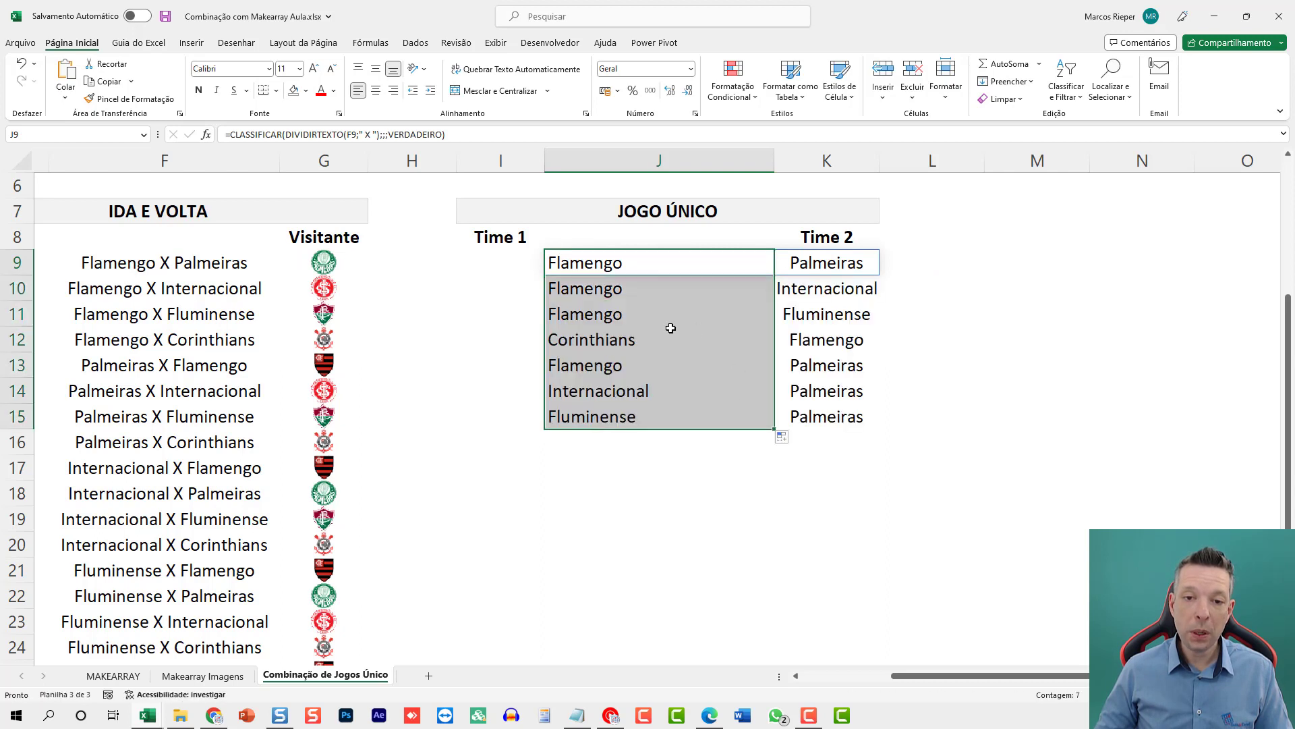
click(614, 365)
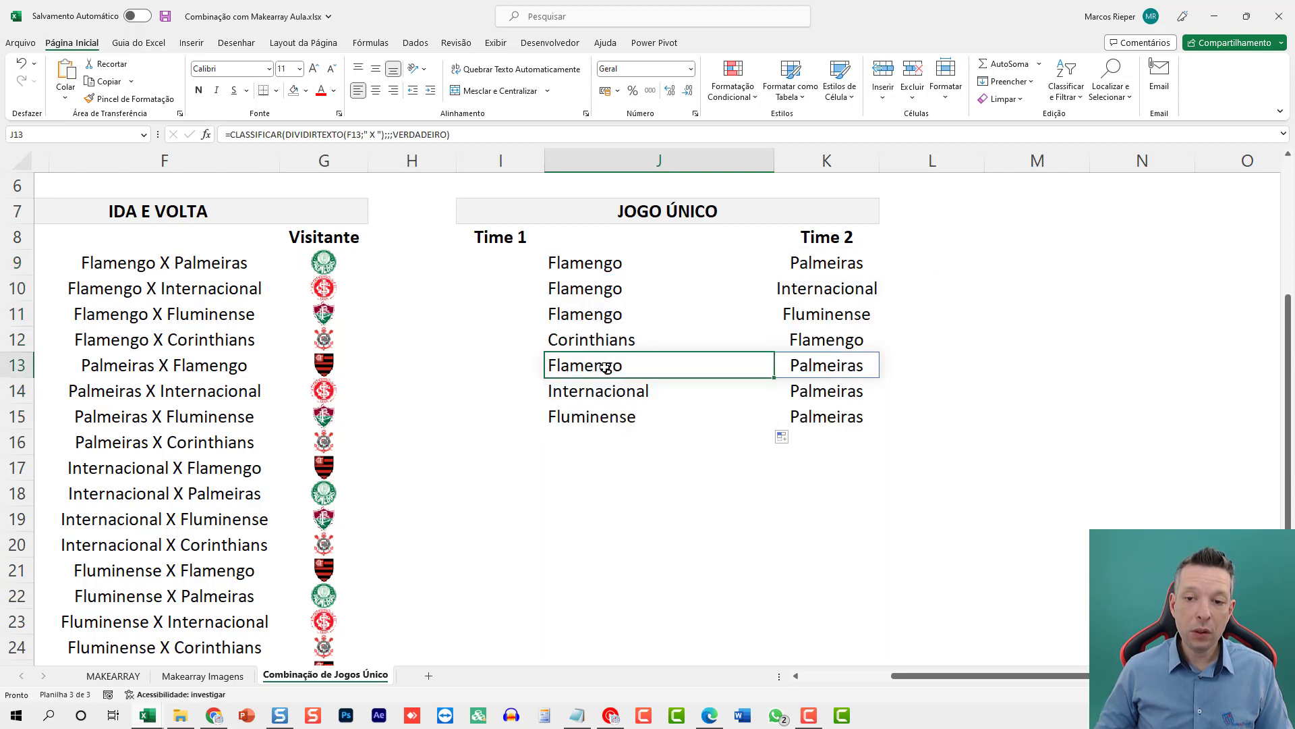
click(832, 365)
click(653, 364)
click(615, 261)
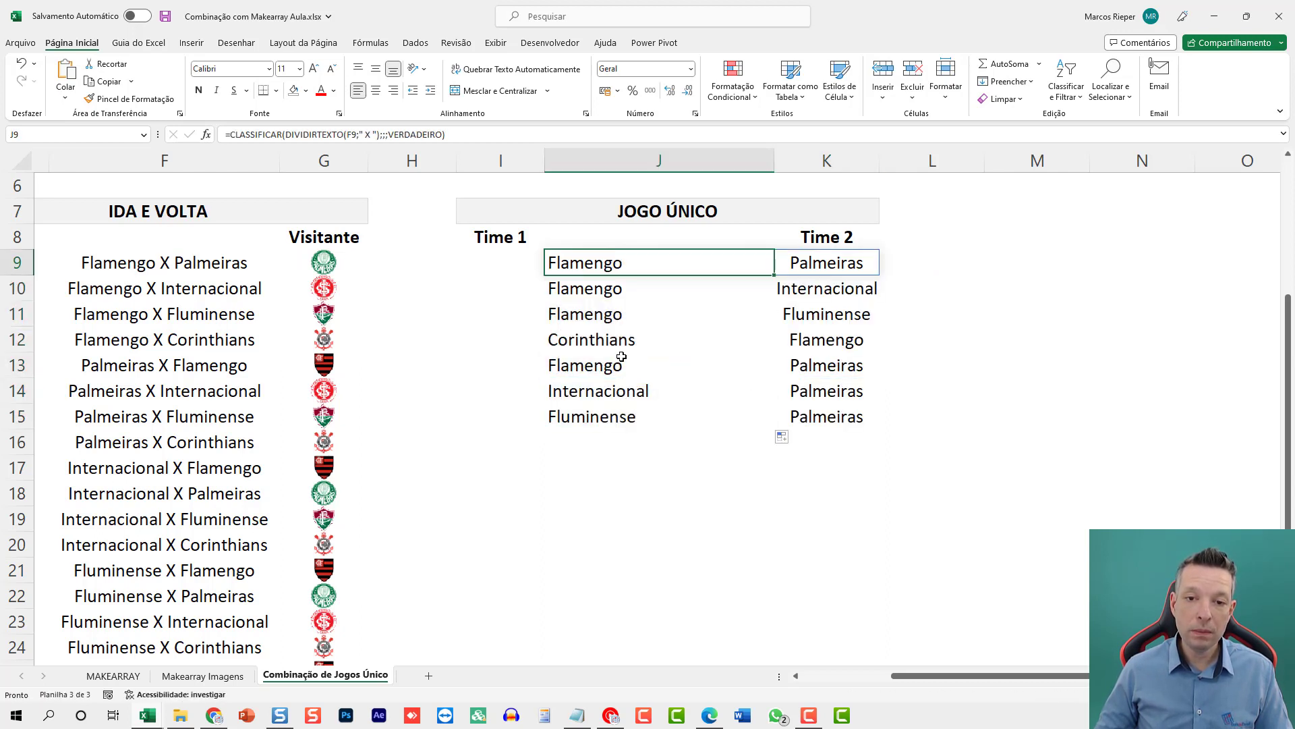
click(609, 367)
click(619, 264)
click(615, 367)
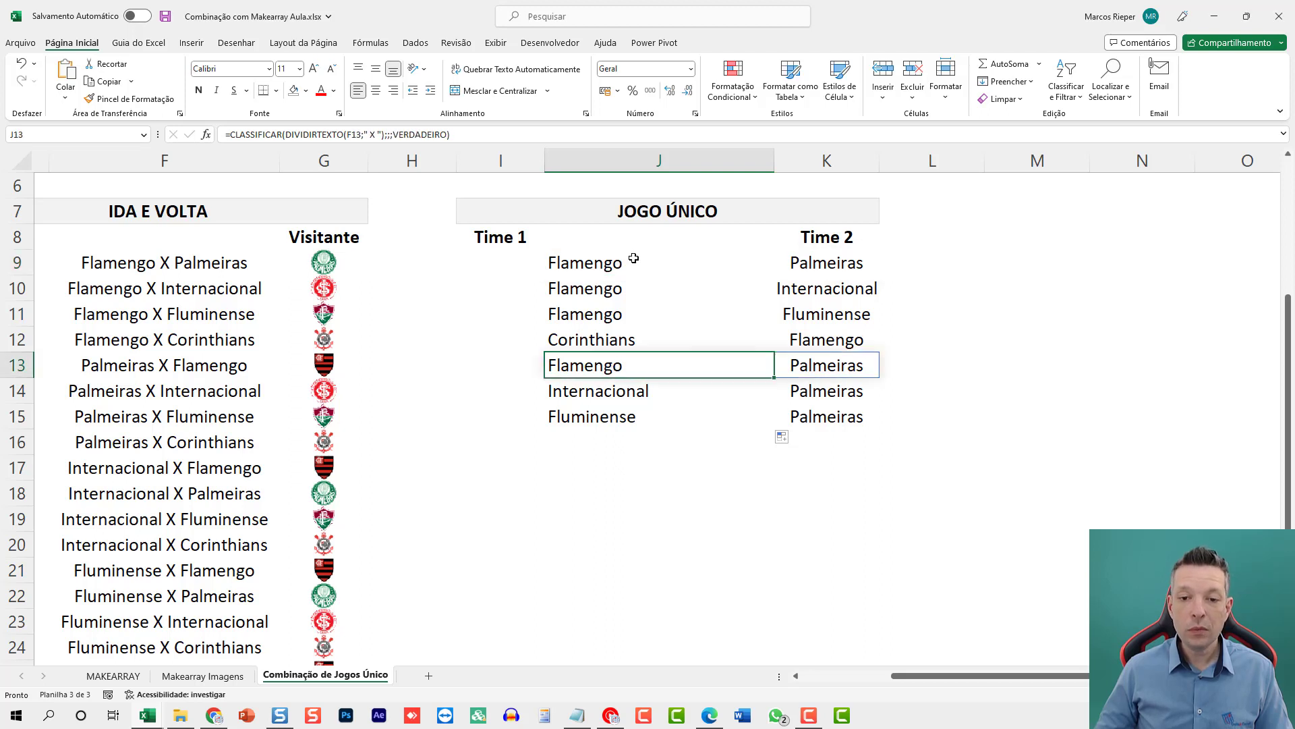
click(622, 265)
click(615, 367)
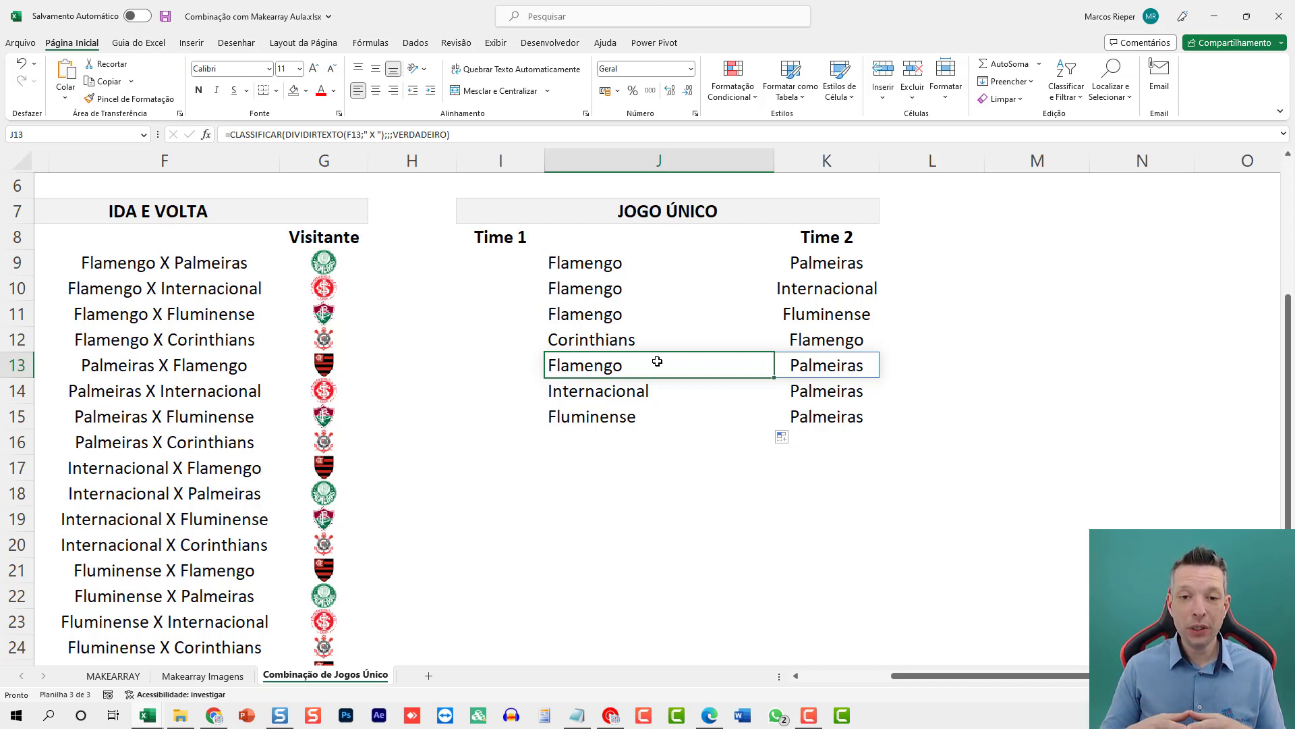
Step: Clear the copied formulas in J10:J15, keeping only the one in J9
key(Up)
key(Up)
key(Up)
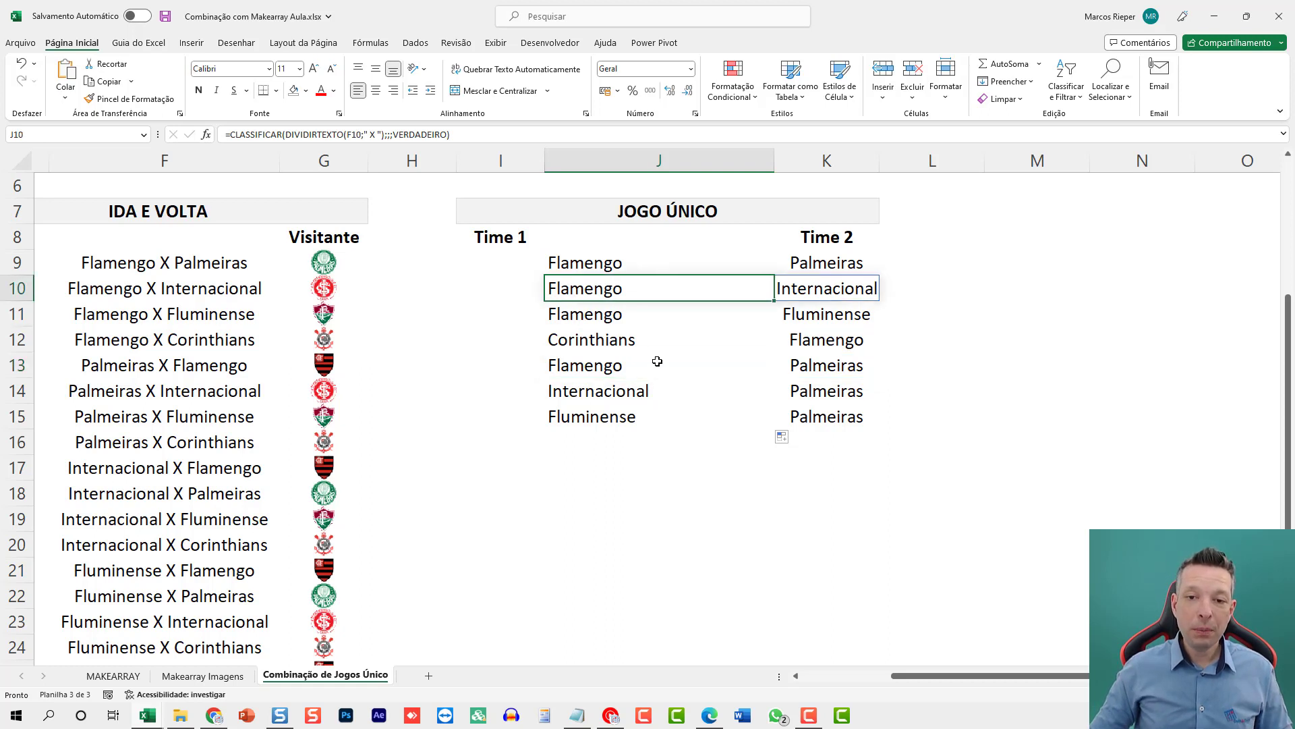
key(ctrl+shift+Down)
key(ctrl+shift+Right)
key(Delete)
key(Up)
key(Left)
key(Right)
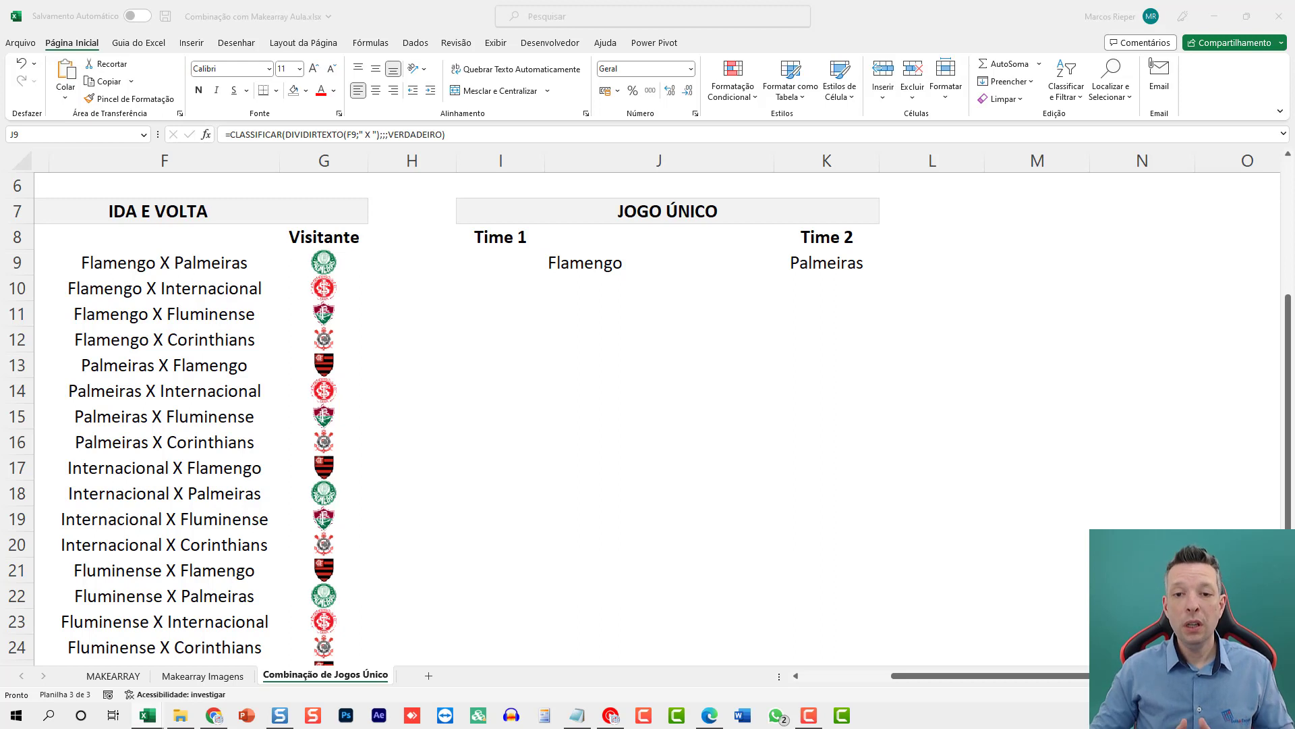
Step: Insert a line break after the equals sign in J9 and start a UNIRTEXTO function before it
click(602, 264)
key(F2)
key(Home)
key(Right)
key(alt+Return)
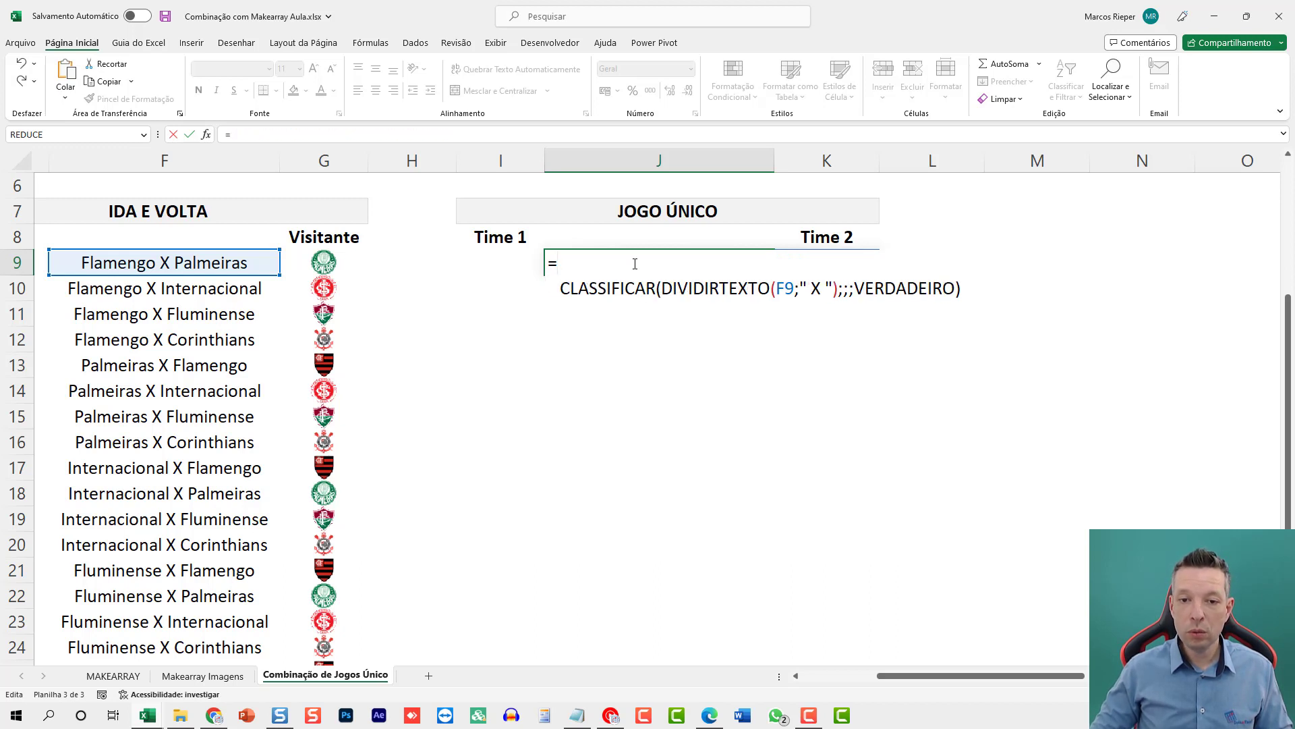
text(uni)
key(BackSpace)
key(BackSpace)
key(BackSpace)
text(UNI RTEX)
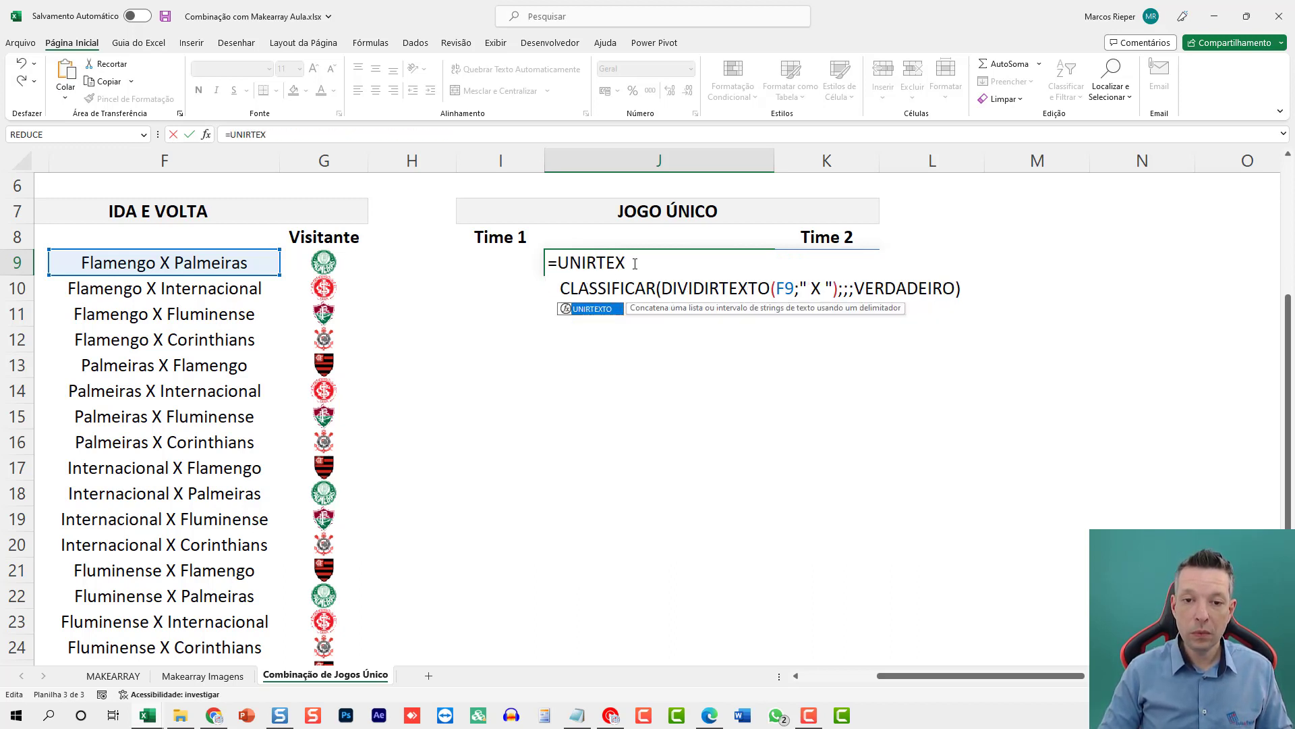
text(TO()
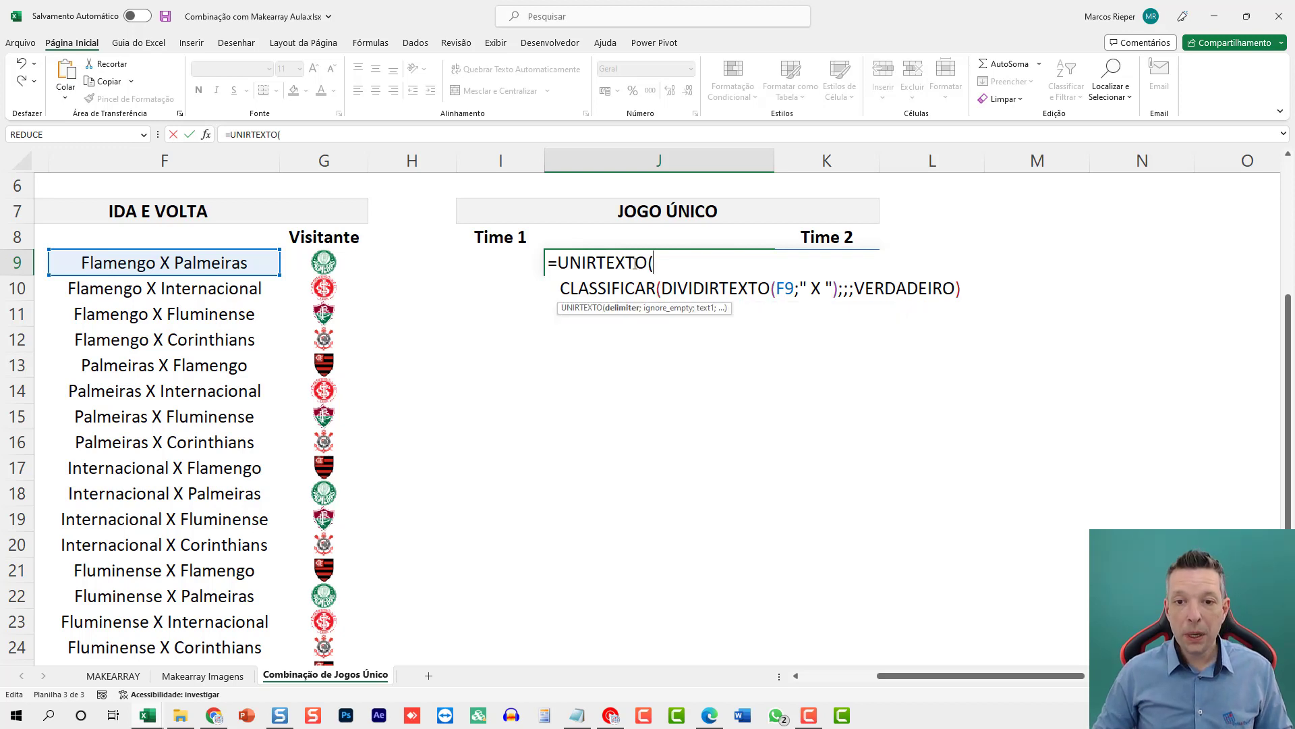
Step: Set " X " as the UNIRTEXTO delimiter and leave its ignore_empty argument blank
text(" x)
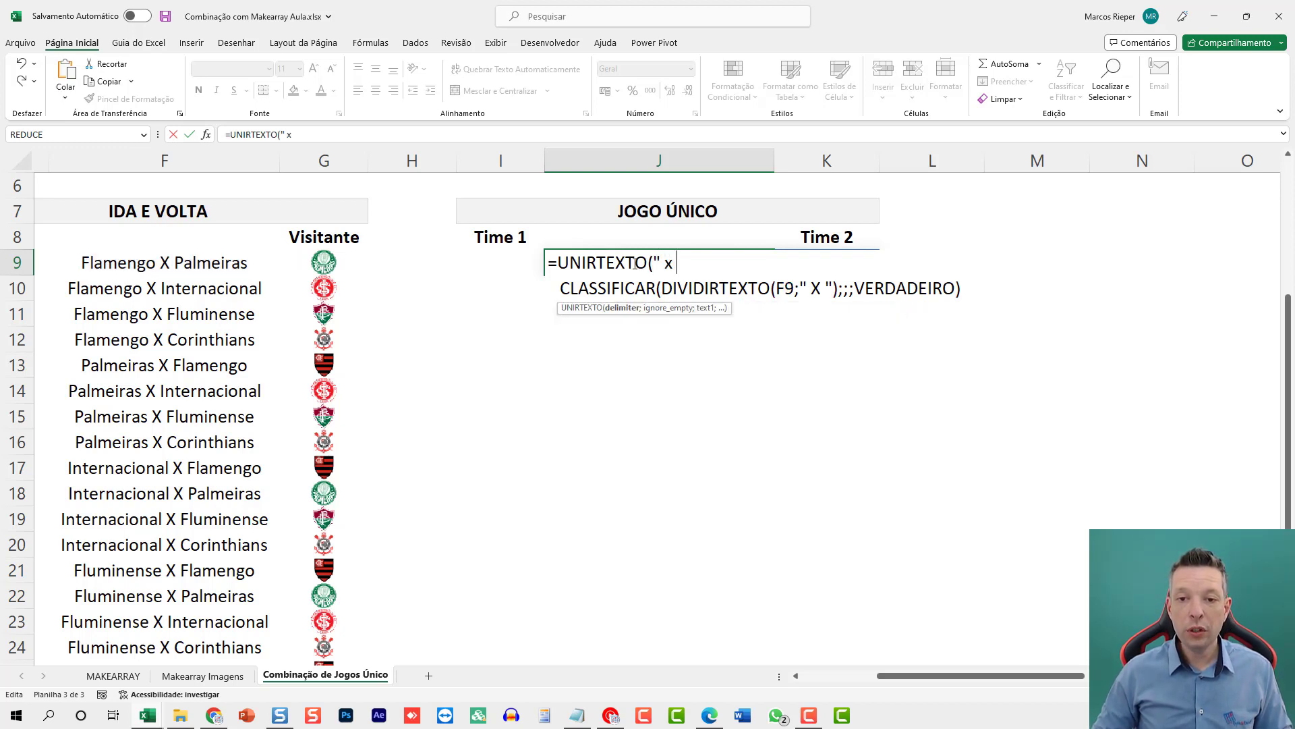
key(BackSpace)
text(X ";)
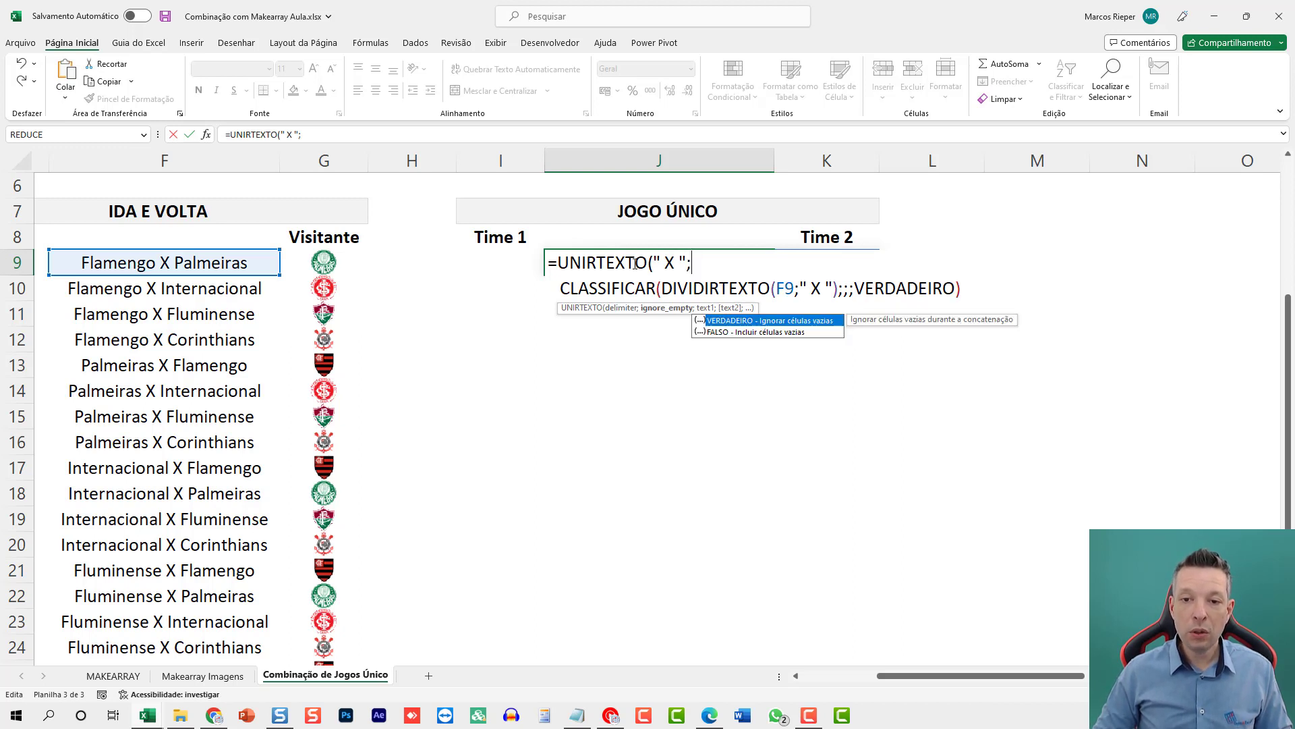
key(BackSpace)
key(BackSpace)
key(BackSpace)
key(BackSpace)
key(BackSpace)
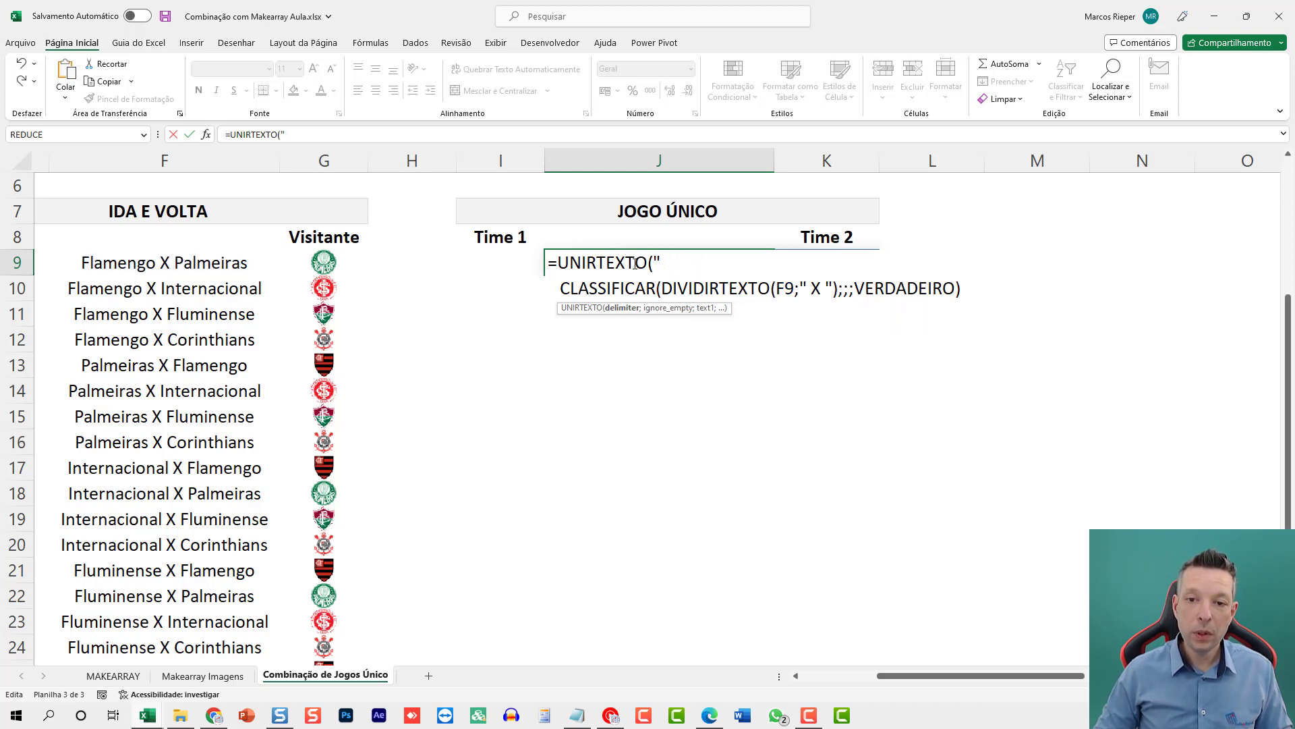
text(X ";)
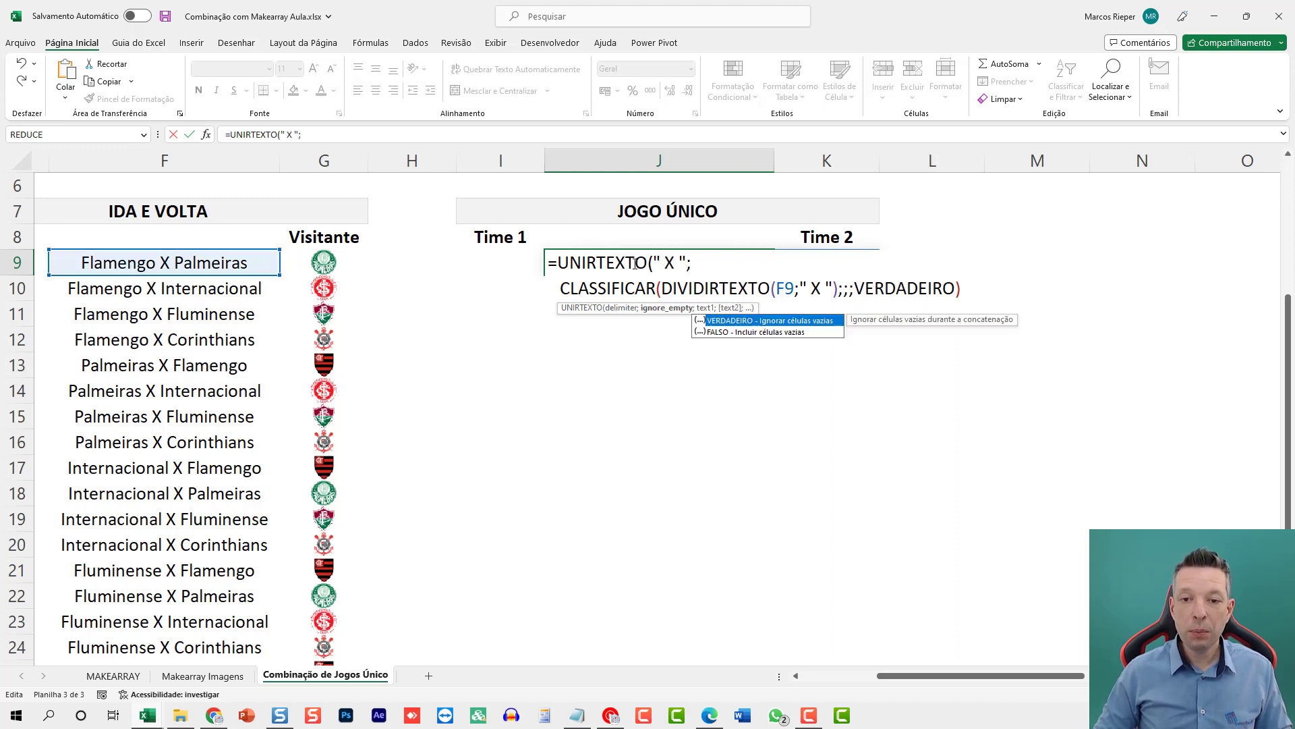
text(;)
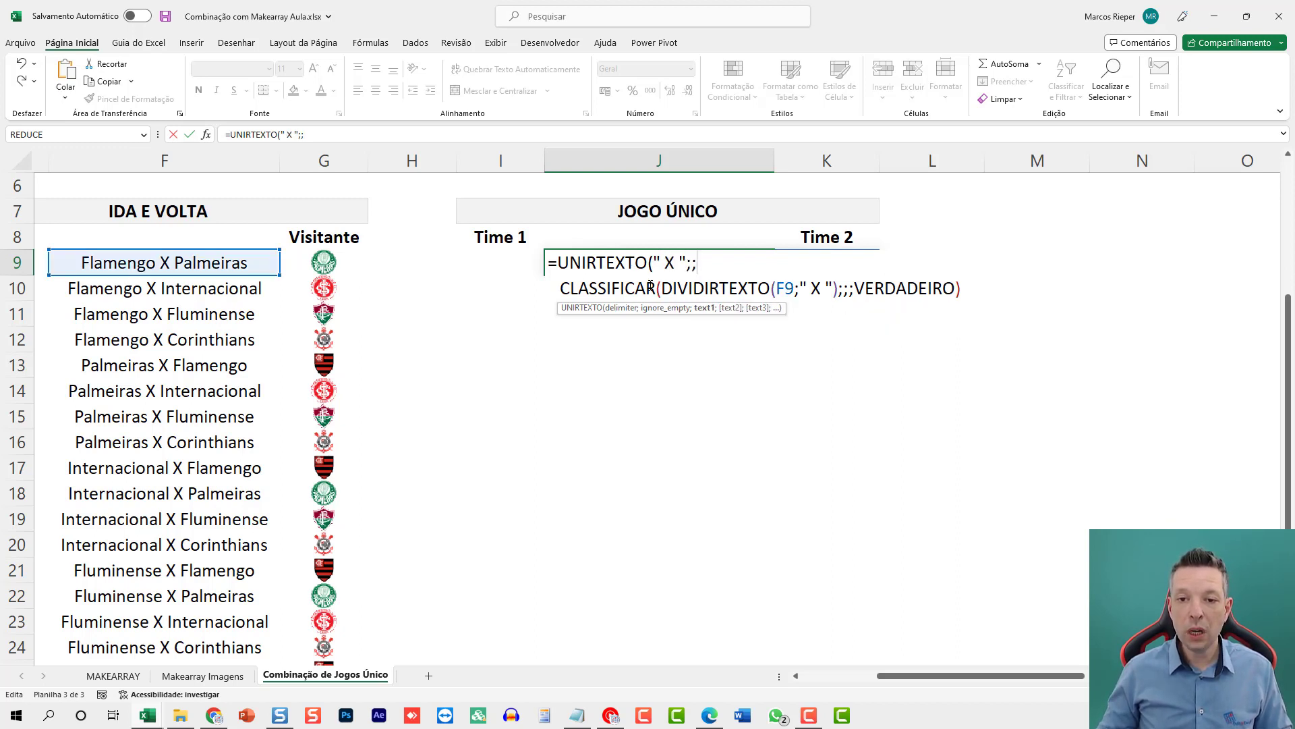
Step: Close UNIRTEXTO after the CLASSIFICAR expression and commit the formula in J9
click(978, 288)
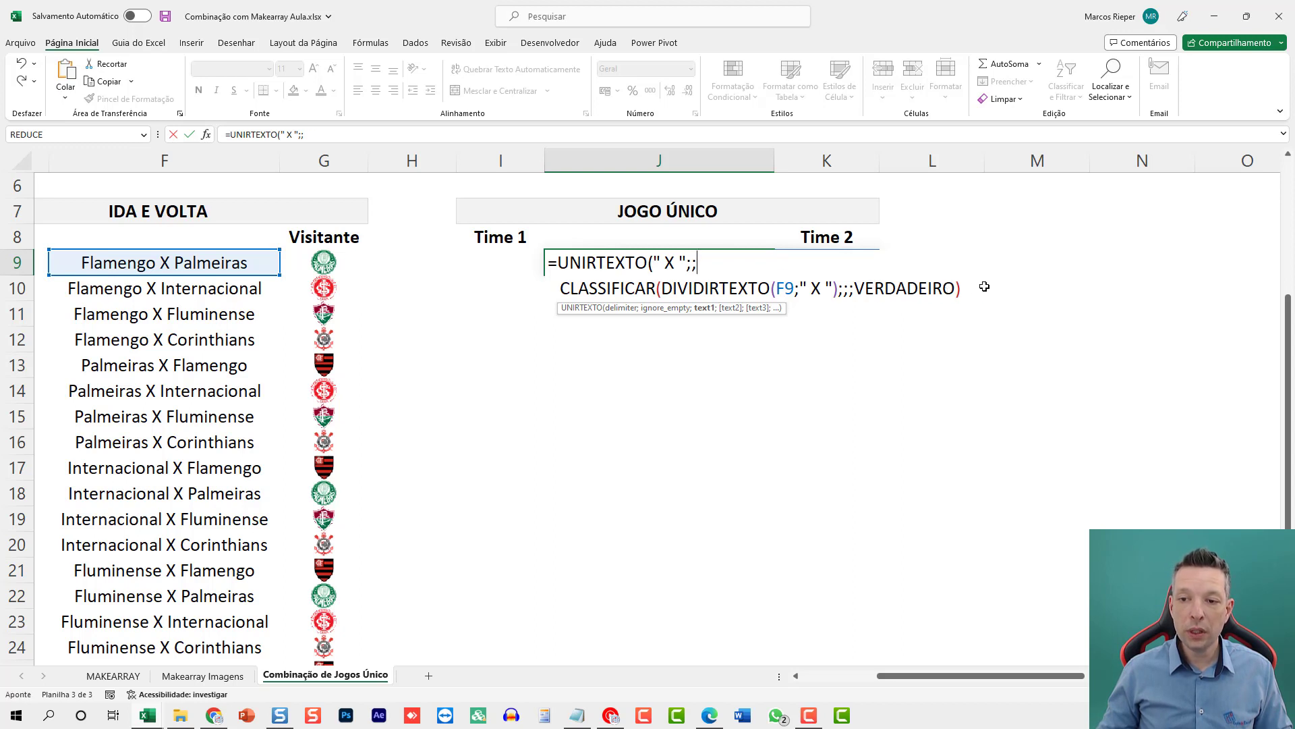
drag(697, 262, 725, 262)
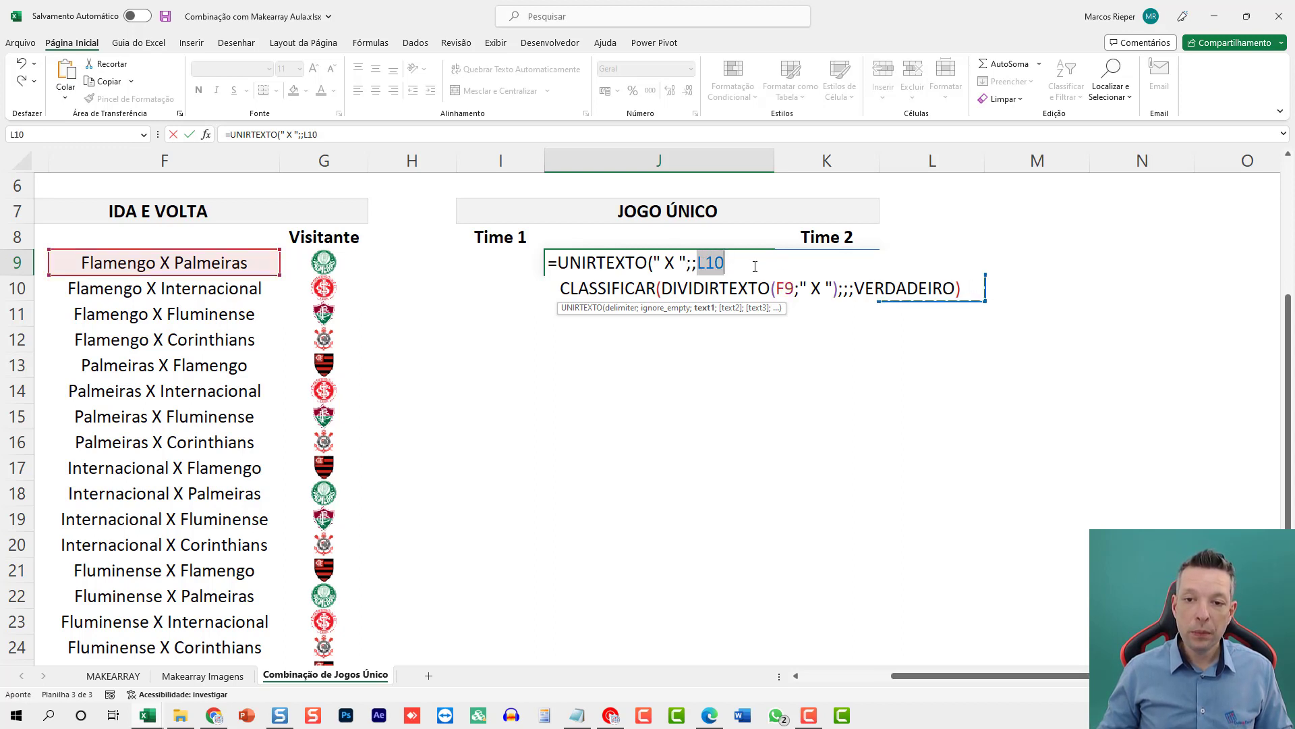
key(BackSpace)
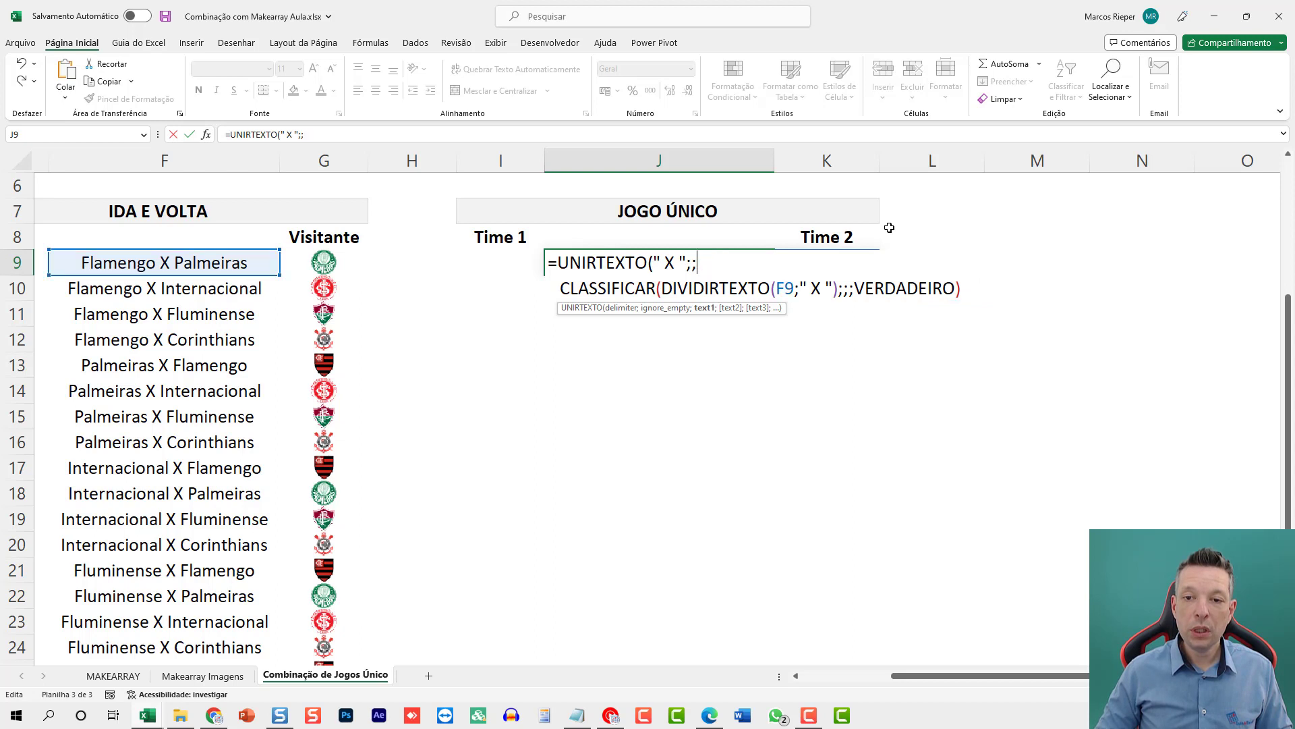
click(960, 287)
text())
key(ctrl+Return)
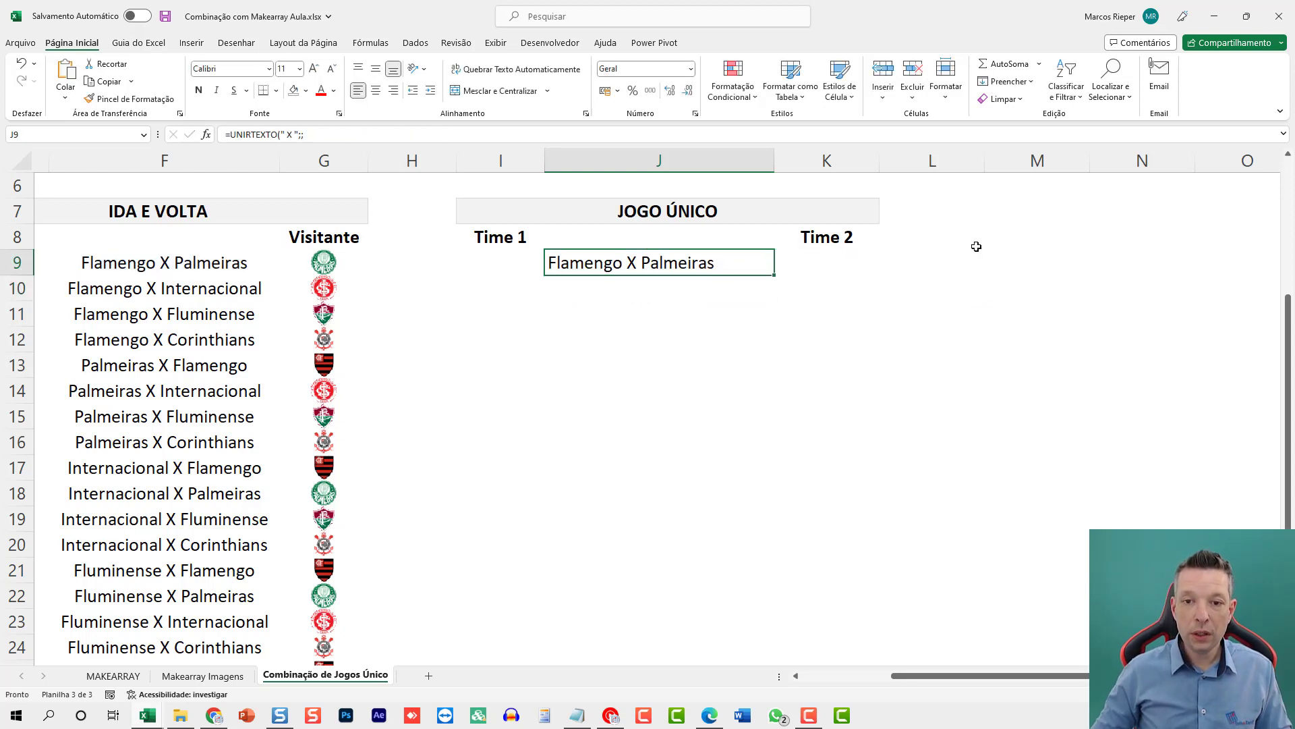
Step: Fill the J9 formula down to J18 as a test and clear the copies below J9
drag(775, 274, 776, 503)
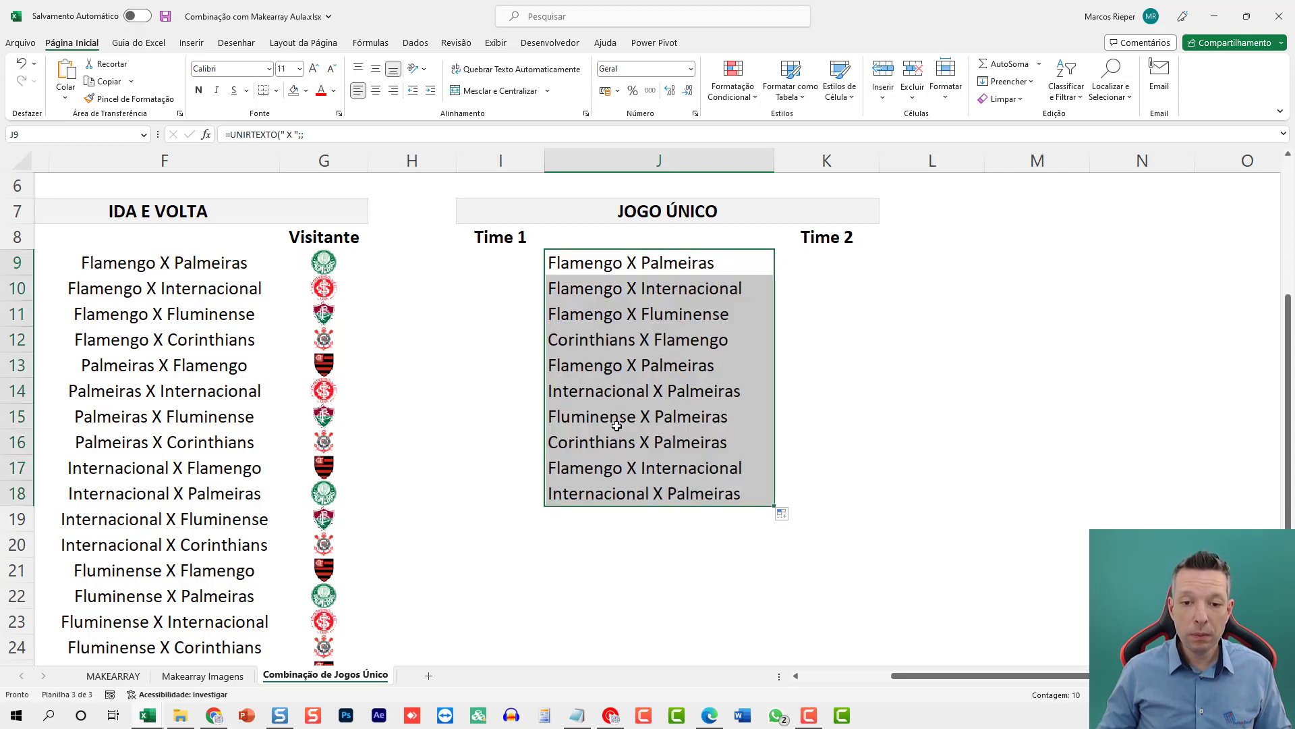
click(609, 370)
drag(638, 296, 632, 488)
key(Delete)
click(630, 262)
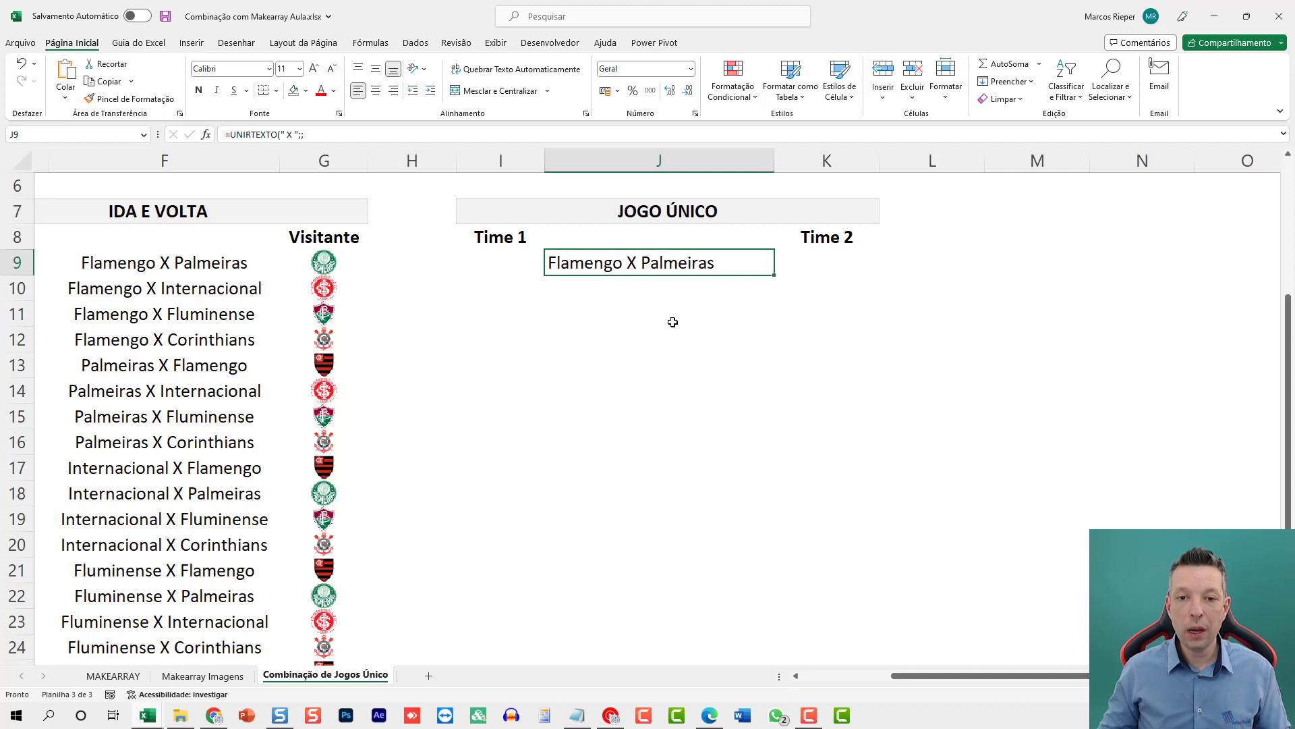
Step: Try the range F9:F13 as DIVIDIRTEXTO's text in the J9 formula and undo the change
key(F2)
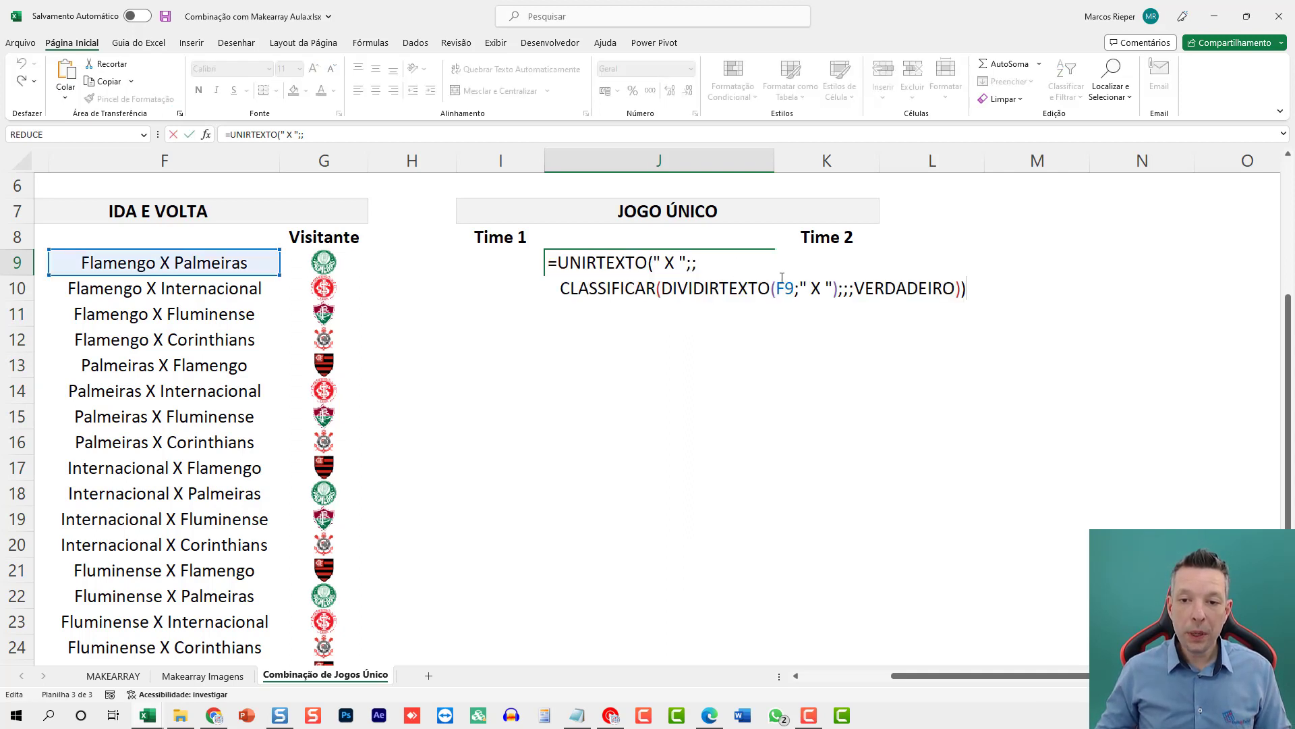
double_click(786, 287)
click(158, 263)
drag(158, 263, 160, 354)
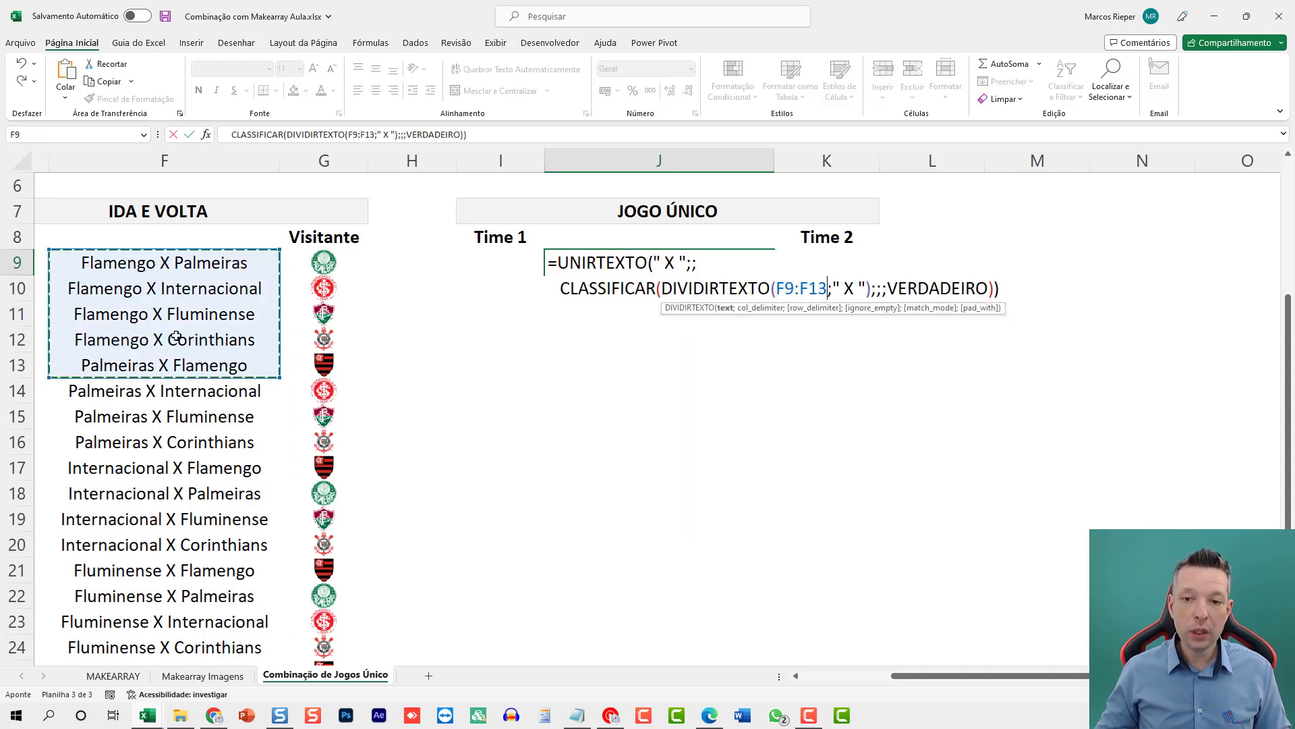
key(Return)
key(Up)
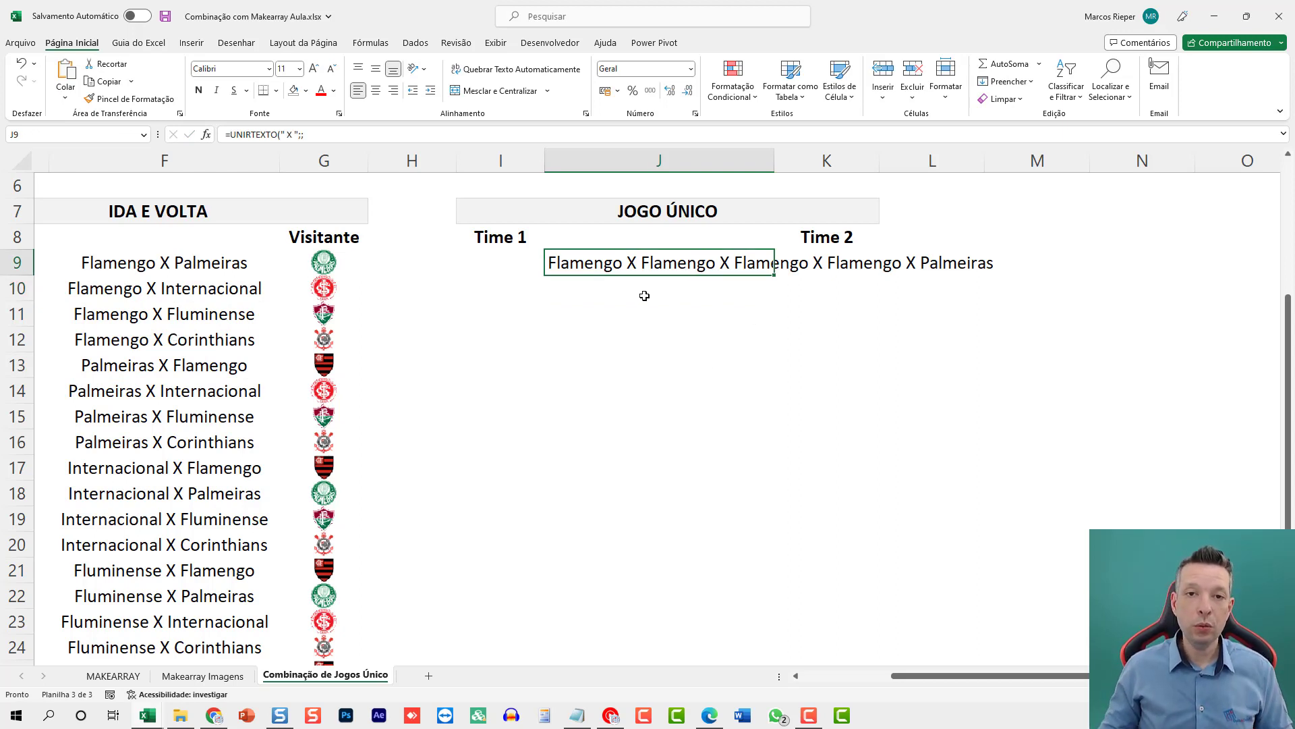
key(ctrl+z)
Step: Wrap the J9 formula in BYROW, with the spilled range F9# as its array
key(F2)
click(563, 262)
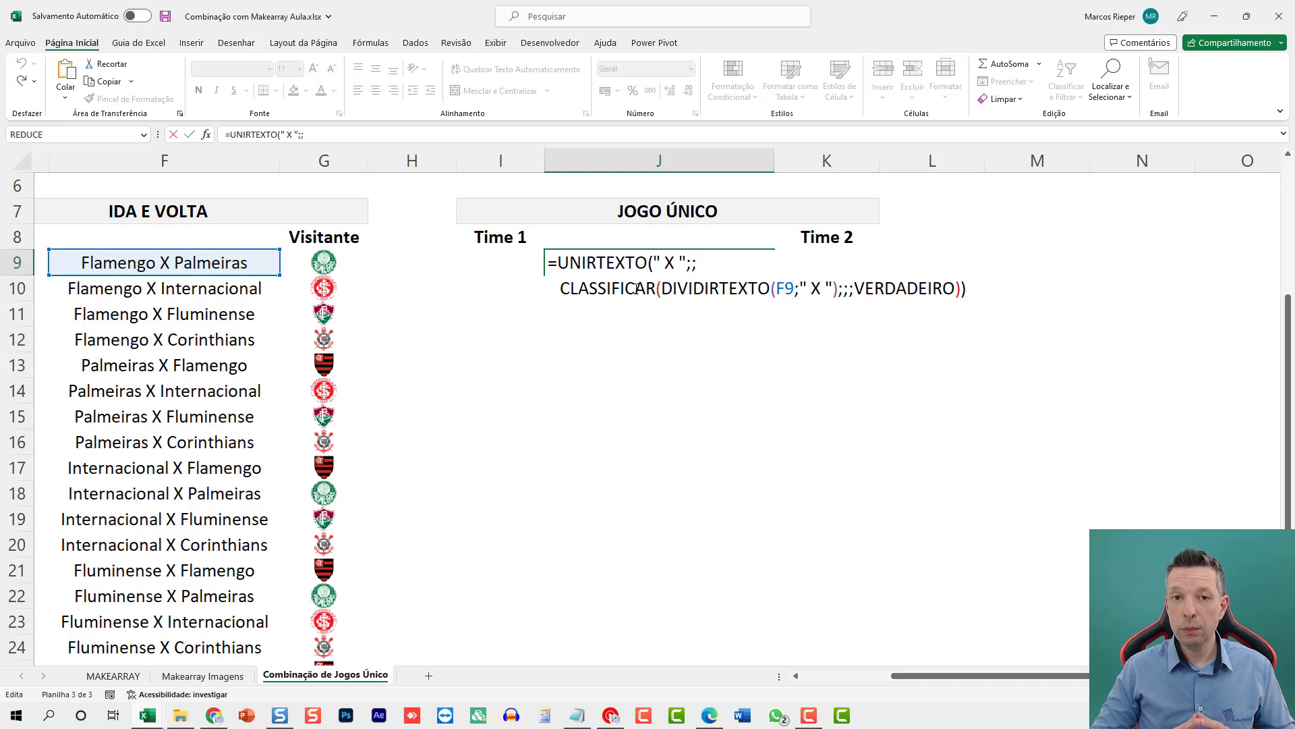
key(alt+Return)
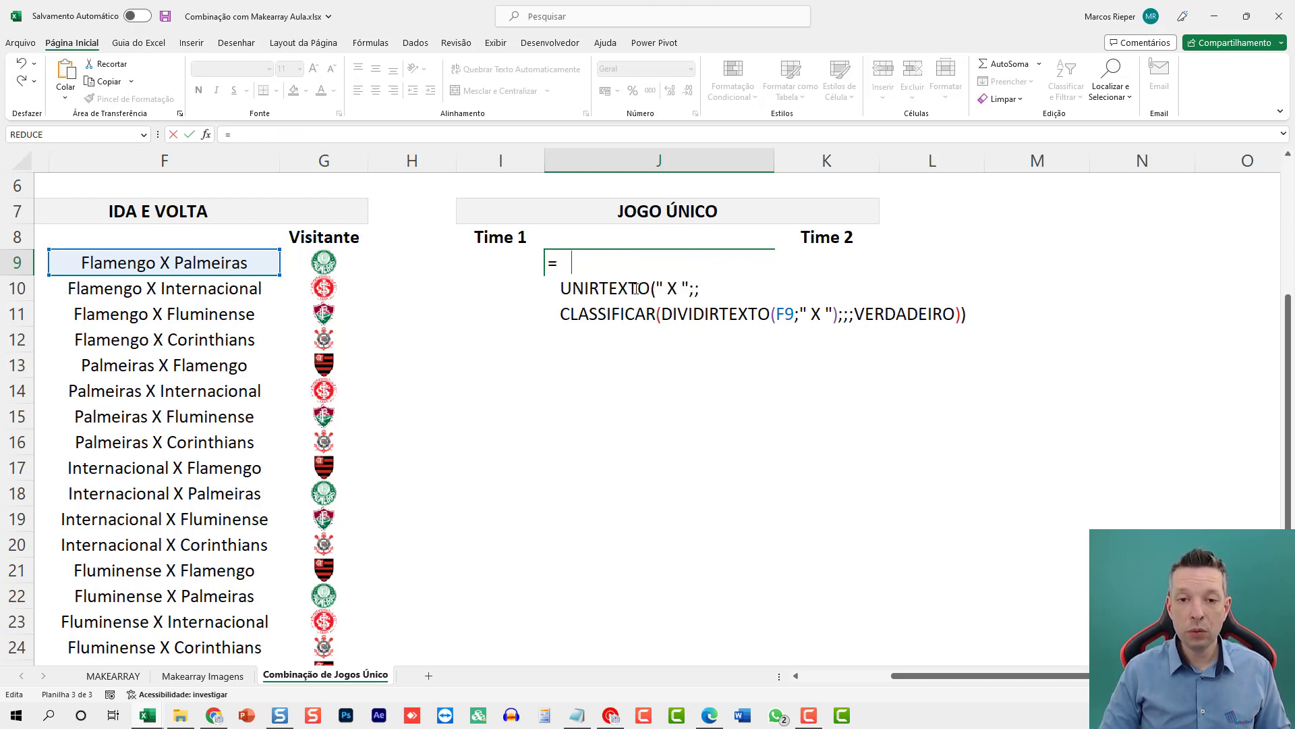
text(BYROW)
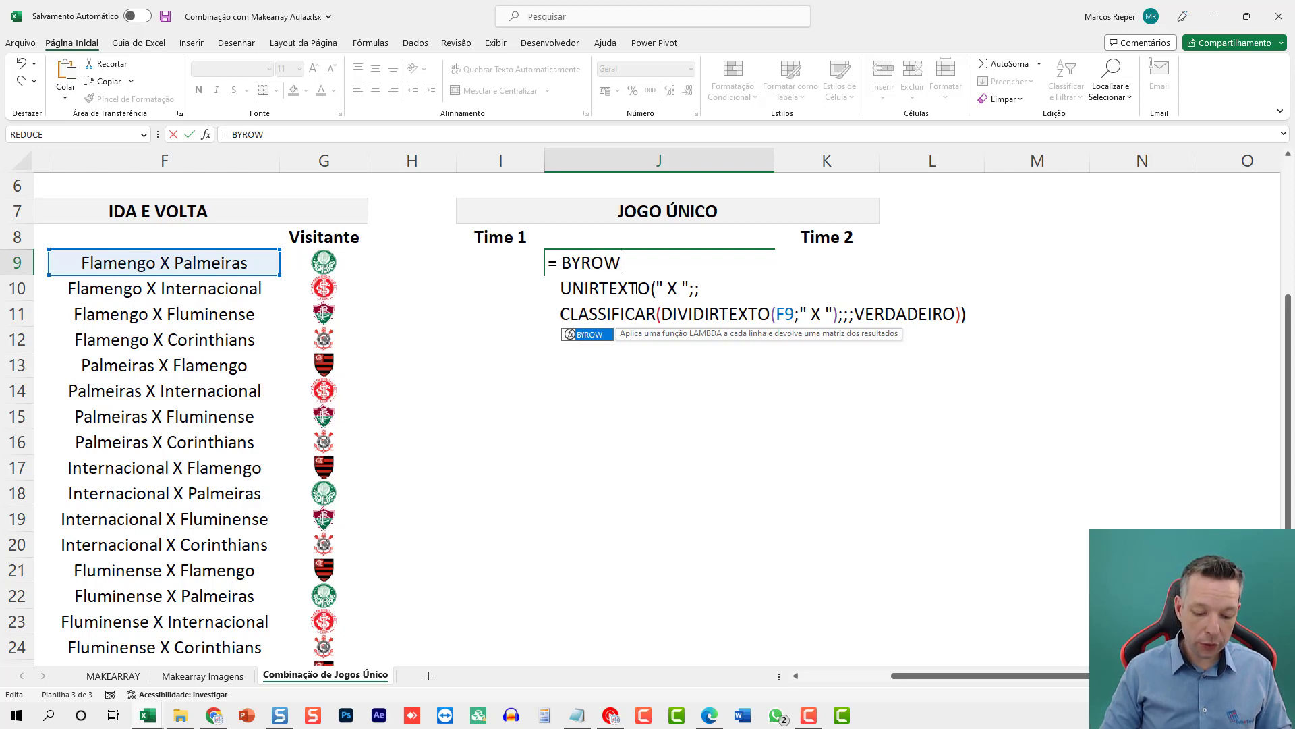
text(()
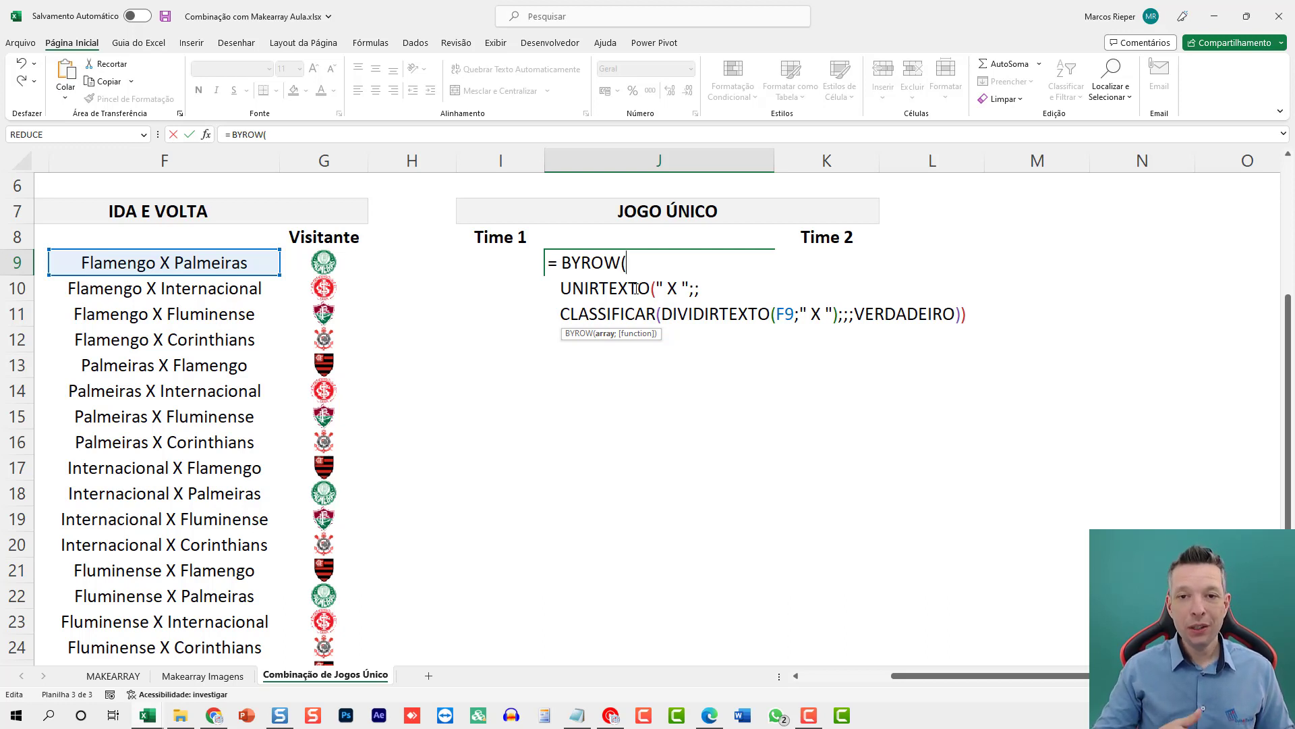
click(217, 262)
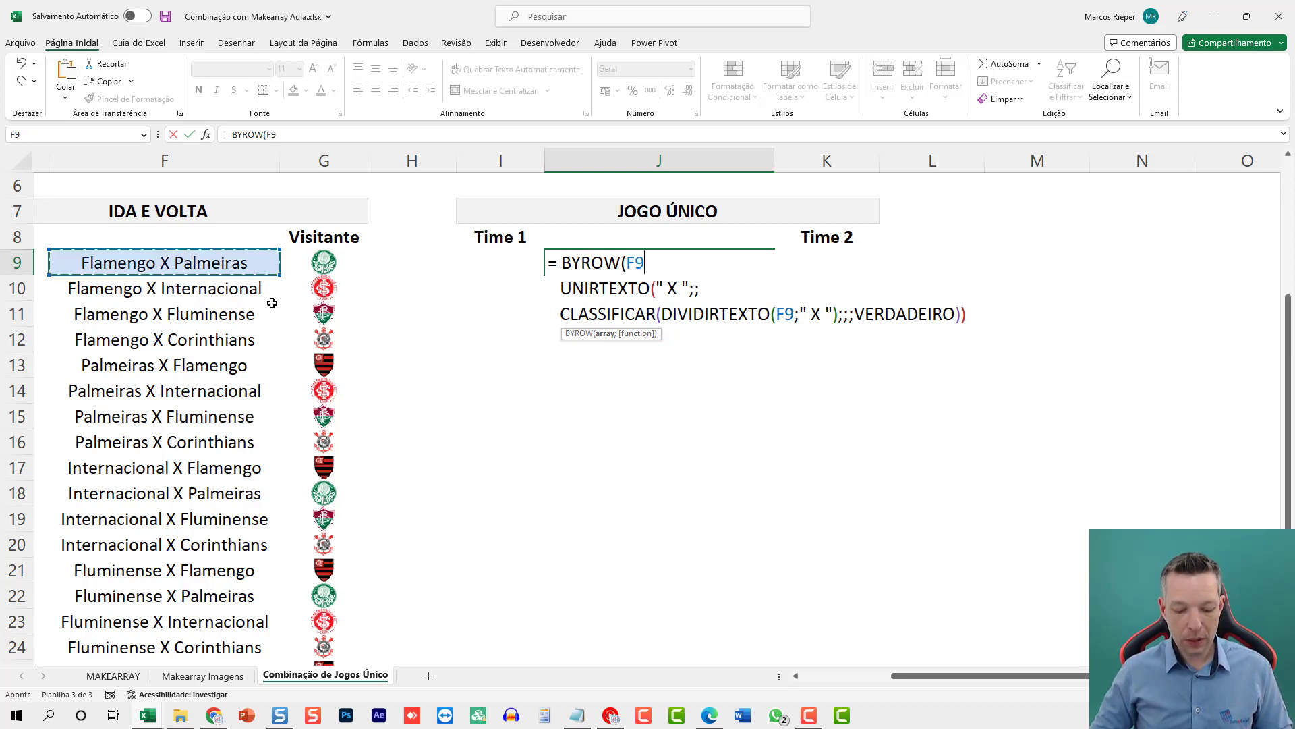
text(#)
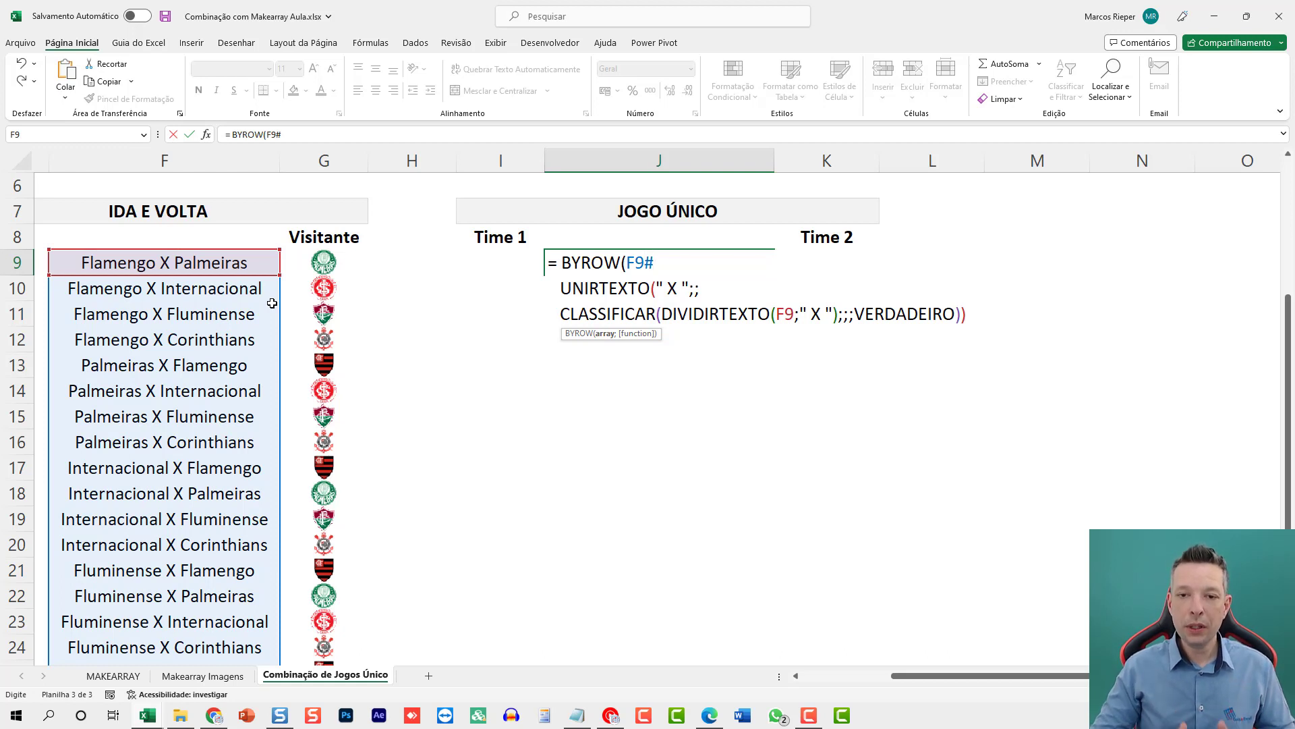
text(;)
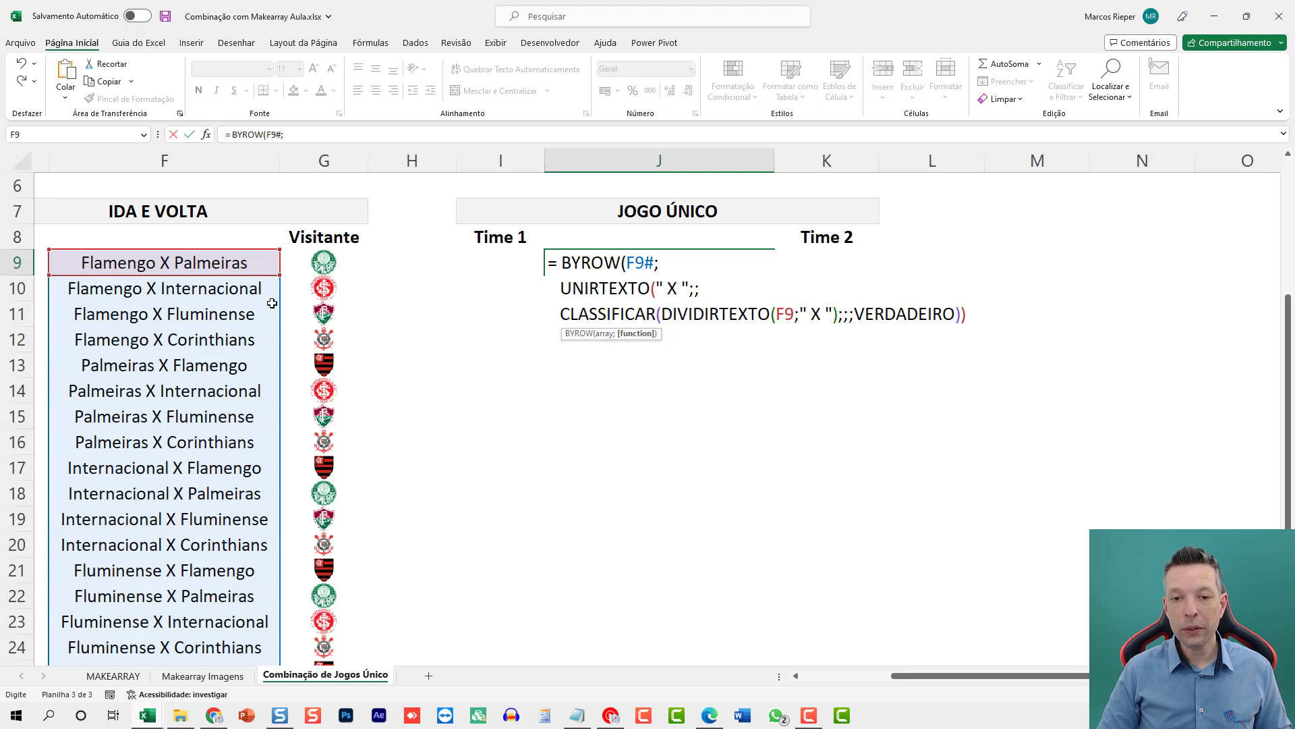
Step: Insert a LAMBDA with the parameter a as BYROW's function, on its own line before UNIRTEXTO
key(alt+Return)
text(LAMB)
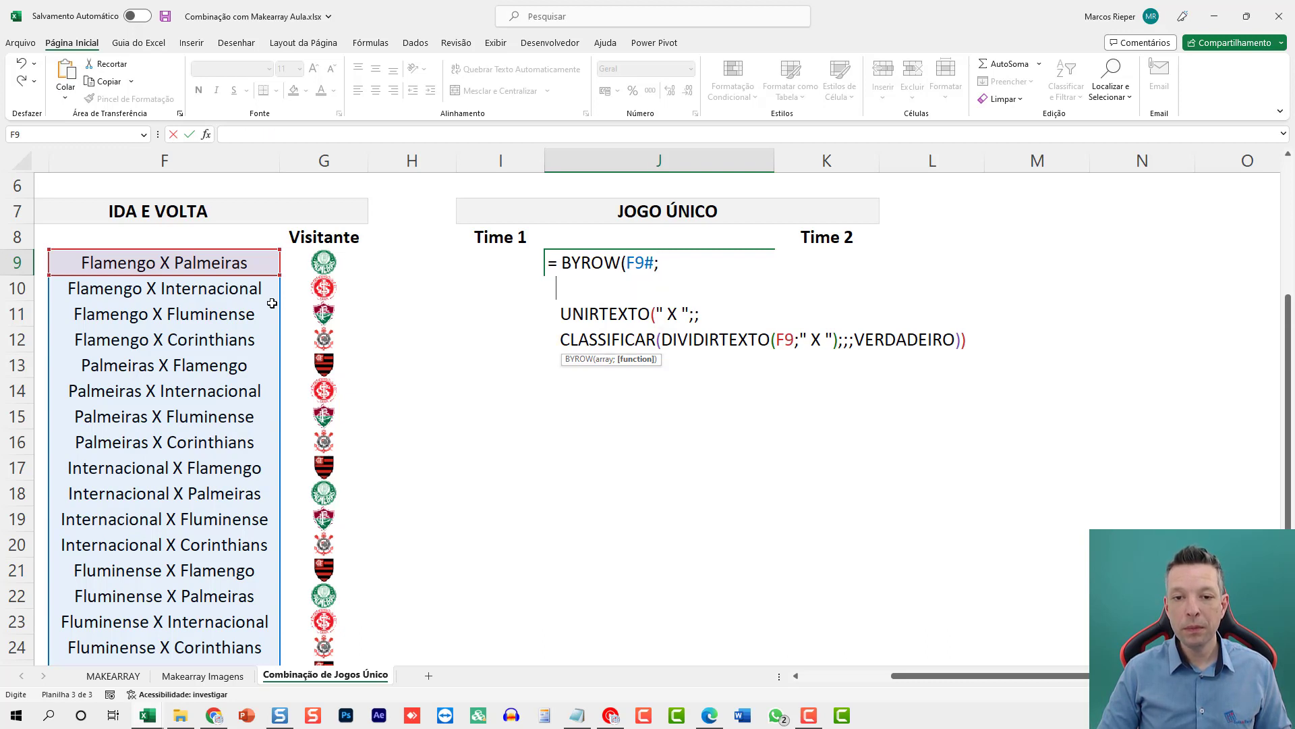
text(DA()
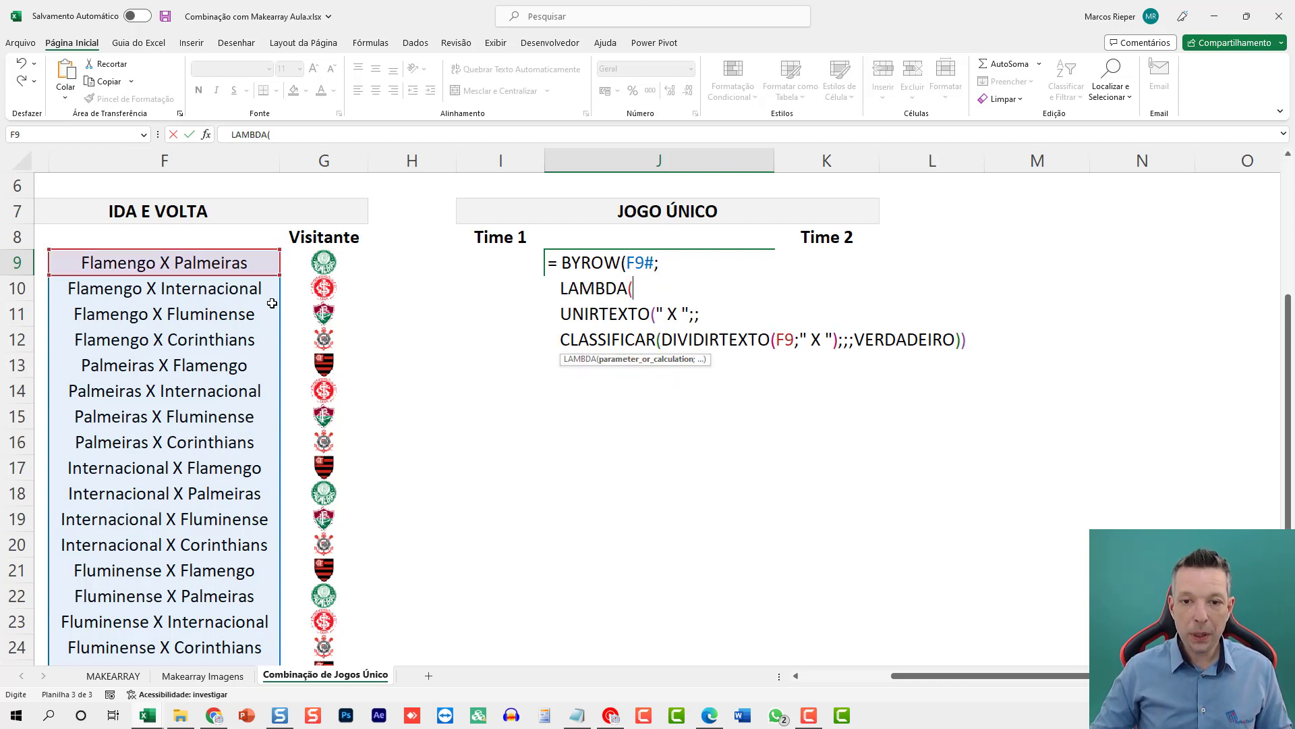
text(A)
key(BackSpace)
text(a;)
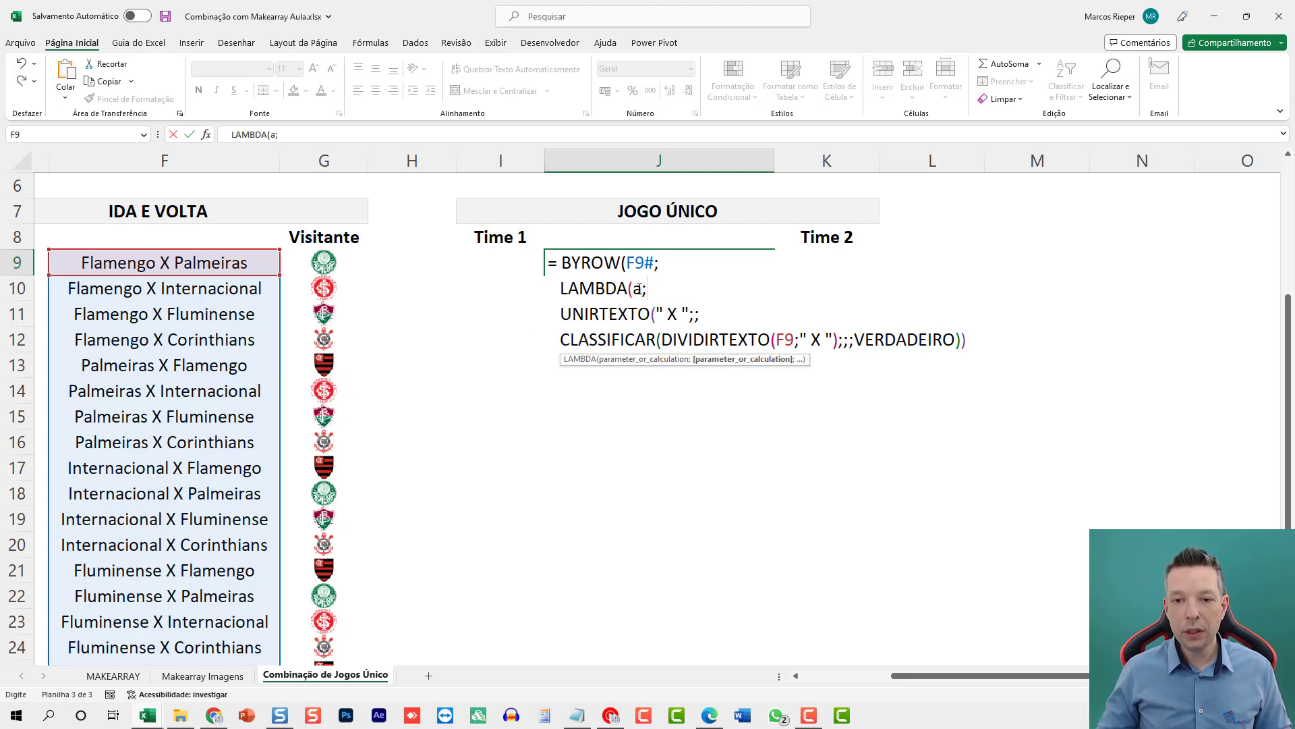
Step: Indent the UNIRTEXTO and CLASSIFICAR lines and replace F9 with a as DIVIDIRTEXTO's text
click(562, 313)
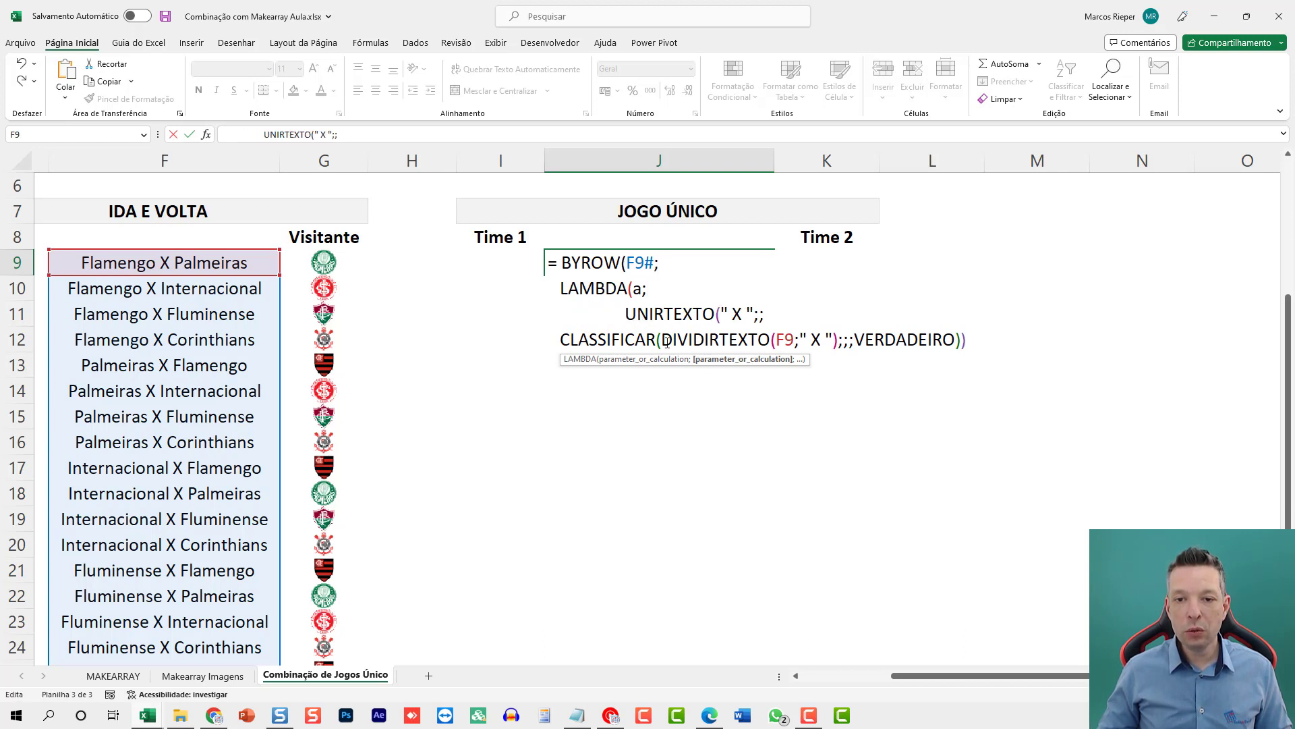
click(563, 339)
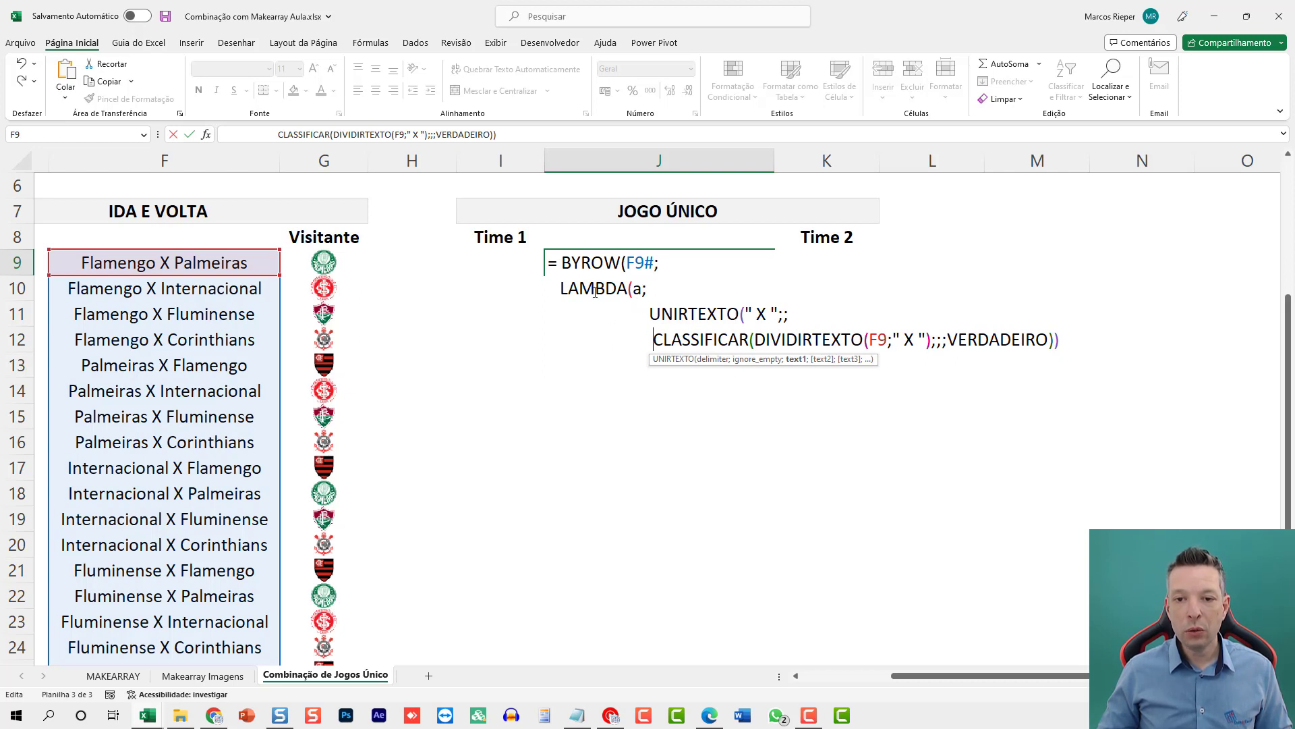
double_click(636, 288)
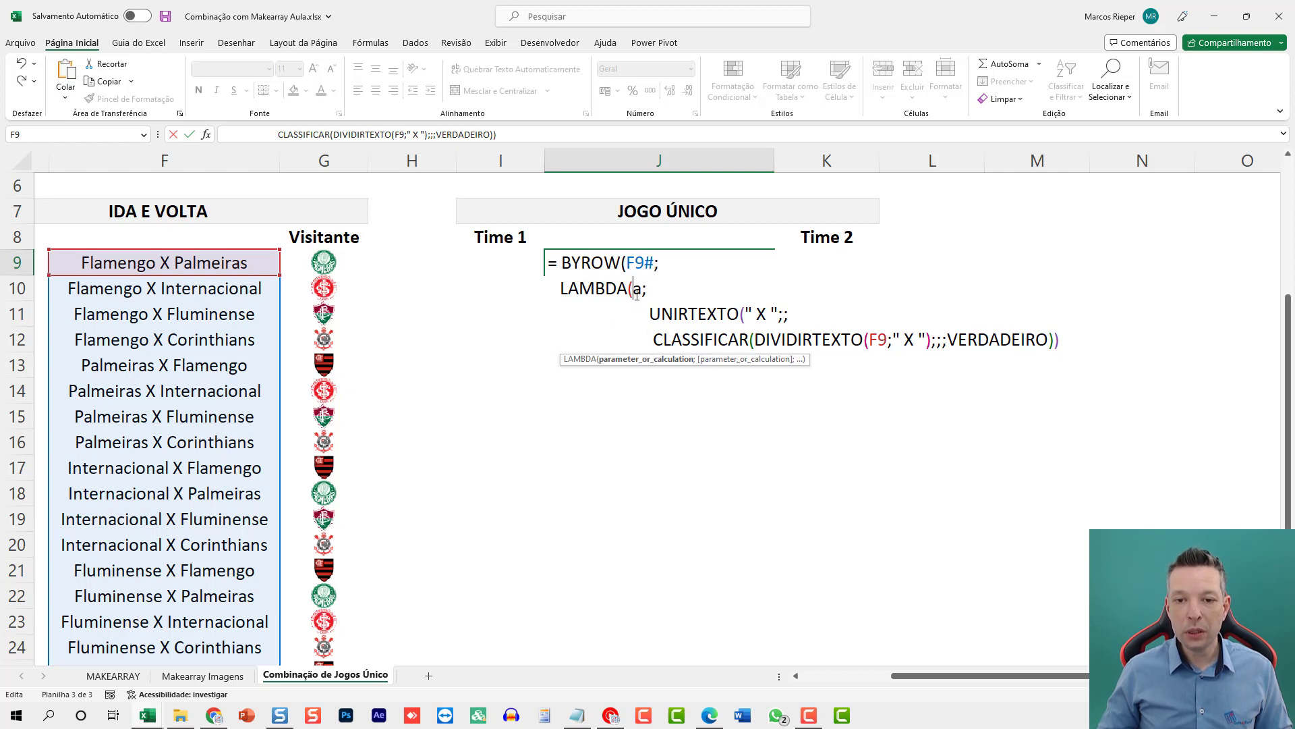
double_click(875, 340)
text(a)
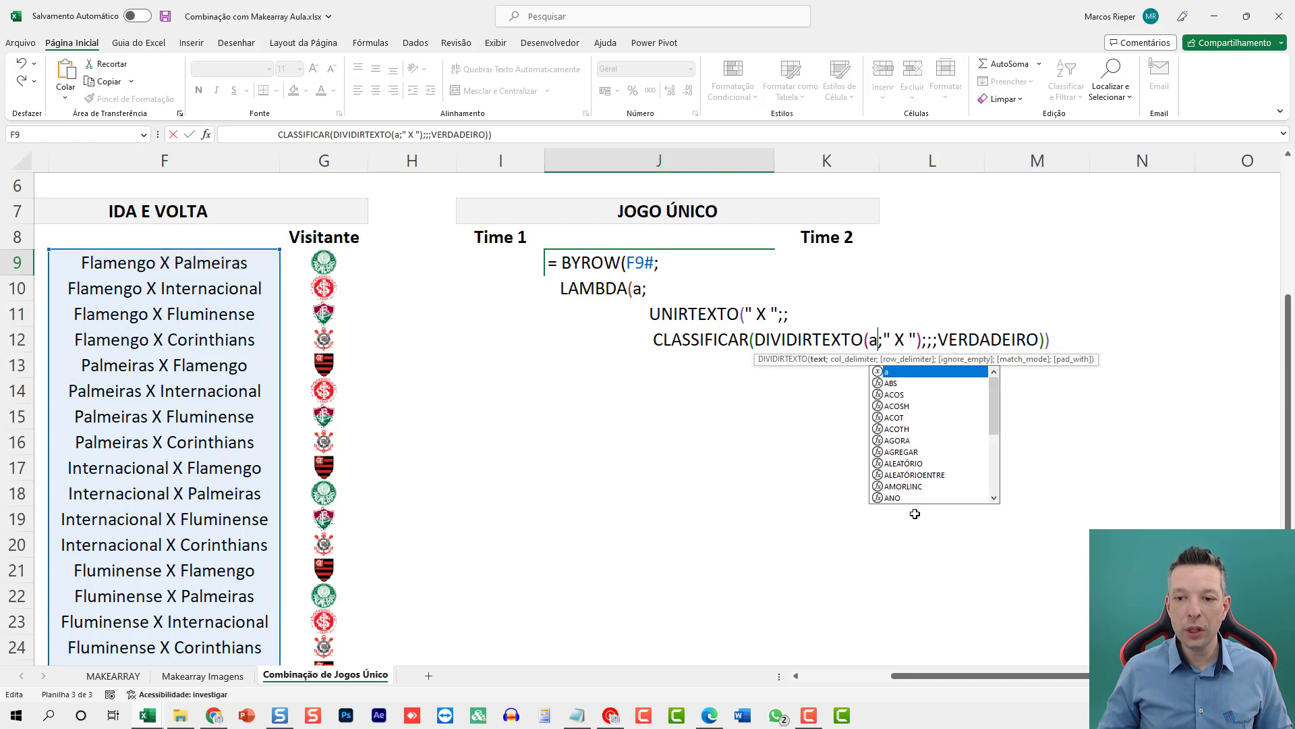
Step: Bring UNIRTEXTO up onto the LAMBDA line, close LAMBDA and BYROW, and commit the J9 formula
click(723, 290)
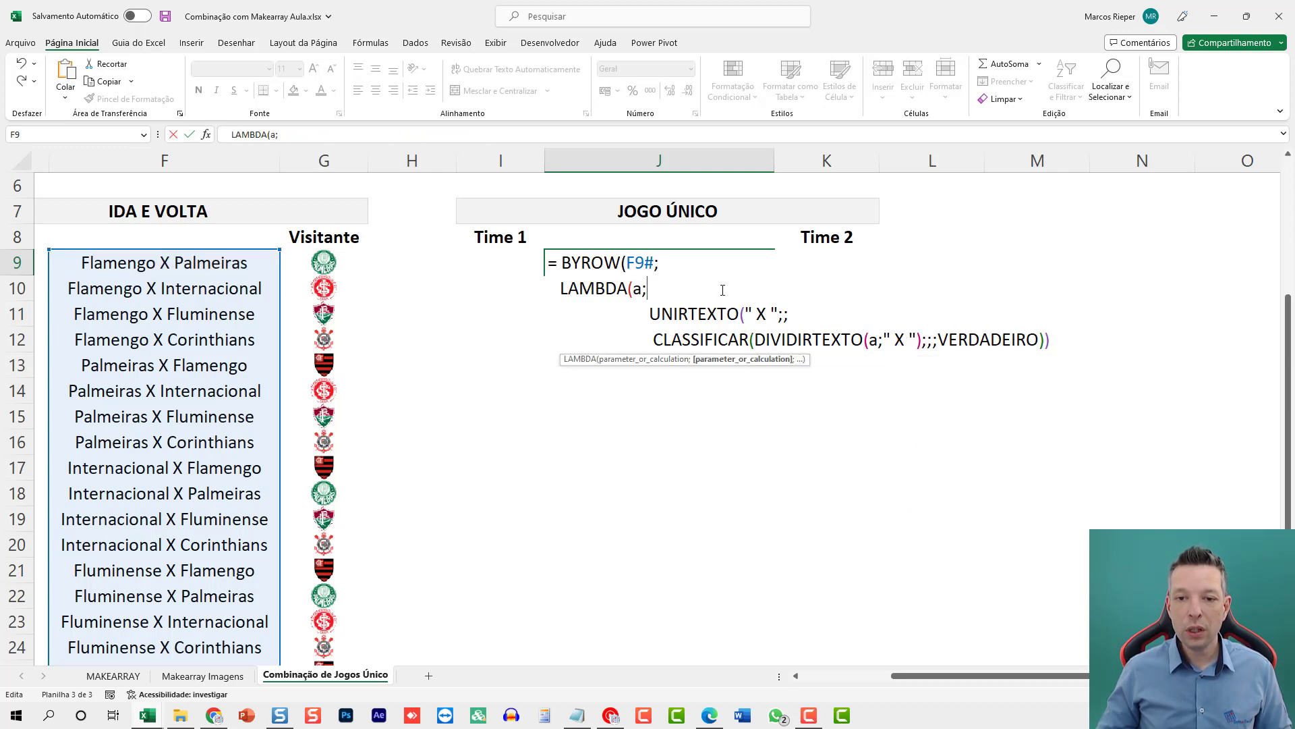
key(Delete)
key(ctrl+shift+Right)
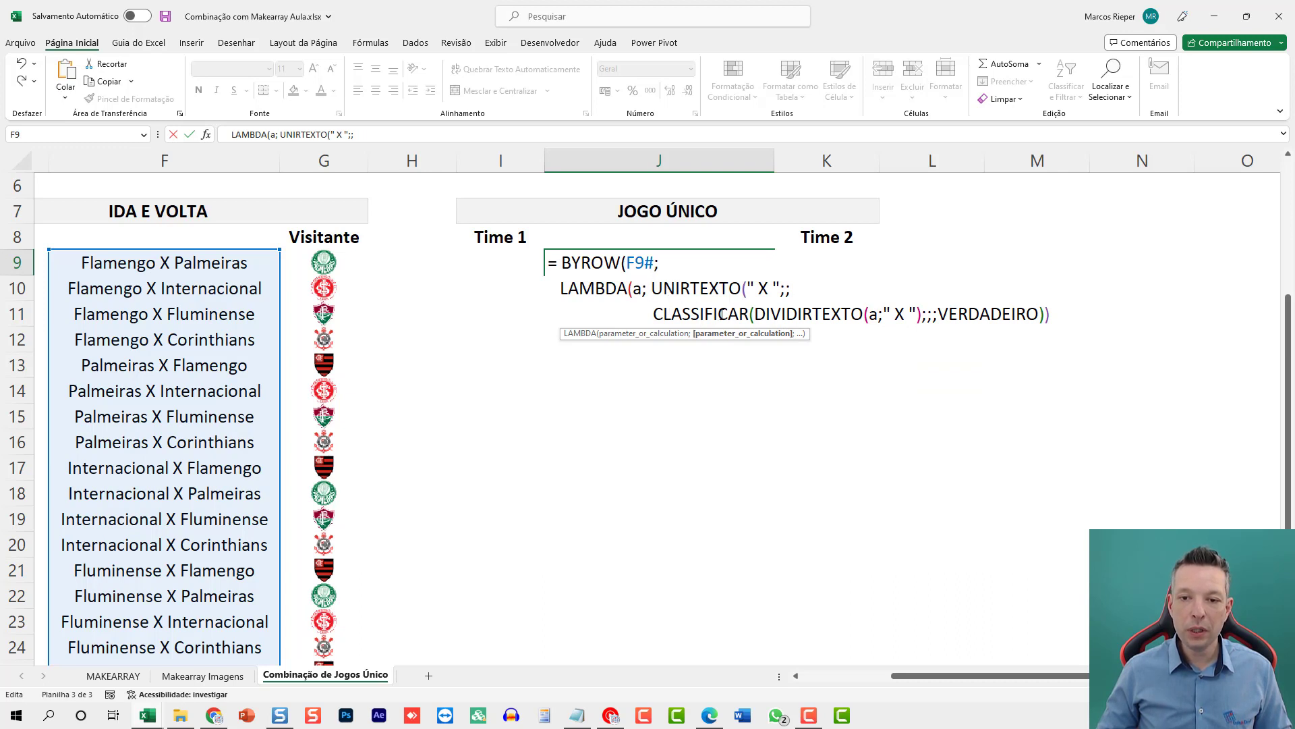
double_click(873, 314)
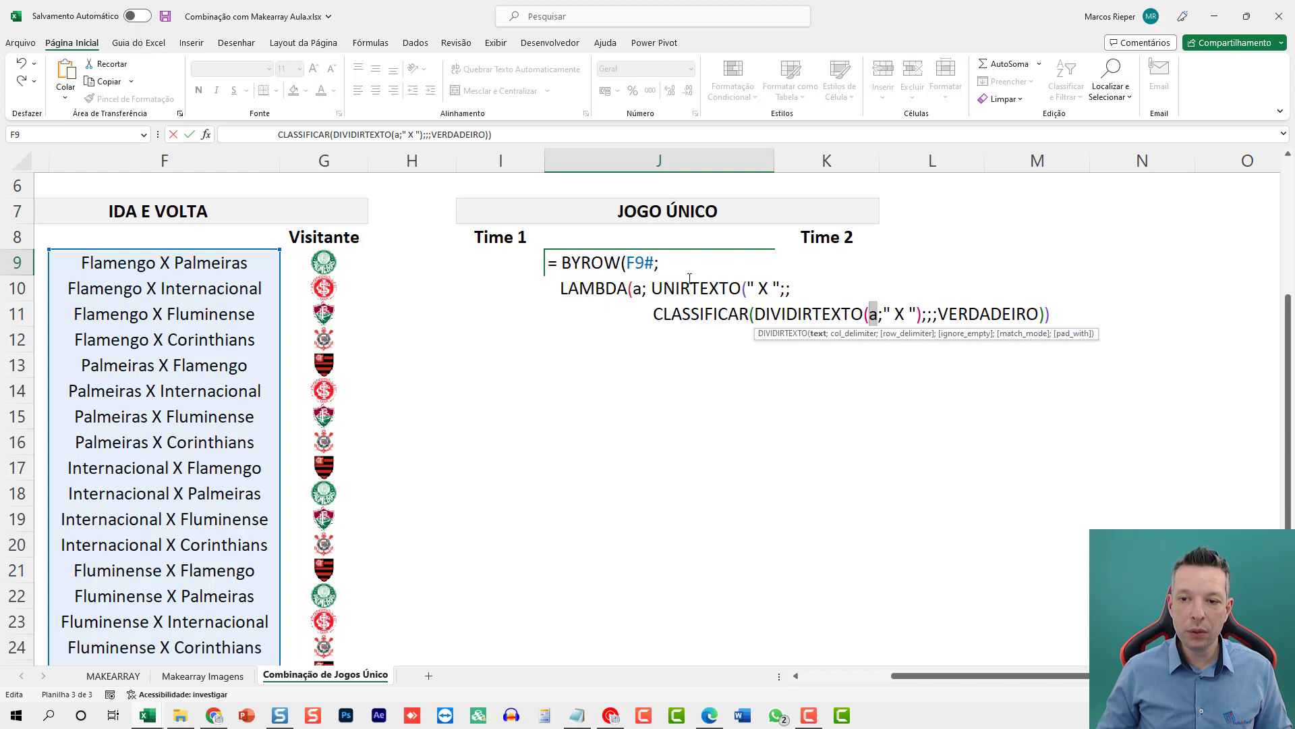
click(1051, 317)
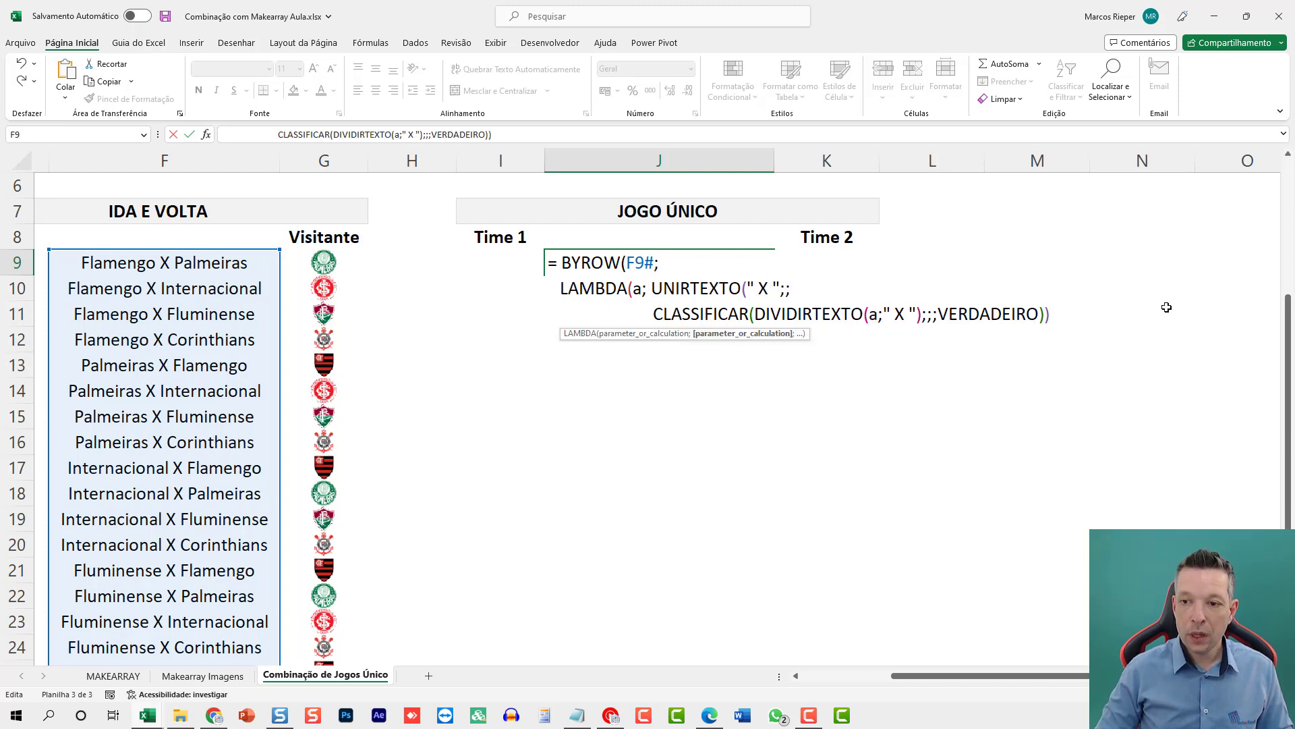
text()))
key(ctrl+Return)
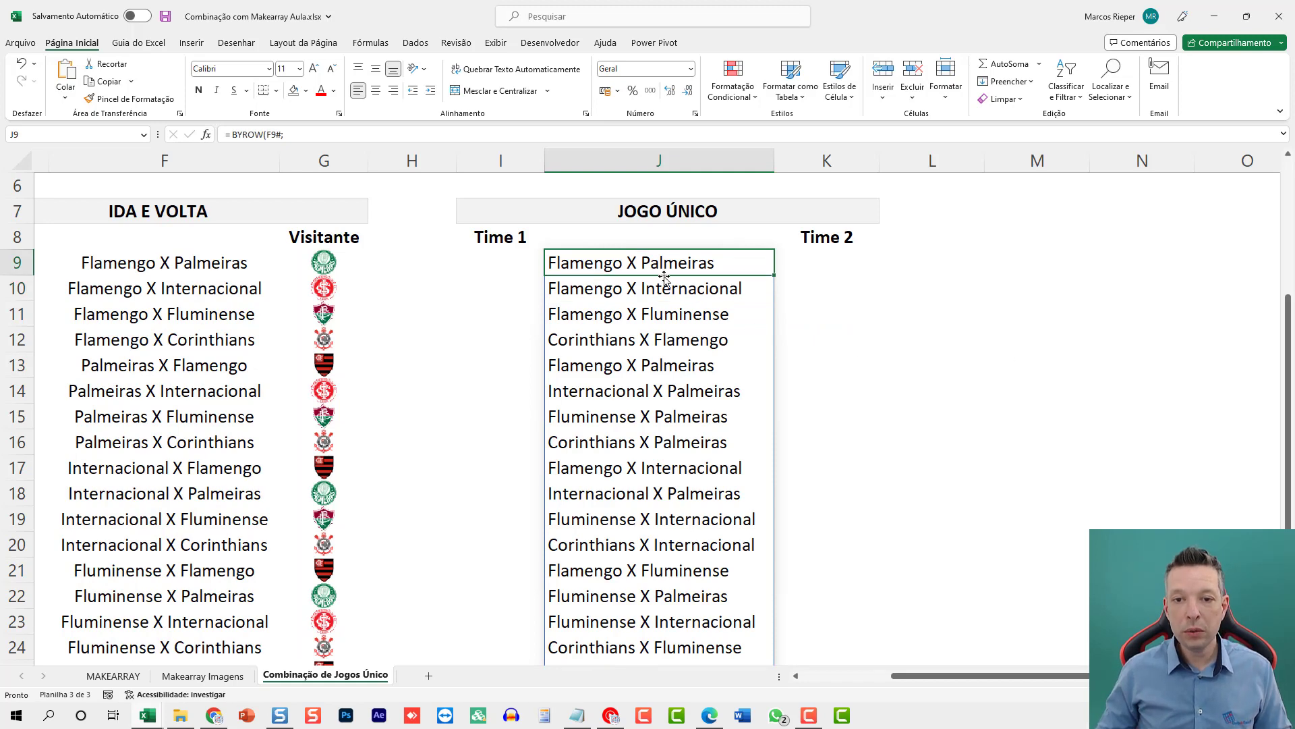
Step: Wrap the BYROW expression in J9 in ÚNICO, commit it, and select the spilled list of games
scroll(634, 473, down, 4)
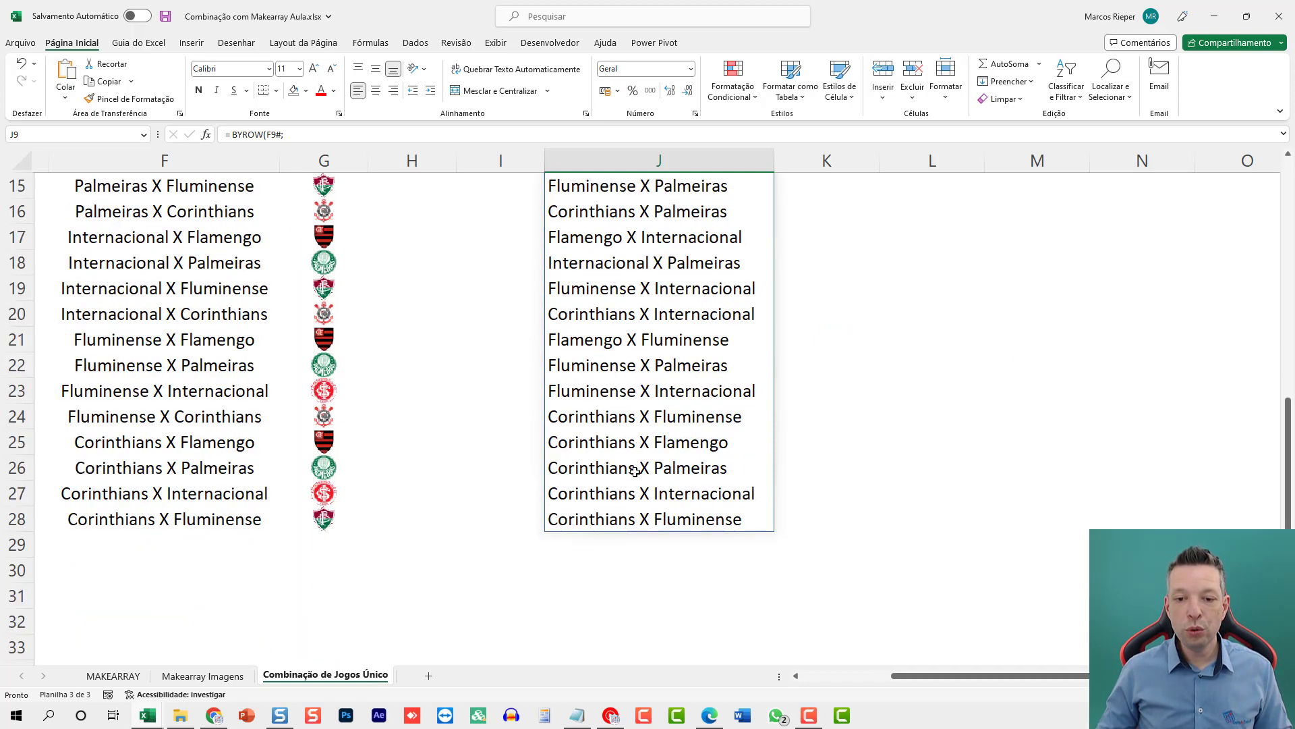
scroll(635, 479, up, 4)
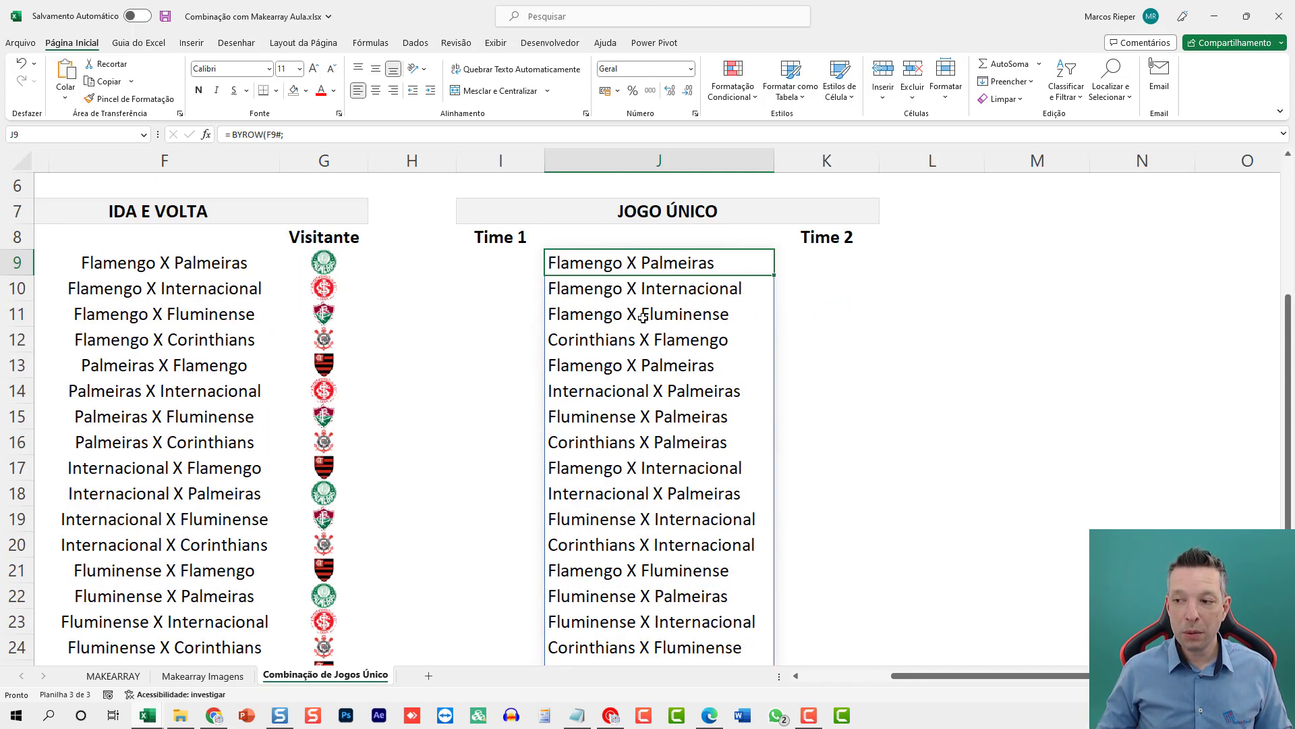
scroll(613, 342, down, 3)
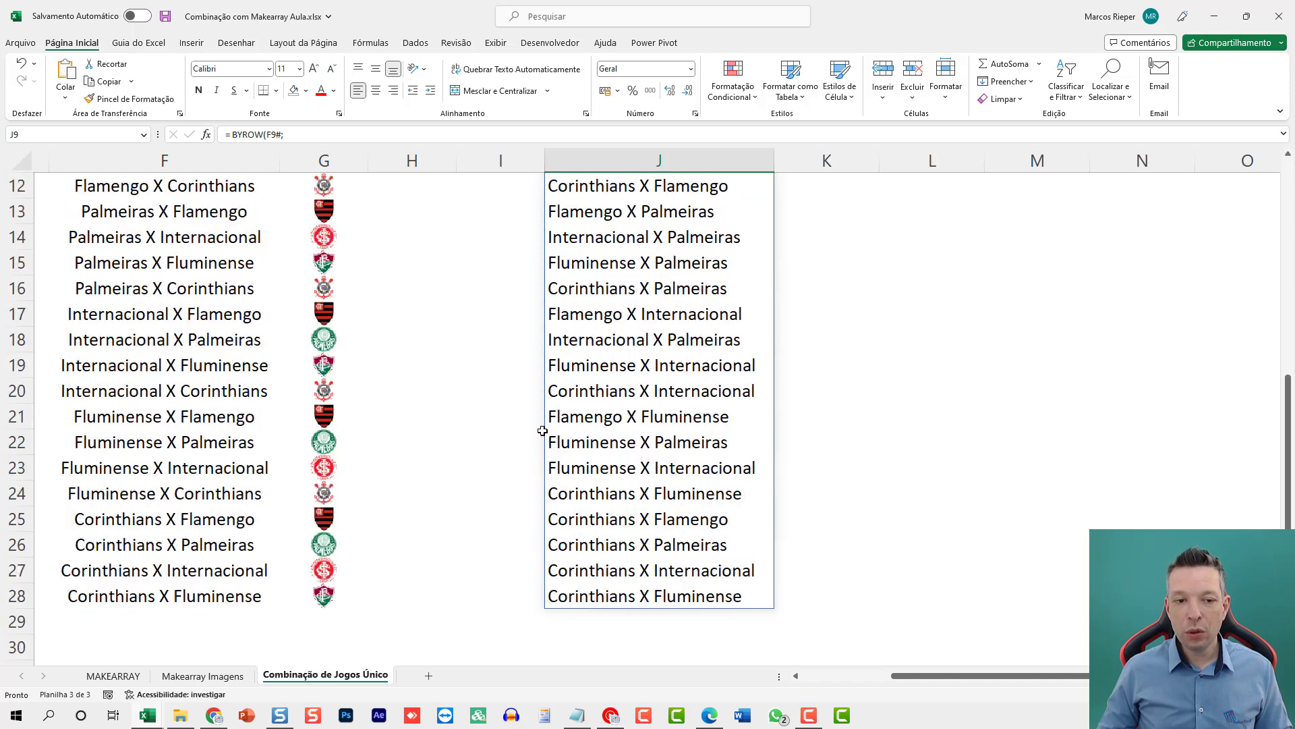
scroll(540, 425, up, 3)
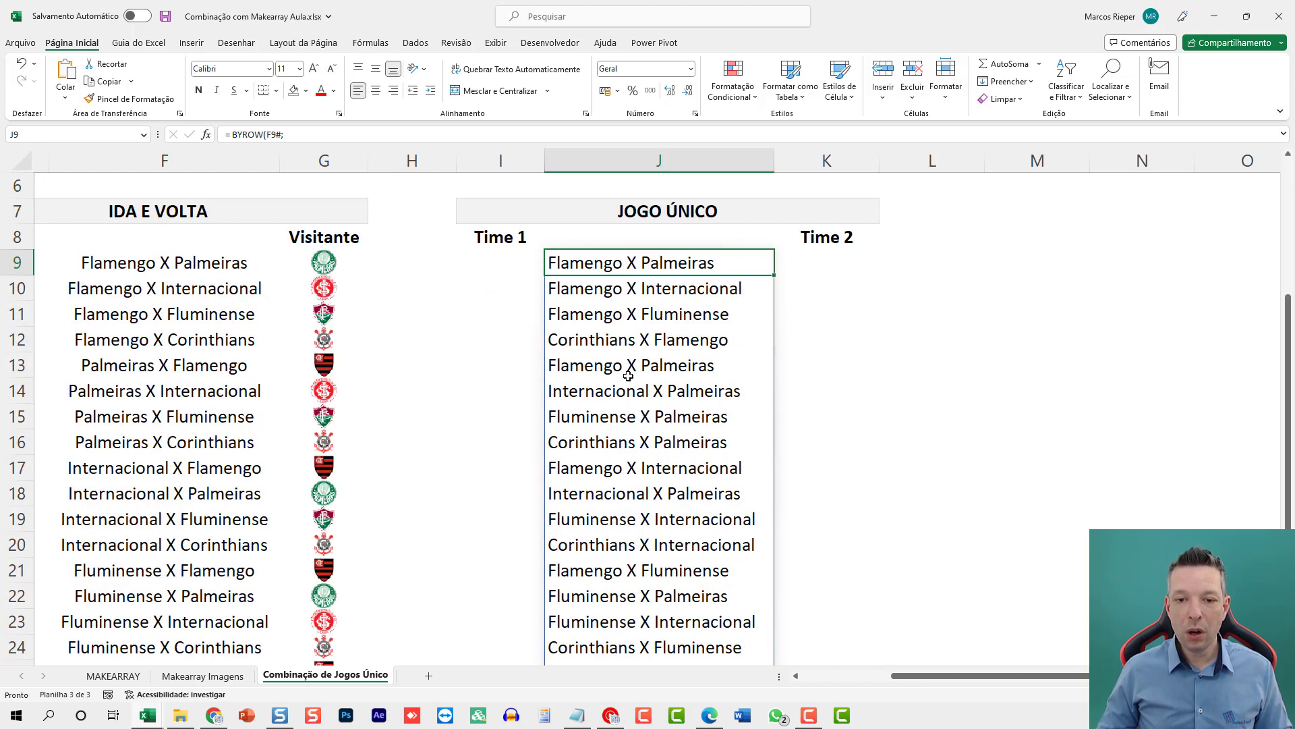
key(F2)
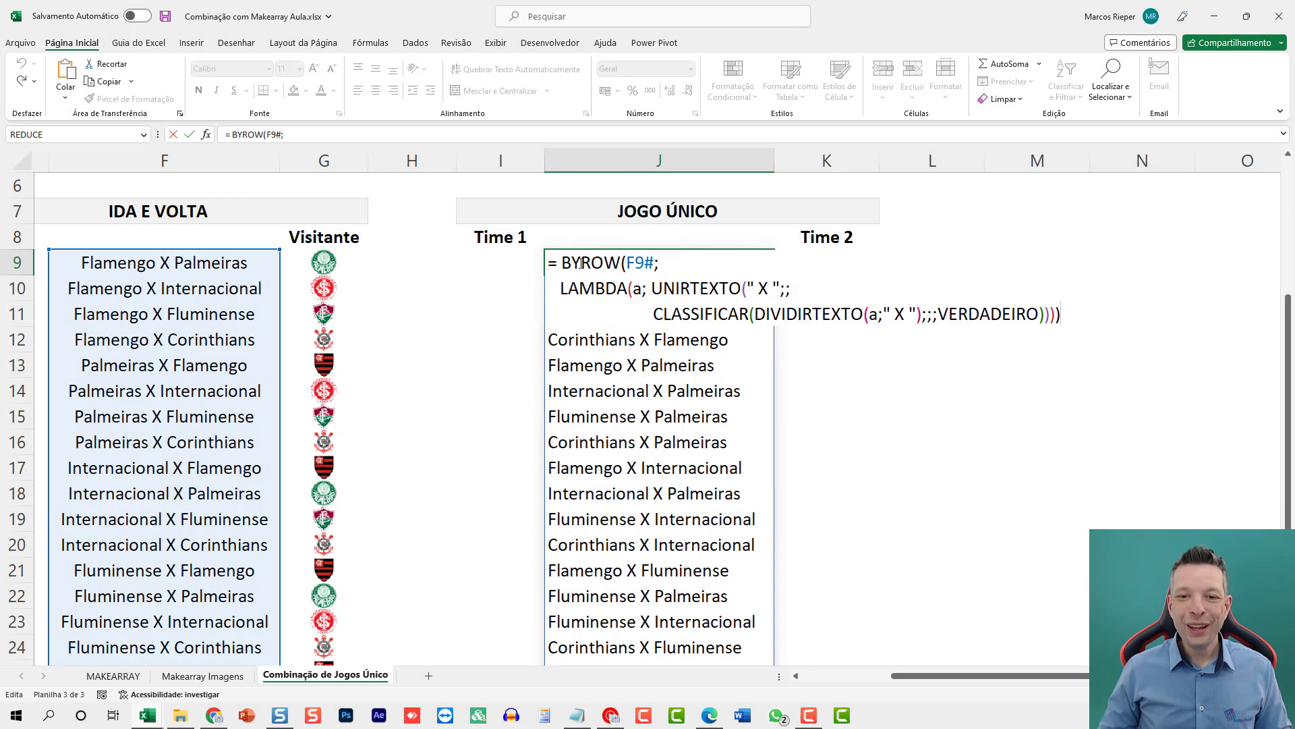
click(561, 262)
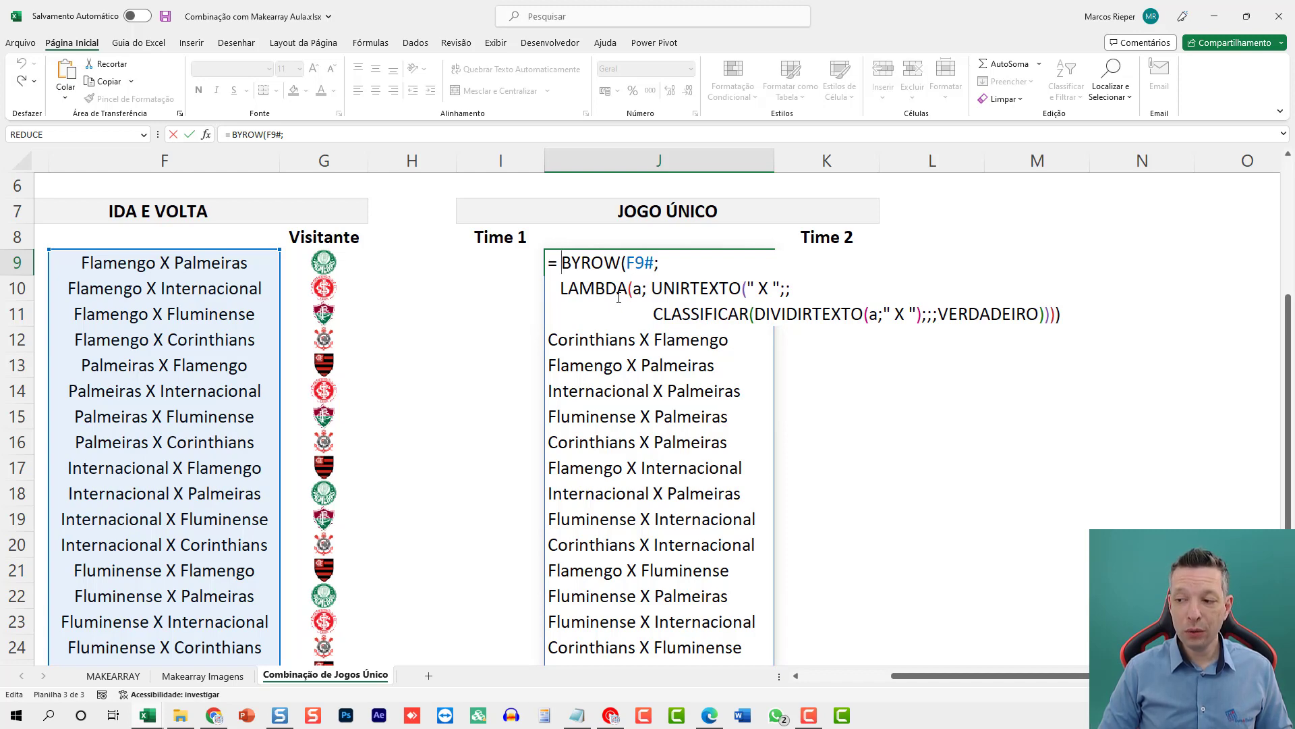
text(ÚNICO)
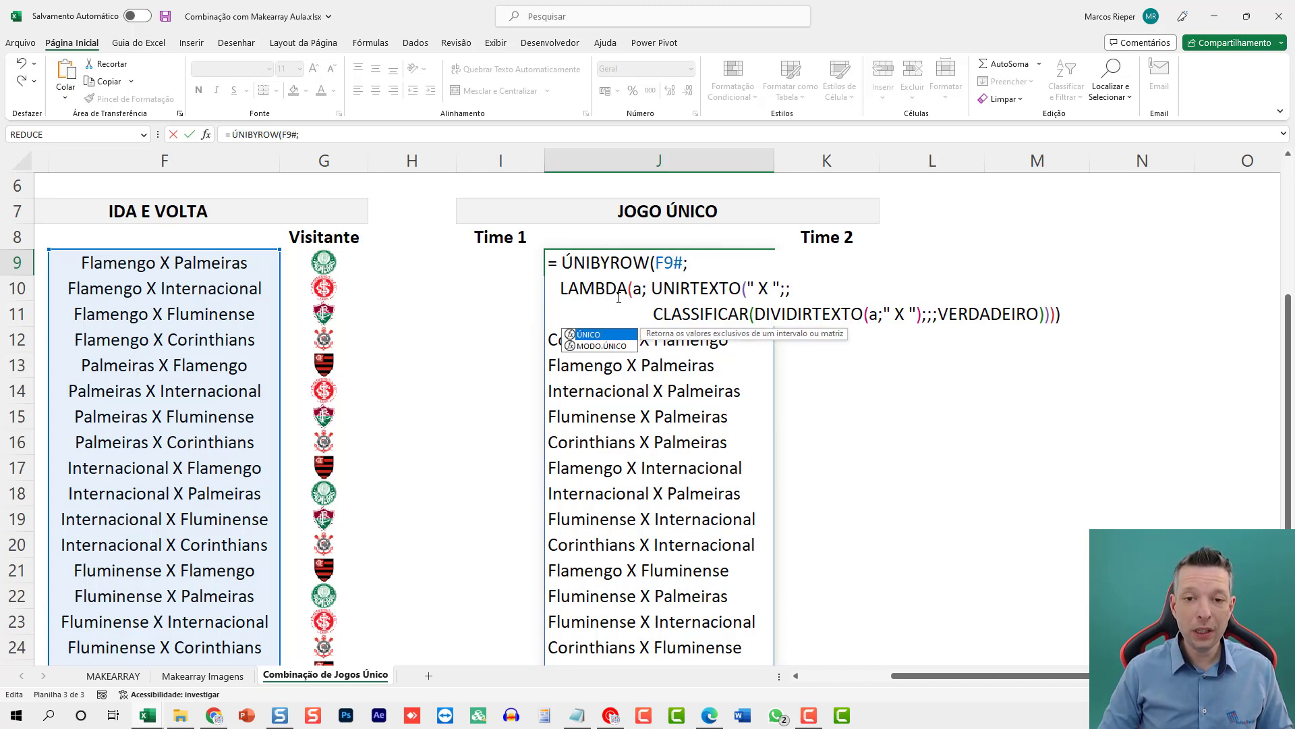
text(()
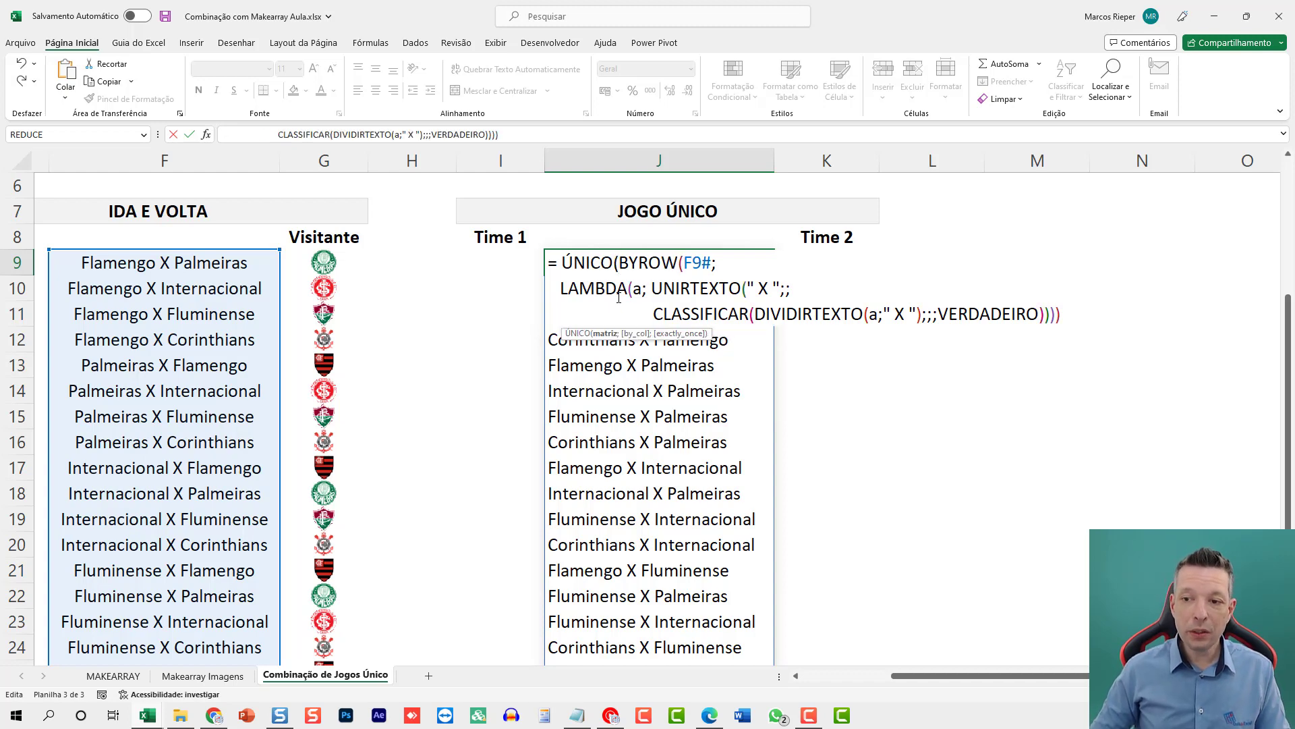
key(Return)
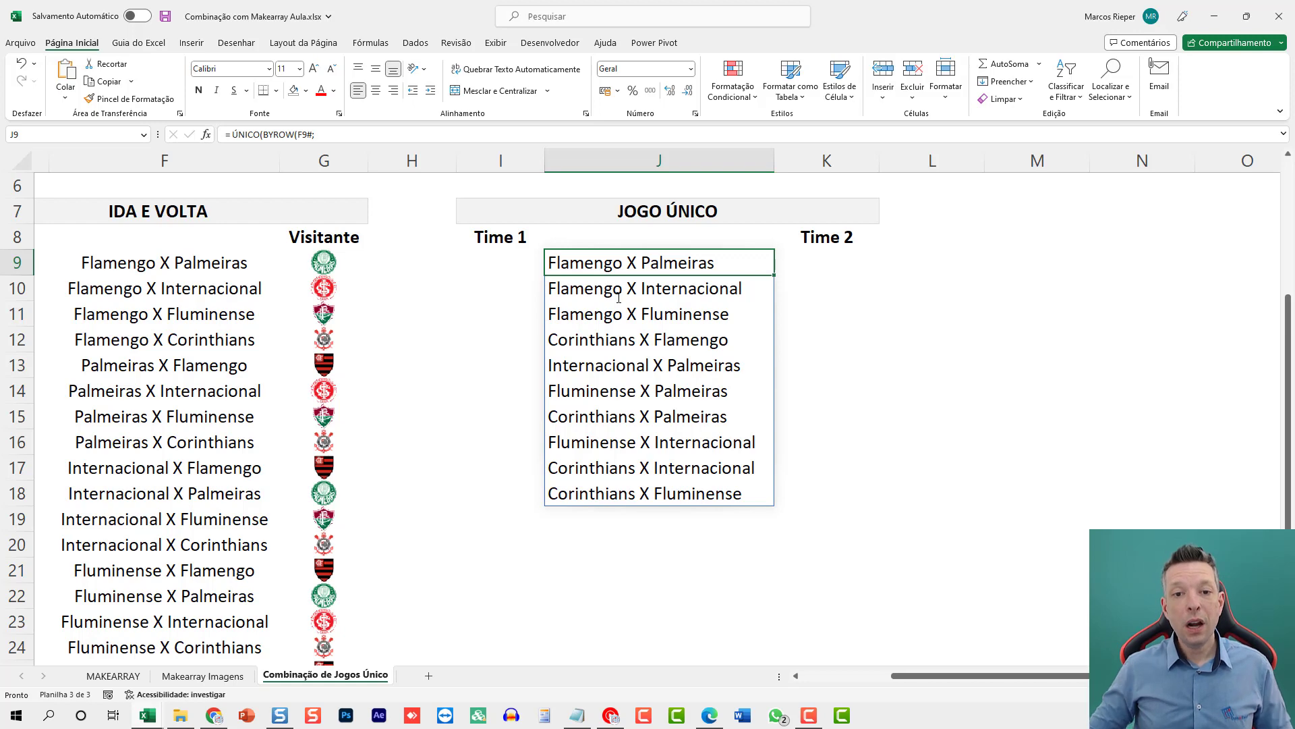
key(ctrl+shift+Down)
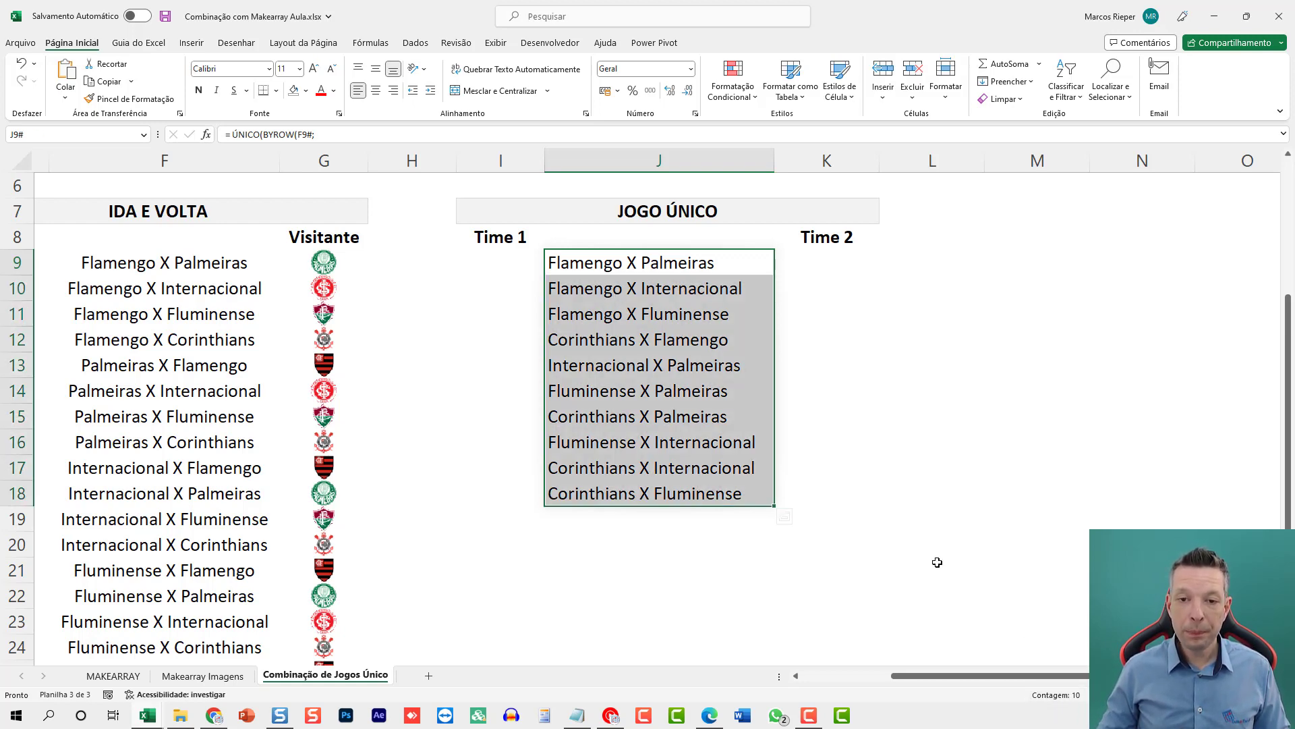
scroll(927, 557, up, 1)
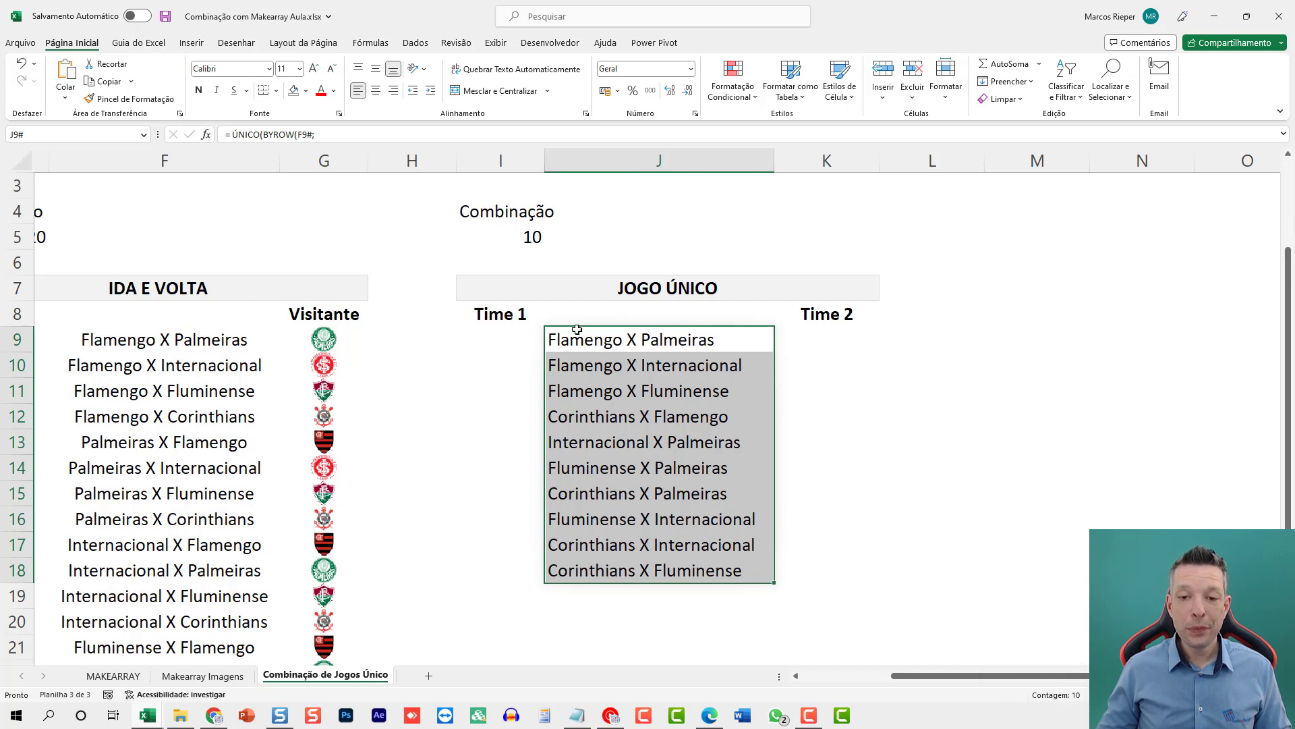
Step: Copy the Casa crest formula from E9 and paste it into I9 under Time 1
click(525, 343)
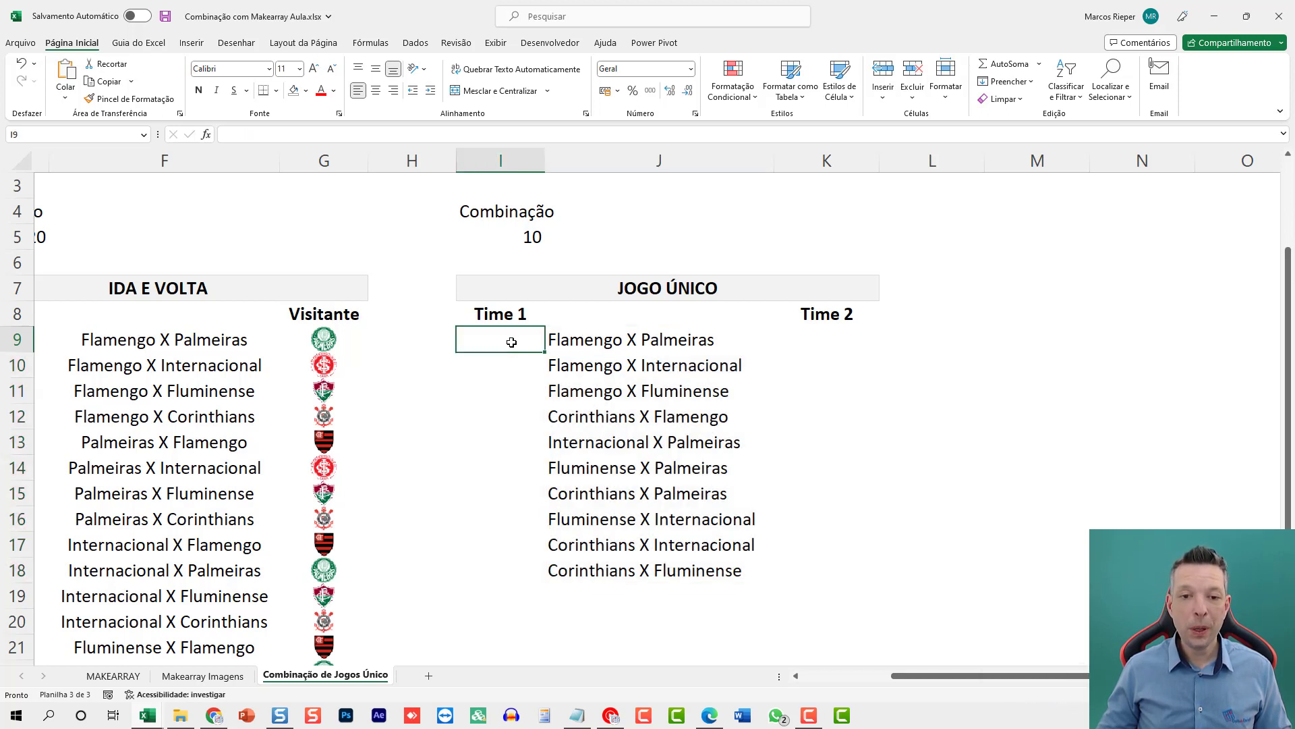
key(Left)
key(Left)
key(Left)
key(Left)
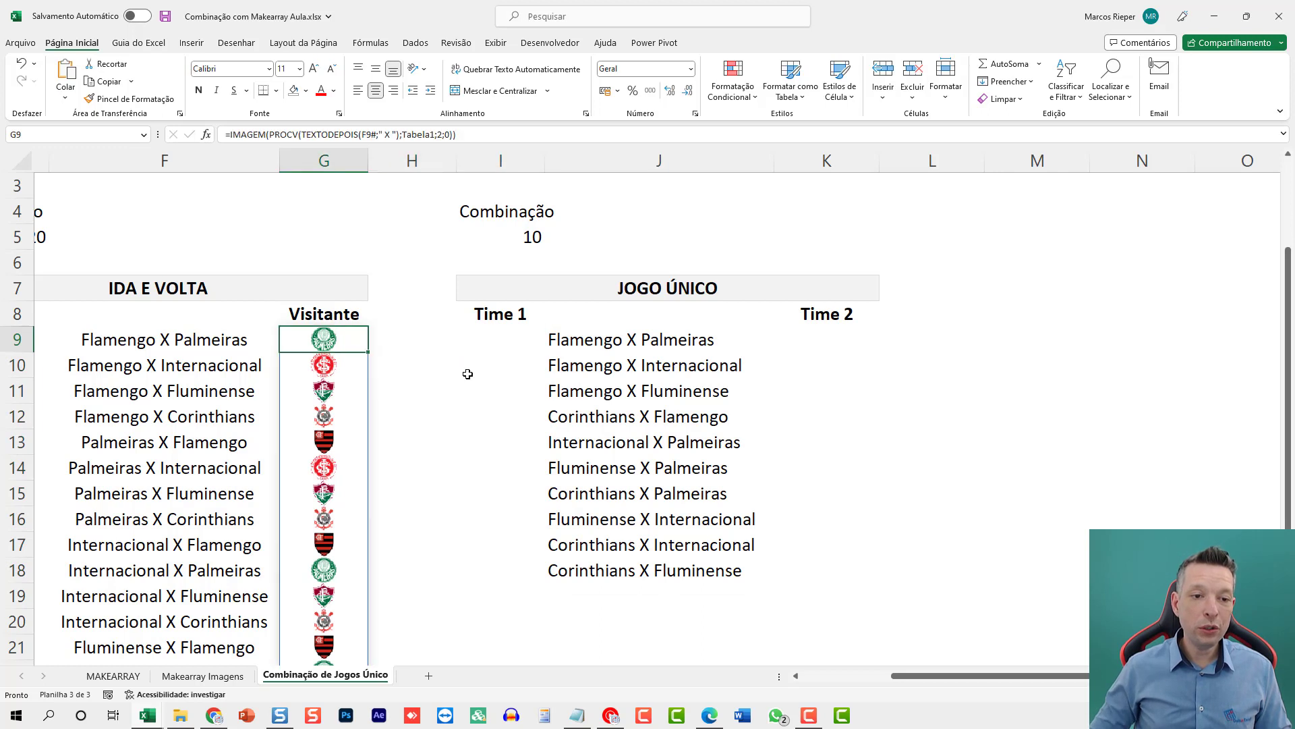
key(F2)
key(shift+Home)
key(ctrl+shift+Home)
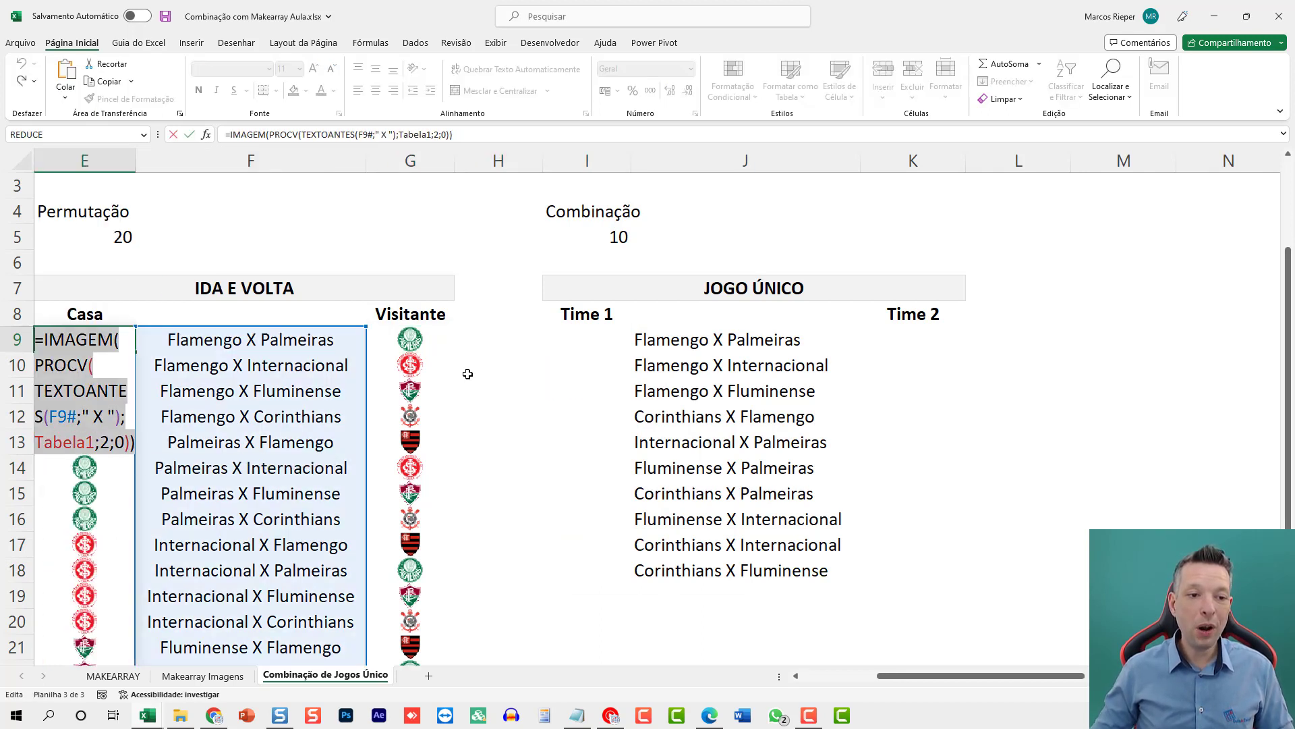
key(ctrl+c)
key(Escape)
key(Right)
key(Right)
key(Right)
key(Right)
key(F2)
key(ctrl+v)
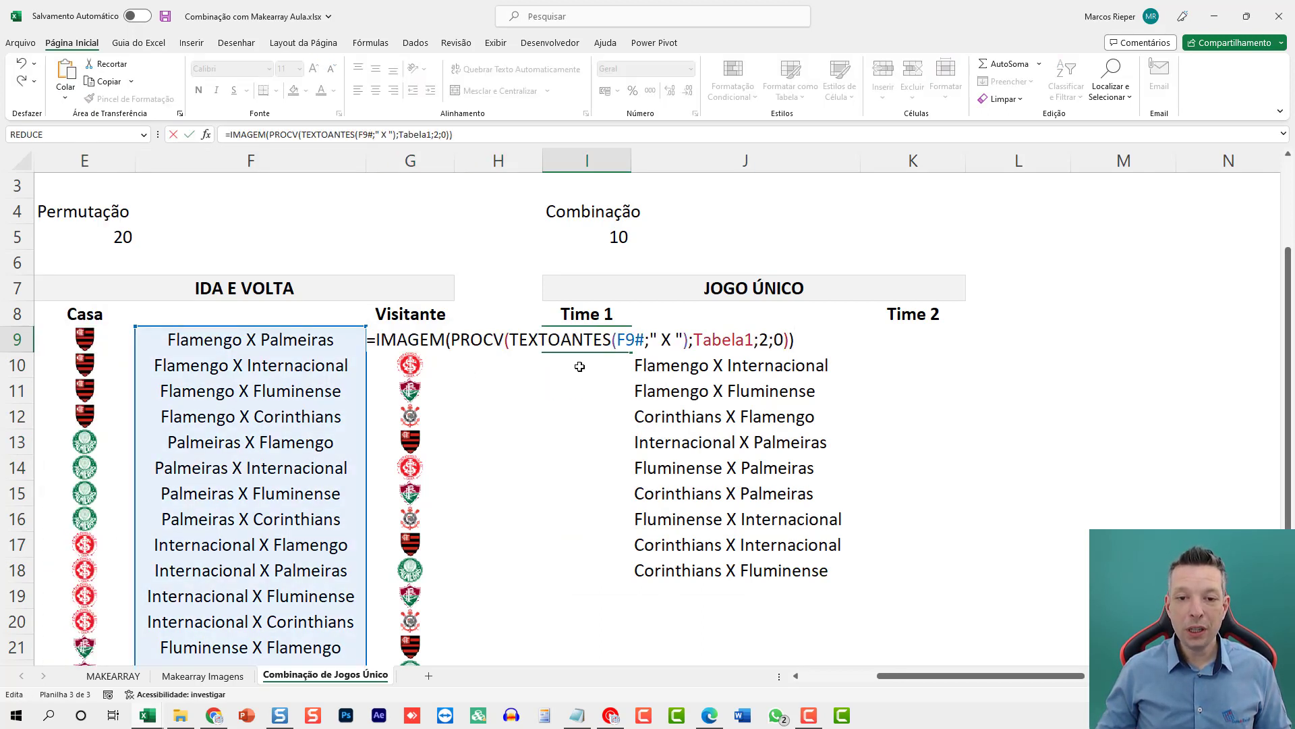
Step: Replace F9# with the spilled range J9# in TEXTOANTES of the I9 formula and commit it
double_click(631, 341)
drag(713, 564, 697, 339)
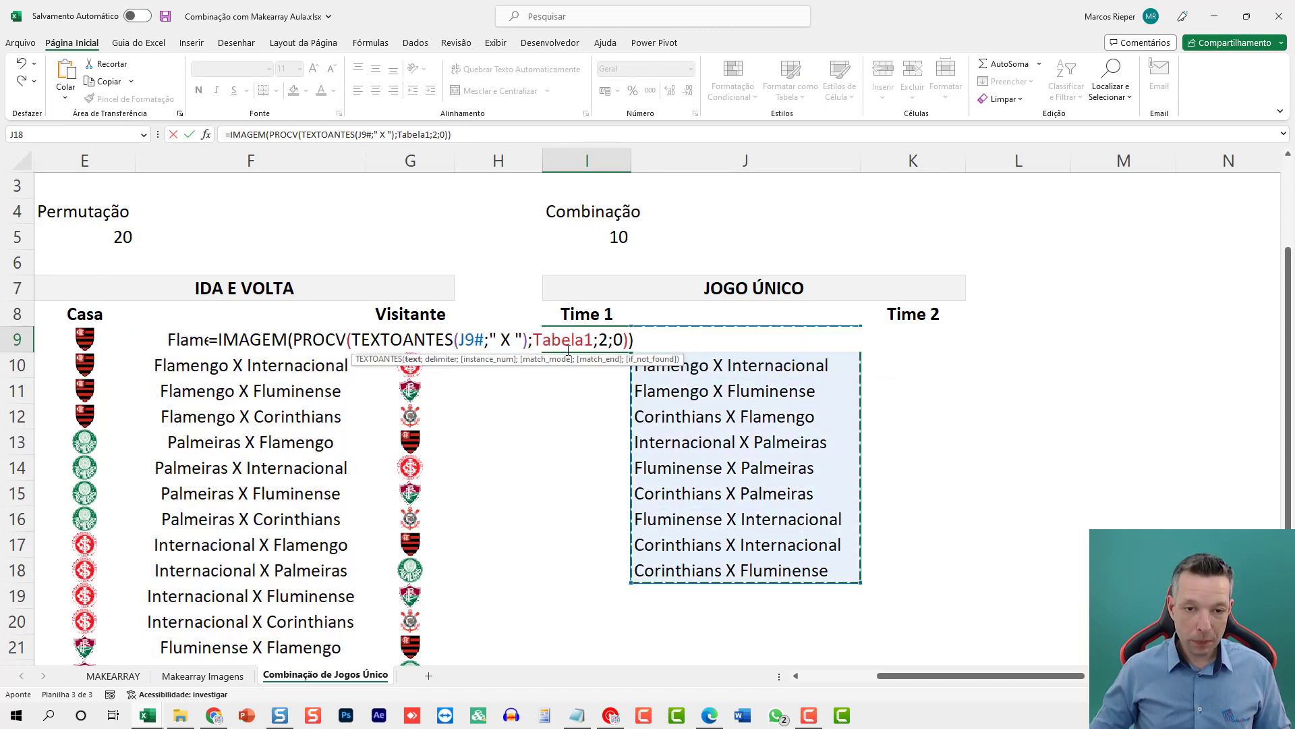
key(Return)
key(Up)
key(F2)
key(shift+Home)
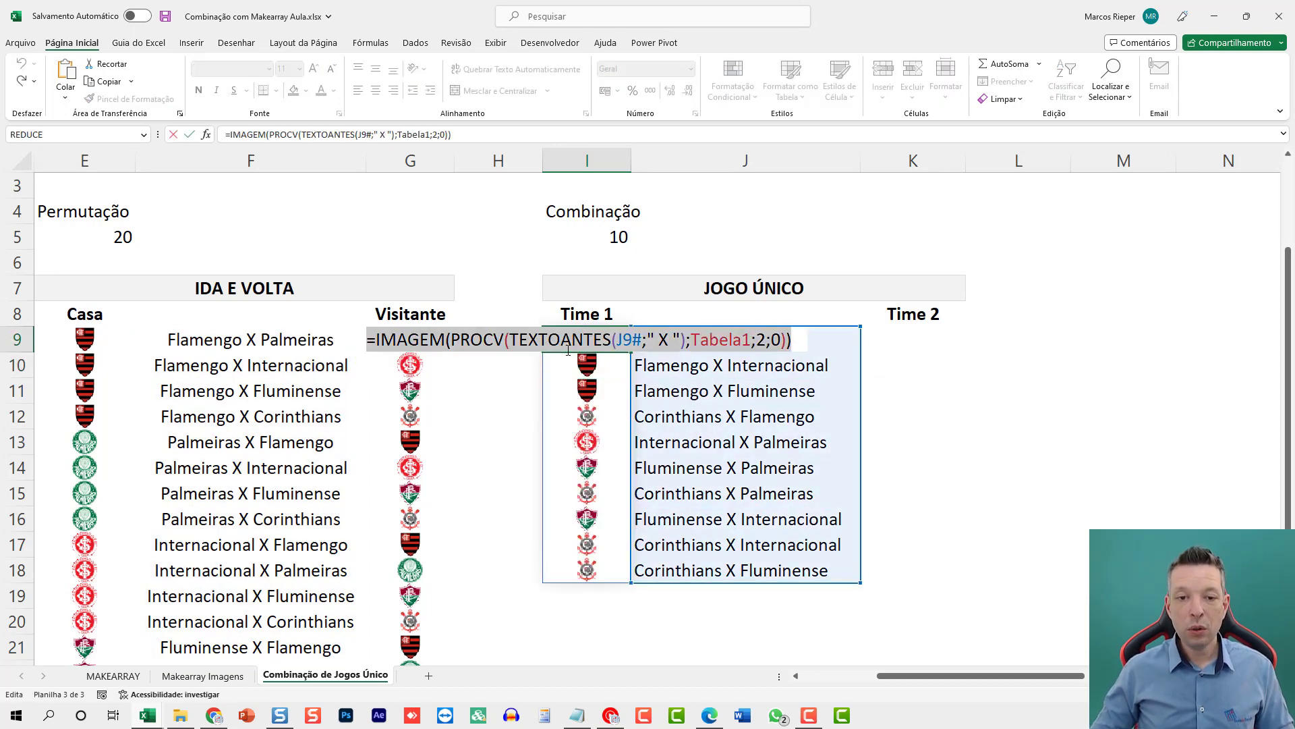
key(Tab)
key(Tab)
Step: Copy the Visitante crest formula from G9 and paste it into K9 under Time 2
key(Left)
key(Left)
key(Left)
key(Left)
key(F2)
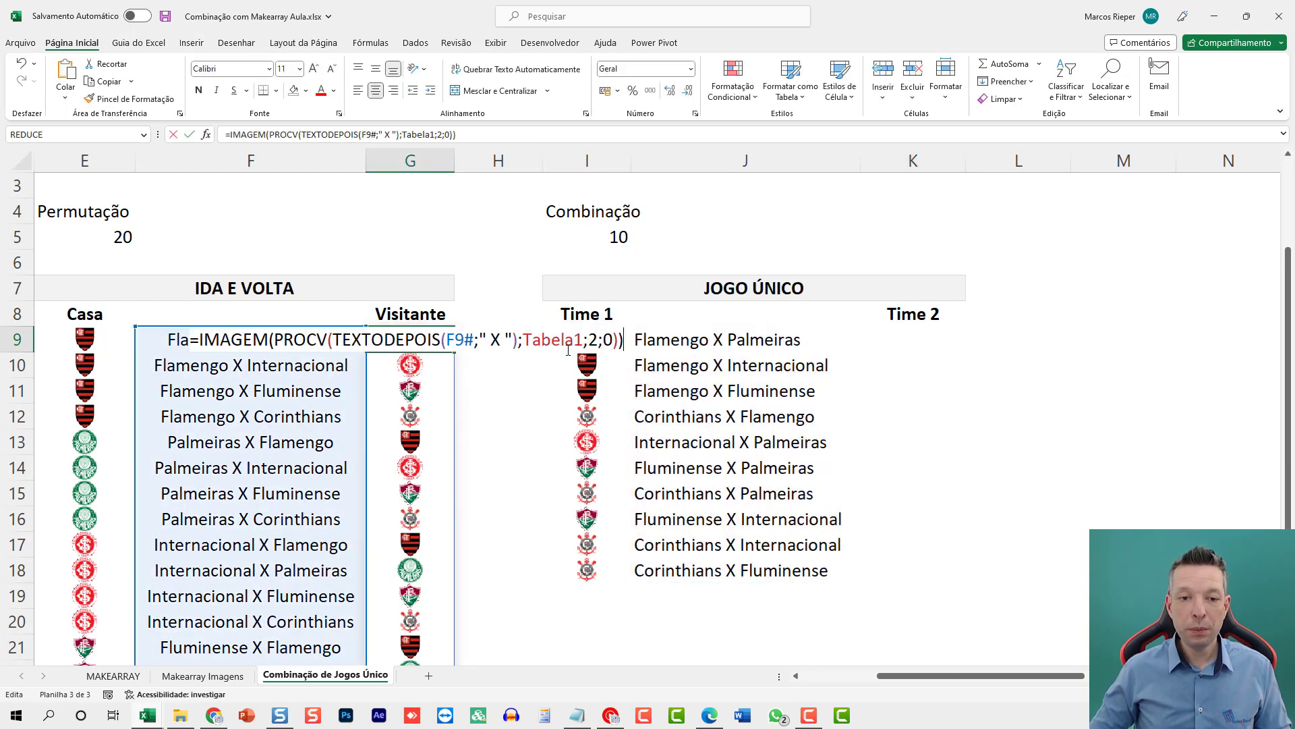
key(shift+Home)
key(ctrl+c)
key(Escape)
key(Right)
key(Right)
key(Right)
key(Right)
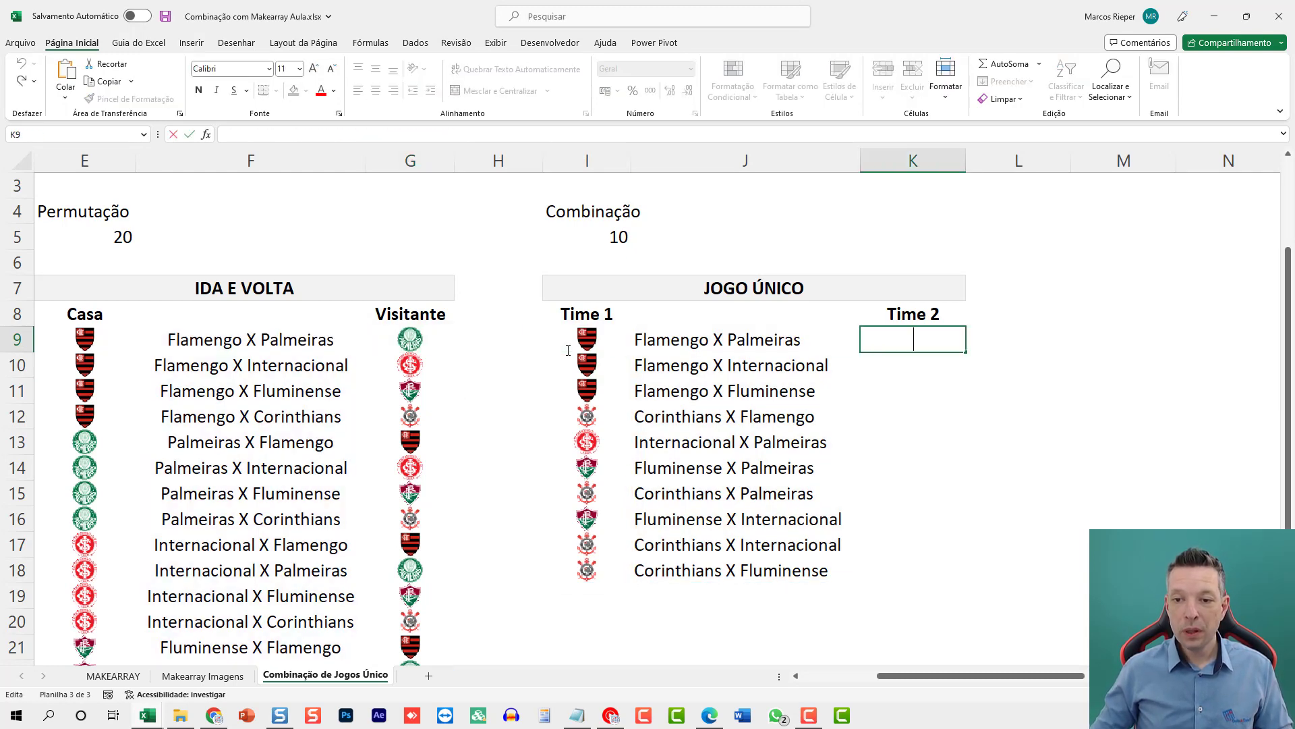
key(F2)
key(ctrl+v)
Step: Replace F9# with the spilled range J9# in TEXTODEPOIS of the K9 formula and commit it
double_click(923, 338)
drag(700, 560, 703, 347)
key(ctrl+Return)
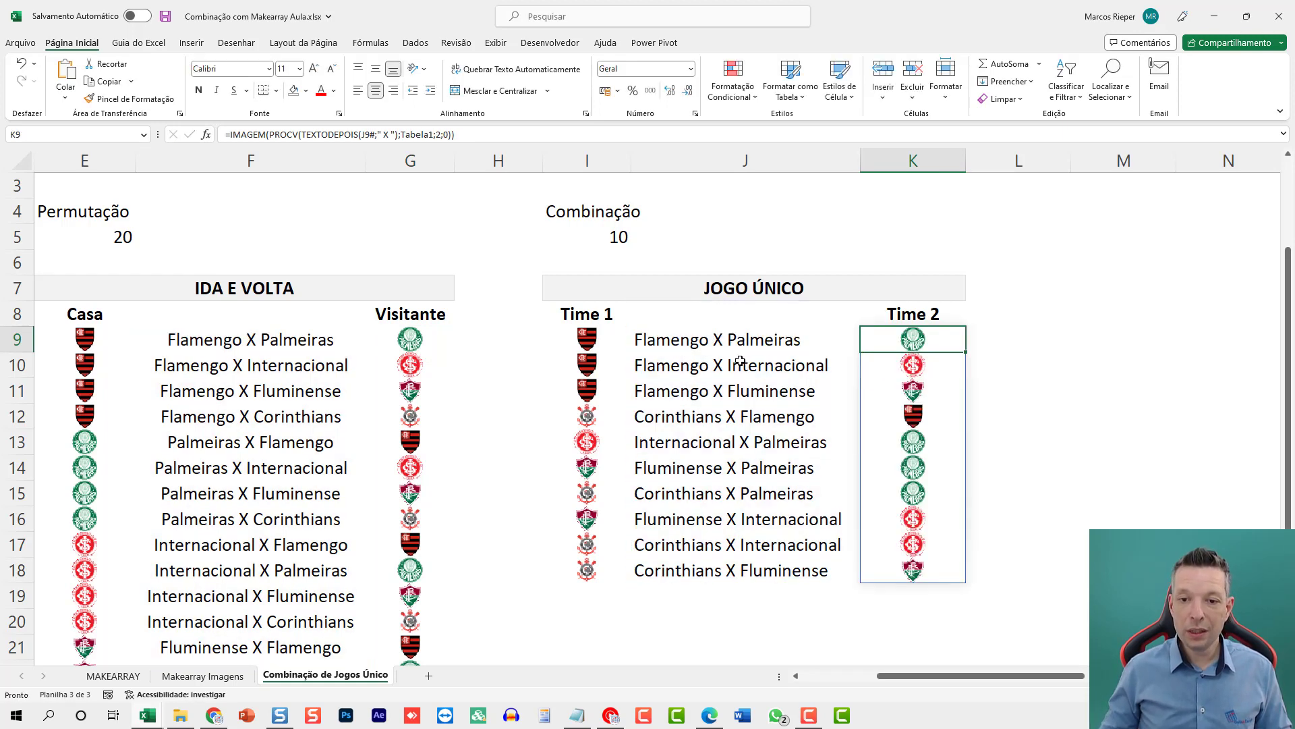